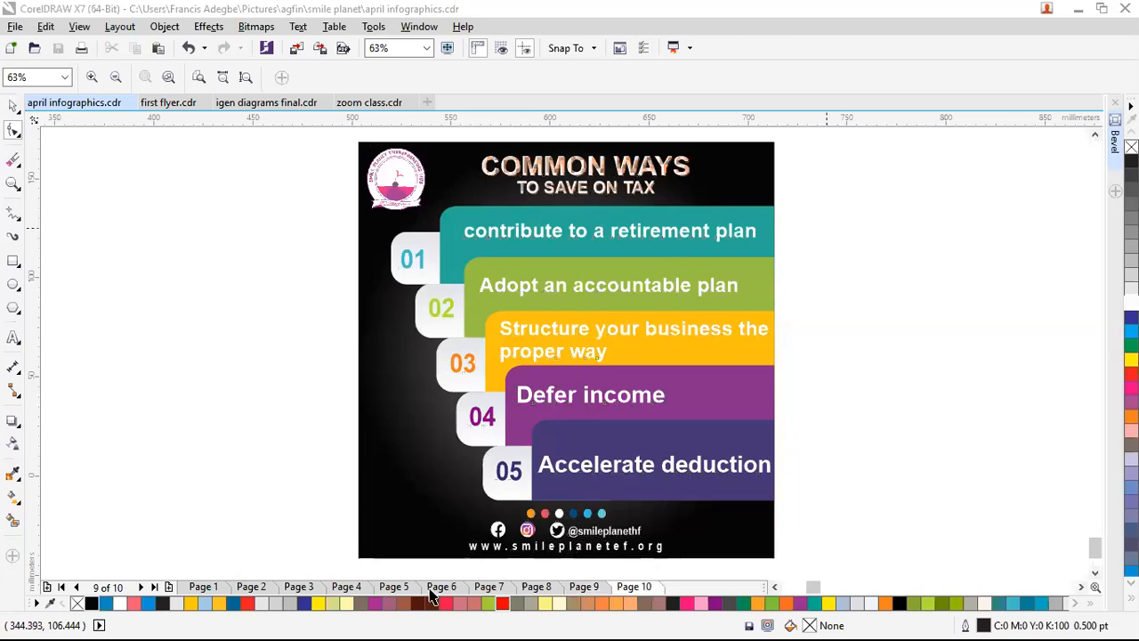
# Look through the infographic designs on pages 6 to 10 of april infographics.cdr
pyautogui.click(576, 587)
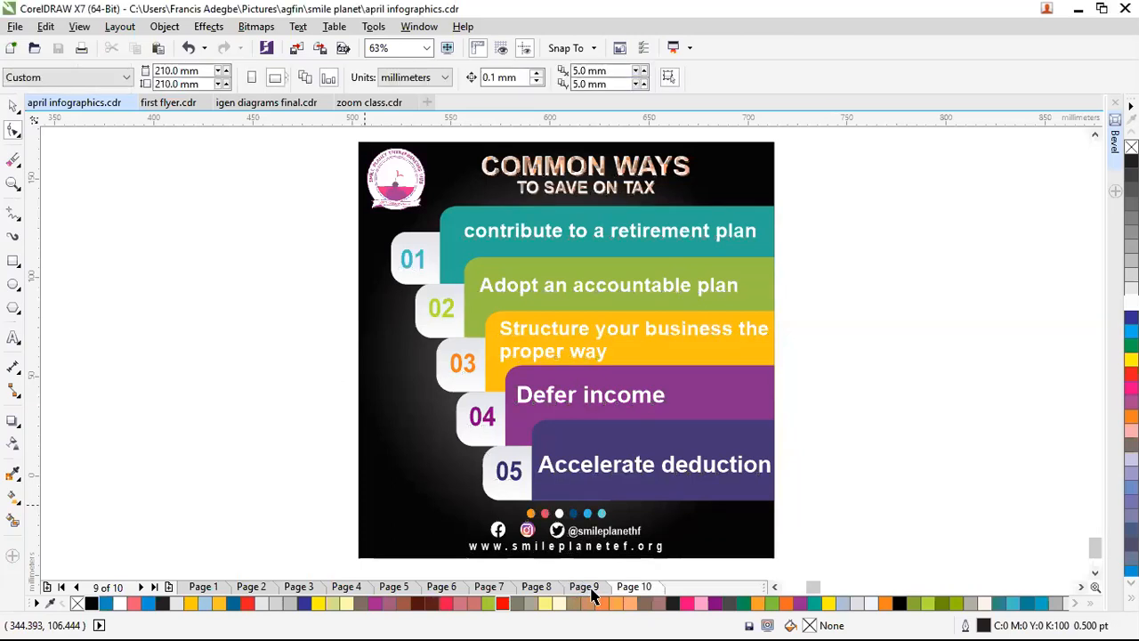
pyautogui.click(587, 589)
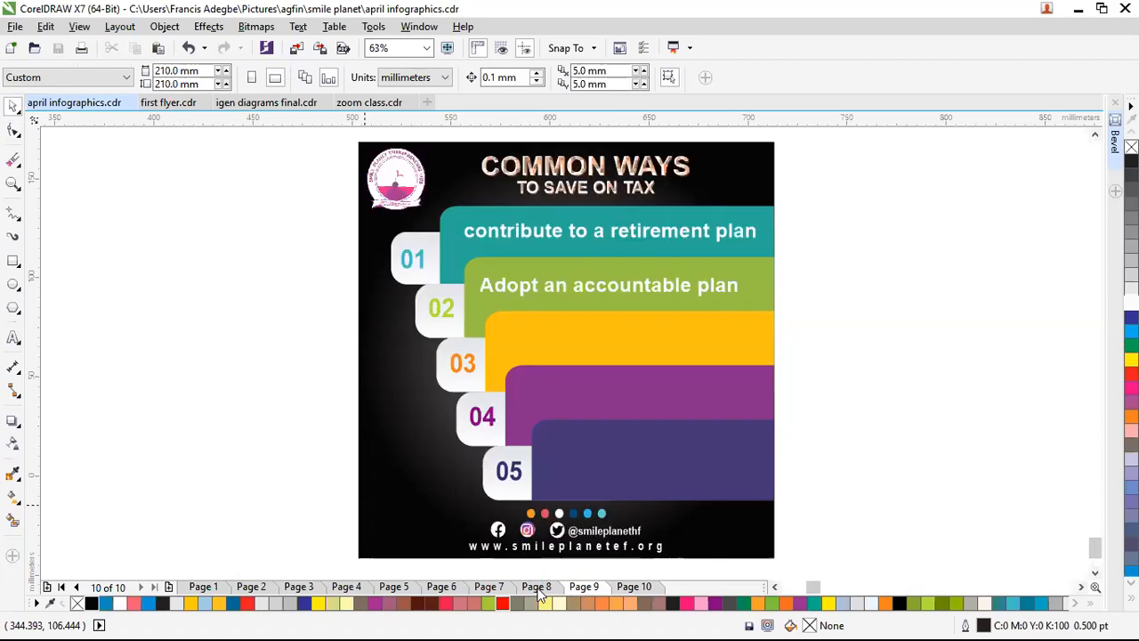
pyautogui.click(537, 589)
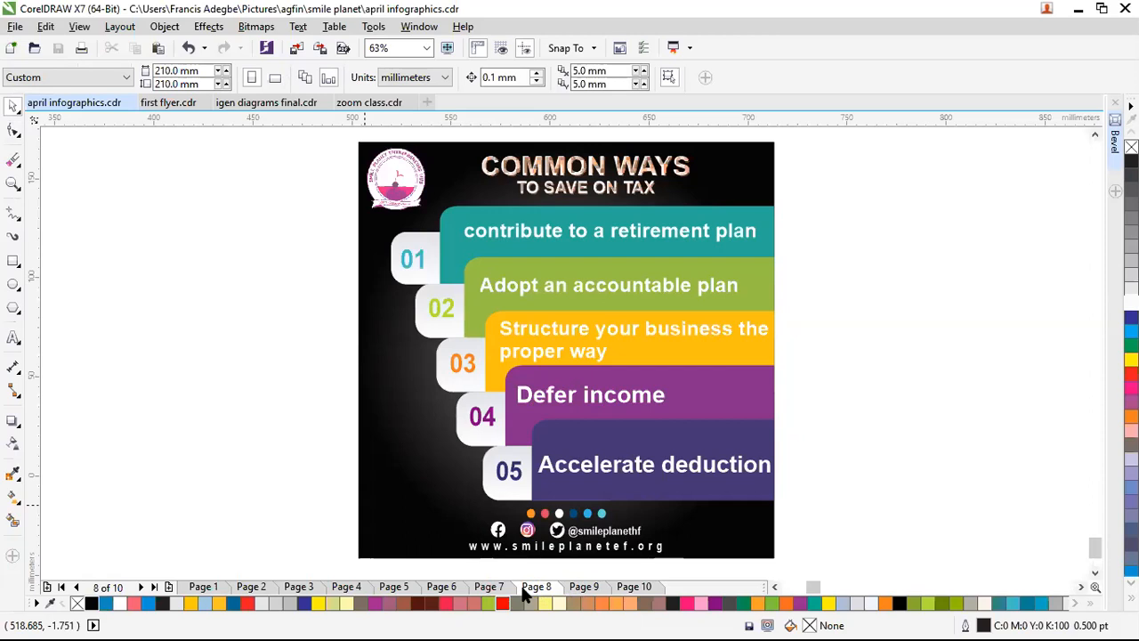
pyautogui.click(493, 587)
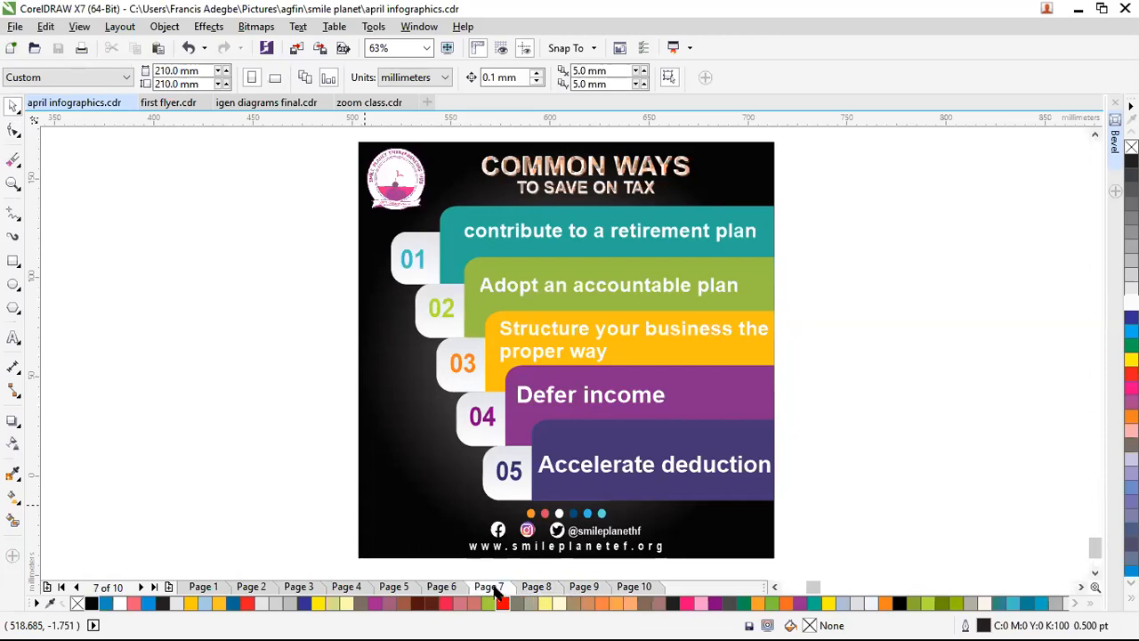
pyautogui.click(441, 587)
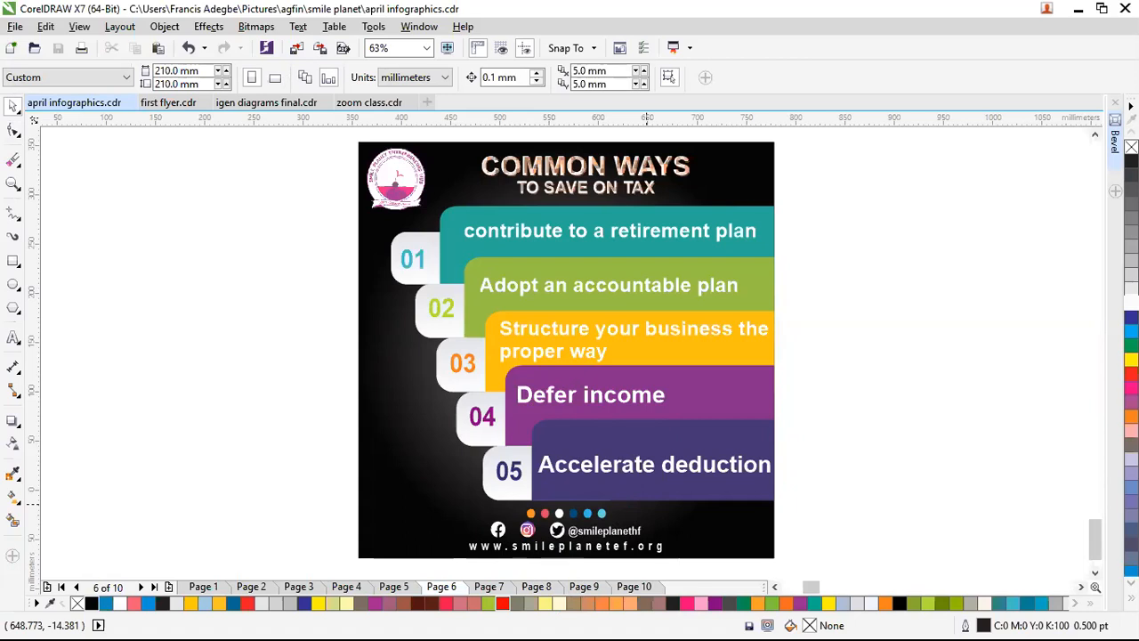
pyautogui.scroll(-2, 647, 504)
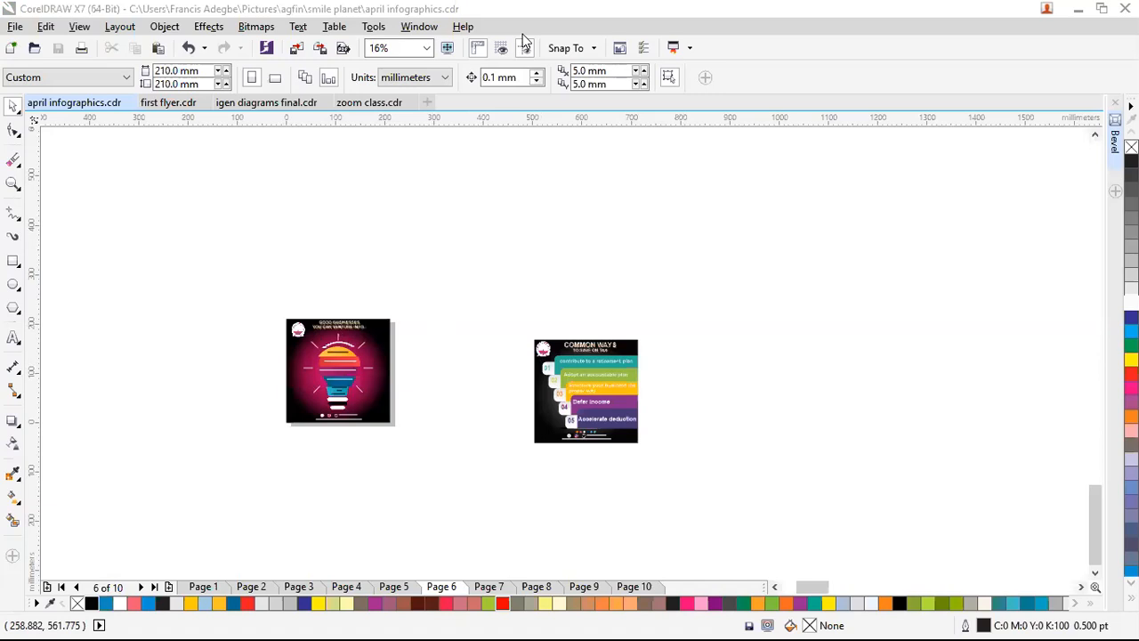
pyautogui.click(13, 183)
pyautogui.moveTo(263, 306); pyautogui.dragTo(409, 434)
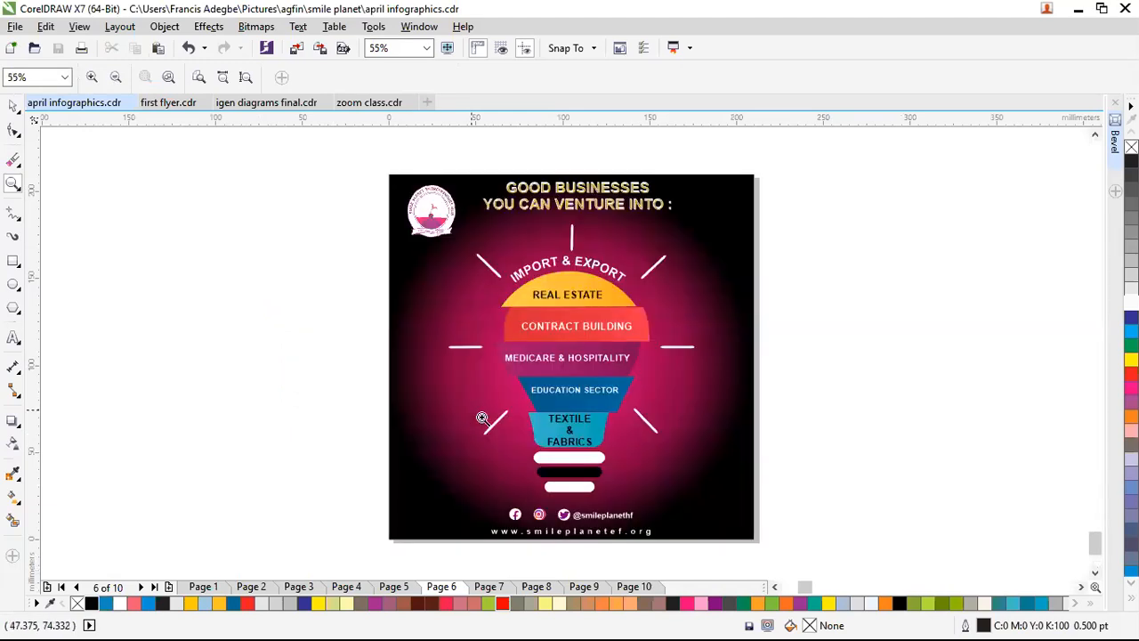
pyautogui.press('pagedown')
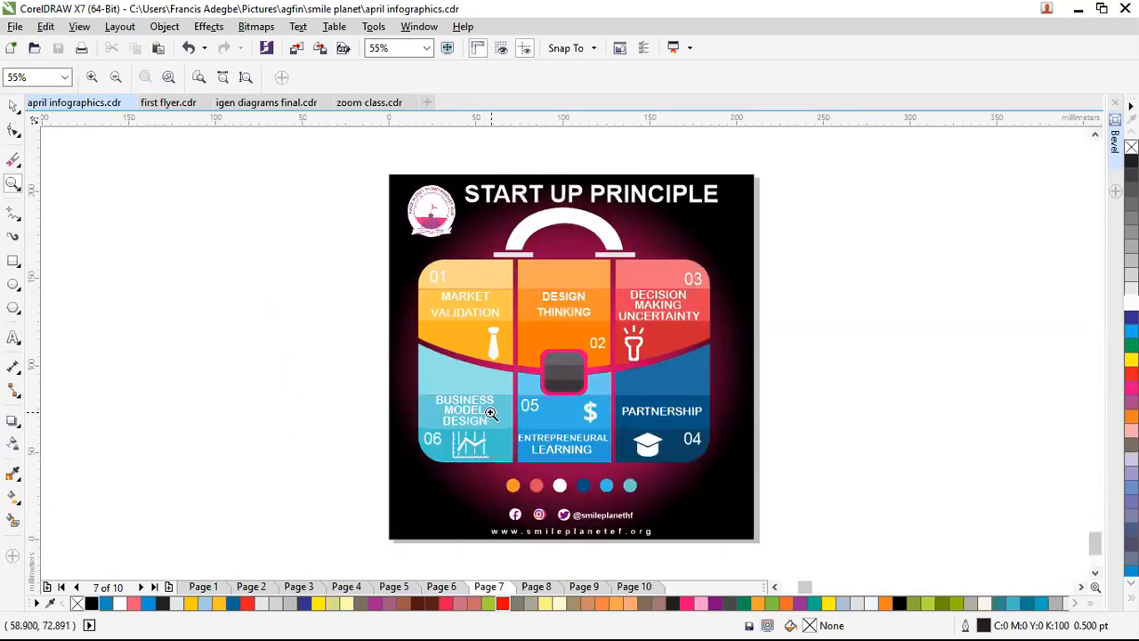
pyautogui.press('pagedown')
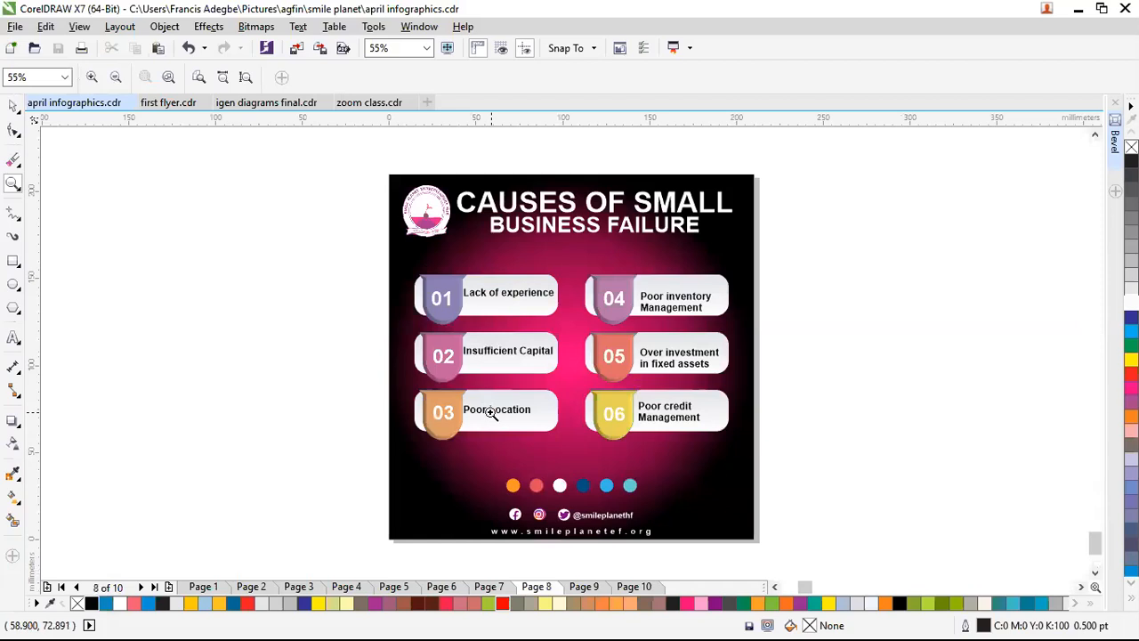
pyautogui.press('pagedown')
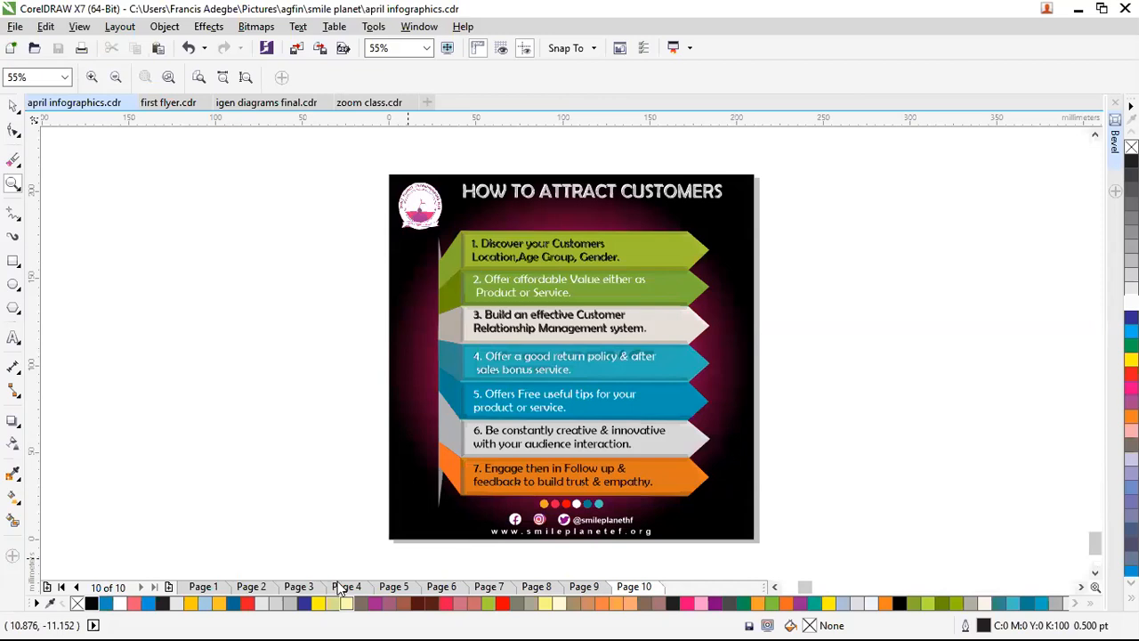
# Review the designs on pages 3 to 9, from the business growth workbook cover to the tax-saving infographic
pyautogui.press('space')
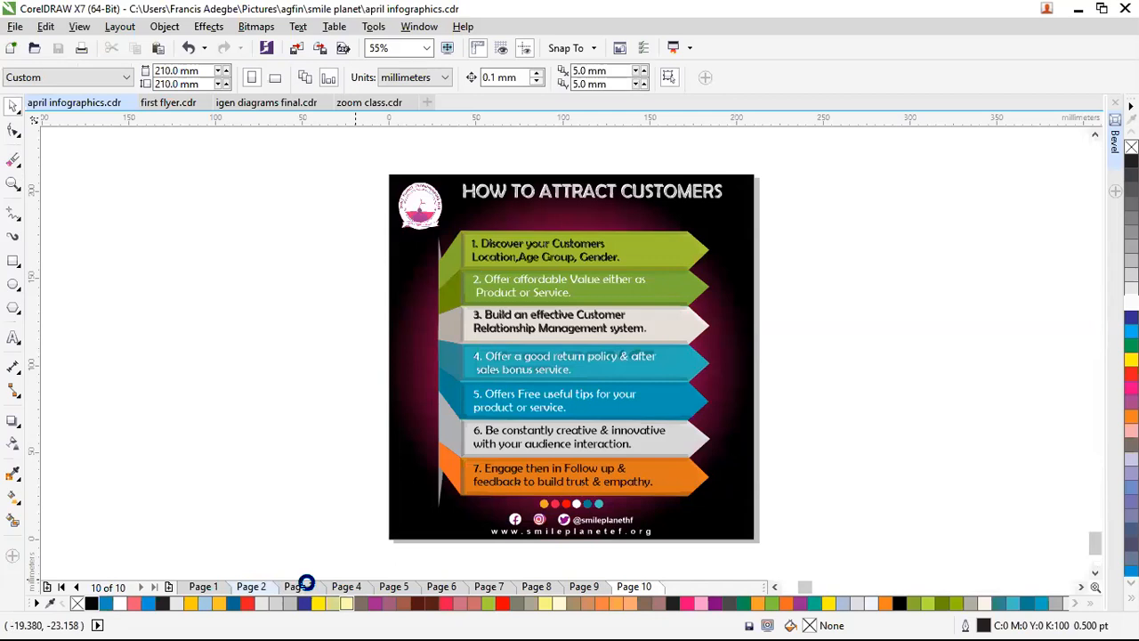
pyautogui.click(303, 586)
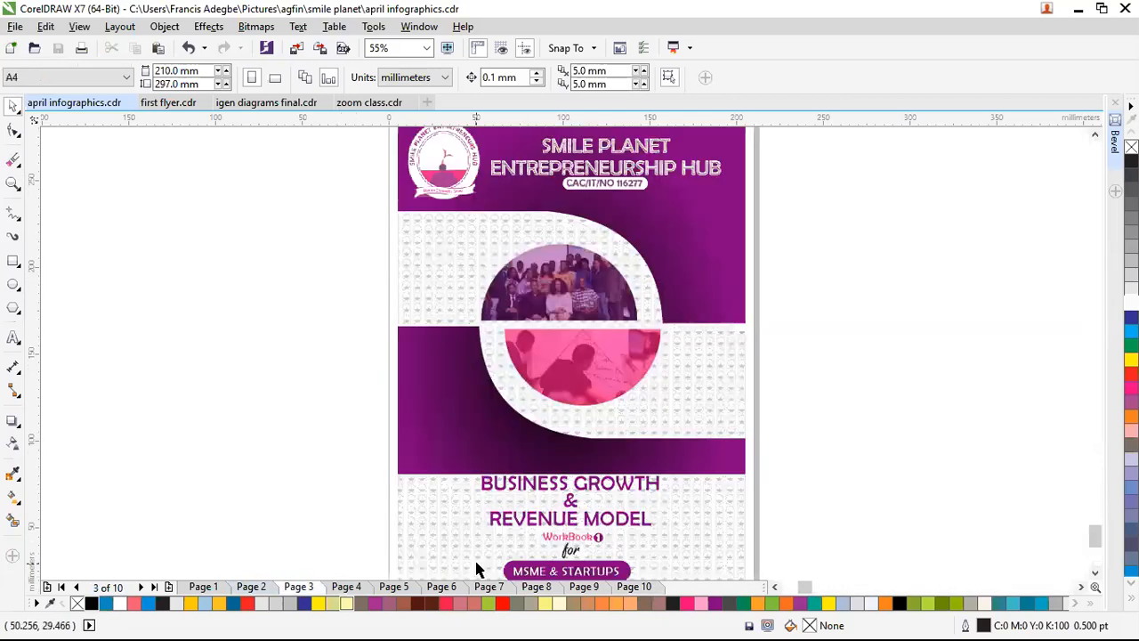
pyautogui.press('pagedown')
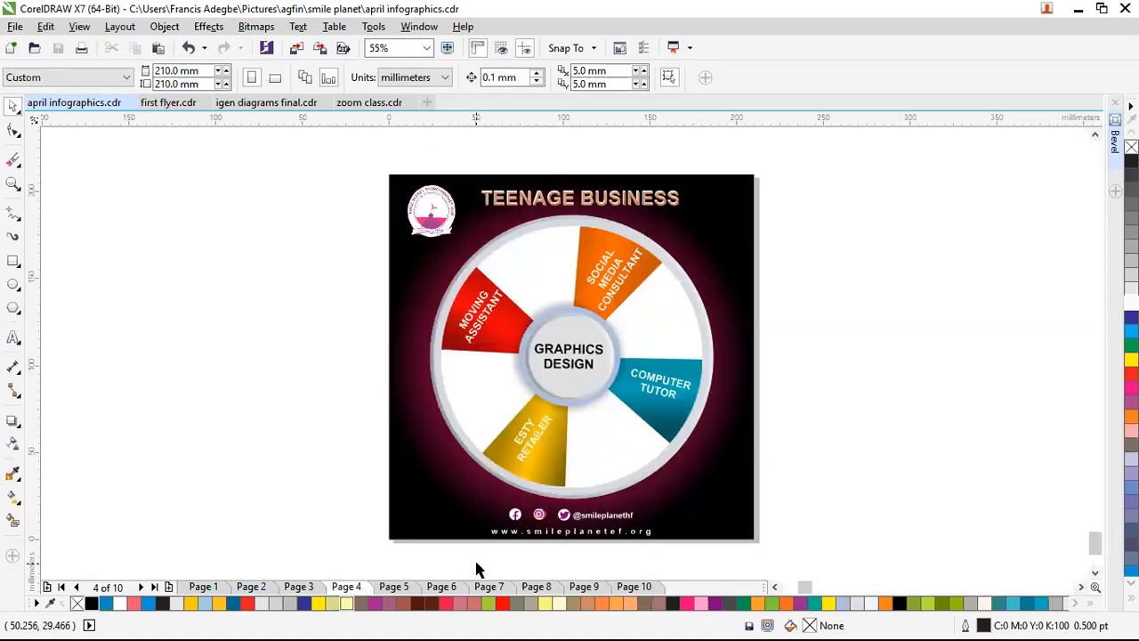
pyautogui.press('pagedown')
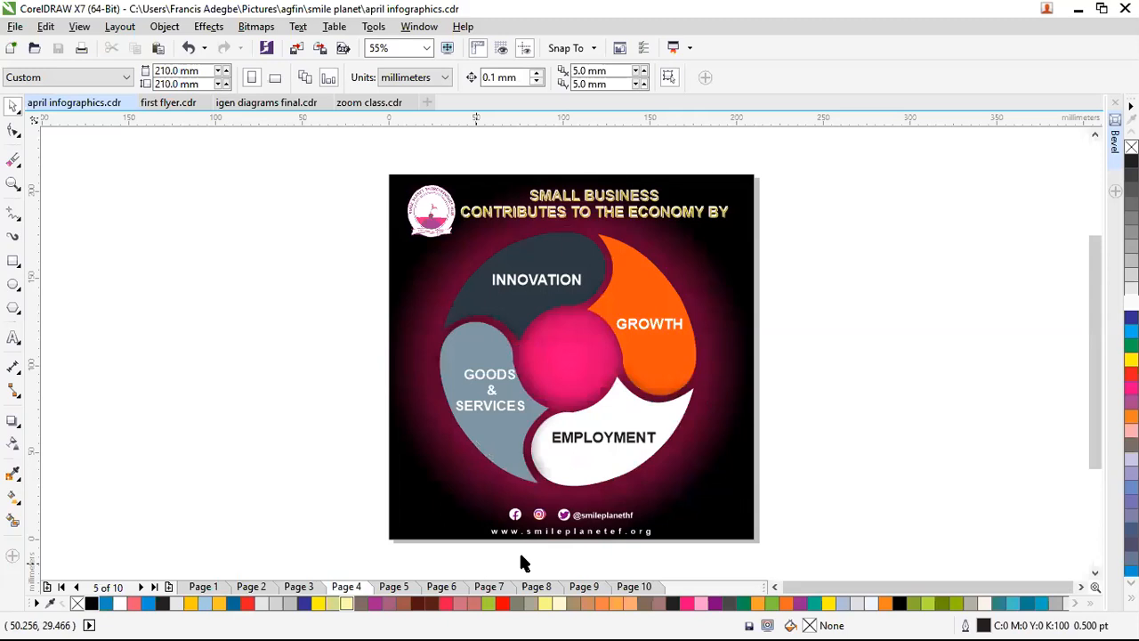
pyautogui.press('pagedown')
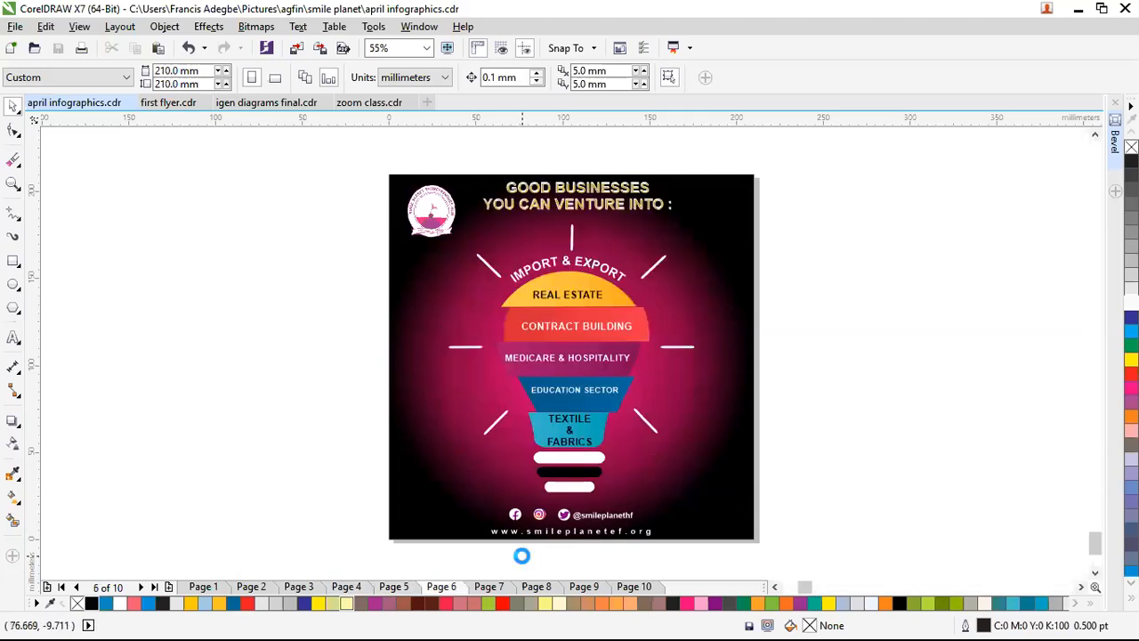
pyautogui.press('pagedown')
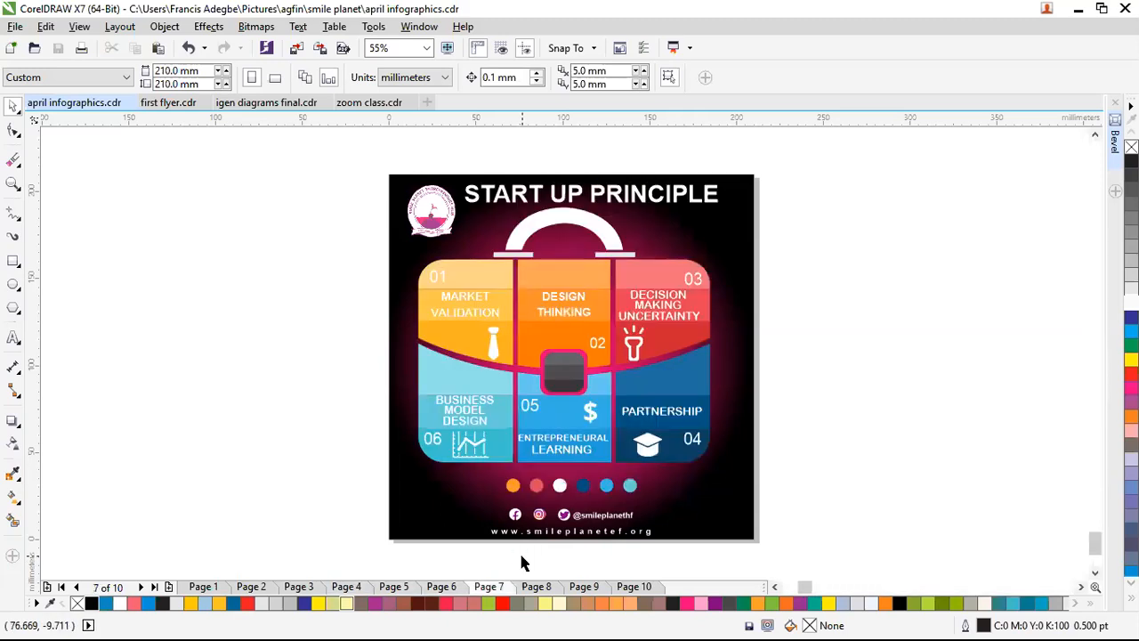
pyautogui.press('pagedown')
pyautogui.press('pageup')
pyautogui.press('pagedown')
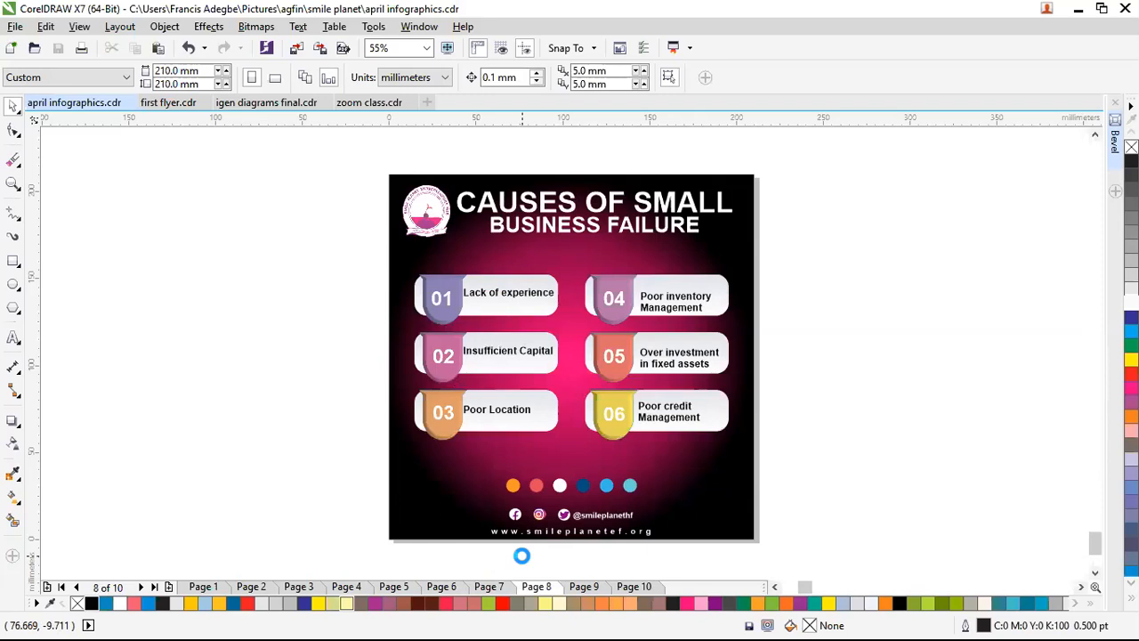
pyautogui.press('pagedown')
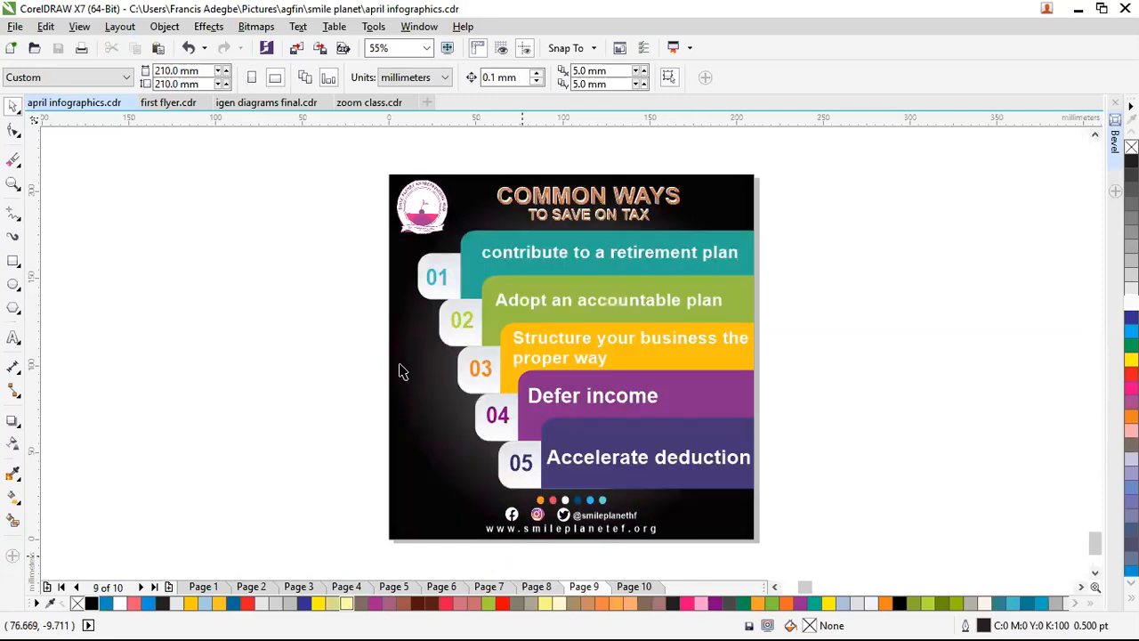
# Switch through the open documents first flyer.cdr and igen diagrams final.cdr to zoom class.cdr
pyautogui.click(171, 105)
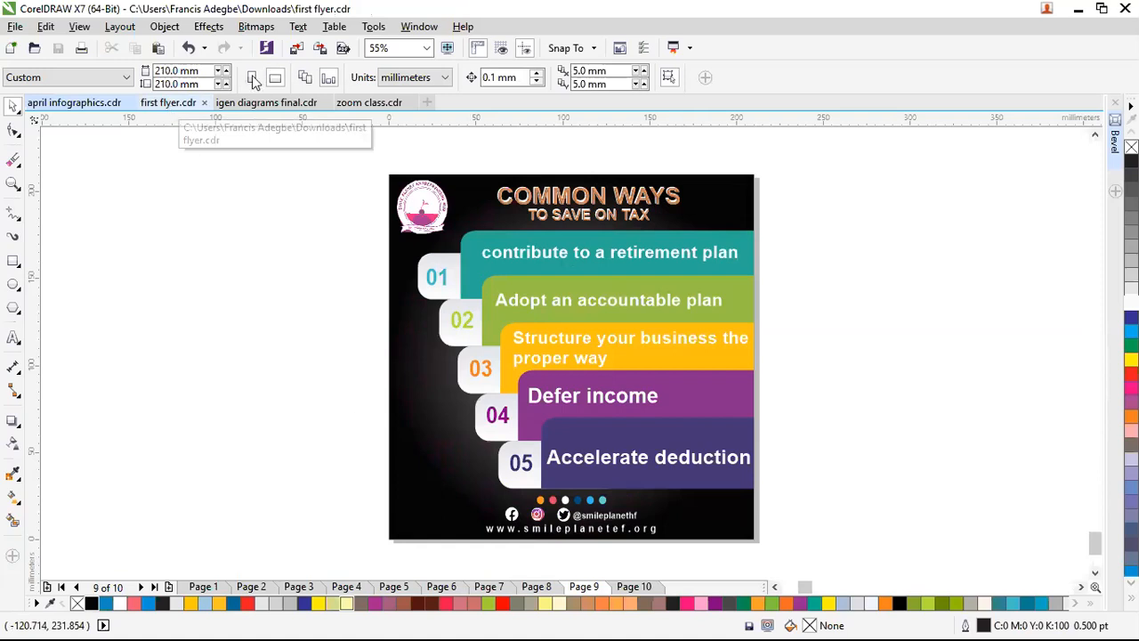
pyautogui.click(369, 103)
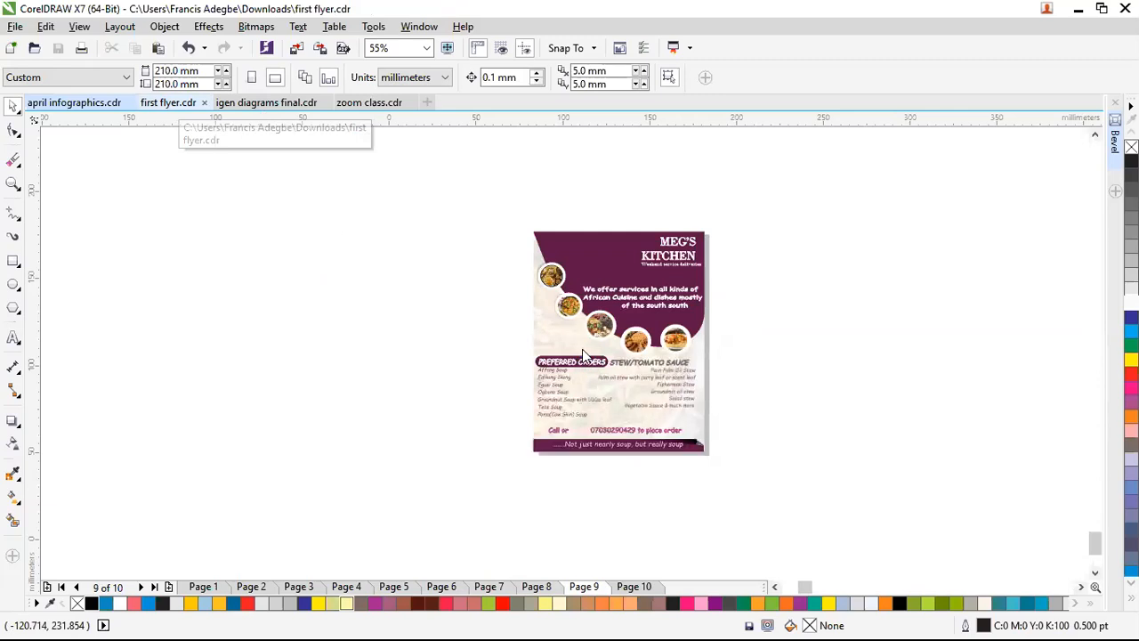
pyautogui.click(249, 103)
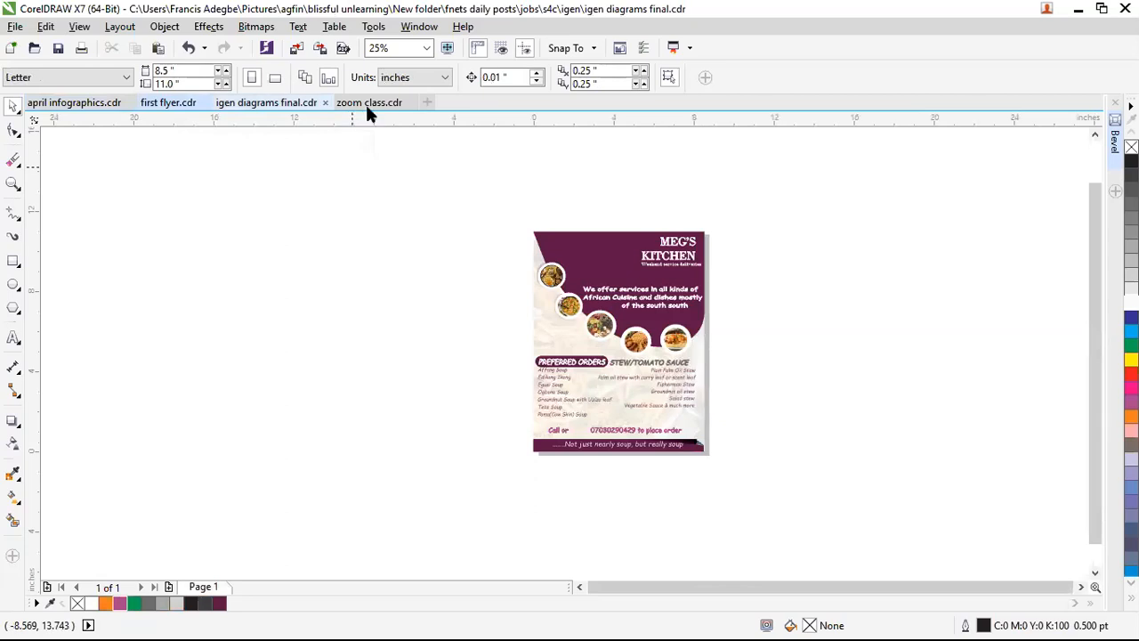
pyautogui.click(369, 103)
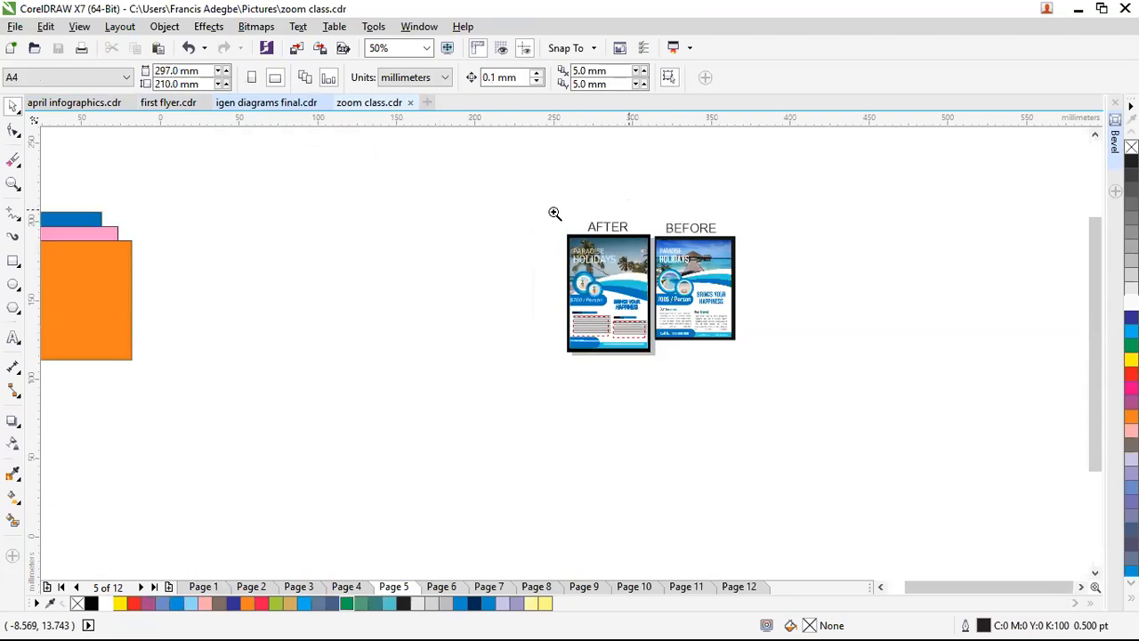
# Preview the AFTER and BEFORE Paradise Holidays flyers in full screen
pyautogui.moveTo(554, 203); pyautogui.dragTo(753, 363)
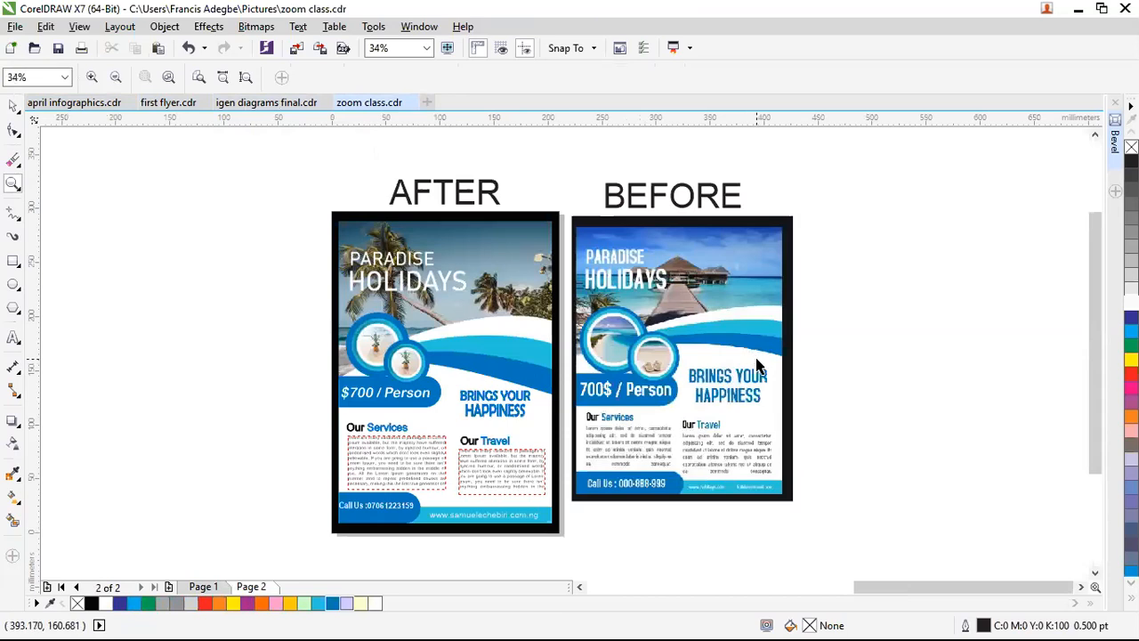
pyautogui.press('F9')
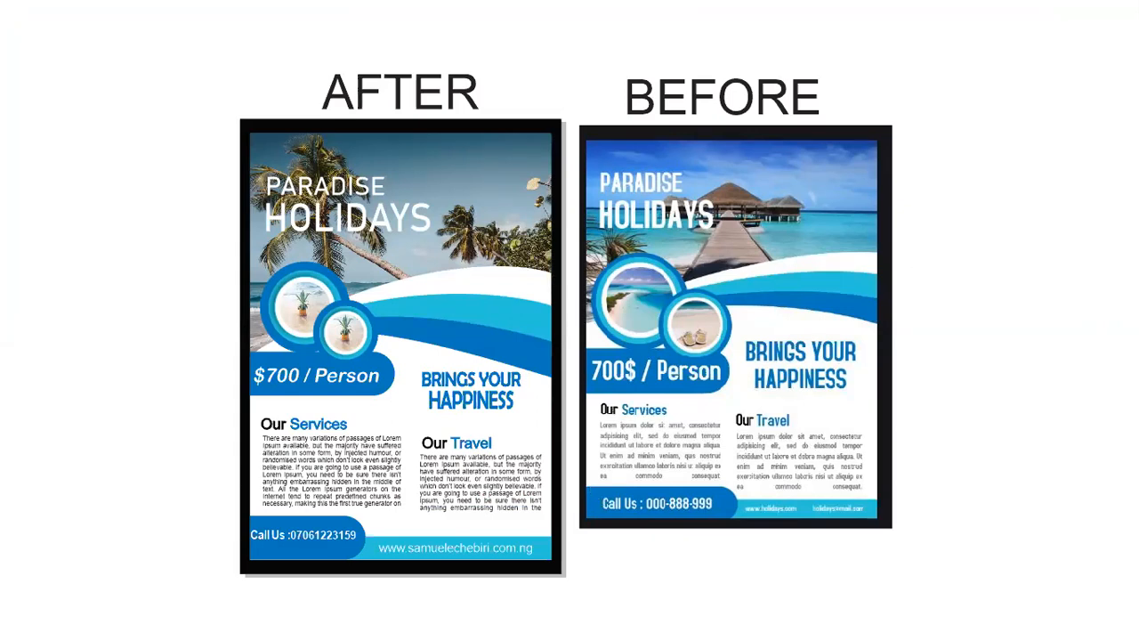
pyautogui.press('F9')
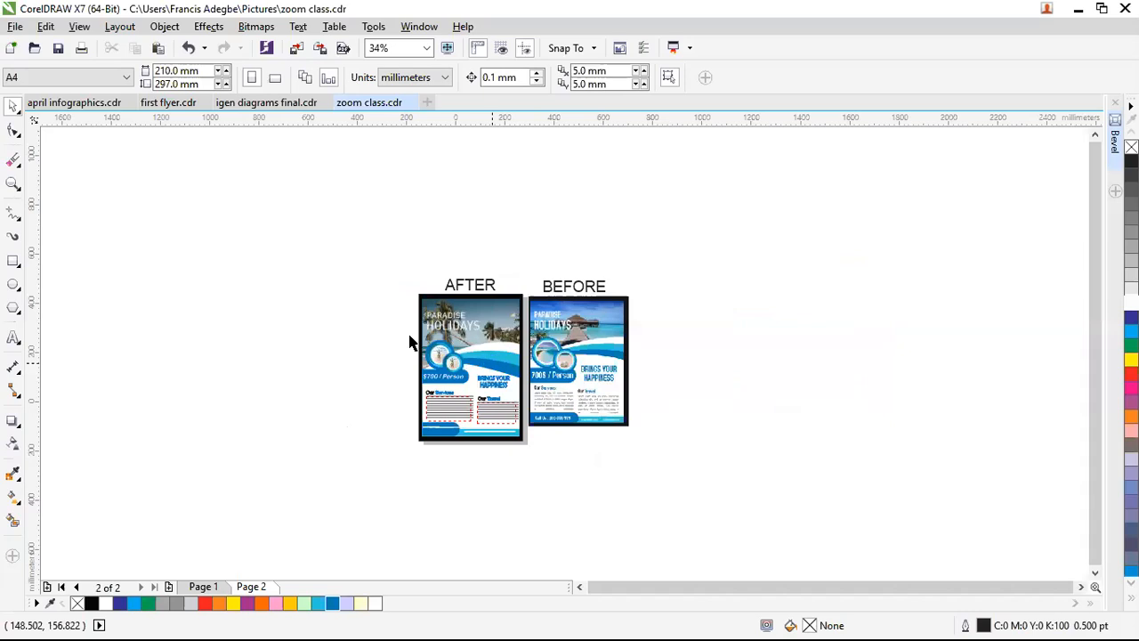
# Delete the three overlapping coloured rectangles, the BEFORE flyer image and the AFTER and BEFORE labels from page 2
pyautogui.scroll(-2, 492, 362)
pyautogui.moveTo(57, 280); pyautogui.dragTo(295, 442)
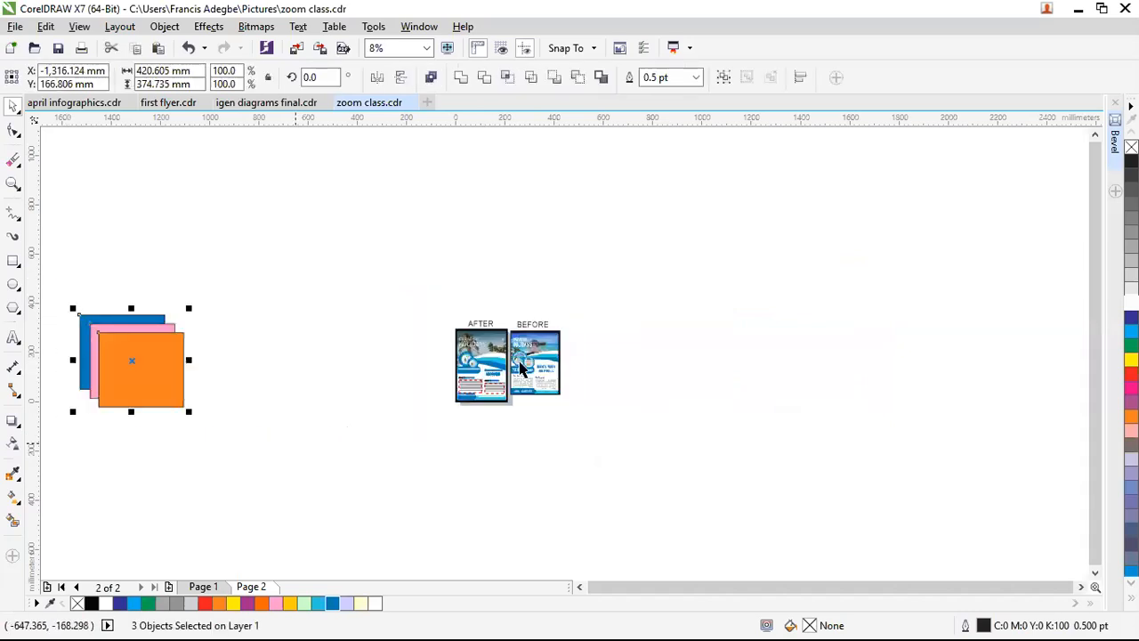
pyautogui.press('Delete')
pyautogui.click(474, 331)
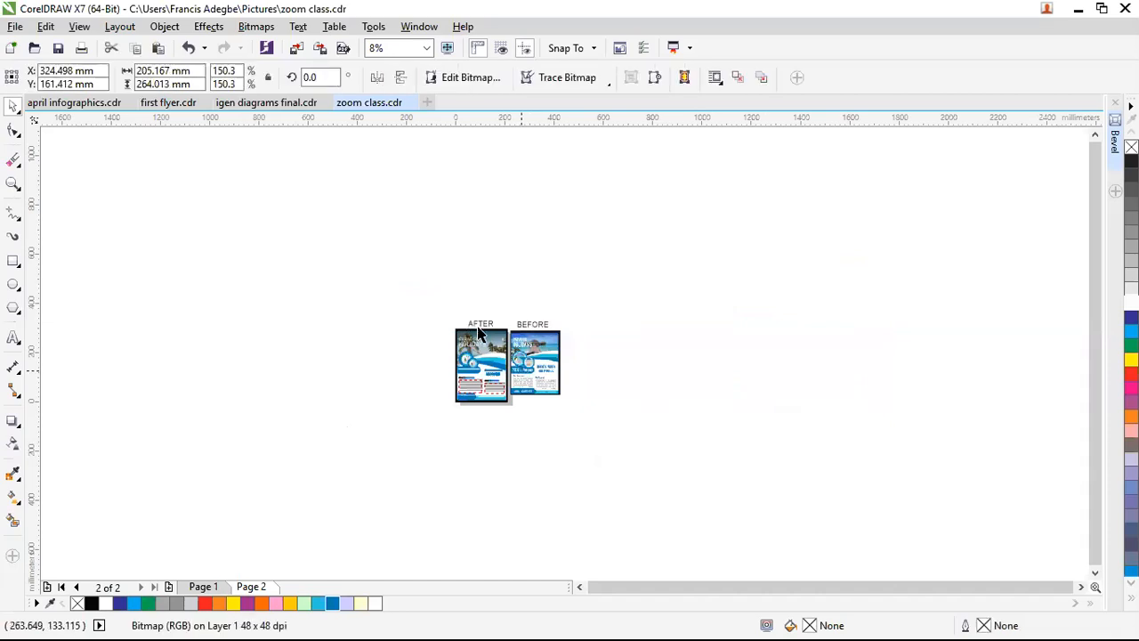
pyautogui.press('Delete')
pyautogui.click(529, 323)
pyautogui.press('Delete')
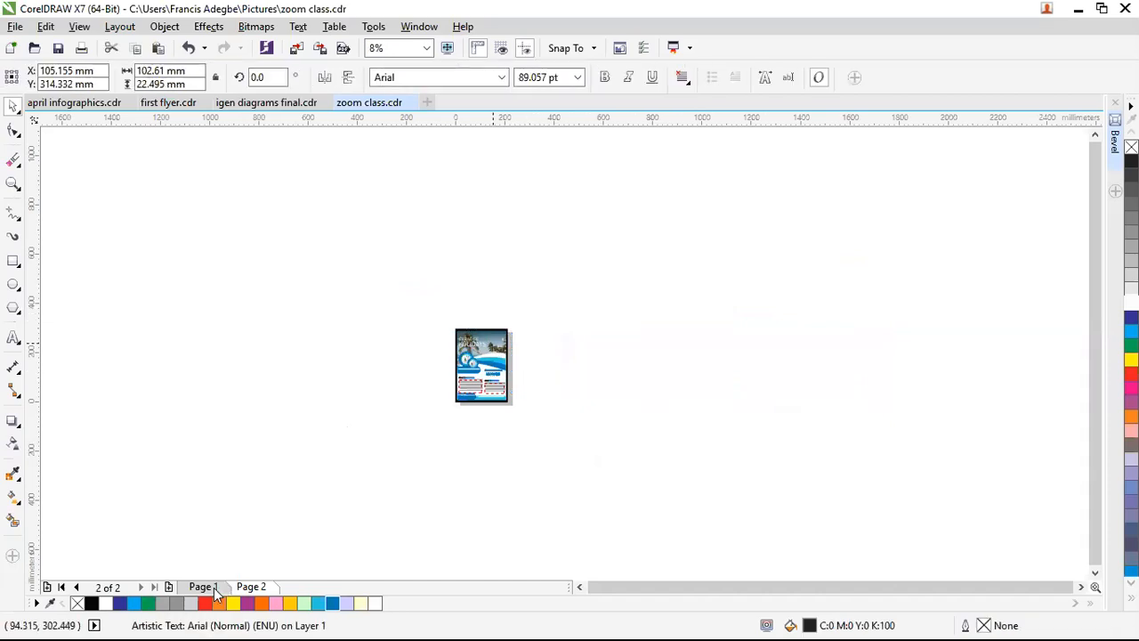
# Insert a blank landscape A4 page, 297 by 210 mm, after page 1
pyautogui.click(226, 586)
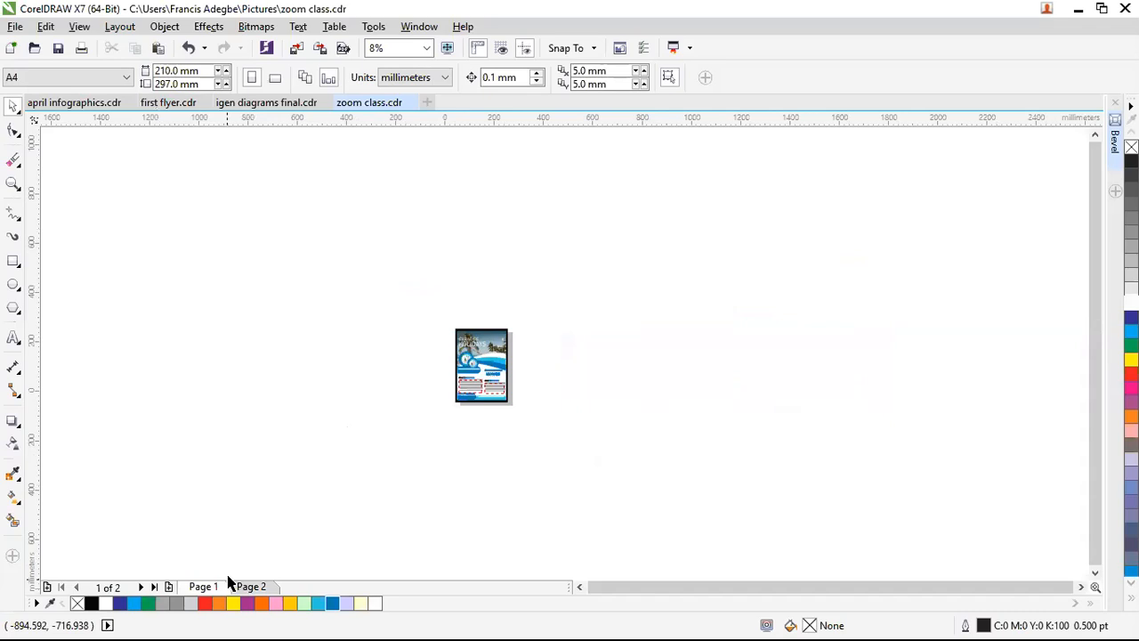
pyautogui.click(169, 586)
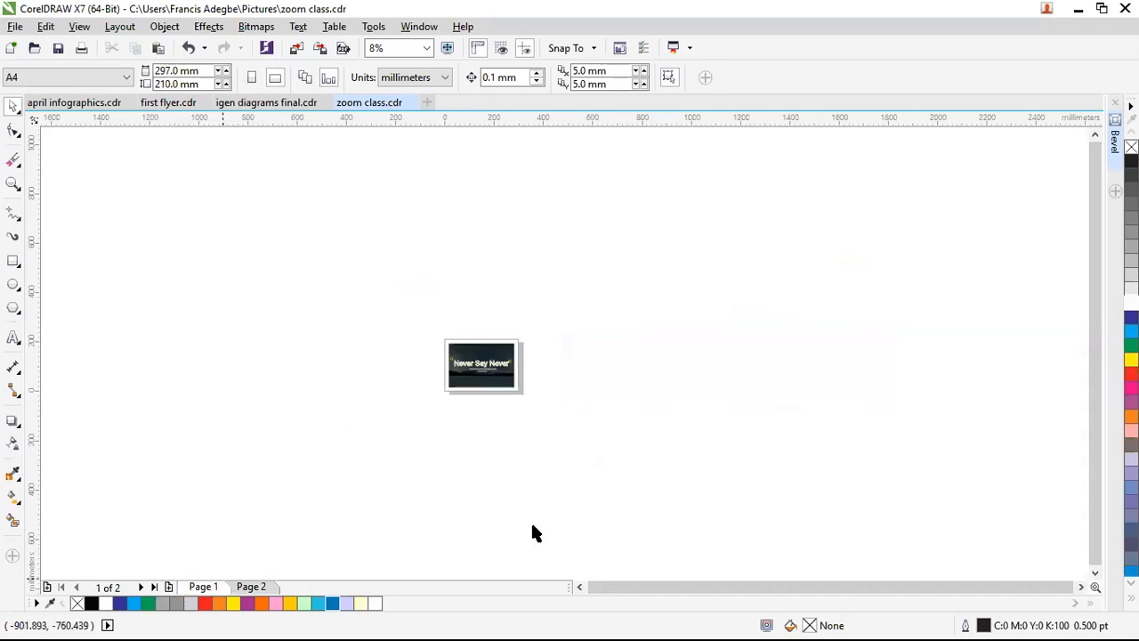
pyautogui.click(279, 76)
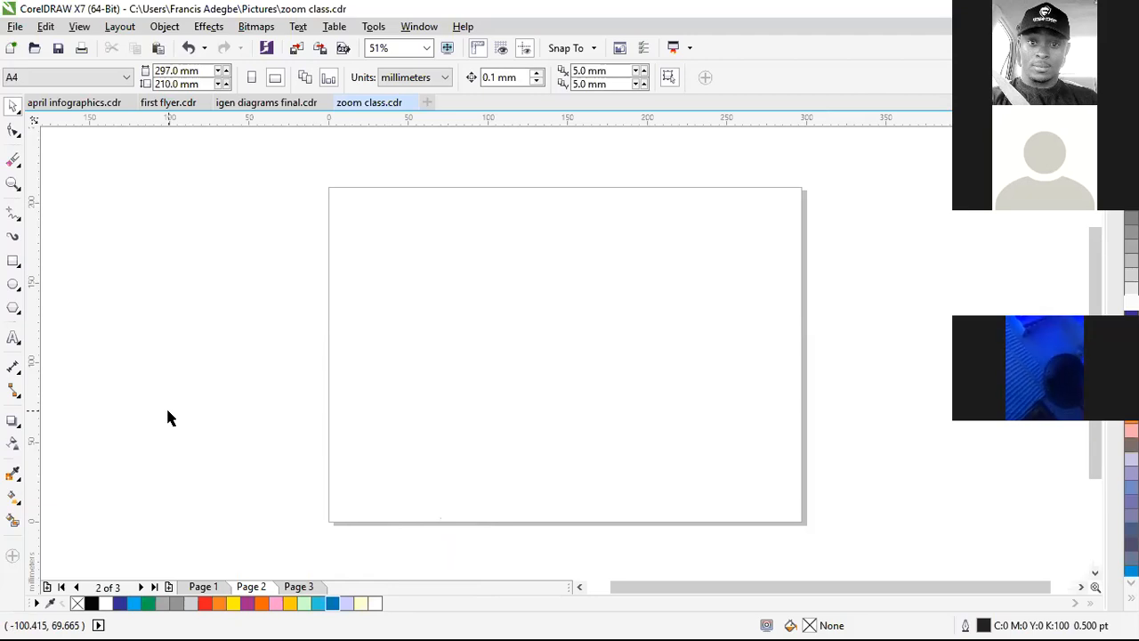
# Add the letter C as artistic text beside the blank page and enlarge it to about 162 pt
pyautogui.click(13, 338)
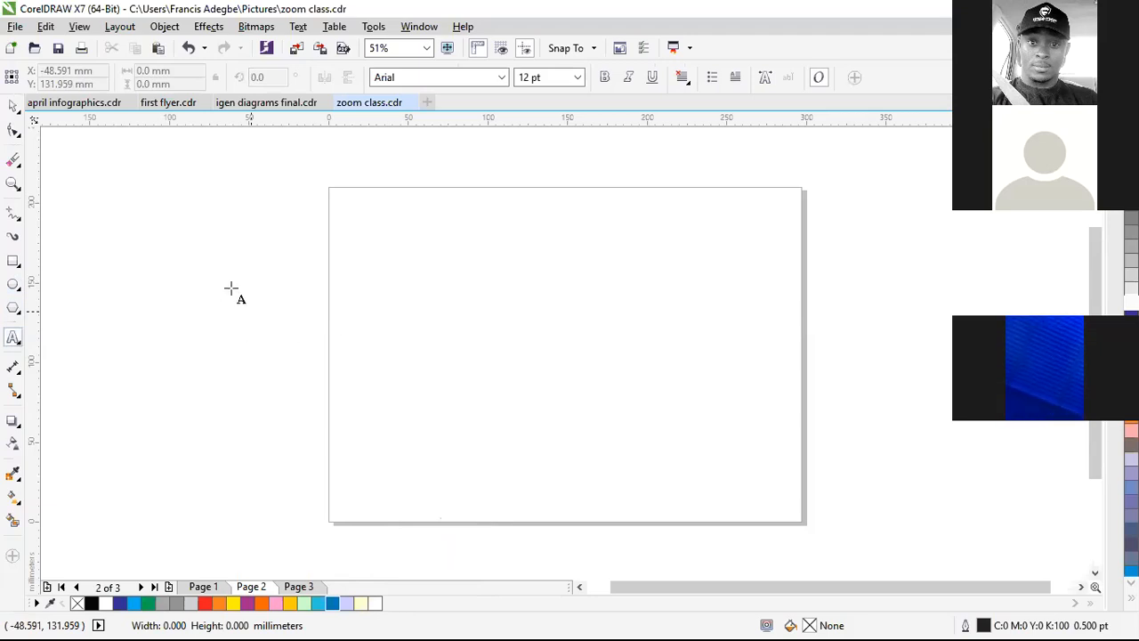
pyautogui.hotkey('ctrl', 'space')
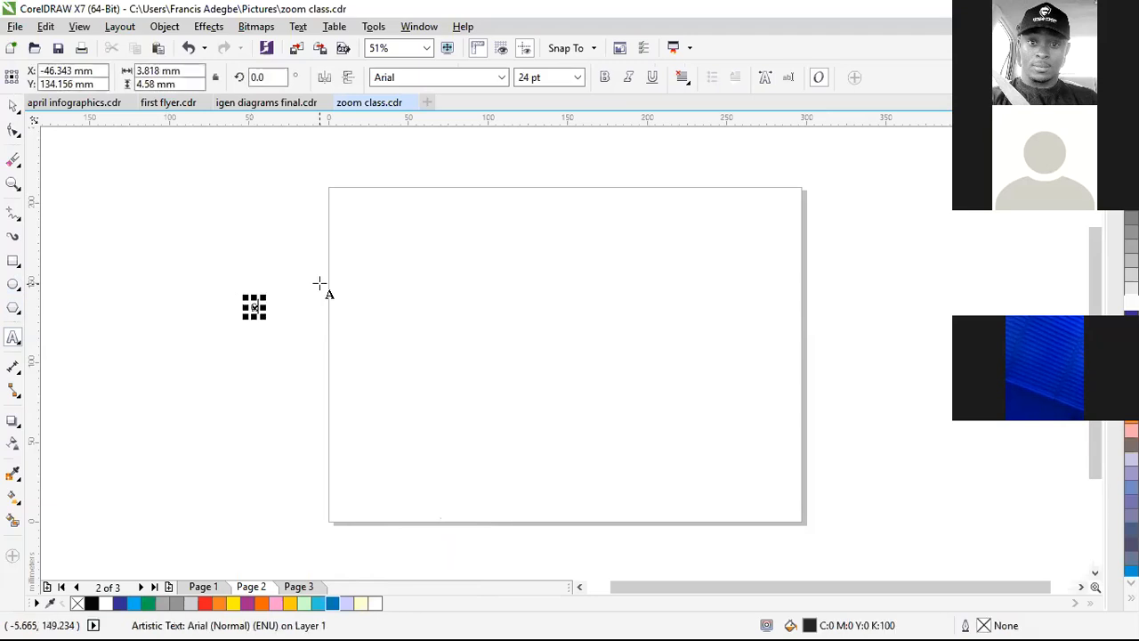
pyautogui.moveTo(265, 318); pyautogui.dragTo(318, 328)
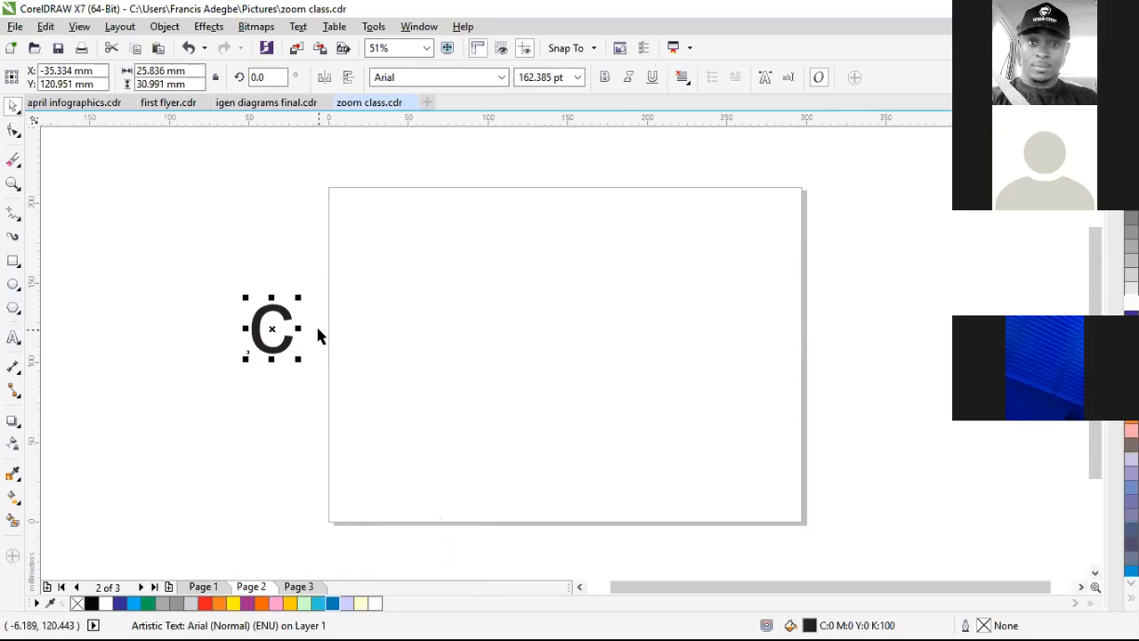
# Apply the CocaCola font to the letter C and move the text up onto the page's upper-left area
pyautogui.click(447, 78)
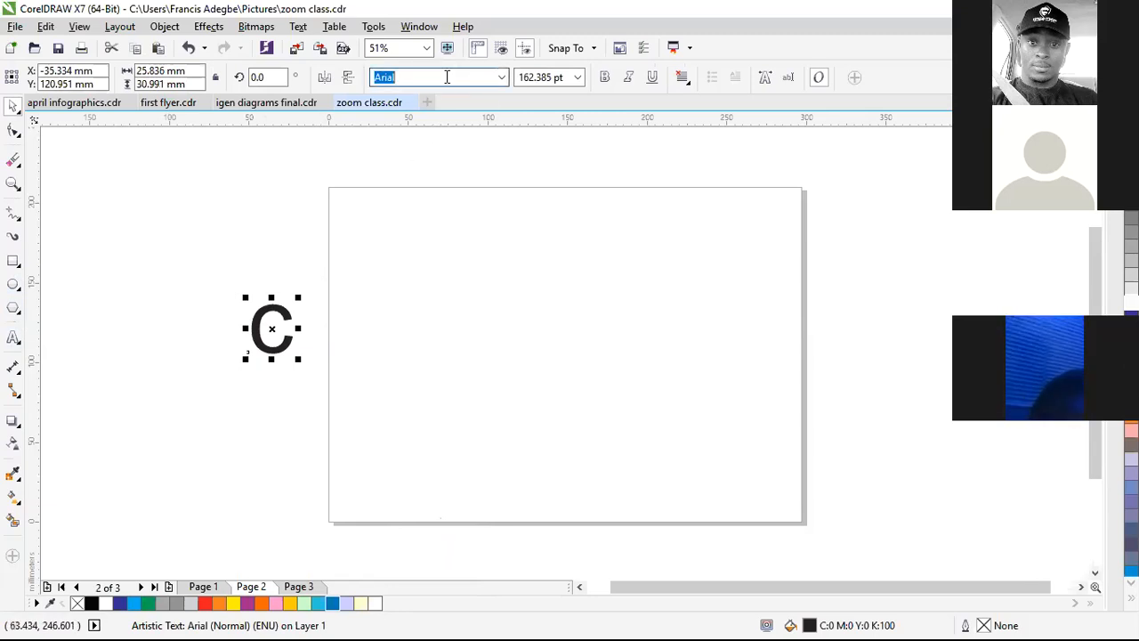
pyautogui.write('C')
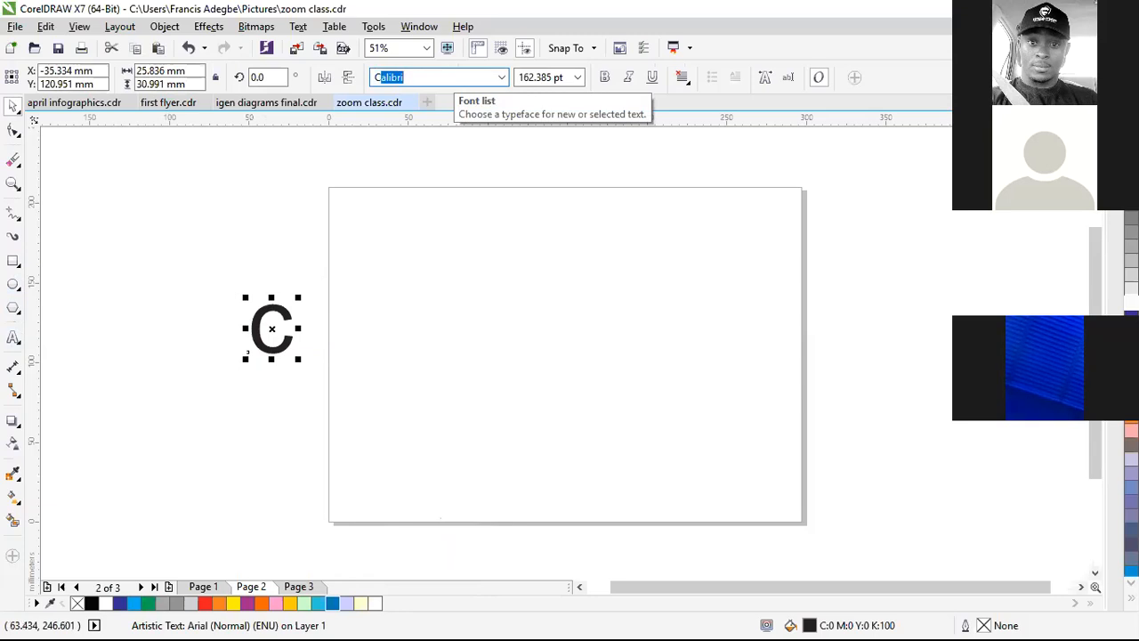
pyautogui.write('ocaCola')
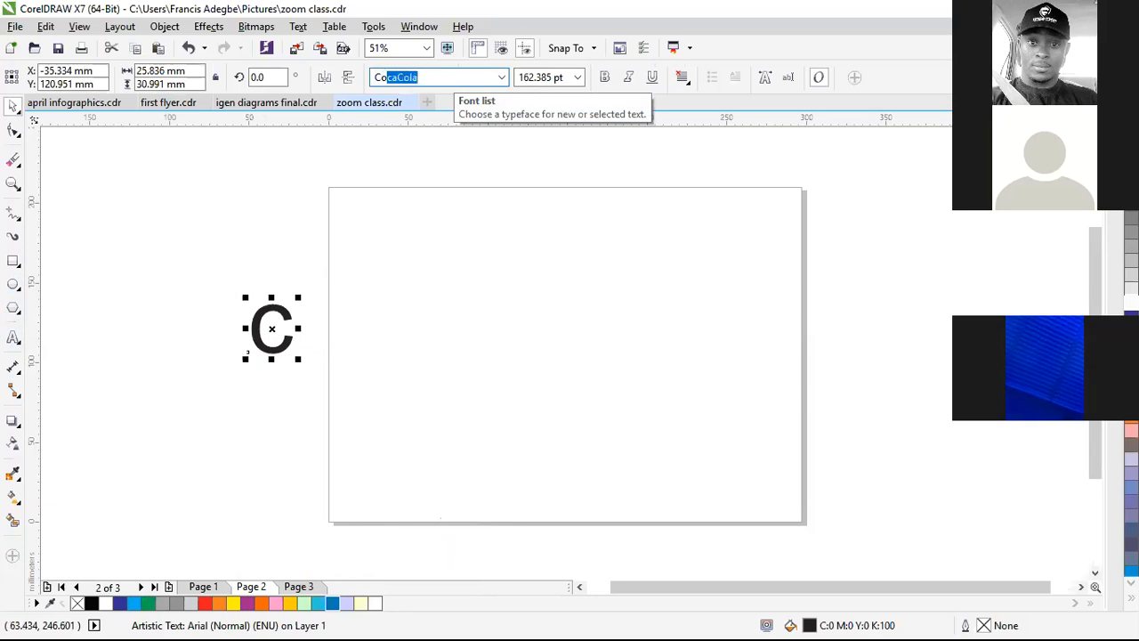
pyautogui.press('Return')
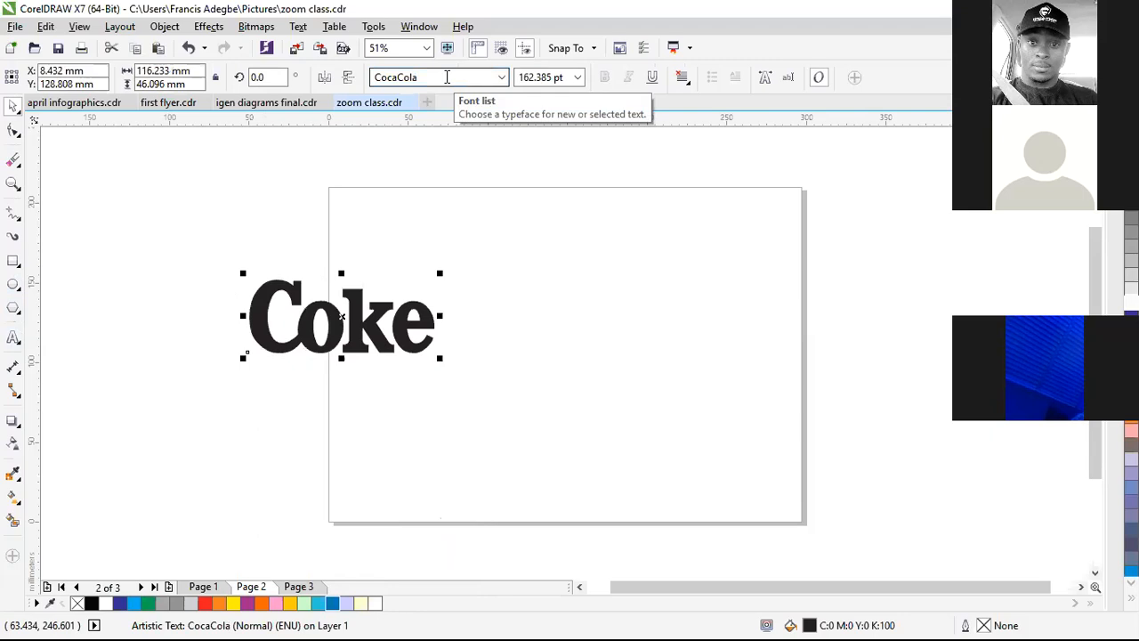
pyautogui.click(374, 322)
pyautogui.moveTo(374, 322); pyautogui.dragTo(422, 276)
# Clear the text Coke on the page and try to replace it with a single letter C
pyautogui.doubleClick(478, 264)
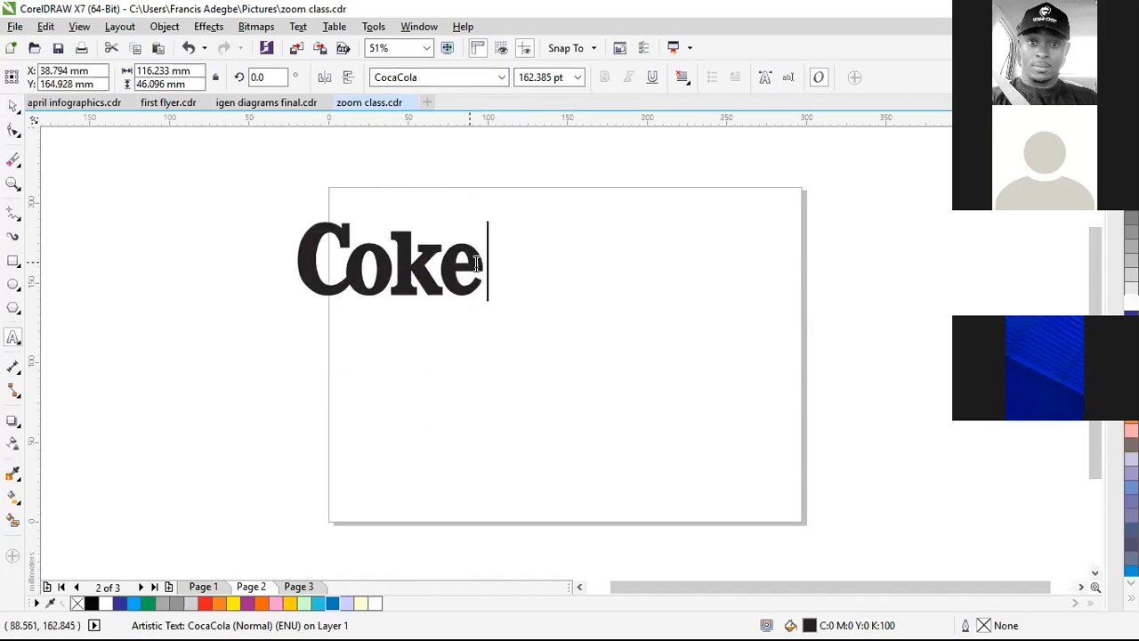
pyautogui.press('BackSpace')
pyautogui.press('BackSpace')
pyautogui.press('BackSpace')
pyautogui.press('BackSpace')
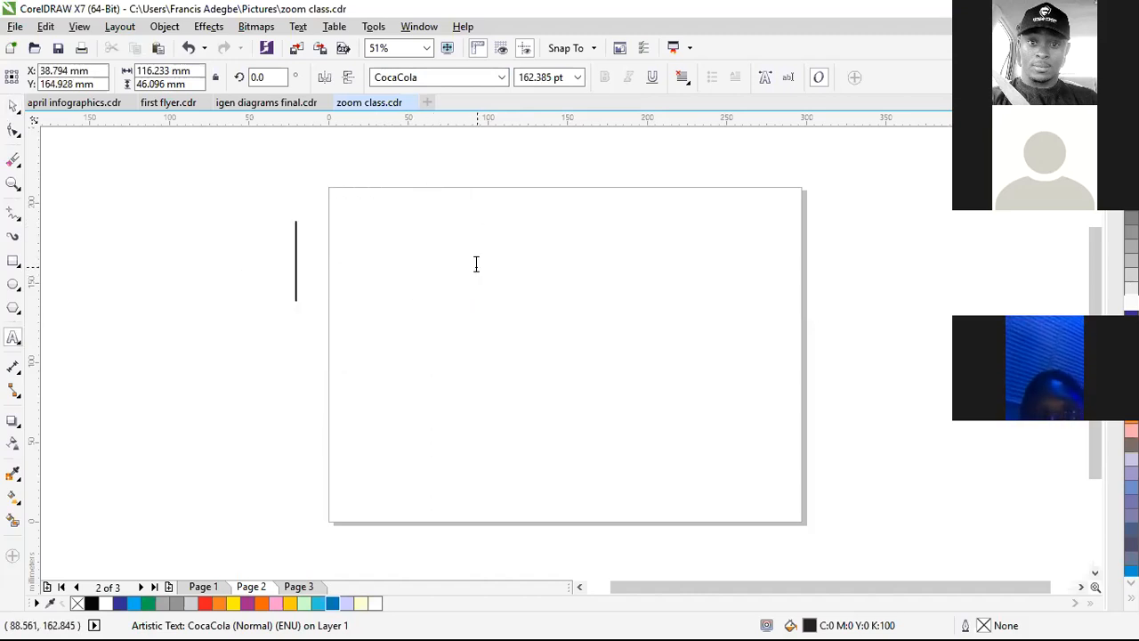
pyautogui.write('C')
pyautogui.hotkey('ctrl', 'space')
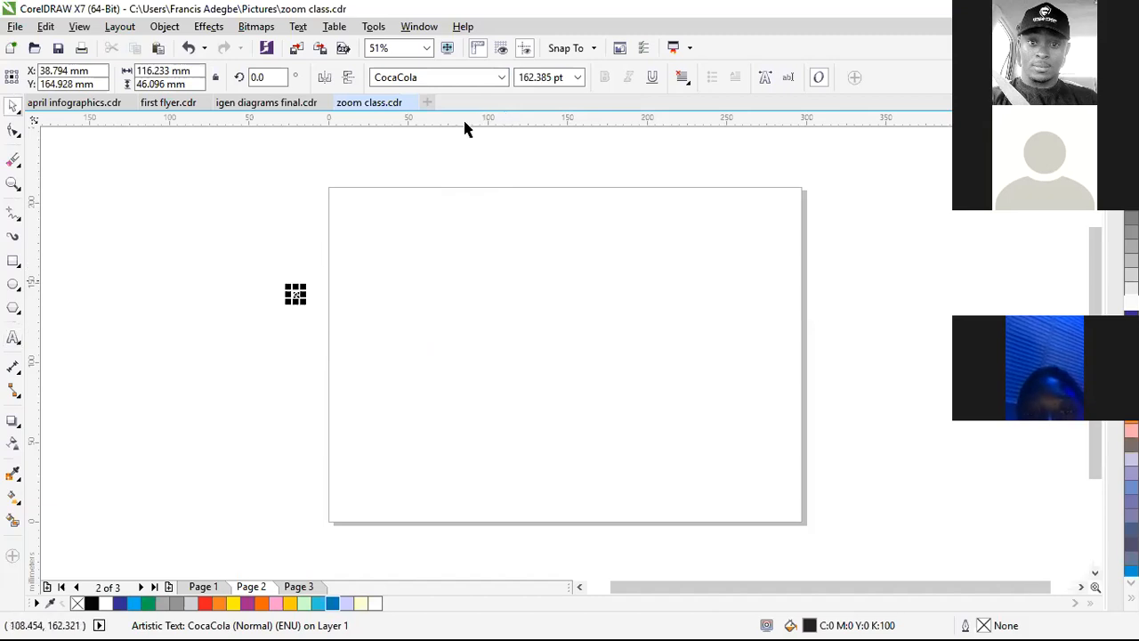
# Try to enlarge the tiny text object beside the page and reapply the CocaCola font to it
pyautogui.moveTo(304, 289); pyautogui.dragTo(353, 217)
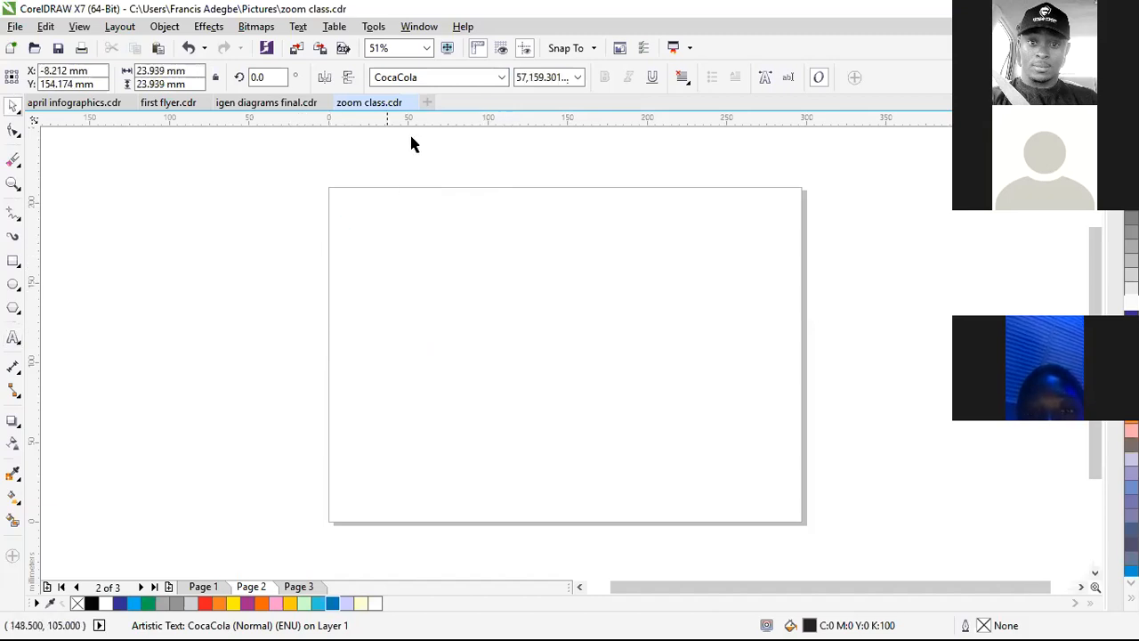
pyautogui.click(430, 76)
pyautogui.write('Co')
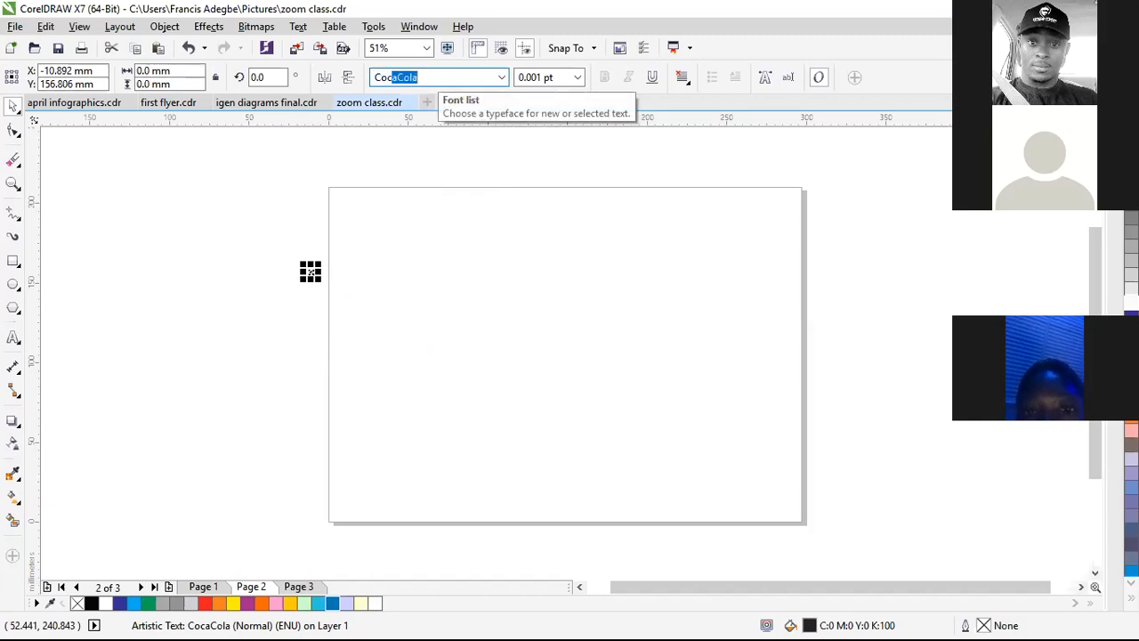
pyautogui.press('Return')
# Try once more to enlarge the tiny CocaCola text, and delete it from page 2
pyautogui.moveTo(318, 279); pyautogui.dragTo(493, 371)
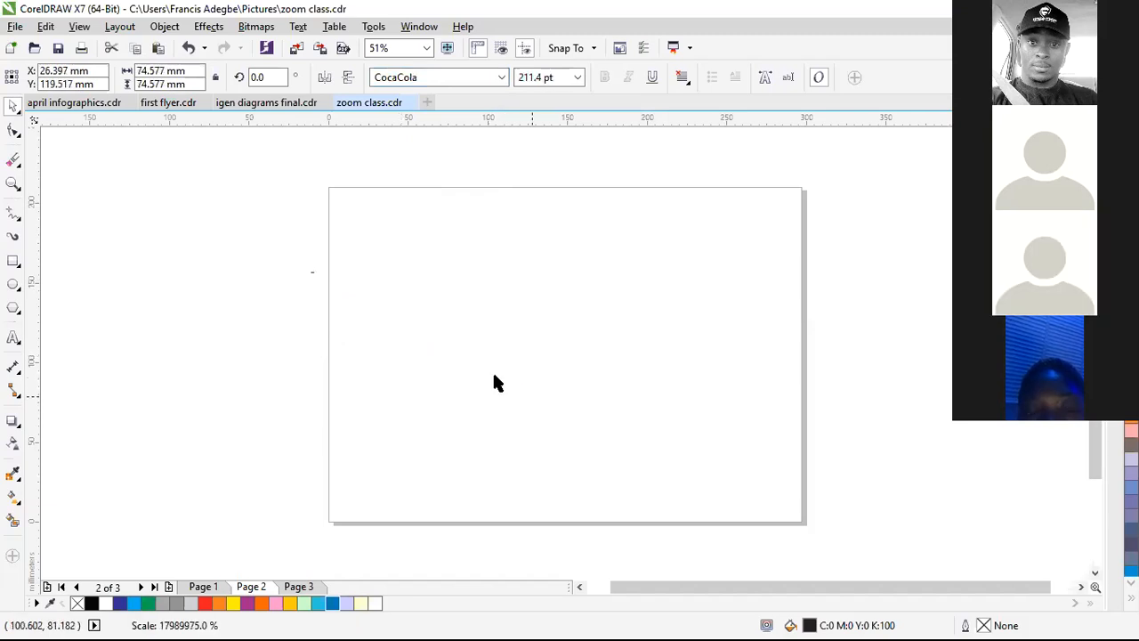
pyautogui.moveTo(369, 323); pyautogui.dragTo(494, 392)
pyautogui.press('Delete')
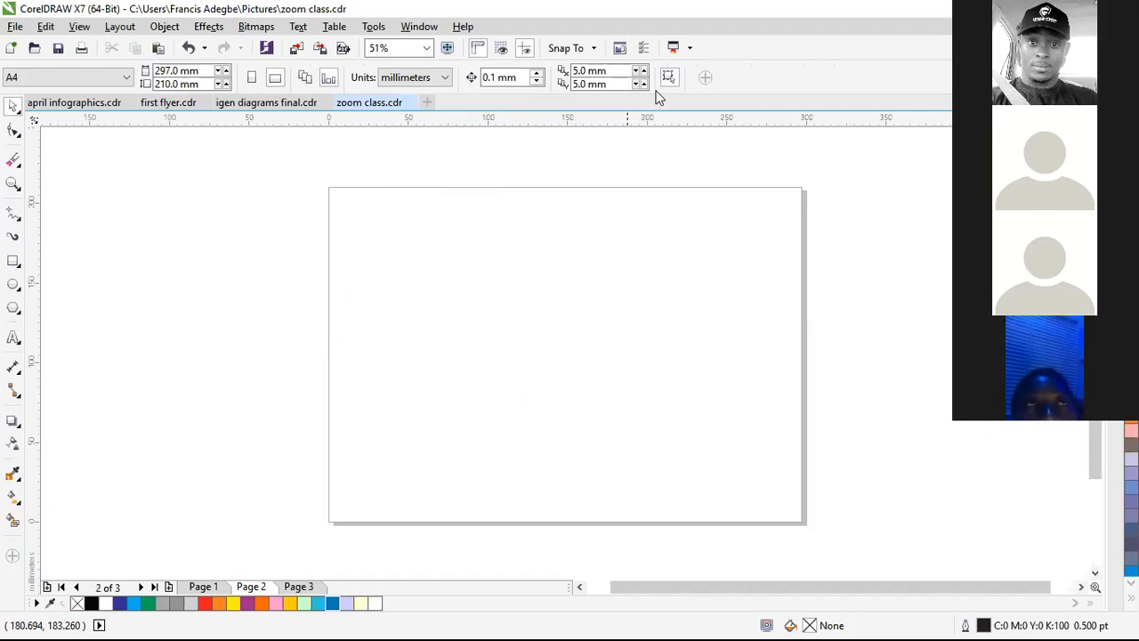
# Switch to the web browser and open google.com in a new tab
pyautogui.hotkey('alt', 'Tab')
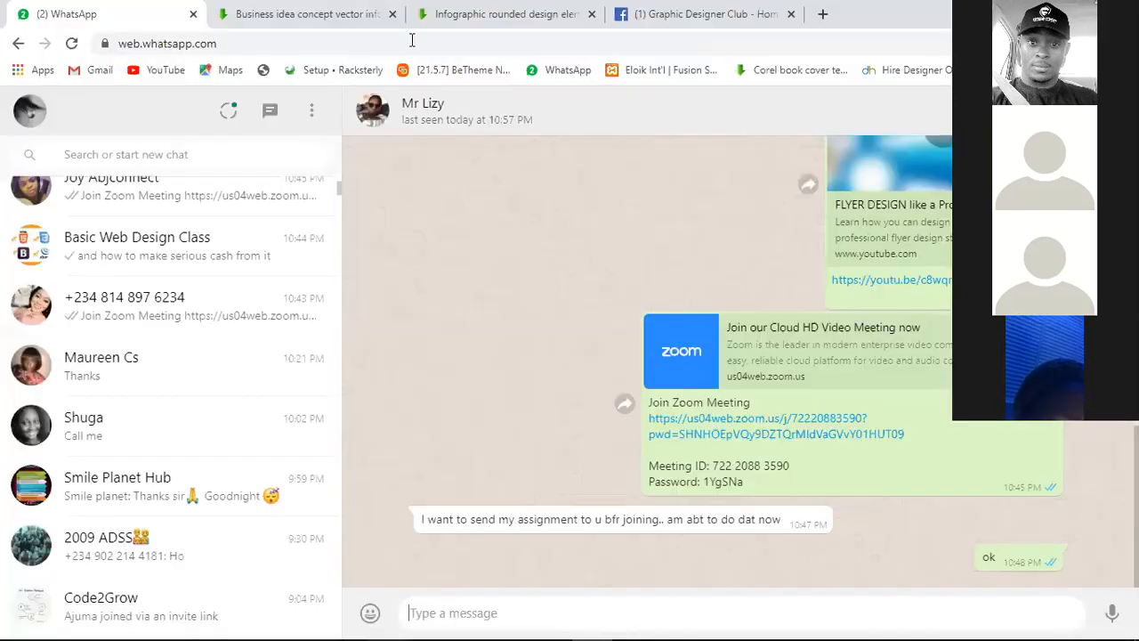
pyautogui.hotkey('ctrl', 't')
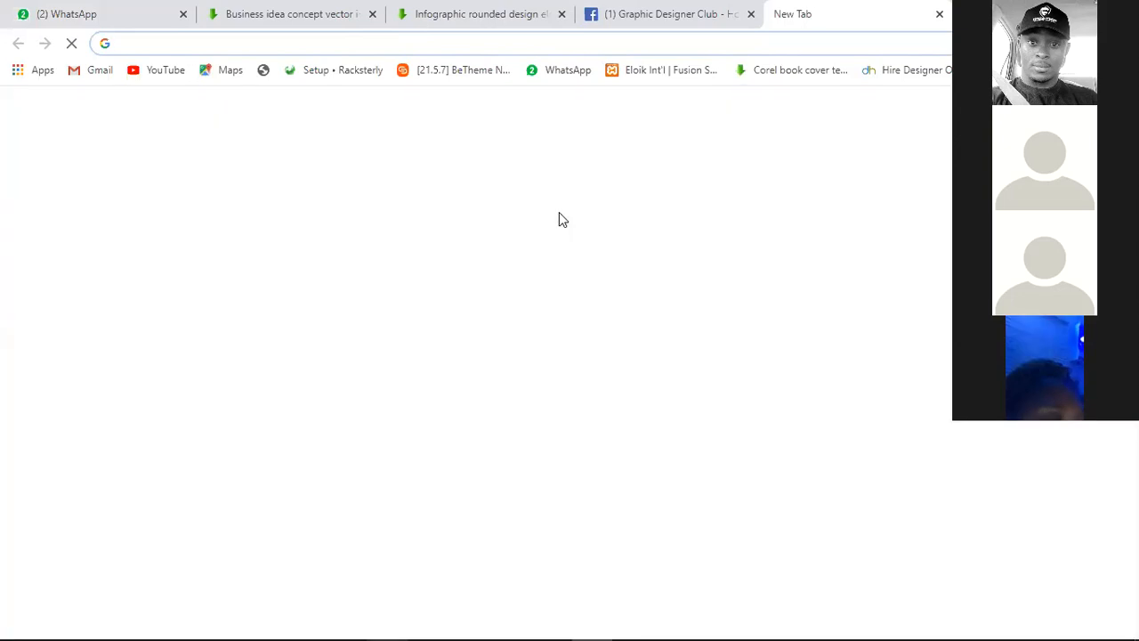
pyautogui.write('google.com')
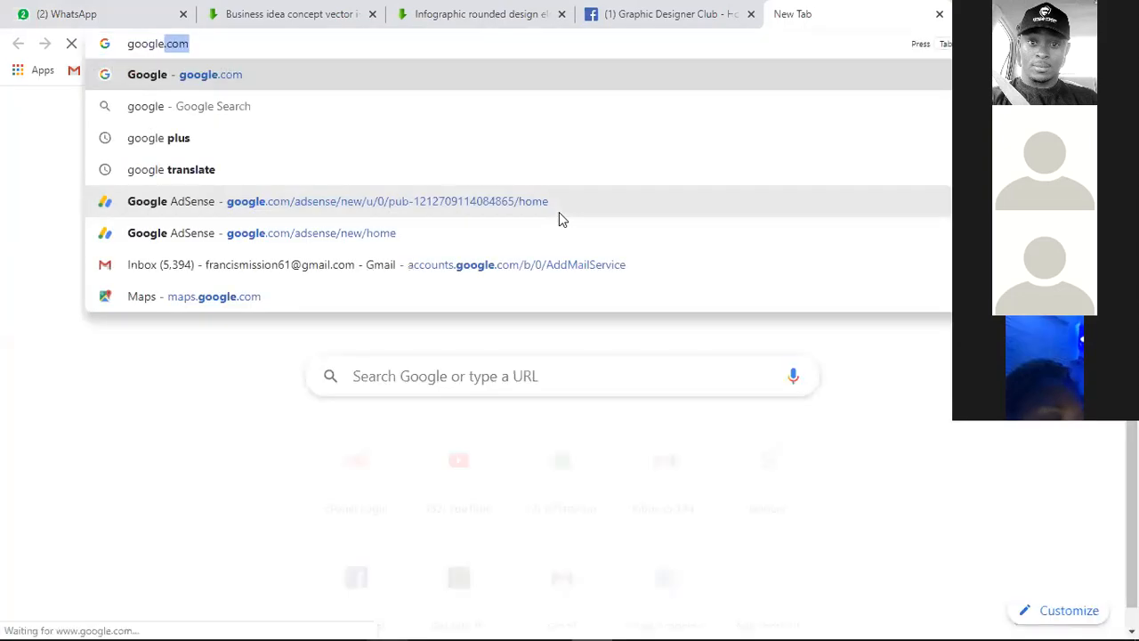
pyautogui.press('Return')
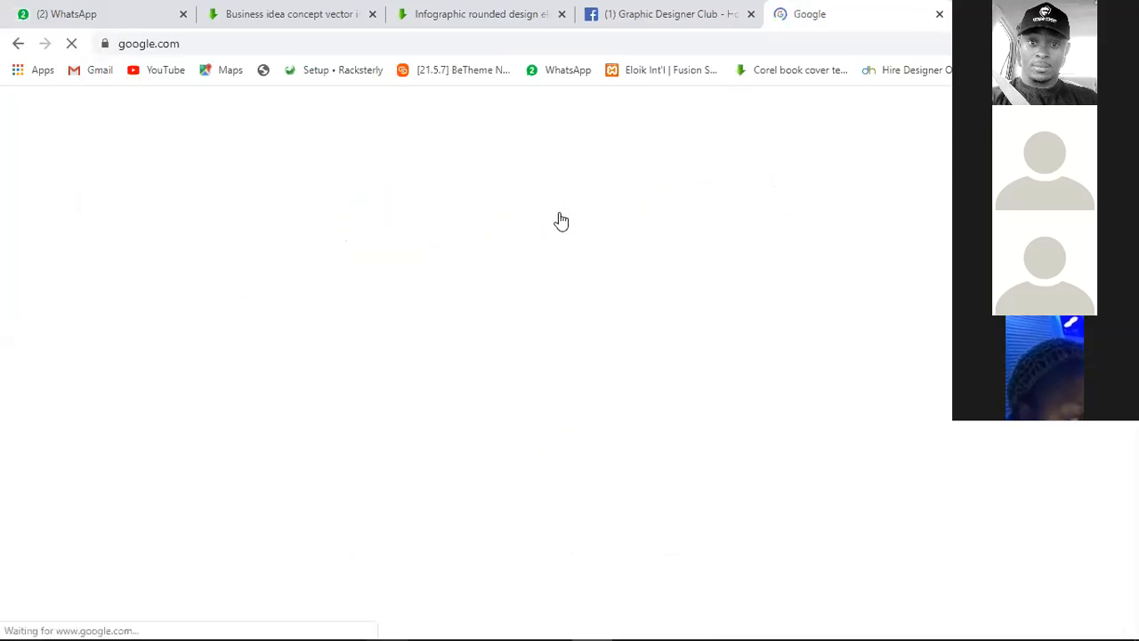
# Search Google for "logo" and show the image results
pyautogui.write('lo')
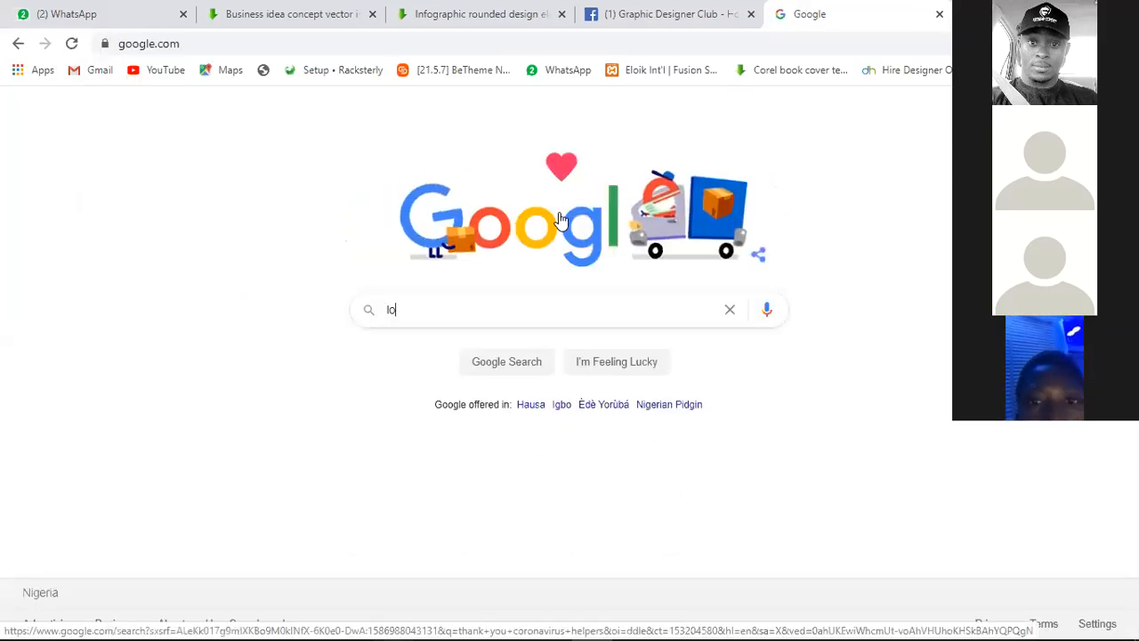
pyautogui.write('go')
pyautogui.press('Return')
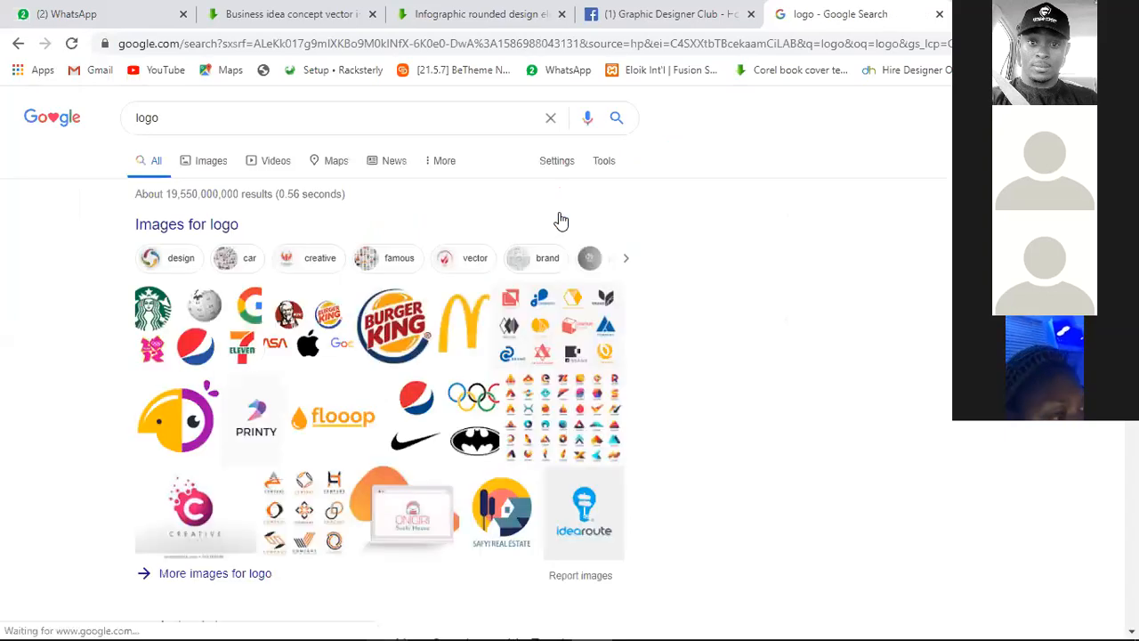
pyautogui.click(218, 169)
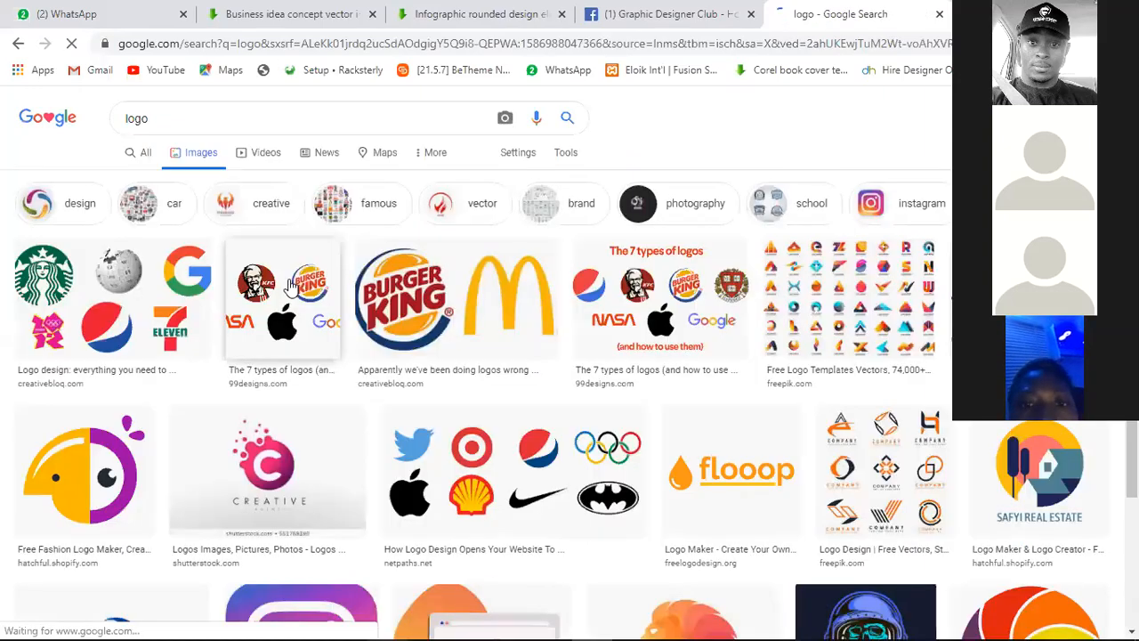
# Browse the logo image results and examine the different styles of company logos and letter marks
pyautogui.scroll(-3, 343, 311)
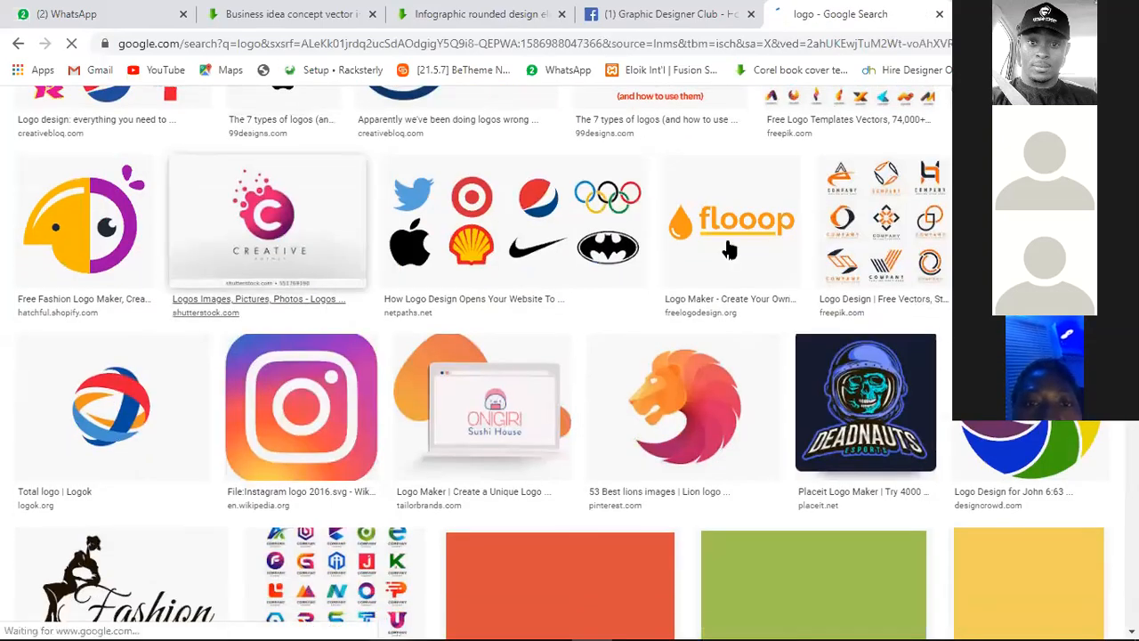
pyautogui.scroll(-1, 727, 251)
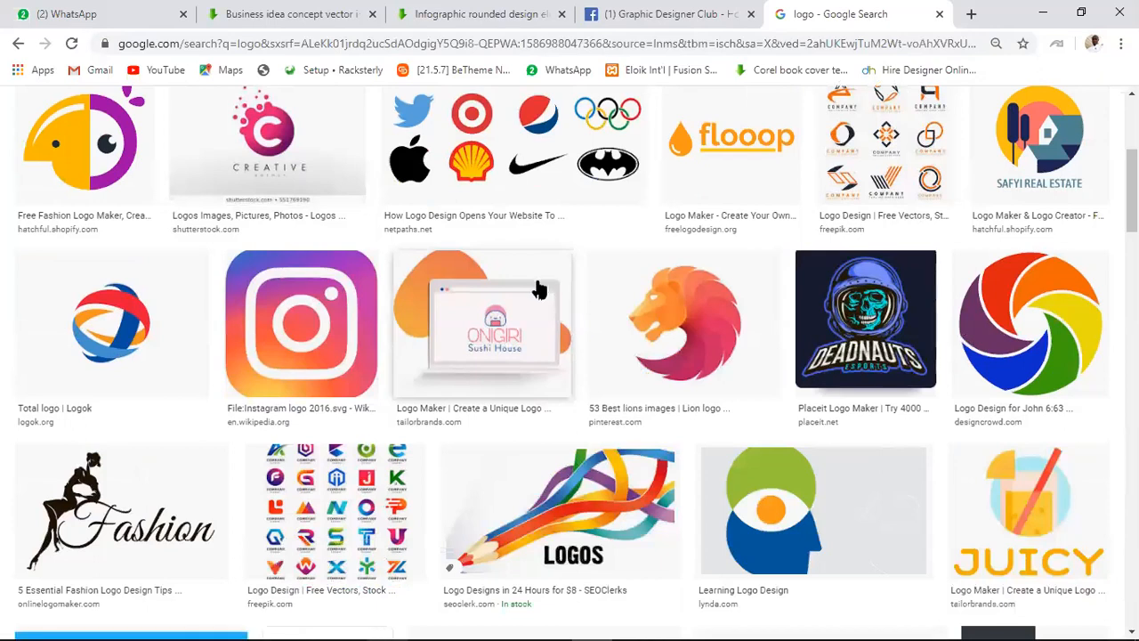
pyautogui.scroll(-2, 538, 289)
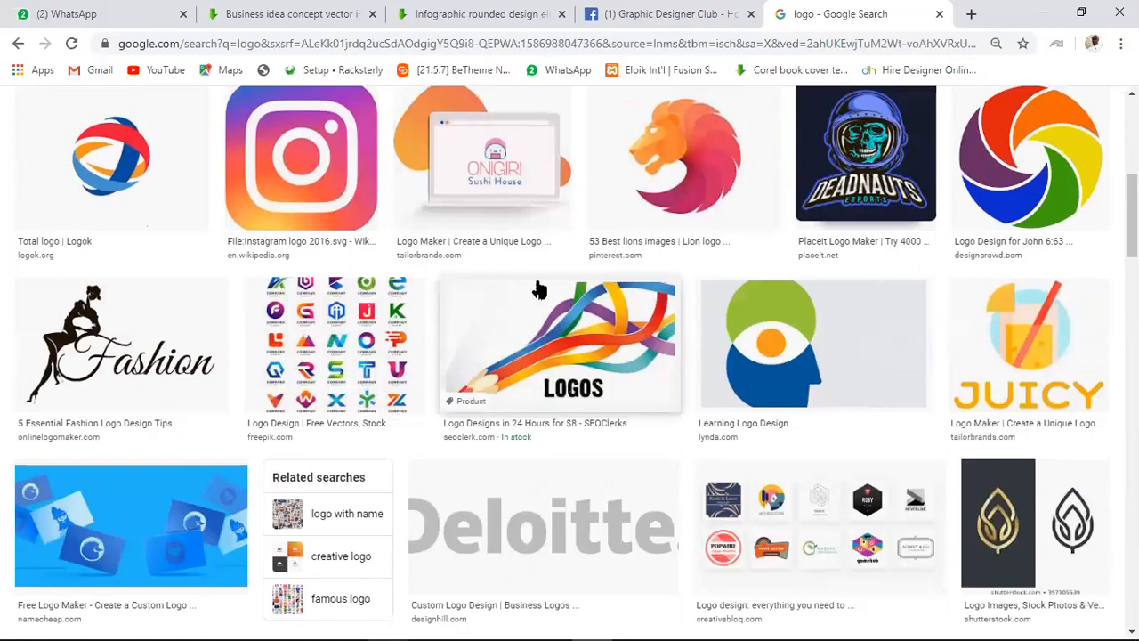
pyautogui.scroll(-4, 538, 289)
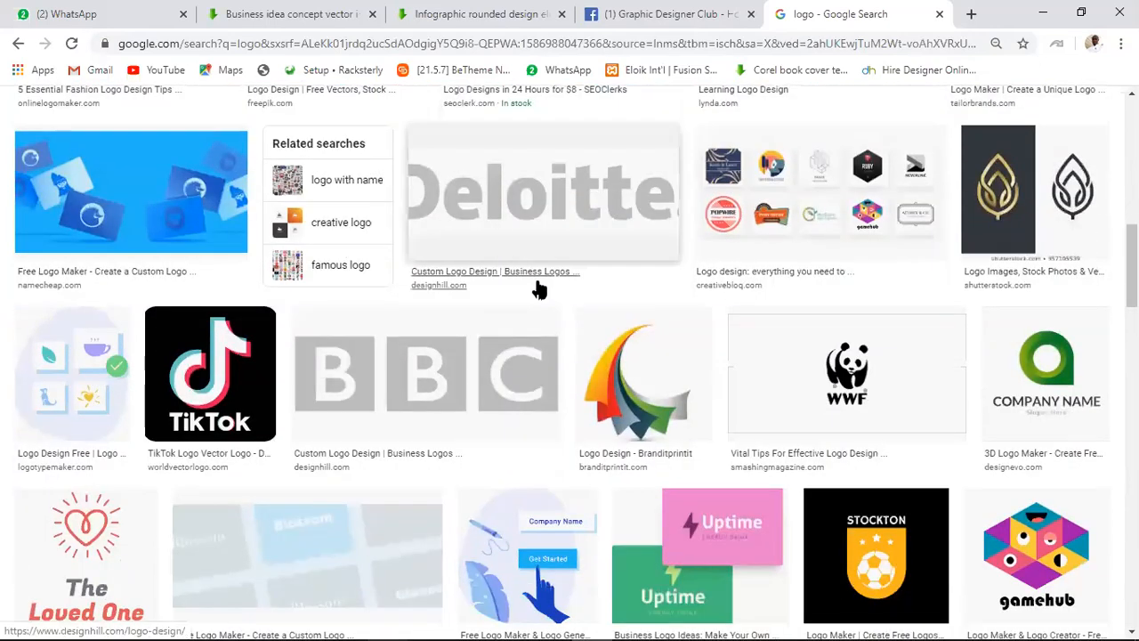
pyautogui.scroll(-2, 539, 289)
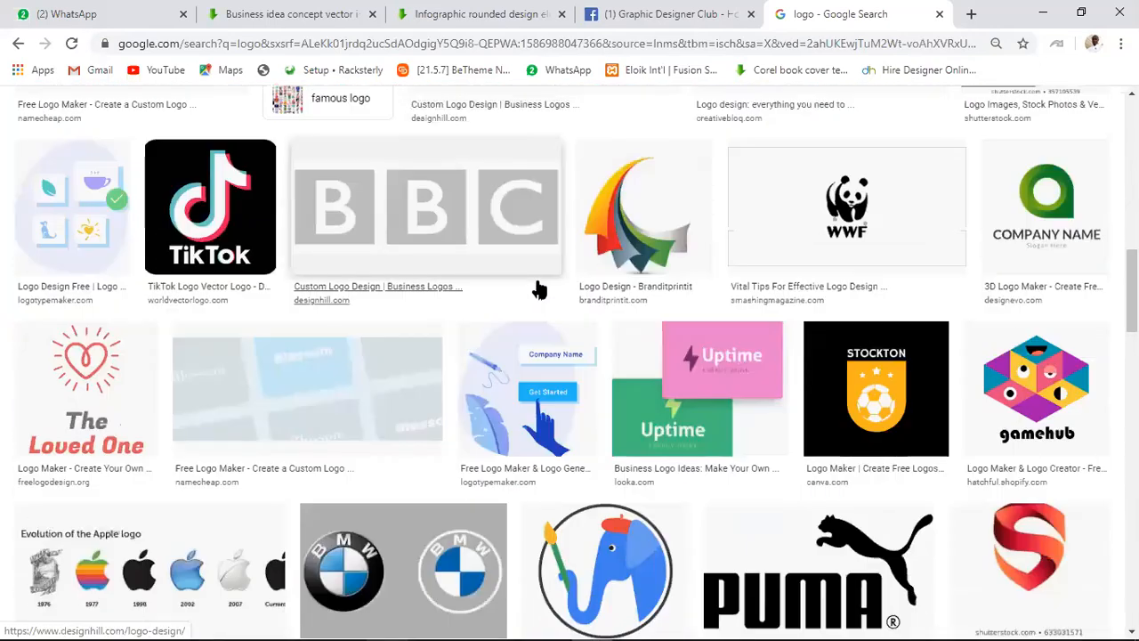
pyautogui.scroll(-1, 538, 289)
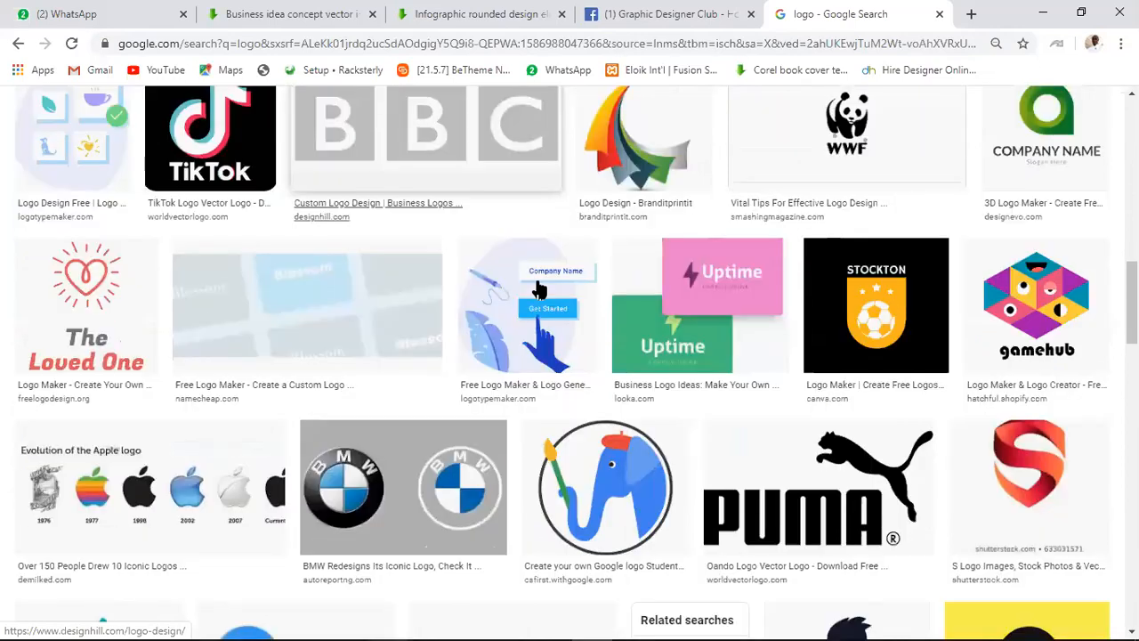
pyautogui.scroll(-1, 538, 289)
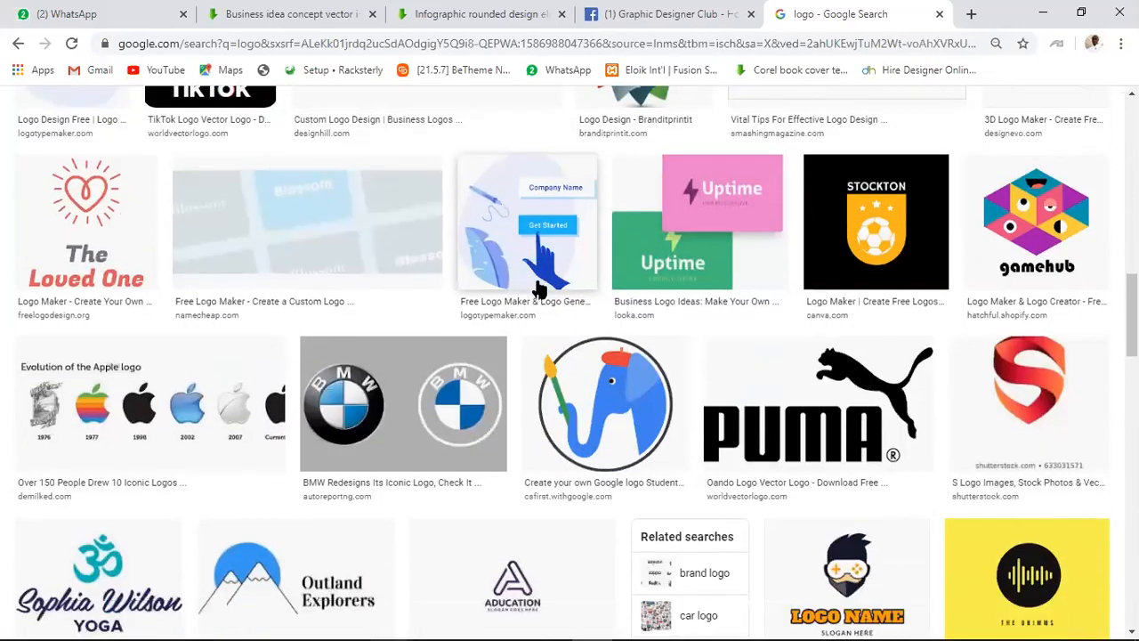
pyautogui.scroll(-3, 539, 289)
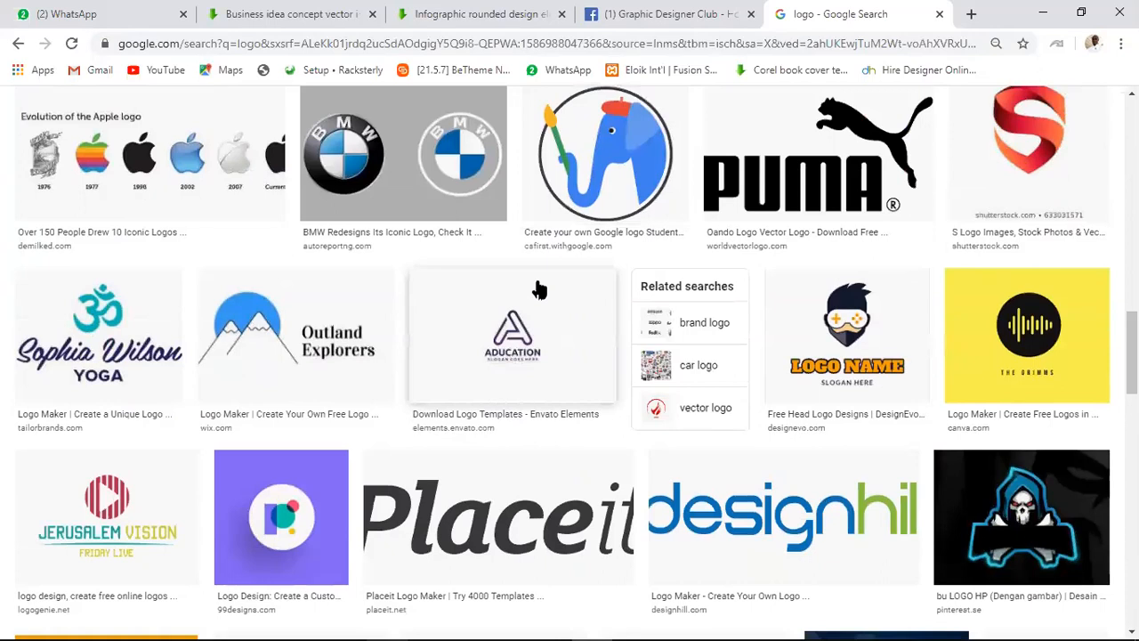
pyautogui.scroll(1, 402, 158)
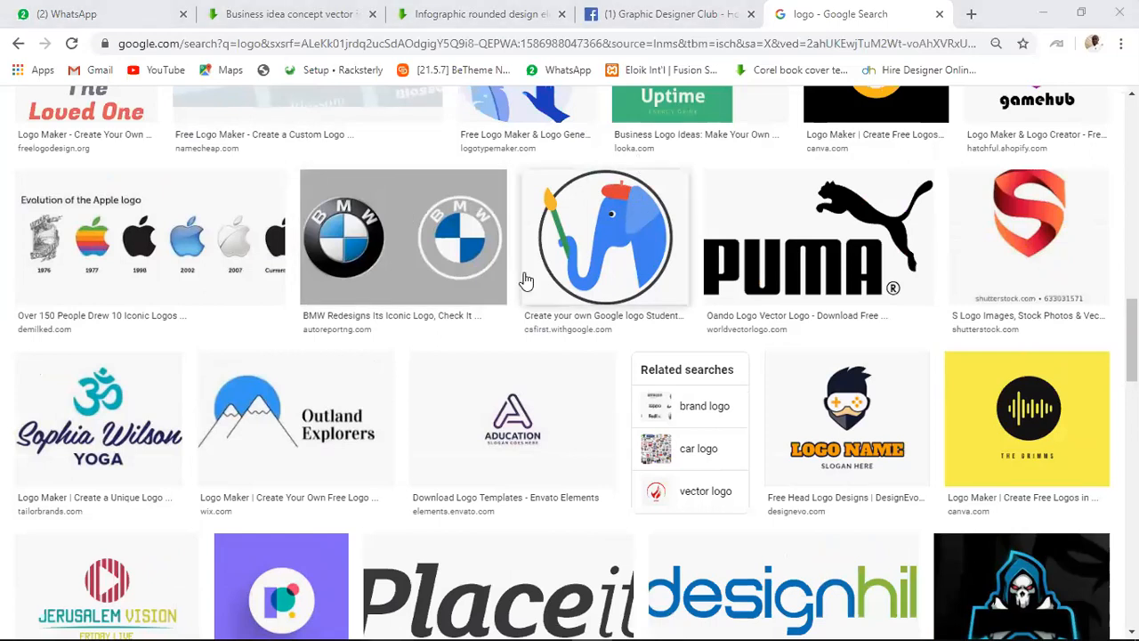
pyautogui.scroll(2, 527, 271)
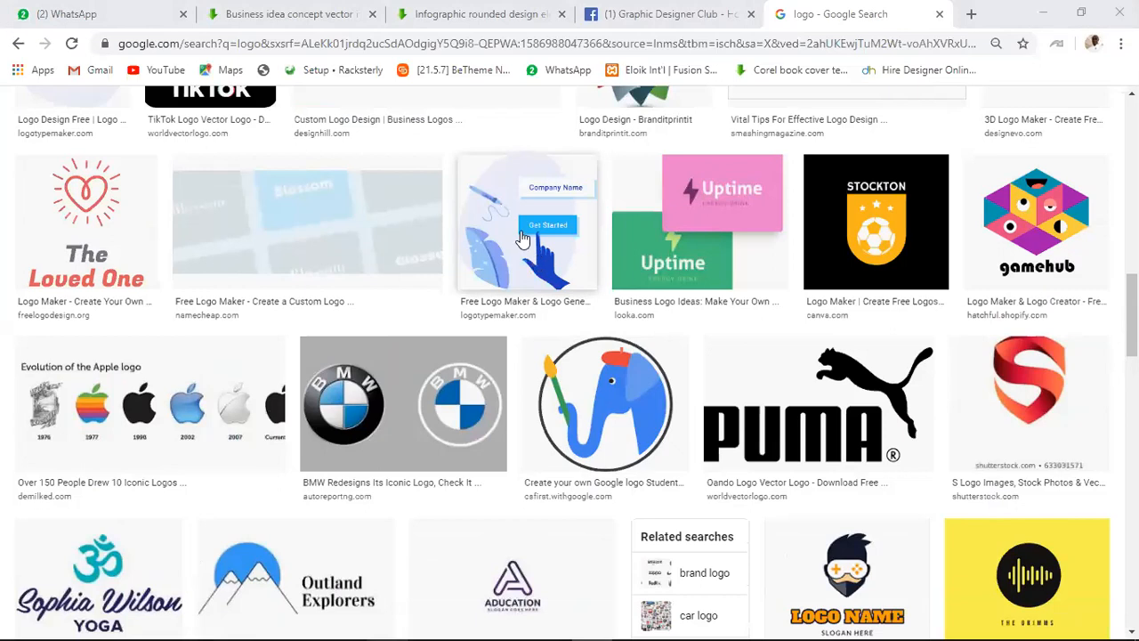
pyautogui.scroll(3, 522, 239)
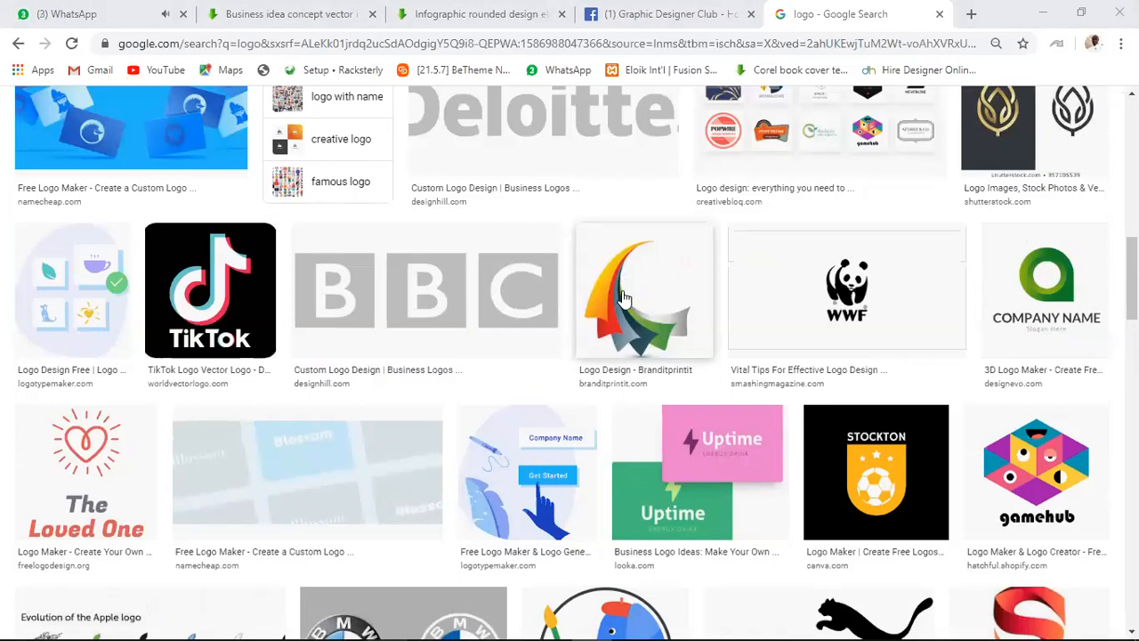
pyautogui.scroll(5, 640, 216)
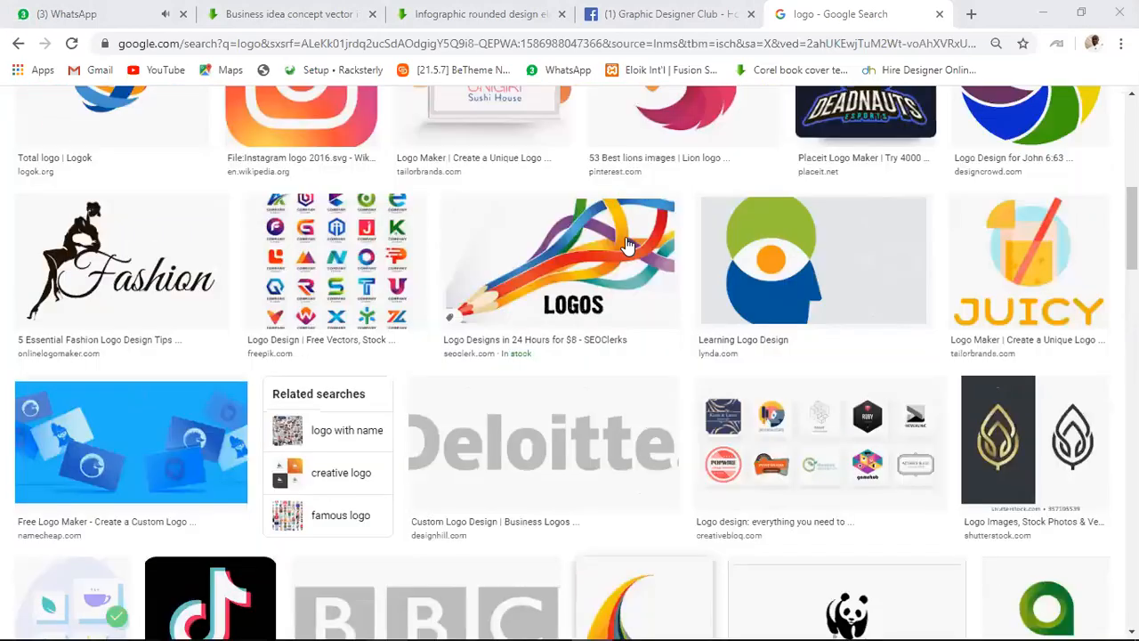
pyautogui.scroll(2, 627, 245)
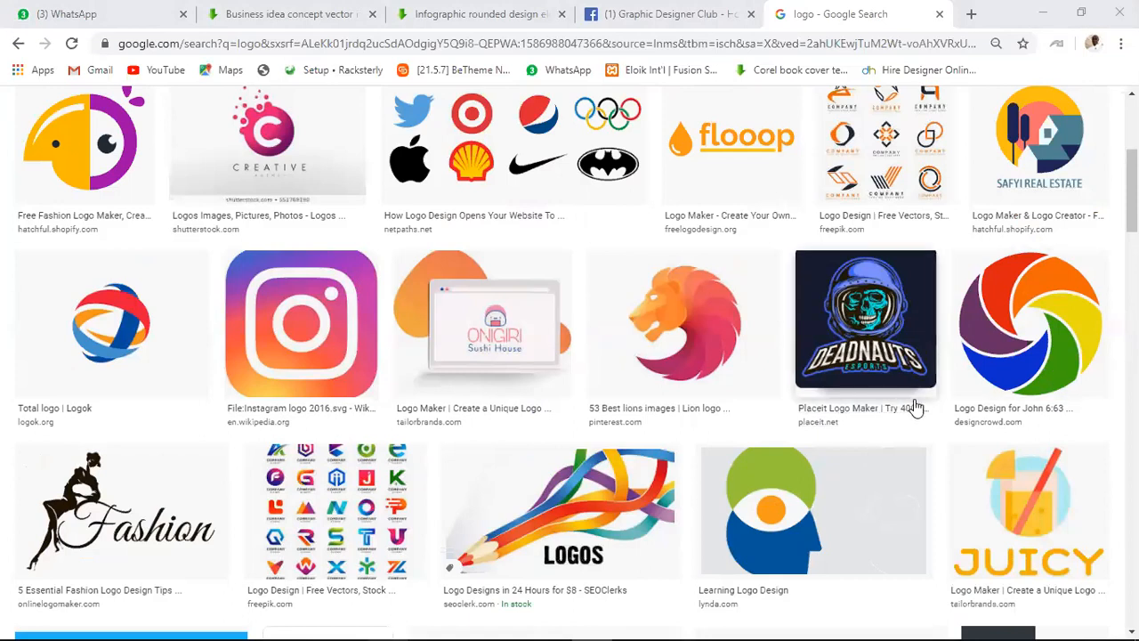
pyautogui.scroll(3, 916, 407)
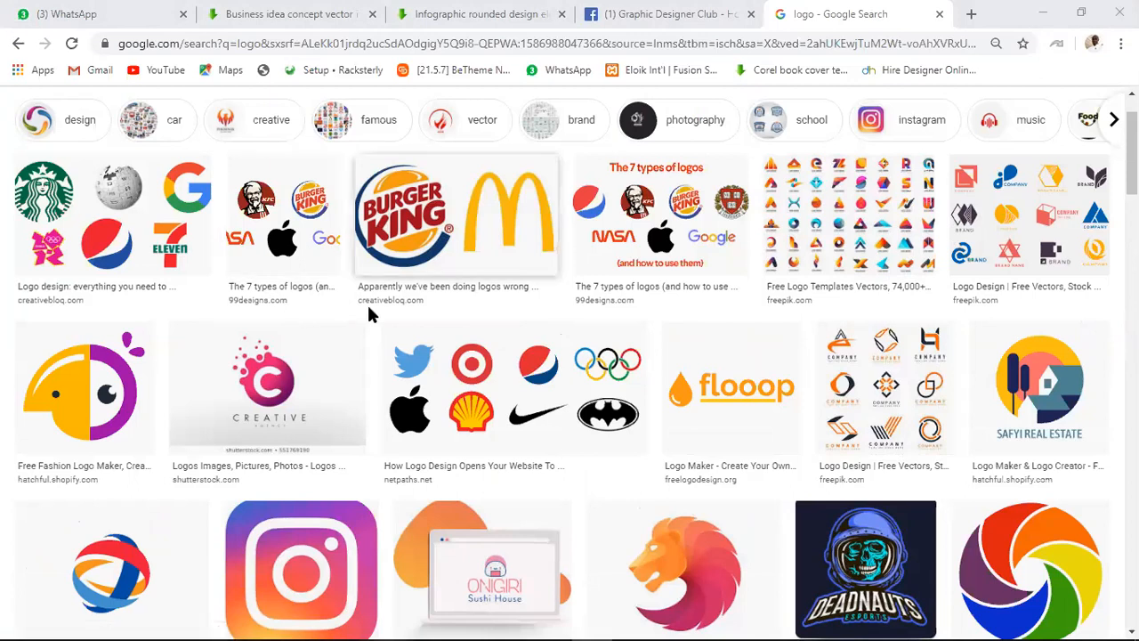
# Open the preview of the SEOClerks image with the multicoloured pencils and the word LOGOS
pyautogui.scroll(-3, 570, 416)
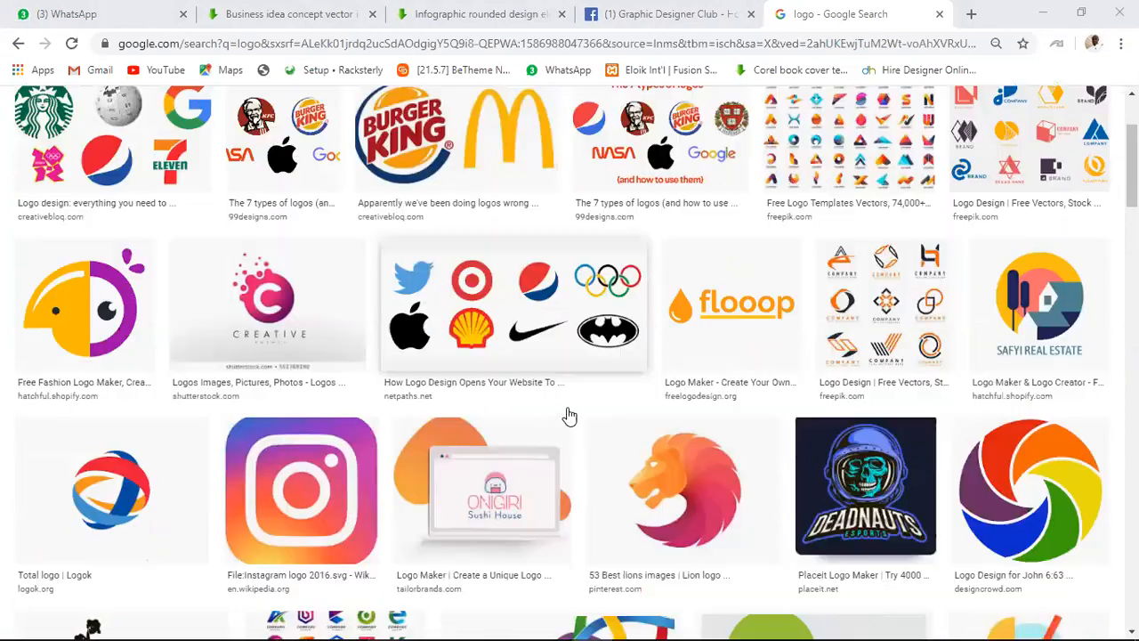
pyautogui.scroll(-1, 569, 416)
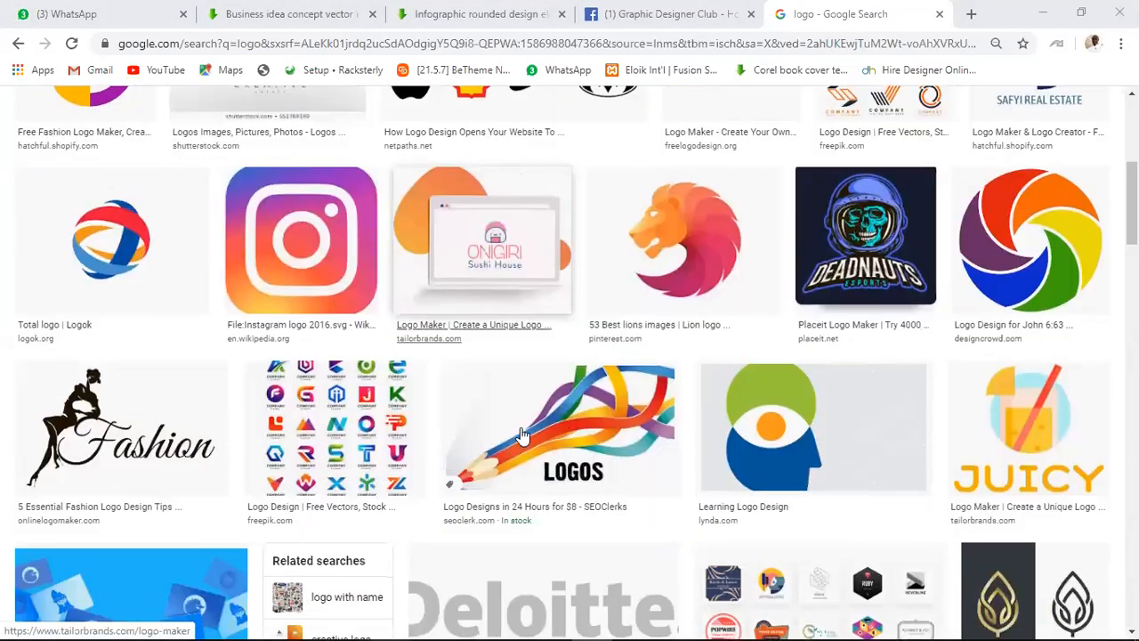
pyautogui.click(570, 416)
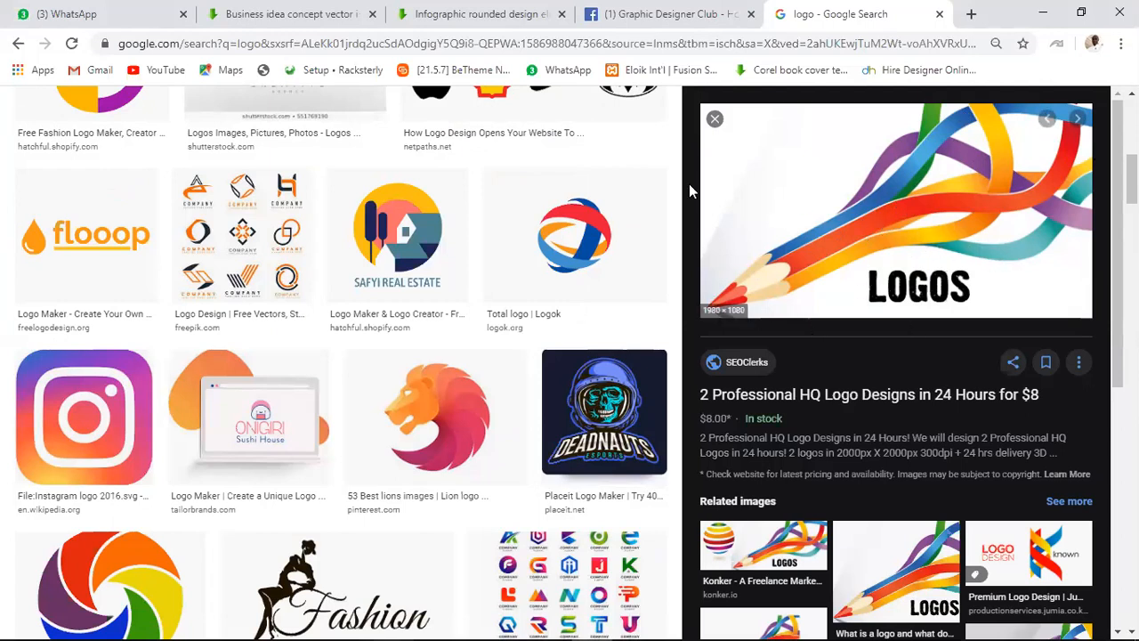
# Copy the pencil LOGOS image from the preview, switch to CorelDRAW, paste it onto page 2 of zoom class.cdr and move it up about 46 mm
pyautogui.rightClick(805, 252)
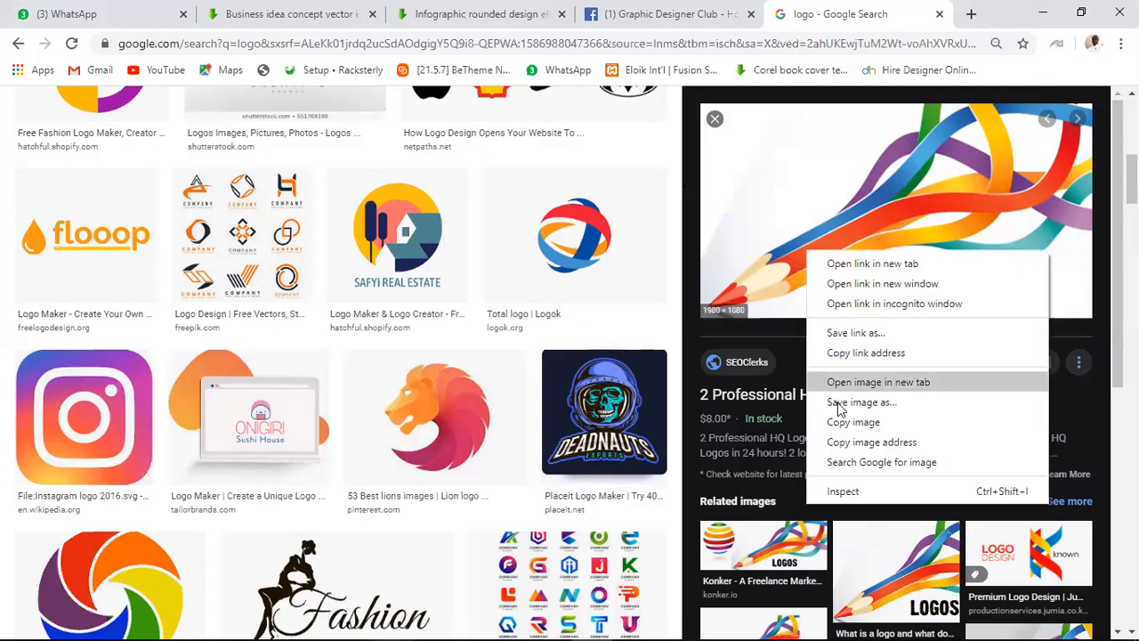
pyautogui.click(819, 153)
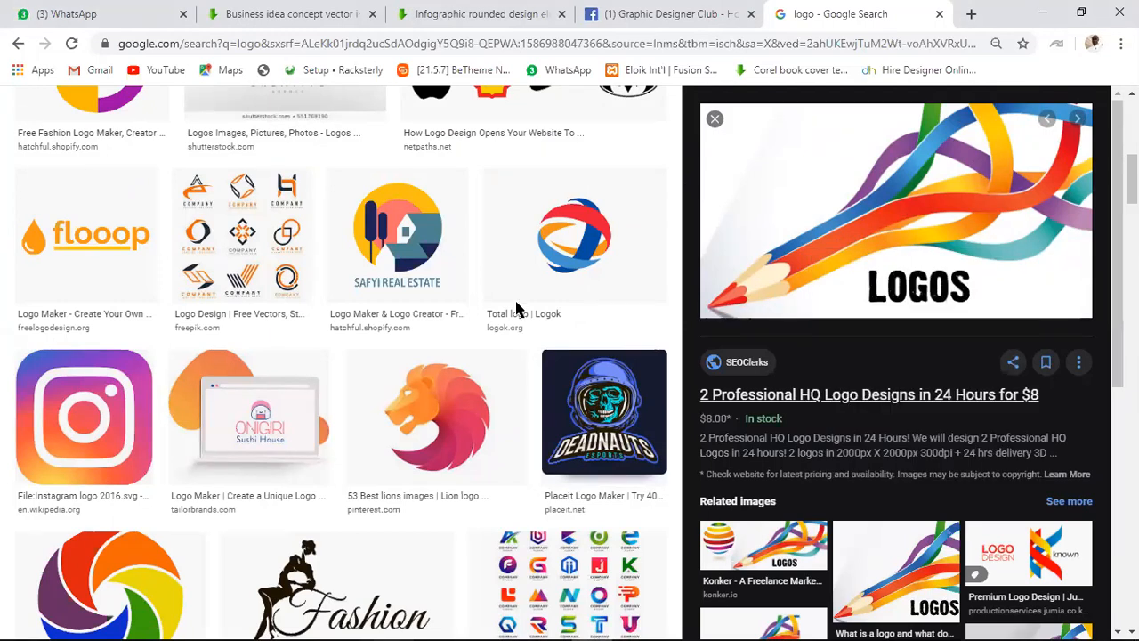
pyautogui.hotkey('alt', 'Tab')
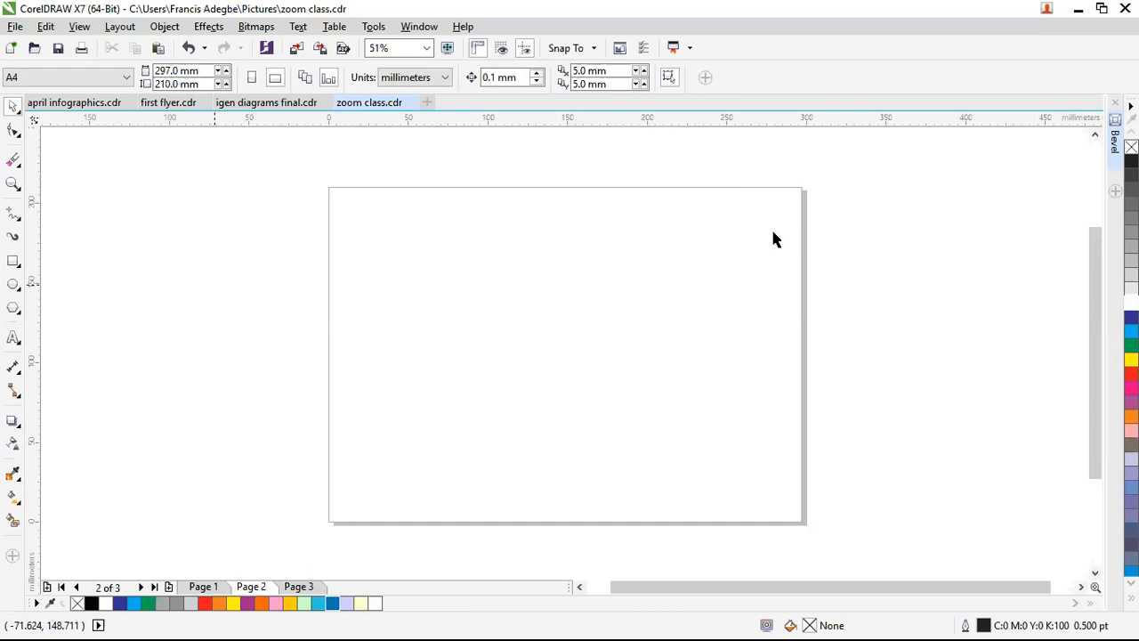
pyautogui.press('F3')
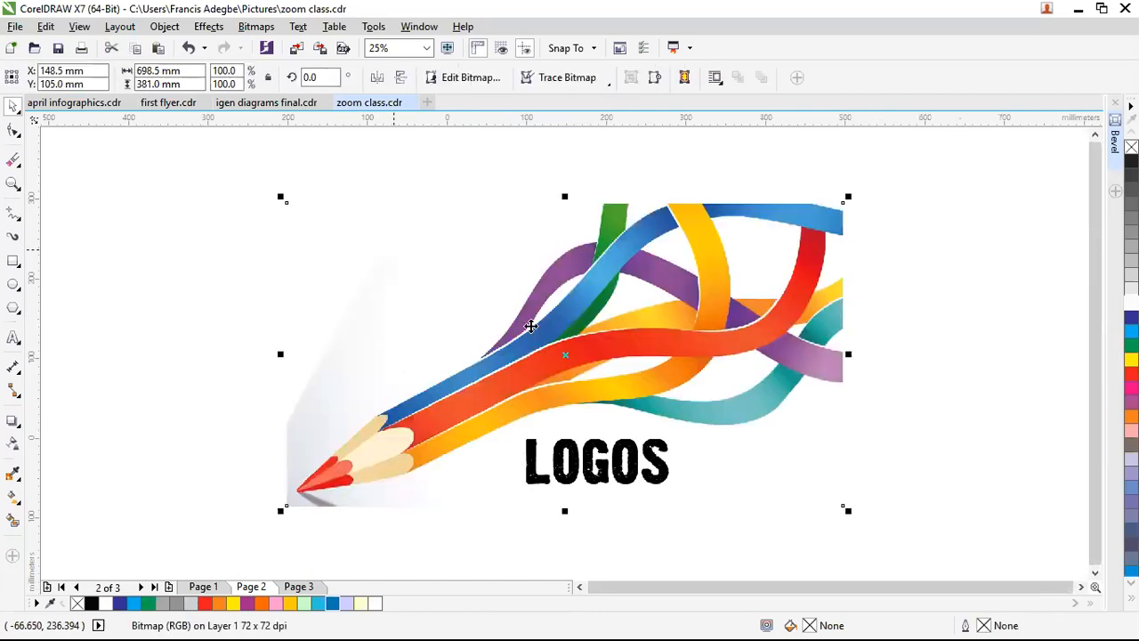
pyautogui.moveTo(476, 437); pyautogui.dragTo(475, 400)
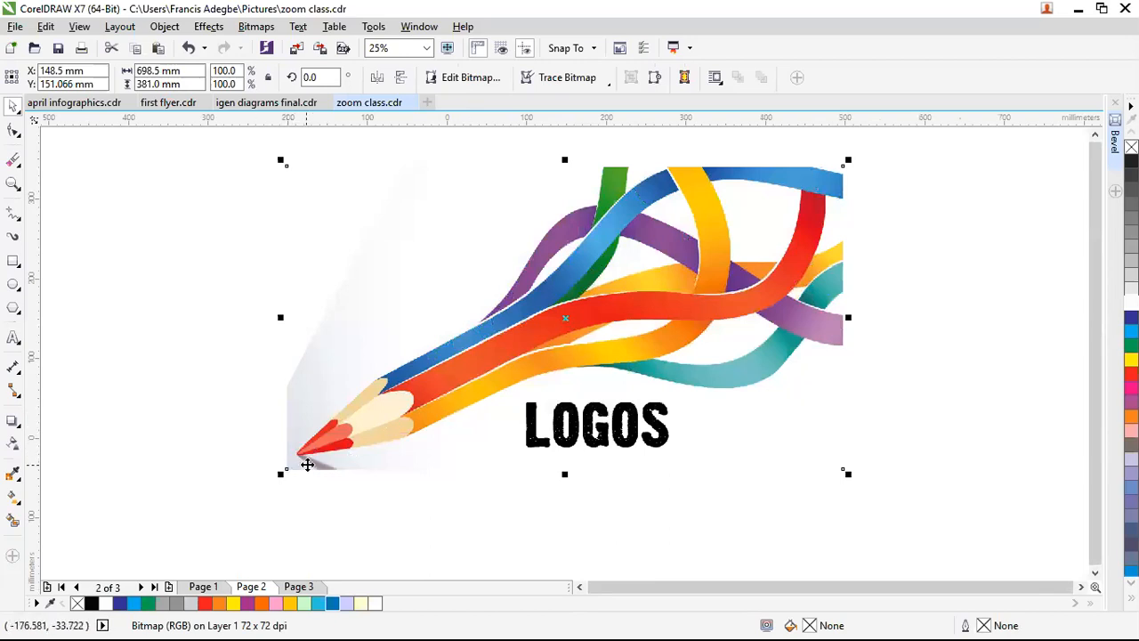
# Trace the red pencil tip with the Freehand tool as a closed straight-sided outline about 66 by 43 mm
pyautogui.scroll(3, 294, 458)
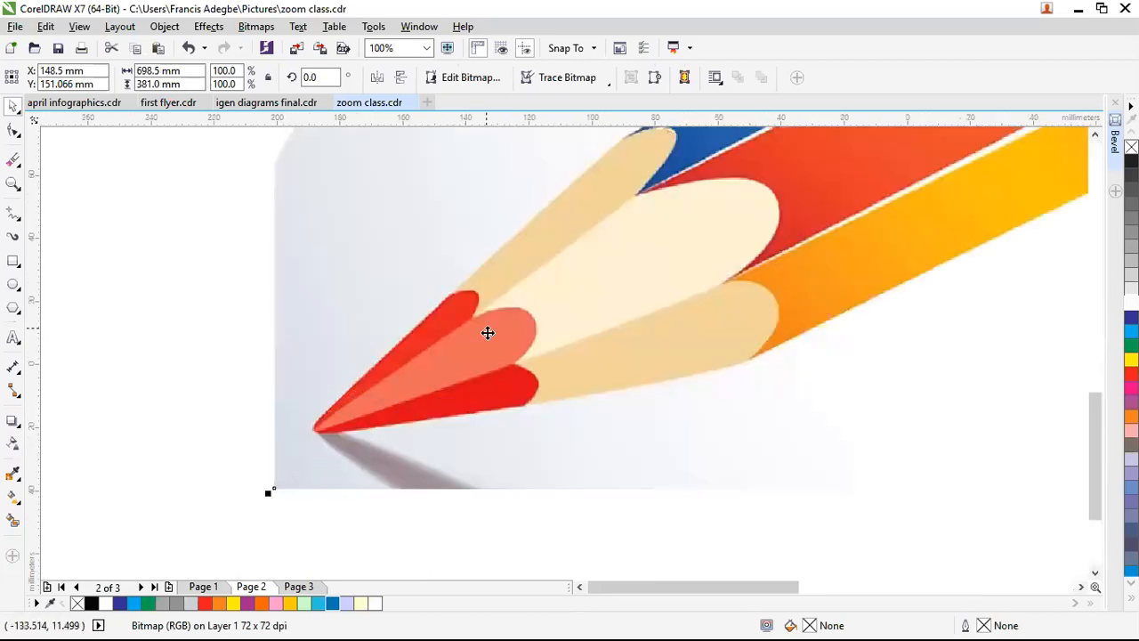
pyautogui.scroll(1, 536, 337)
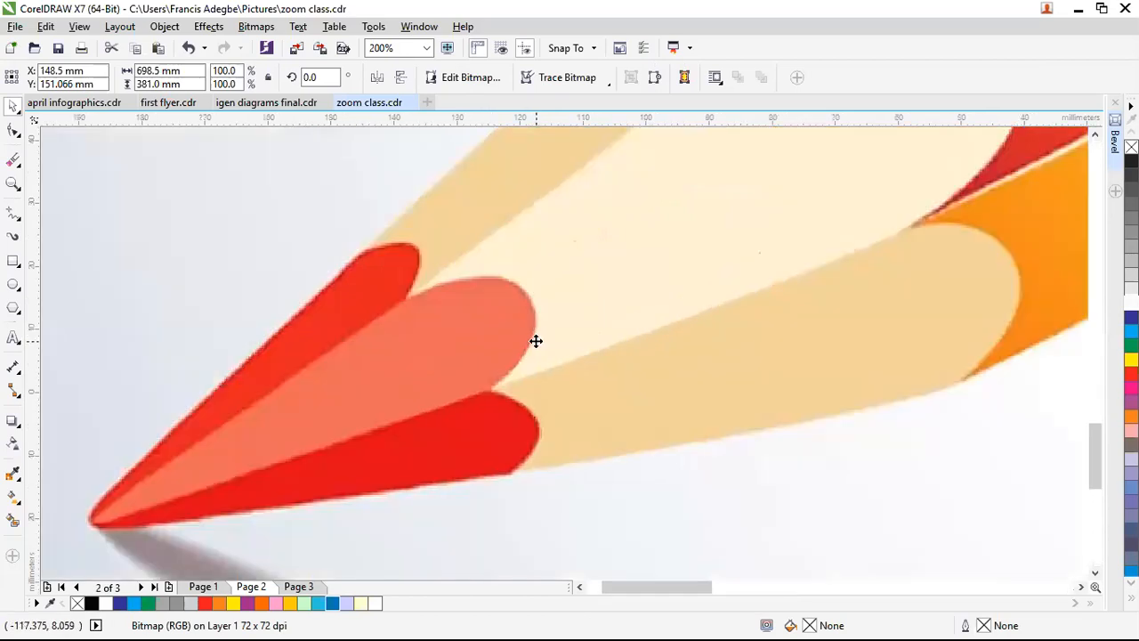
pyautogui.click(13, 216)
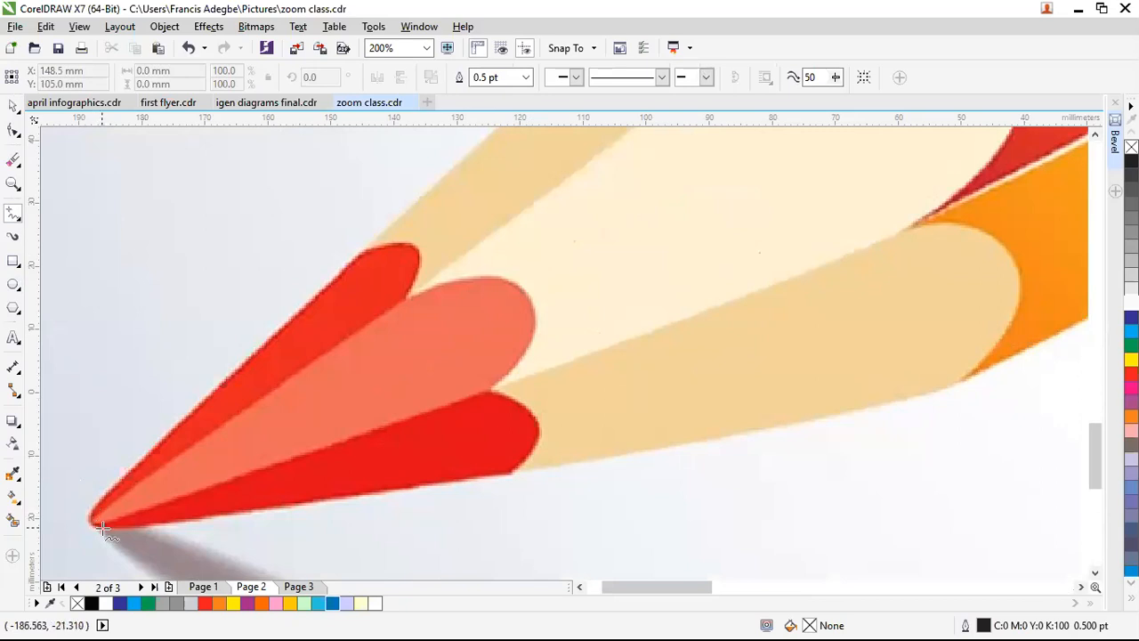
pyautogui.click(104, 525)
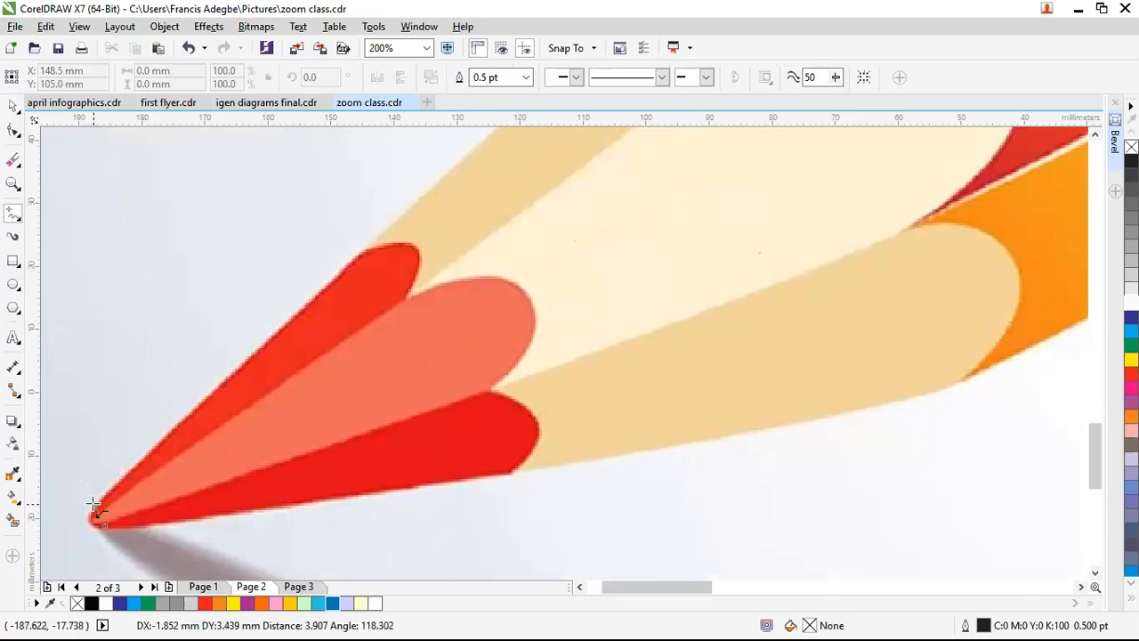
pyautogui.doubleClick(92, 503)
pyautogui.moveTo(133, 243)
pyautogui.mouseDown()
pyautogui.moveTo(176, 245)
pyautogui.moveTo(342, 299)
pyautogui.mouseUp()
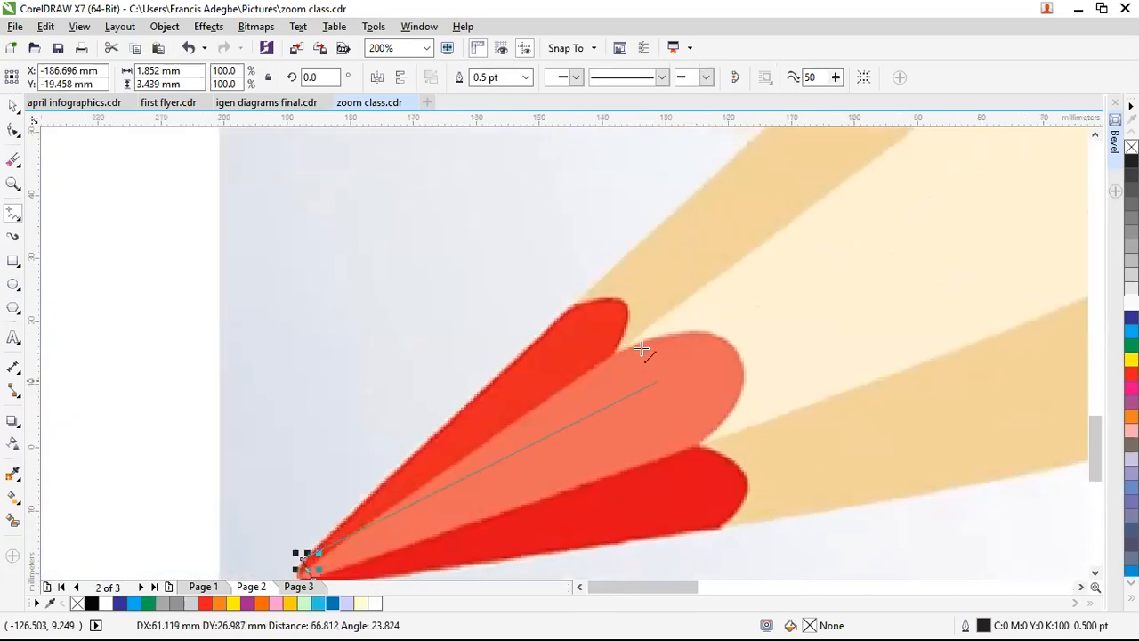
pyautogui.click(574, 302)
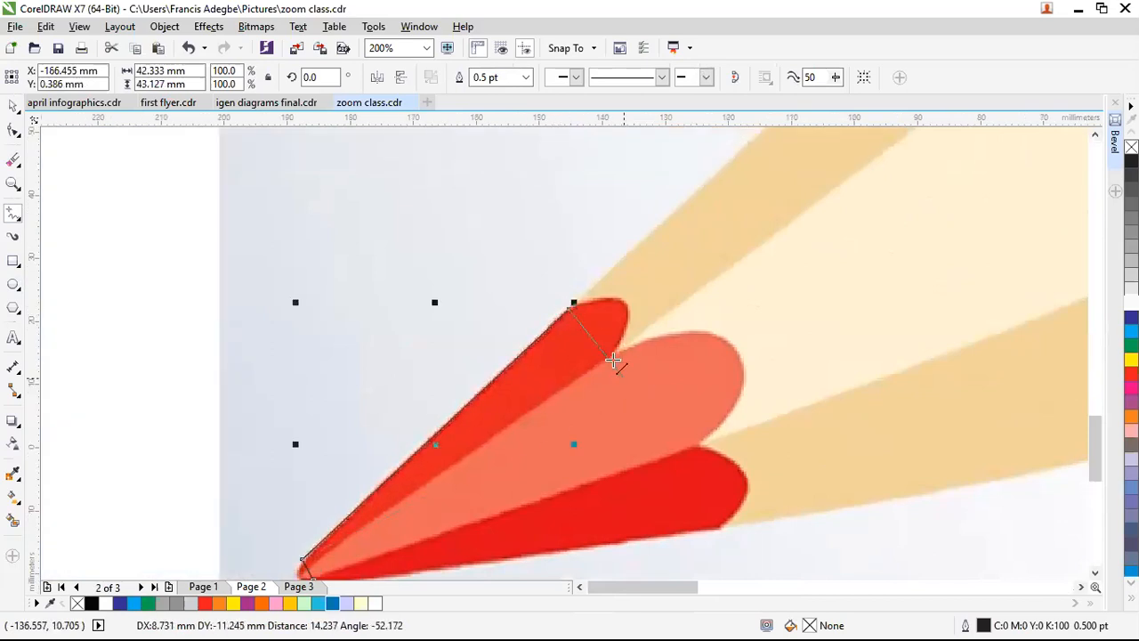
pyautogui.click(699, 448)
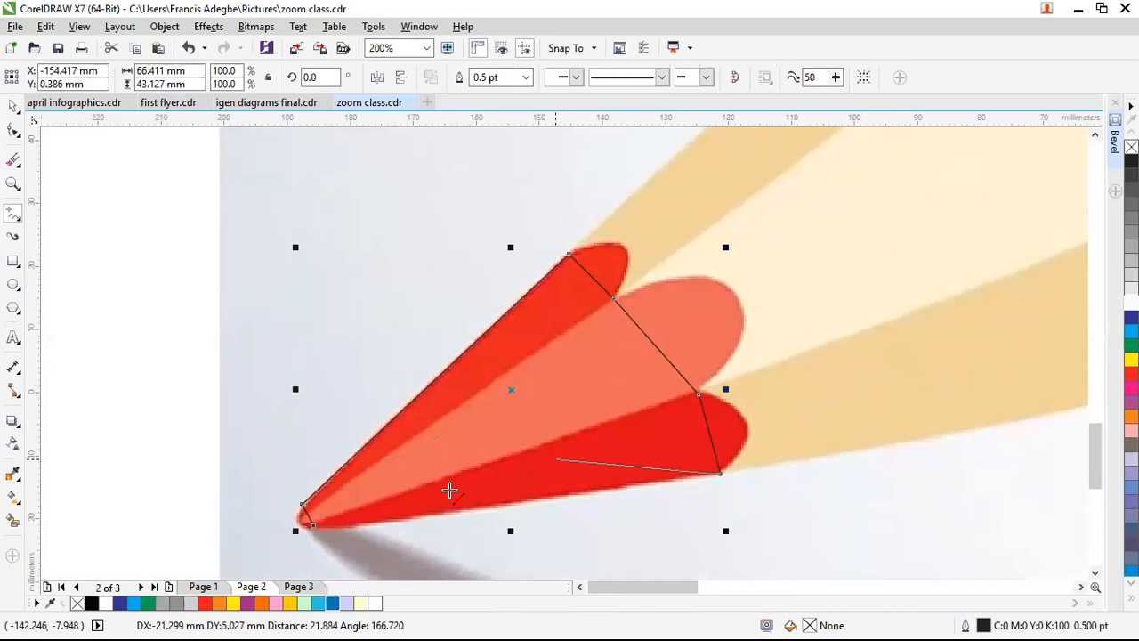
pyautogui.click(307, 525)
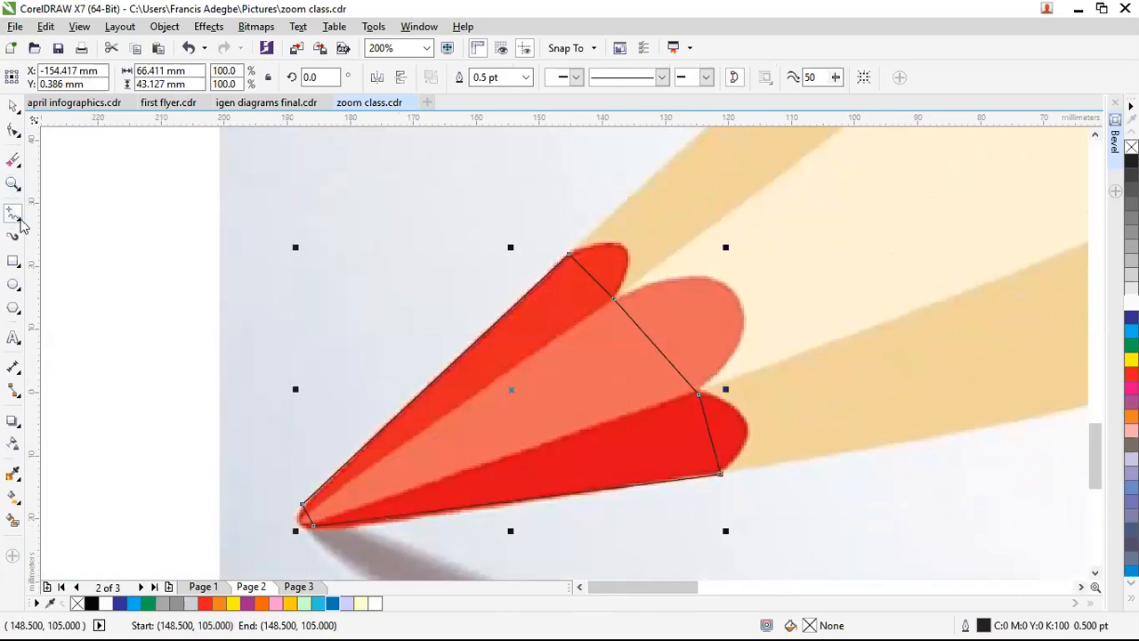
pyautogui.click(21, 225)
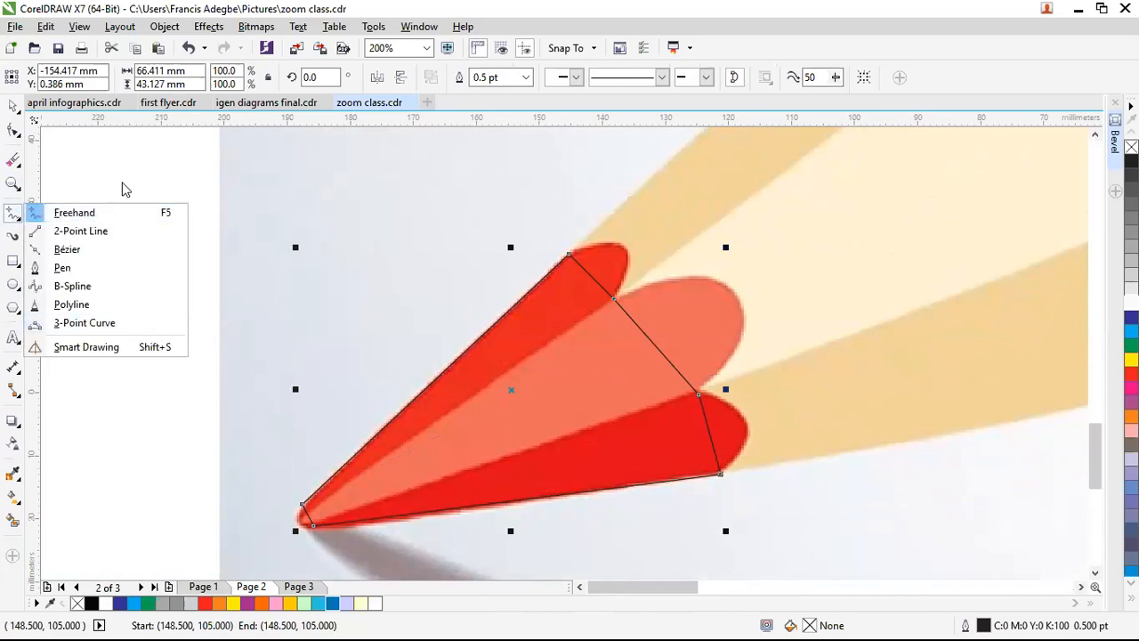
pyautogui.click(536, 327)
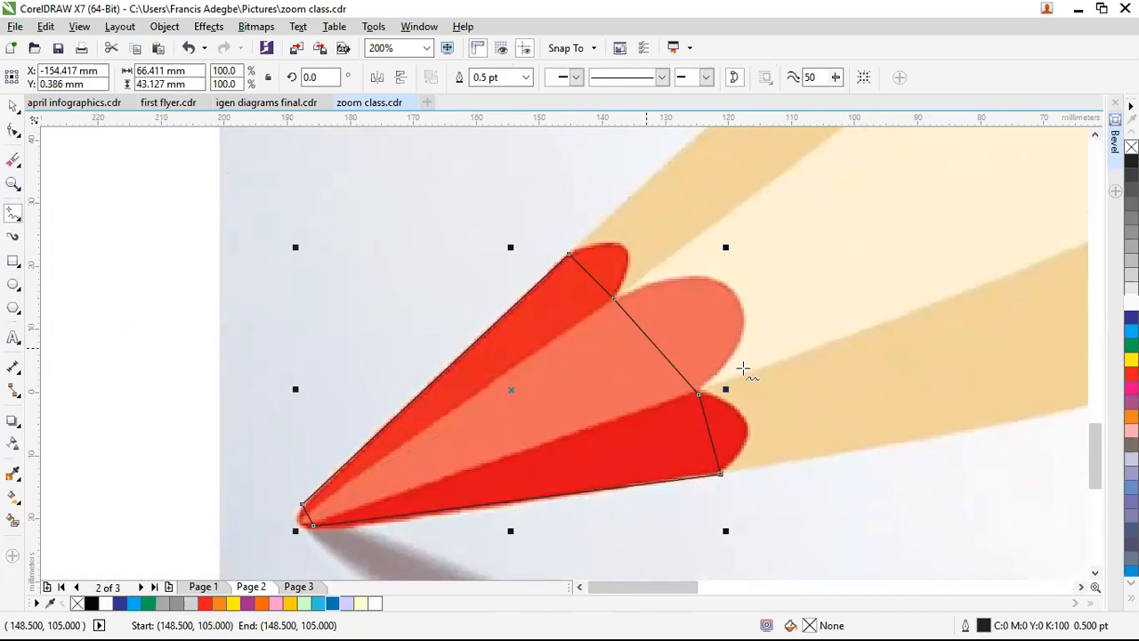
# Convert the outline segment across the upper red lobe to a curve and shape it with its handles around the lobe's rounded edge
pyautogui.click(13, 131)
pyautogui.scroll(1, 602, 286)
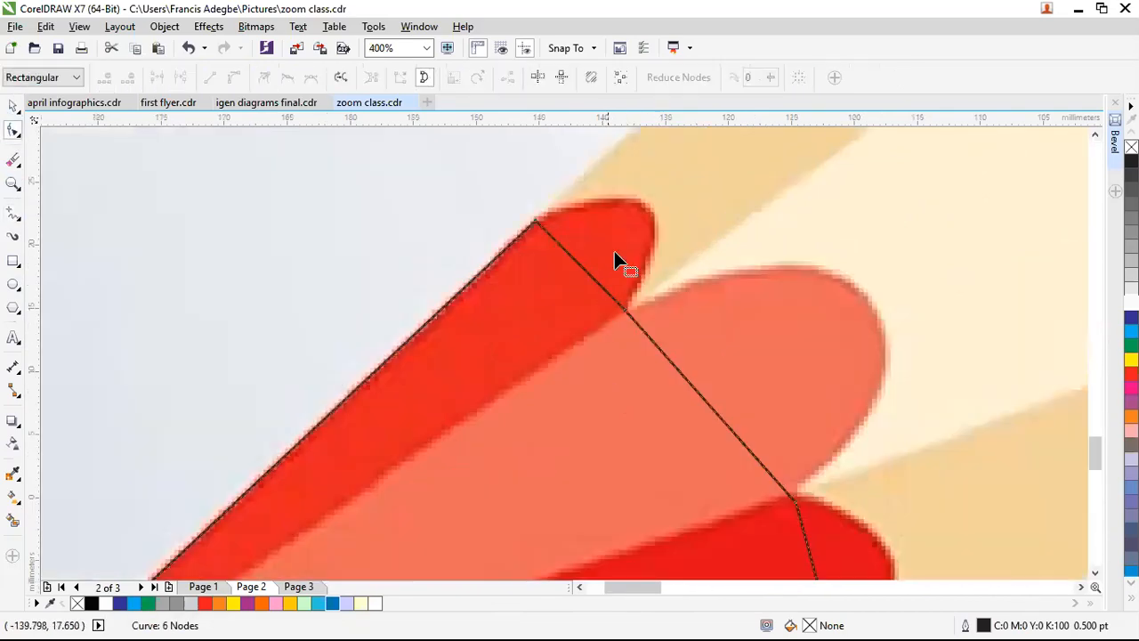
pyautogui.scroll(1, 601, 193)
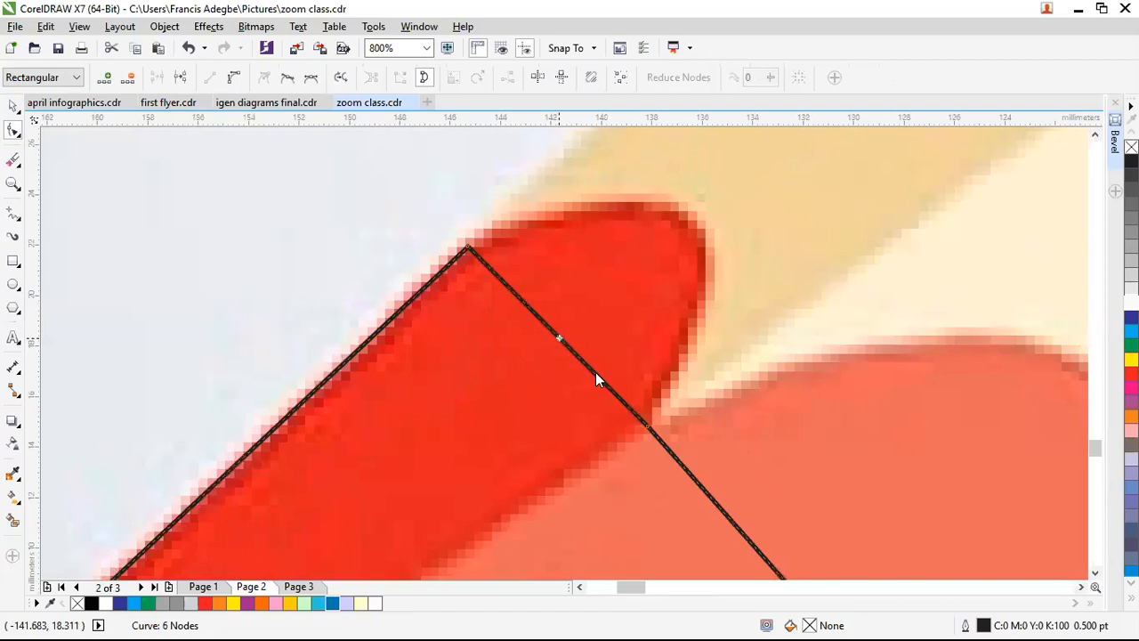
pyautogui.rightClick(559, 337)
pyautogui.click(606, 409)
pyautogui.moveTo(562, 337); pyautogui.dragTo(693, 218)
pyautogui.click(468, 249)
pyautogui.moveTo(693, 151); pyautogui.dragTo(644, 142)
pyautogui.moveTo(763, 202)
pyautogui.mouseDown()
pyautogui.moveTo(806, 221)
pyautogui.moveTo(801, 212)
pyautogui.mouseUp()
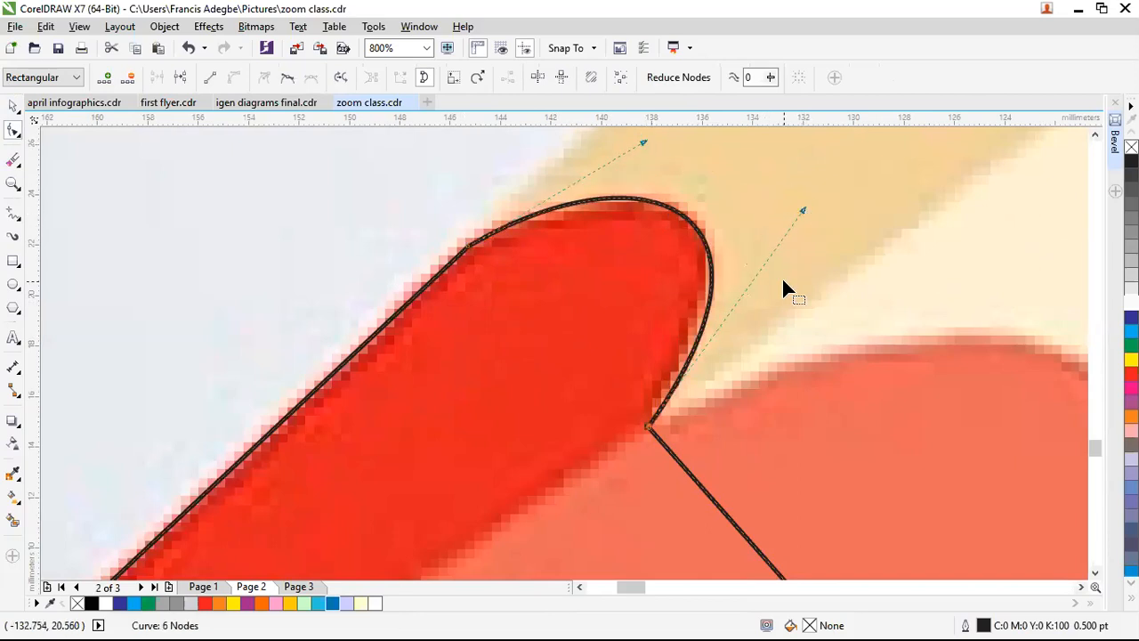
# Convert the segment across the lower red lobe to a curve and bend it outward along the lobe's edge
pyautogui.scroll(-4, 593, 310)
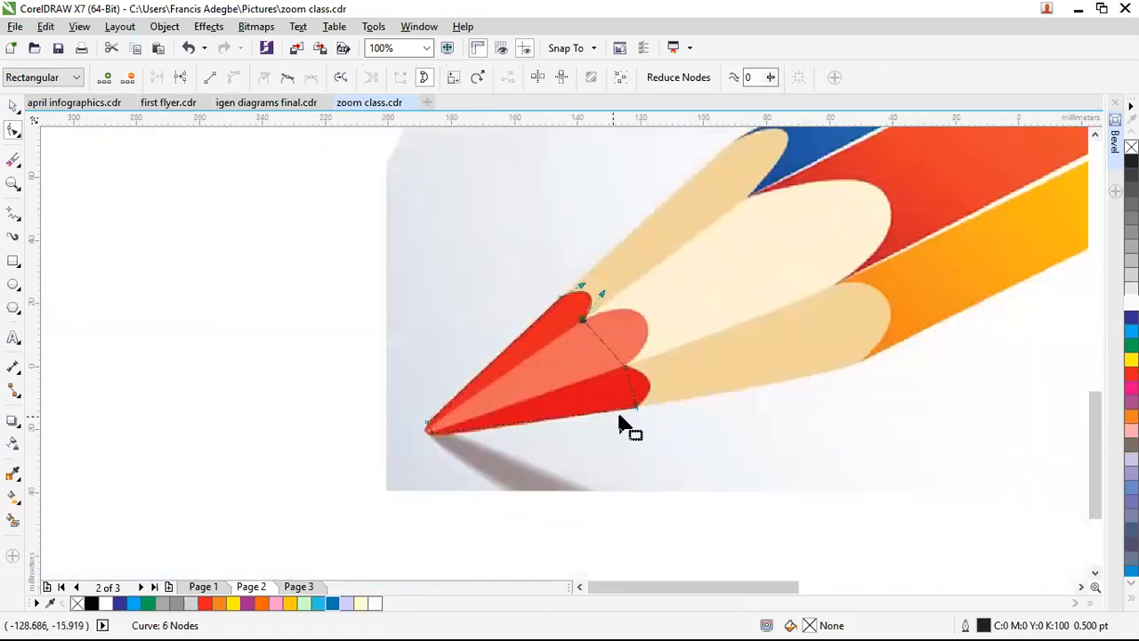
pyautogui.scroll(3, 633, 407)
pyautogui.click(595, 326)
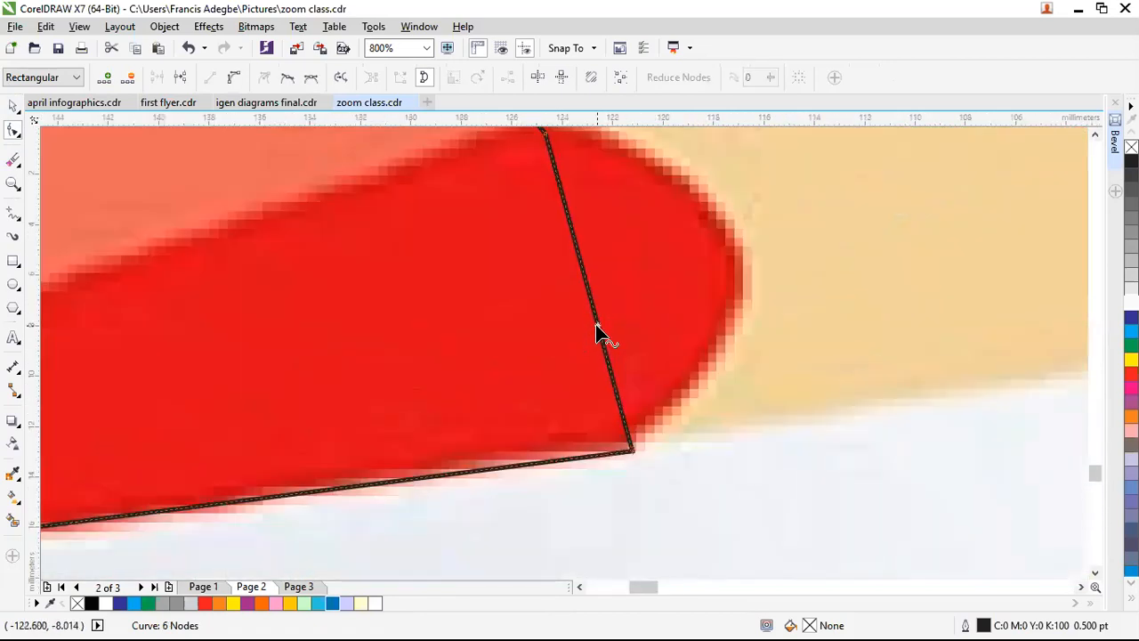
pyautogui.rightClick(595, 326)
pyautogui.click(642, 397)
pyautogui.scroll(-1, 604, 327)
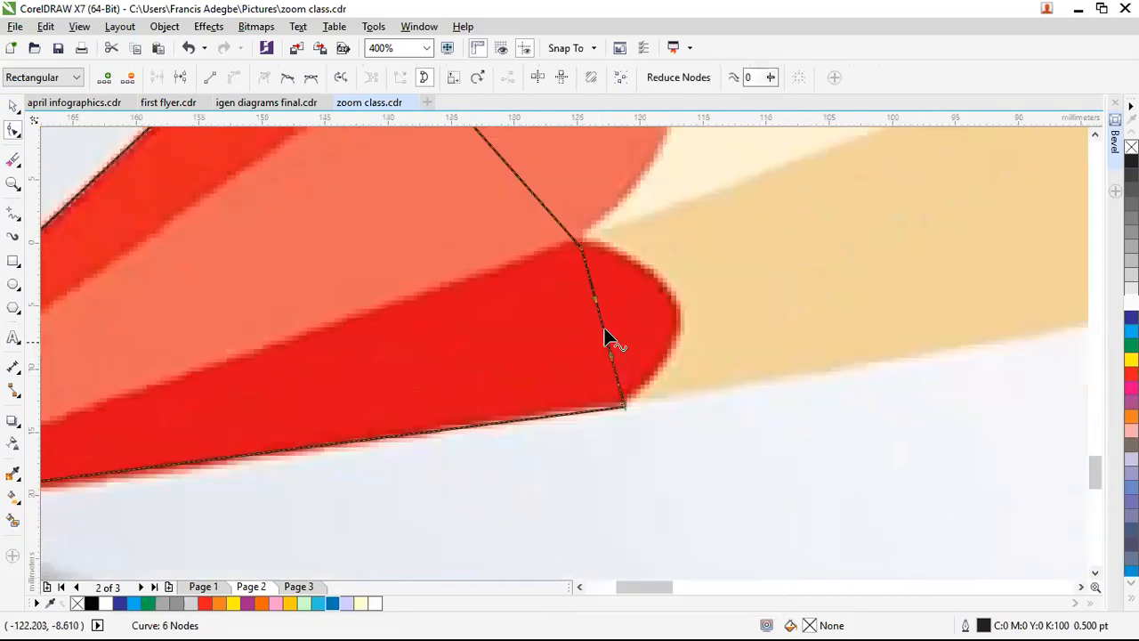
pyautogui.moveTo(602, 326); pyautogui.dragTo(676, 306)
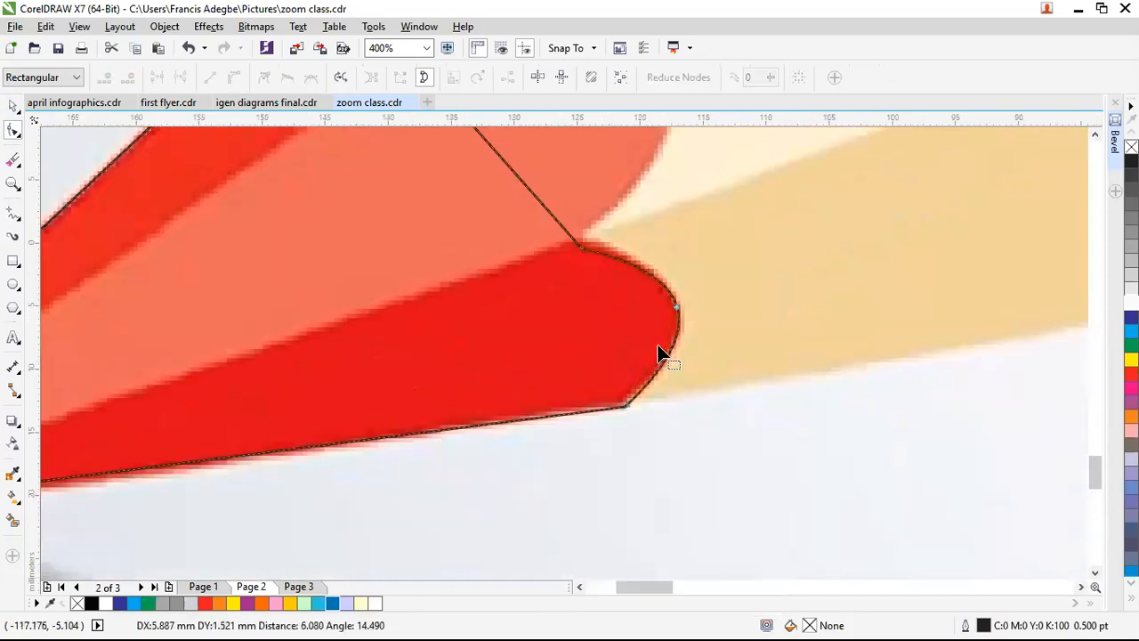
# Convert the short segment at the pencil's point to a curve and bend it outward to round the tip
pyautogui.scroll(-2, 627, 411)
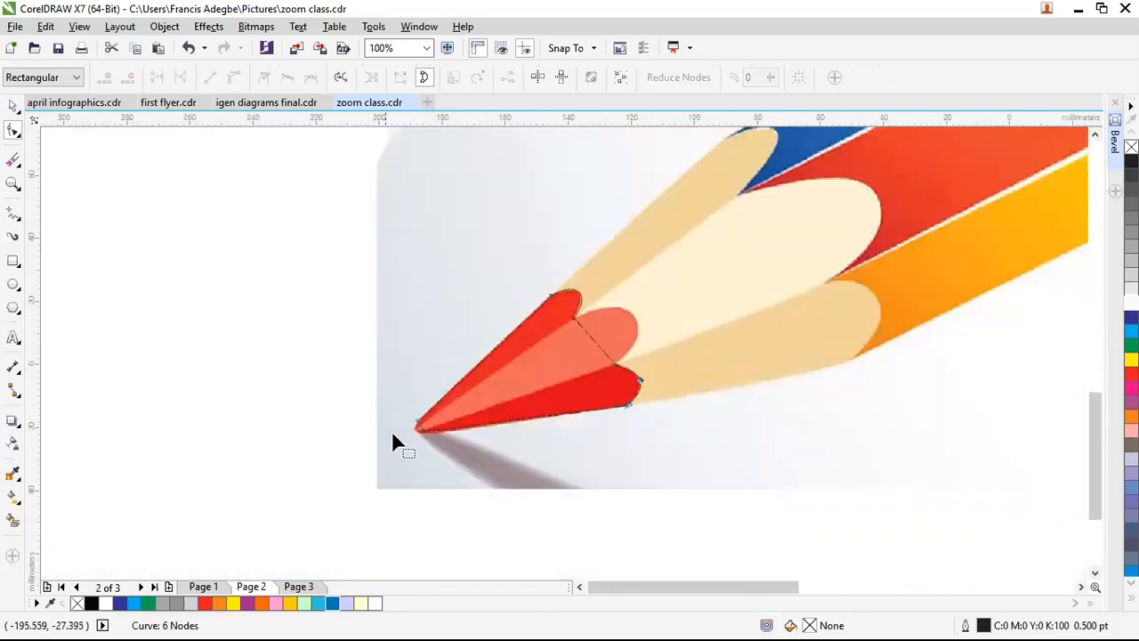
pyautogui.scroll(3, 392, 436)
pyautogui.click(422, 378)
pyautogui.rightClick(420, 377)
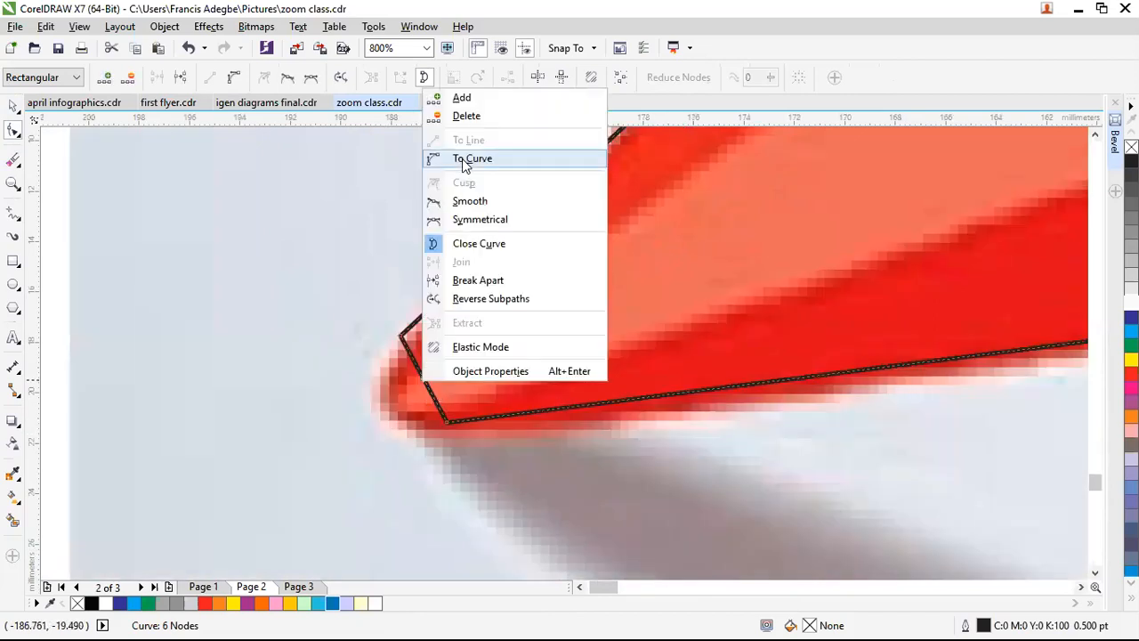
pyautogui.click(460, 159)
pyautogui.moveTo(402, 389); pyautogui.dragTo(426, 413)
# Draw a closed four-sided Freehand outline about 61 by 35 mm over the light red middle section of the tip
pyautogui.scroll(-2, 447, 424)
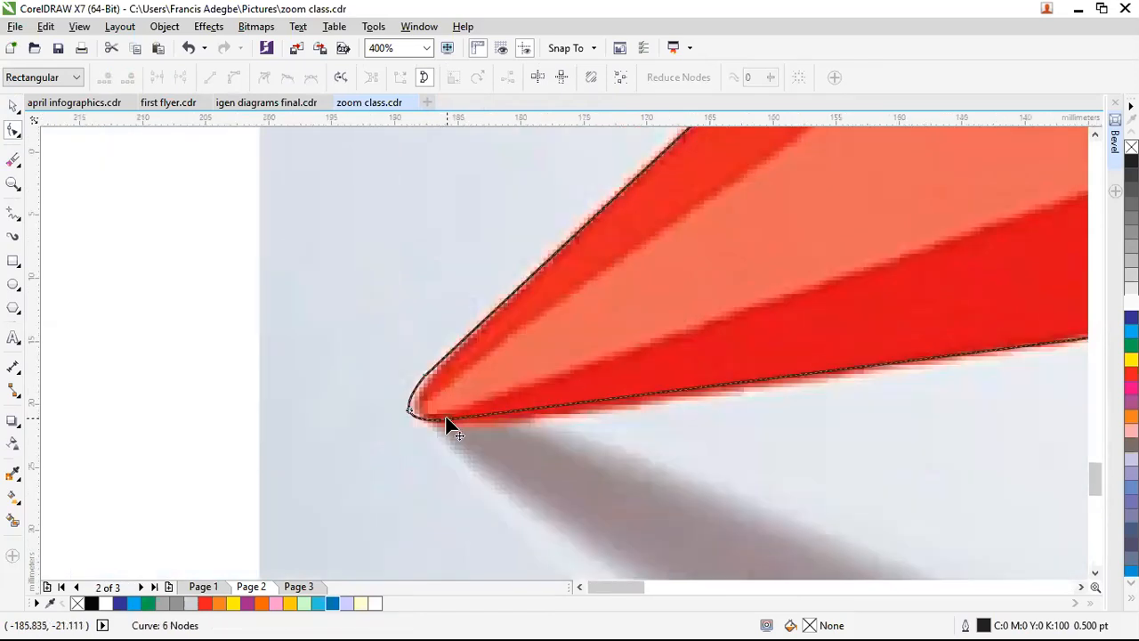
pyautogui.scroll(-1, 447, 424)
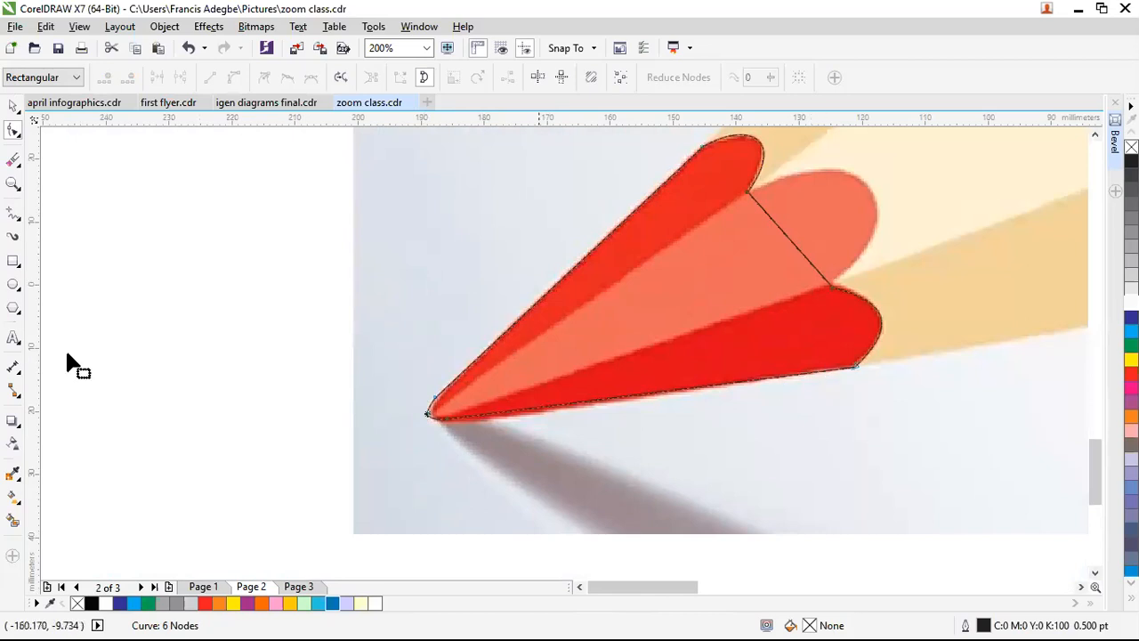
pyautogui.click(13, 213)
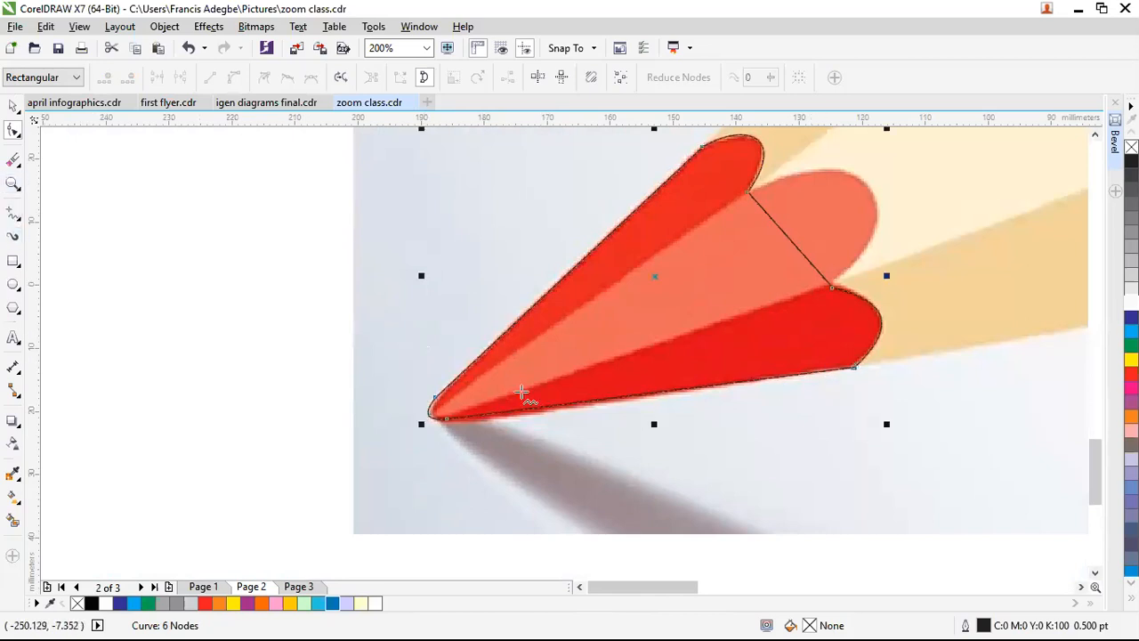
pyautogui.click(747, 193)
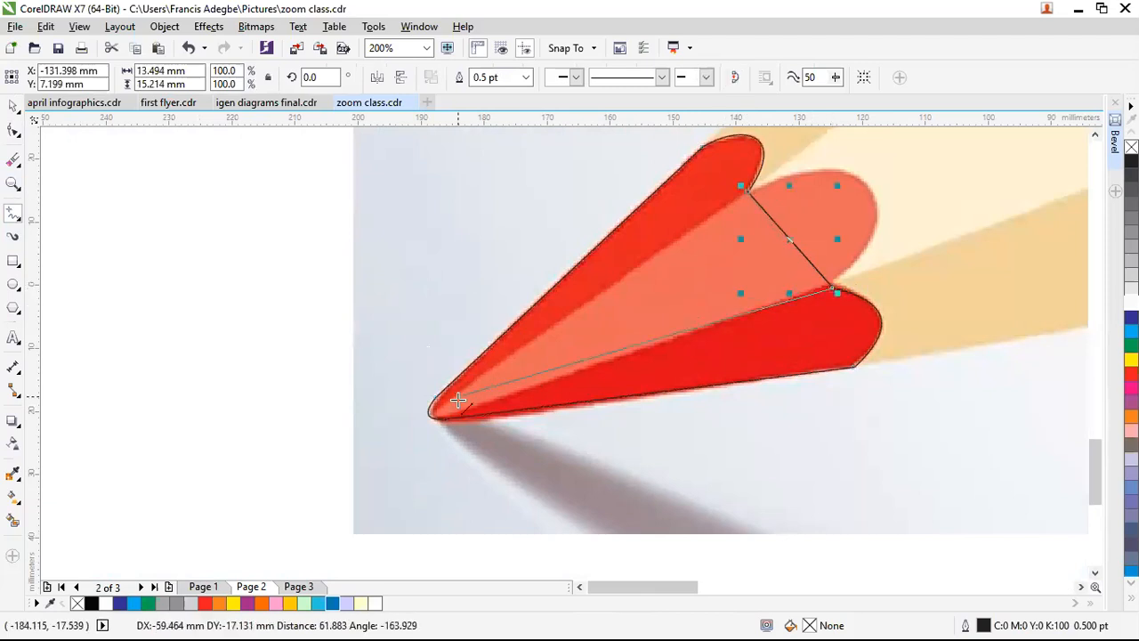
pyautogui.click(449, 412)
pyautogui.click(447, 399)
pyautogui.click(747, 192)
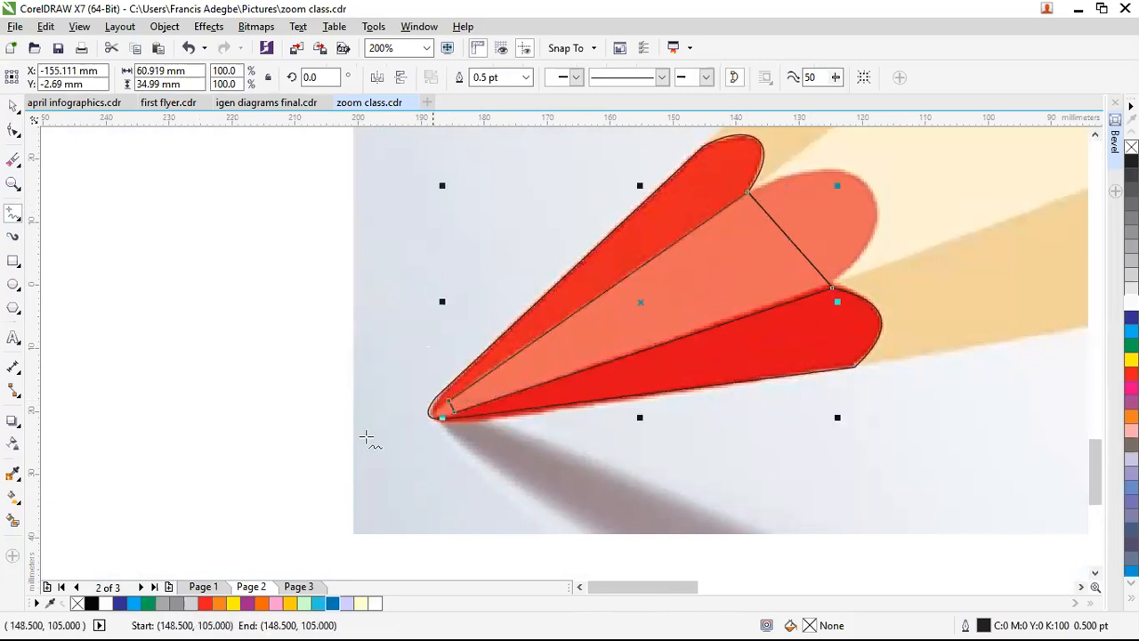
# Convert the short segment at the narrow end of the middle outline to a curve and round it toward the pencil's point
pyautogui.click(14, 130)
pyautogui.scroll(2, 438, 416)
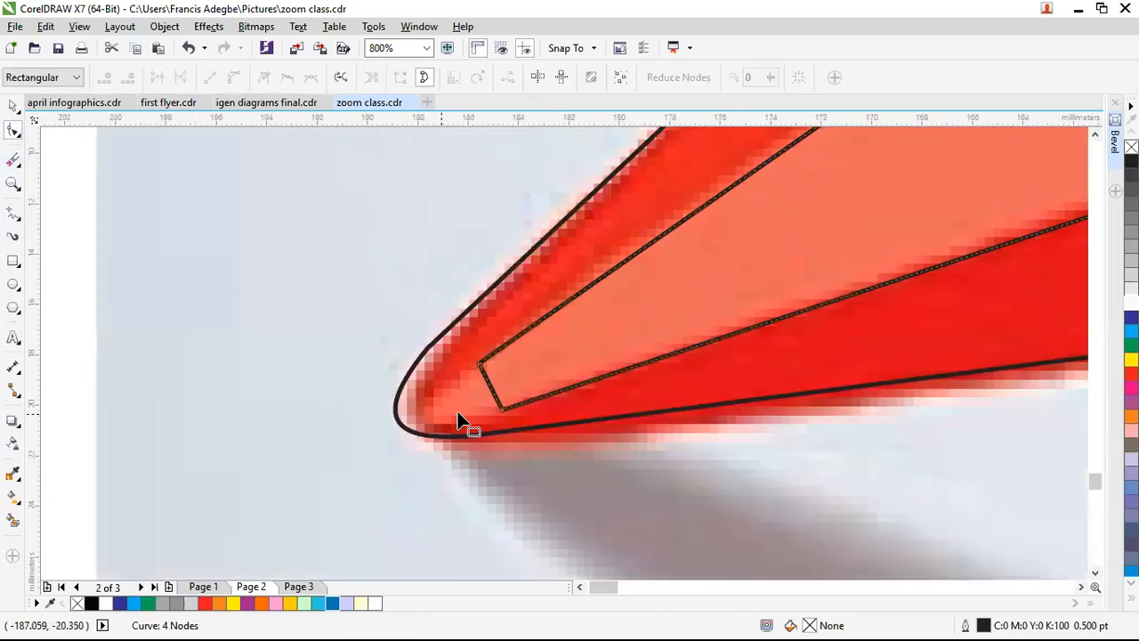
pyautogui.rightClick(489, 384)
pyautogui.click(481, 387)
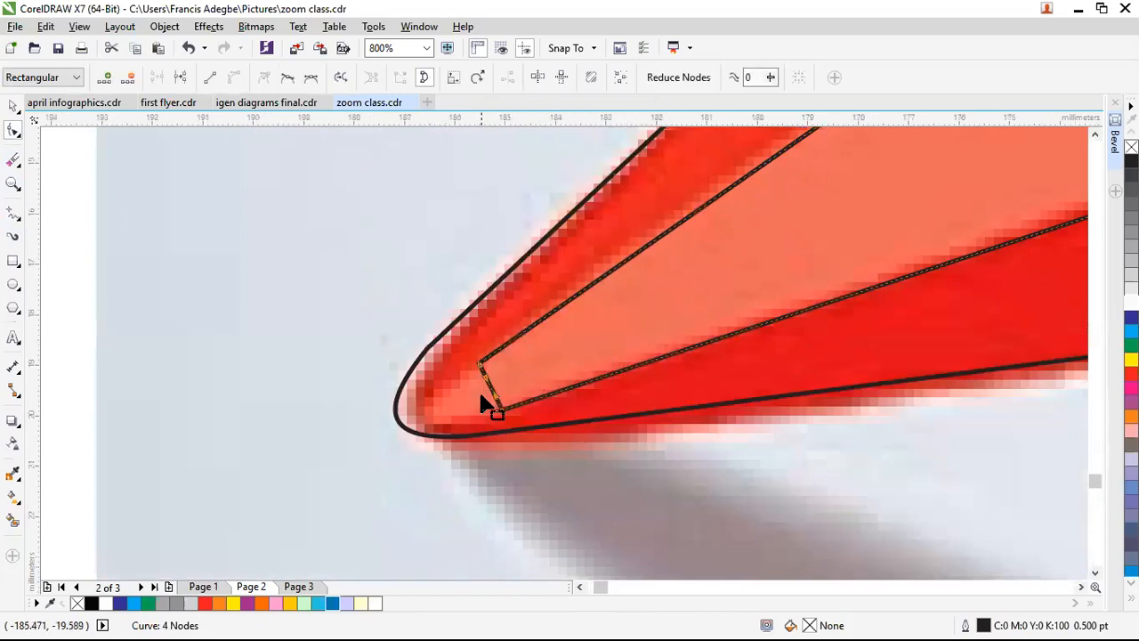
pyautogui.scroll(2, 478, 388)
pyautogui.moveTo(517, 356)
pyautogui.mouseDown()
pyautogui.moveTo(350, 388)
pyautogui.moveTo(342, 427)
pyautogui.moveTo(311, 460)
pyautogui.mouseUp()
# Convert the segment across the wide end of the middle outline to a curve and bend it outward around the light red lobe
pyautogui.scroll(-8, 399, 455)
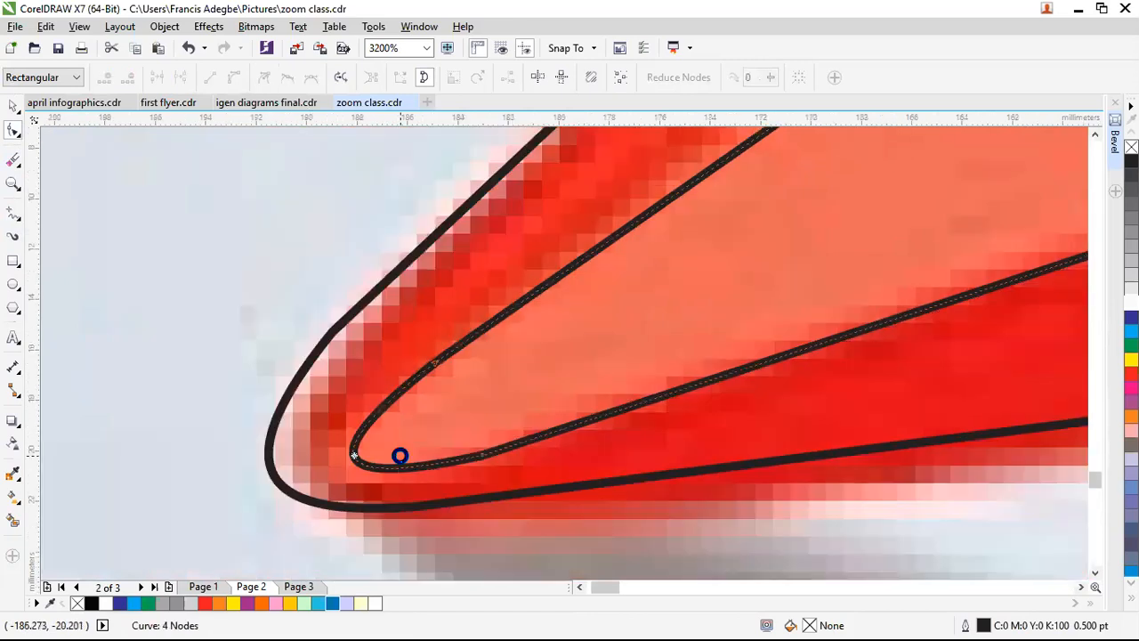
pyautogui.scroll(3, 491, 406)
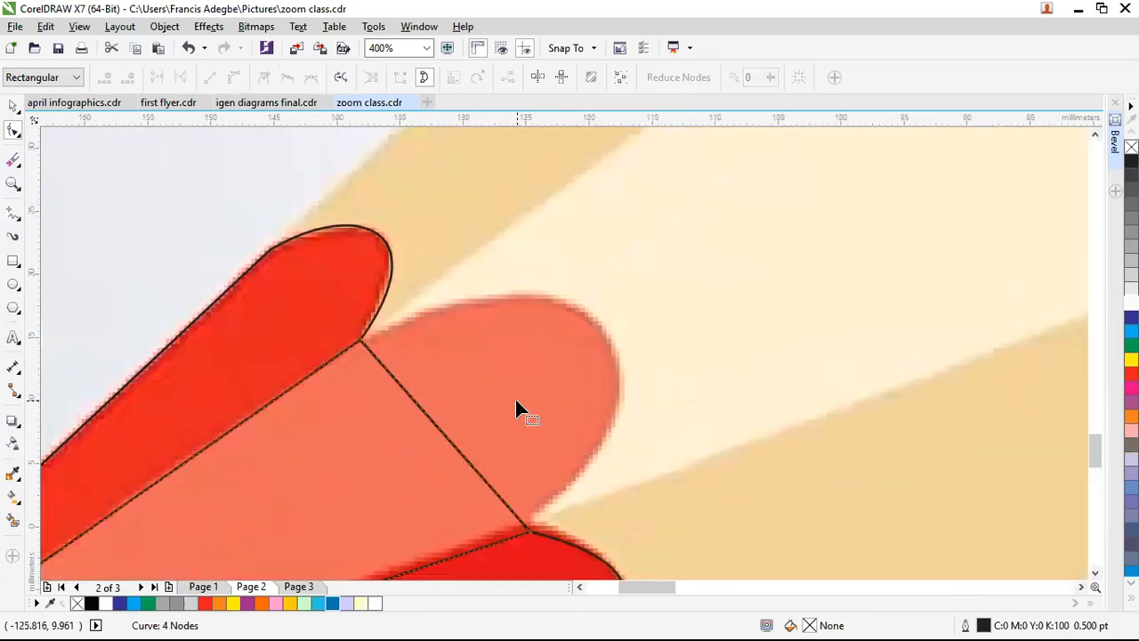
pyautogui.scroll(1, 445, 442)
pyautogui.doubleClick(424, 440)
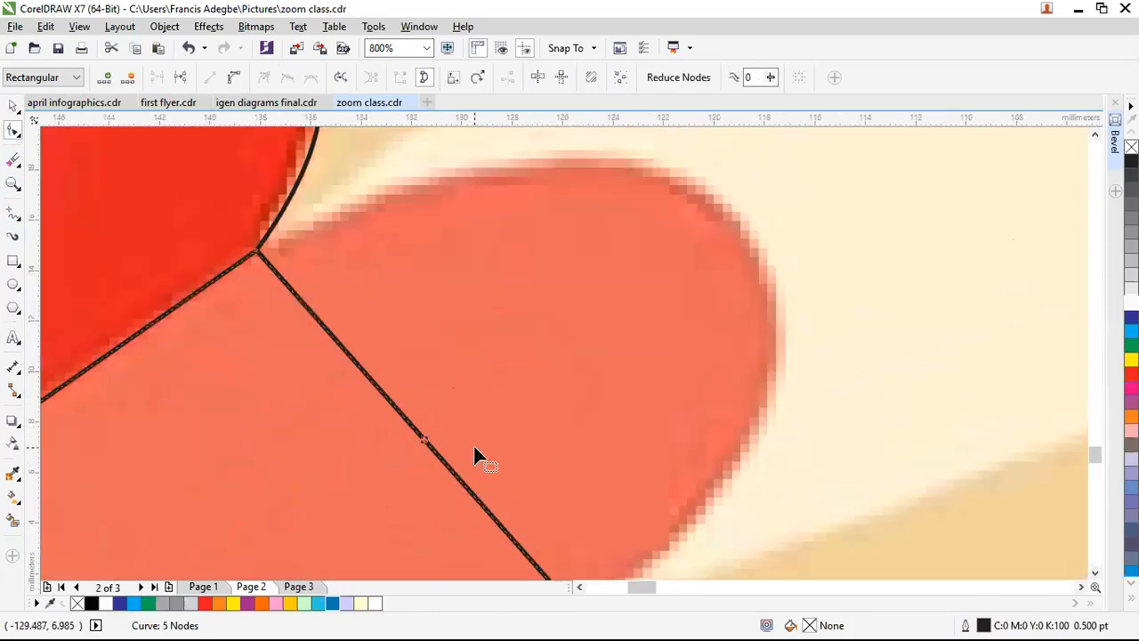
pyautogui.hotkey('ctrl', 'z')
pyautogui.rightClick(426, 442)
pyautogui.click(462, 218)
pyautogui.moveTo(422, 435); pyautogui.dragTo(722, 214)
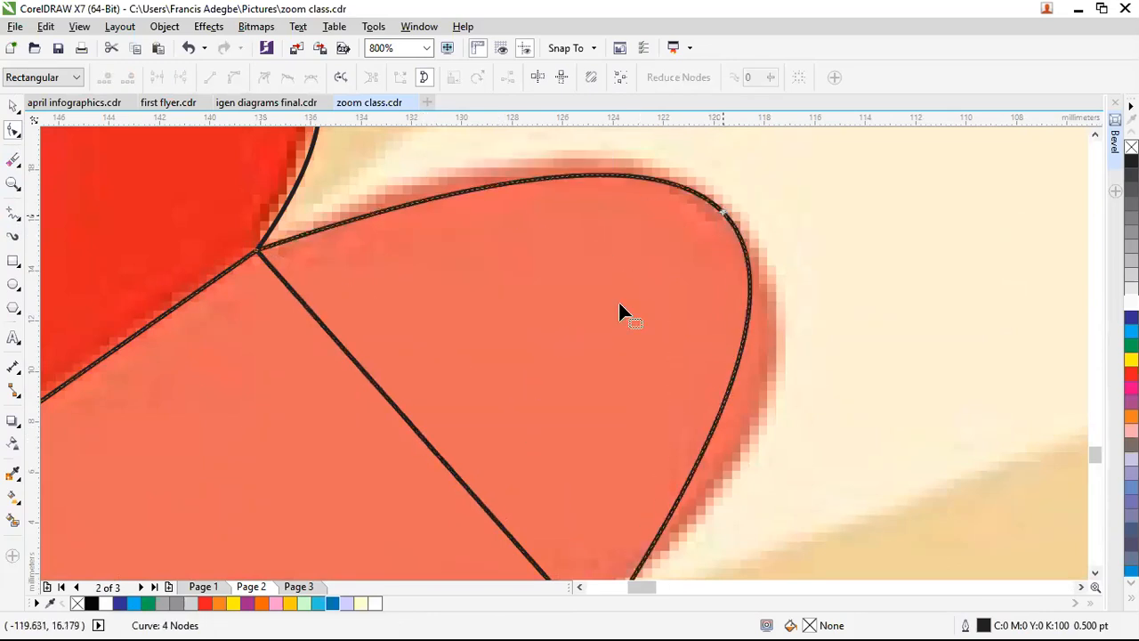
# Adjust both control handles of the middle outline's wide-end curve to follow the edge of the light red lobe
pyautogui.click(257, 253)
pyautogui.scroll(-1, 405, 275)
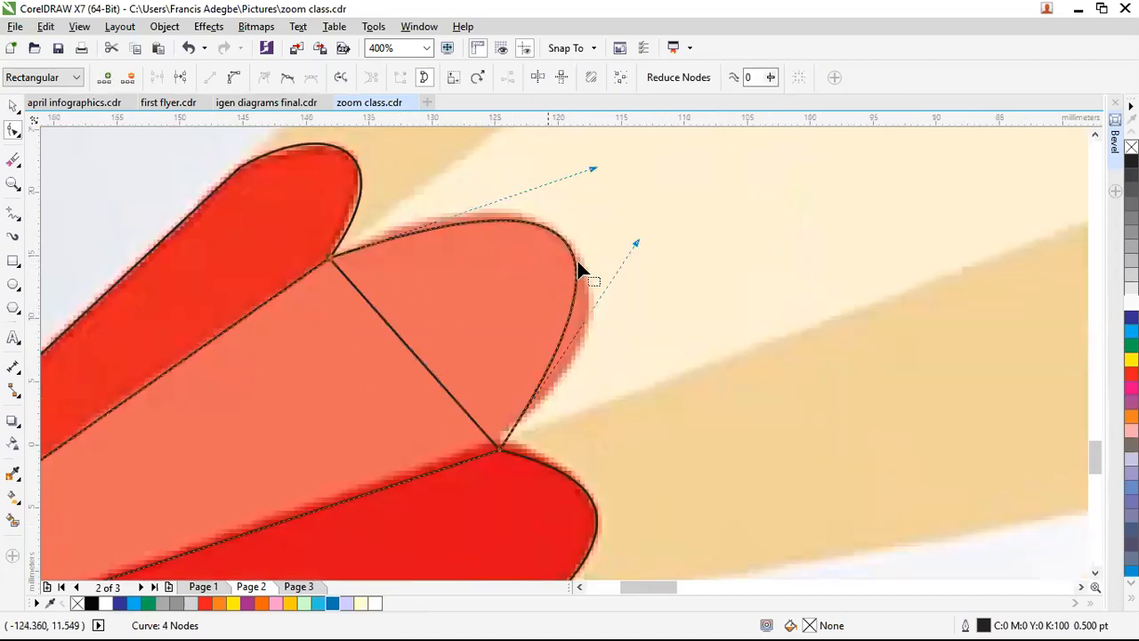
pyautogui.moveTo(635, 243); pyautogui.dragTo(671, 265)
pyautogui.moveTo(590, 167); pyautogui.dragTo(545, 140)
pyautogui.moveTo(679, 265); pyautogui.dragTo(686, 287)
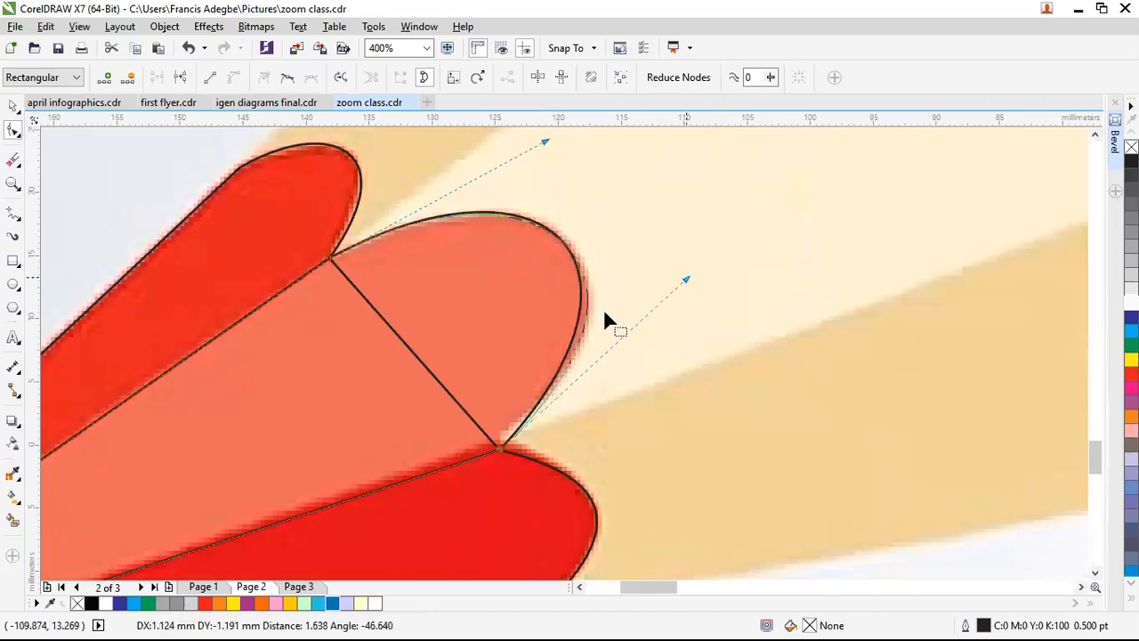
# Fill the middle tip shape with the light red sampled from the image (#EB695B)
pyautogui.scroll(-2, 605, 325)
pyautogui.scroll(-4, 605, 329)
pyautogui.press('space')
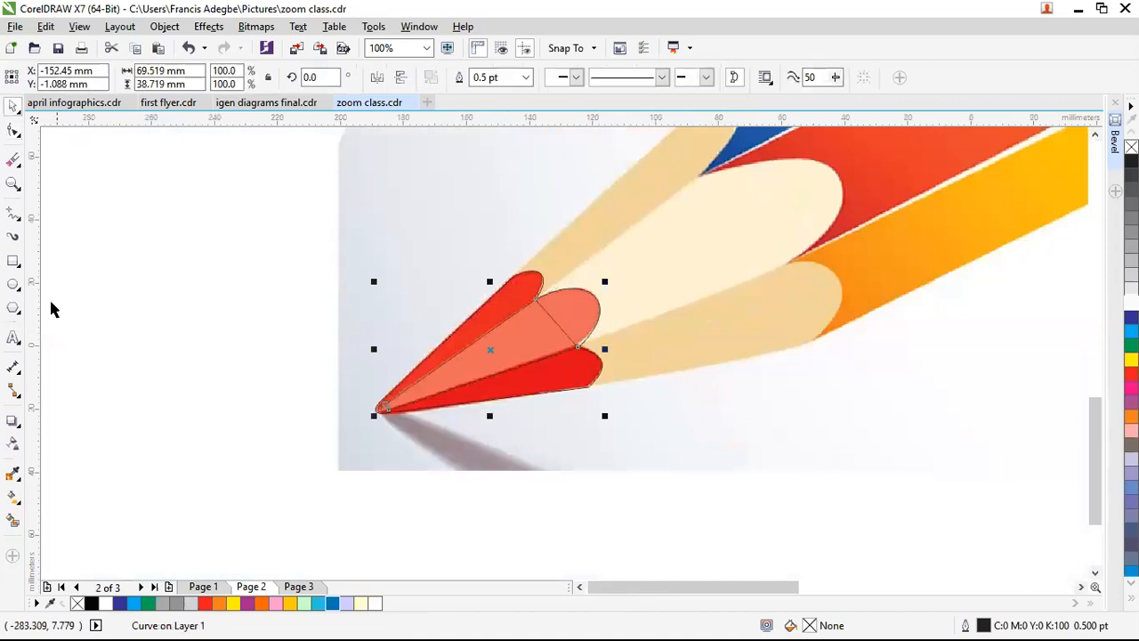
pyautogui.click(13, 472)
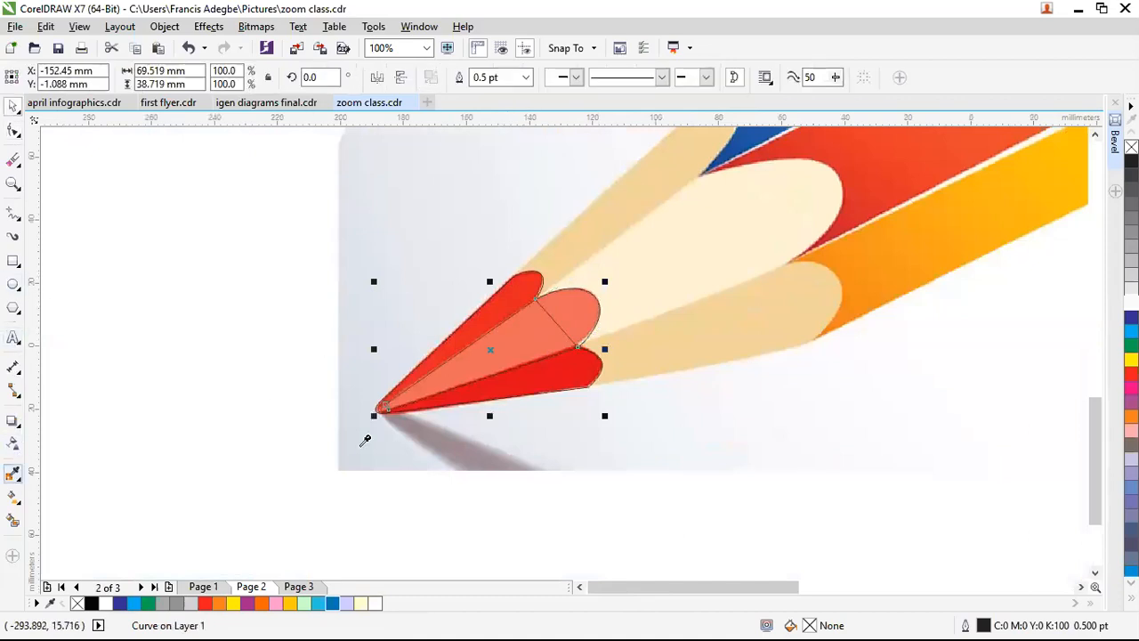
pyautogui.click(534, 348)
pyautogui.click(534, 347)
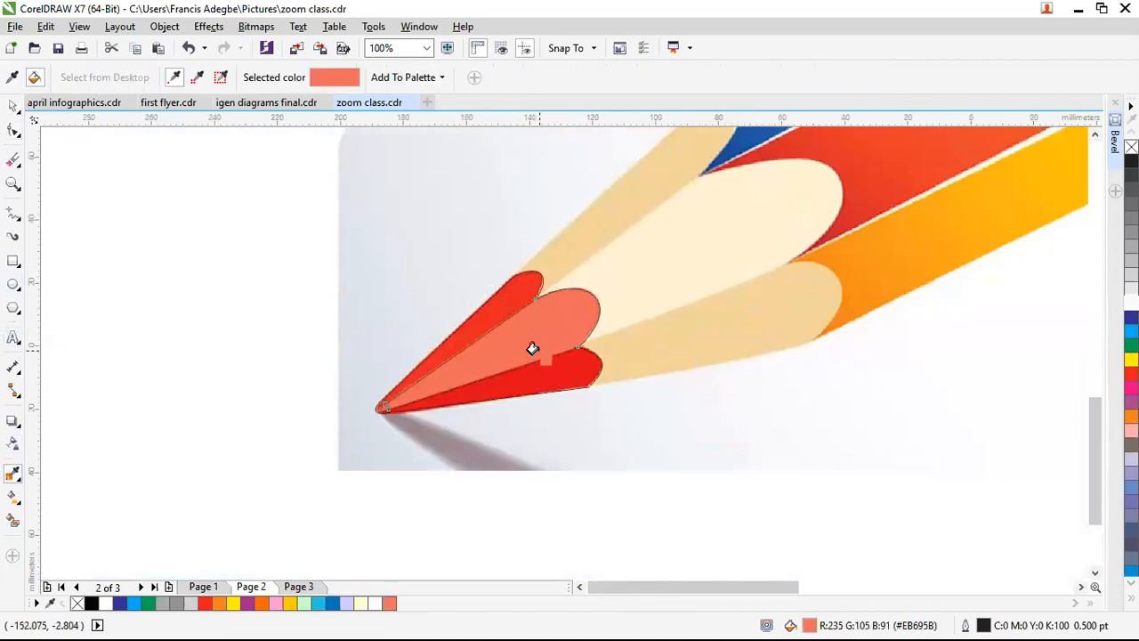
# Fill the outer tip shape with the darker red sampled from the pencil tip in the image, and deselect everything
pyautogui.press('space')
pyautogui.click(13, 472)
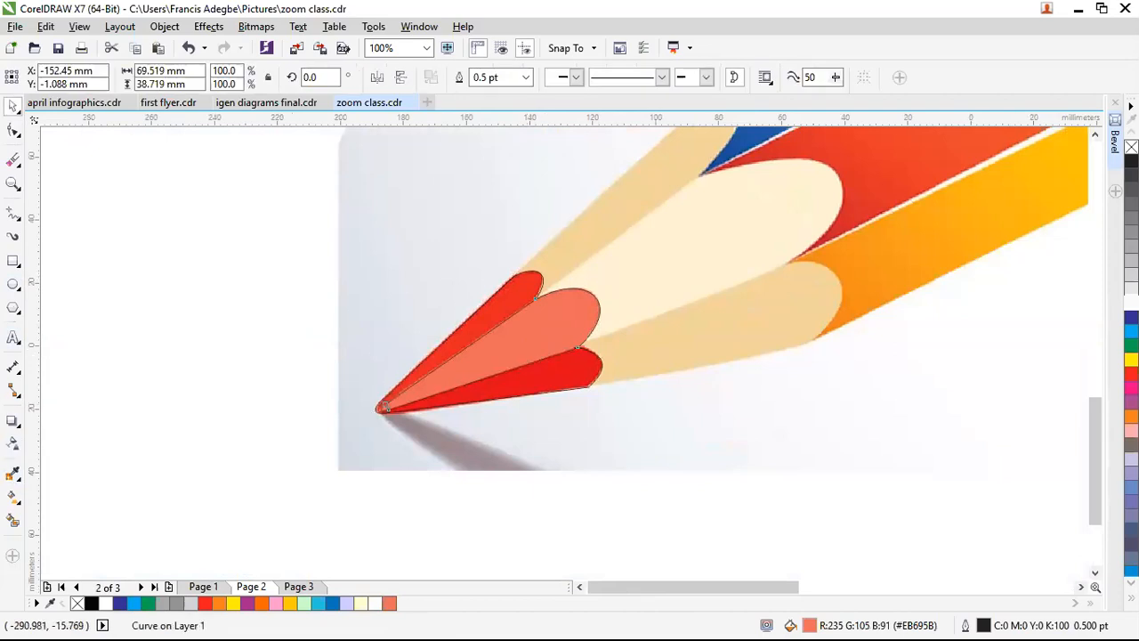
pyautogui.press('space')
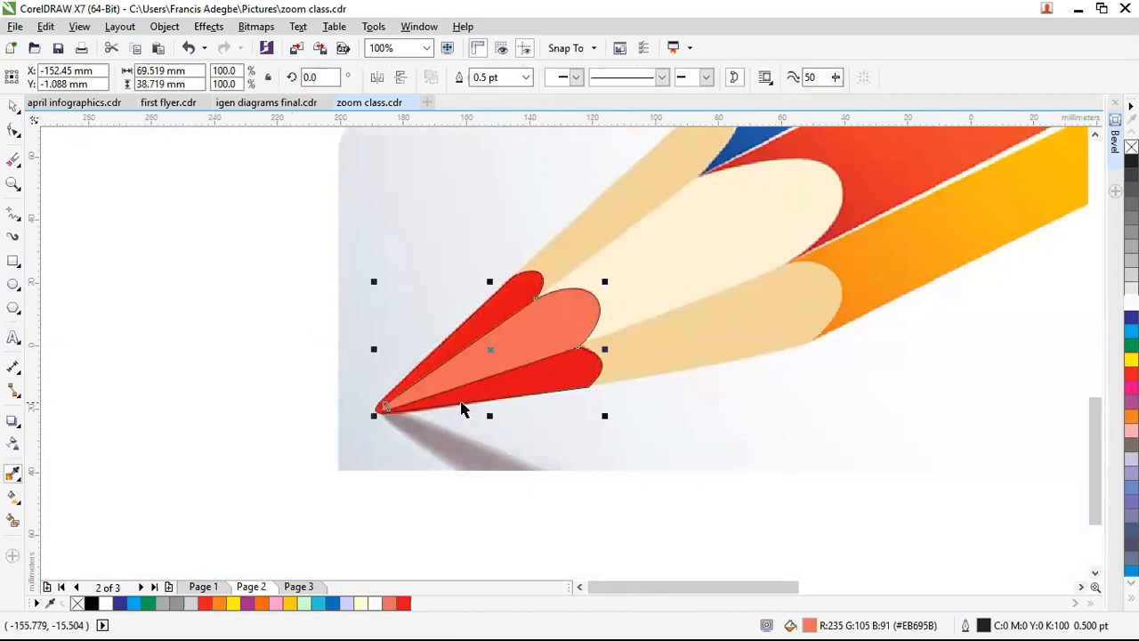
pyautogui.press('Escape')
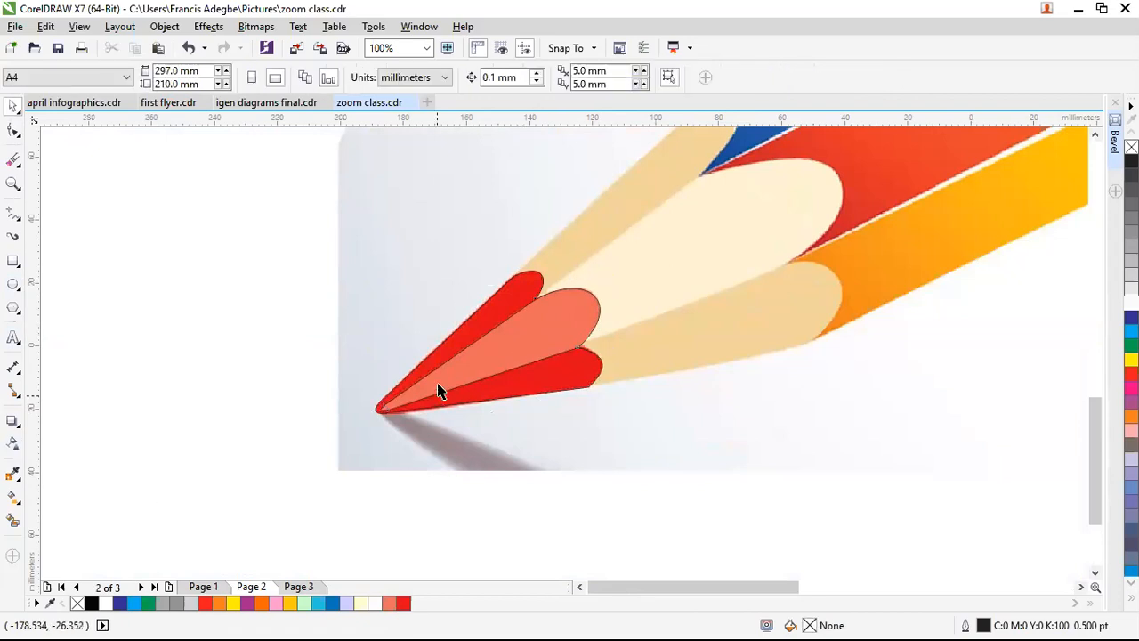
# Remove the outlines from both traced tip shapes and deselect them
pyautogui.moveTo(228, 208)
pyautogui.mouseDown()
pyautogui.moveTo(653, 427)
pyautogui.moveTo(651, 475)
pyautogui.mouseUp()
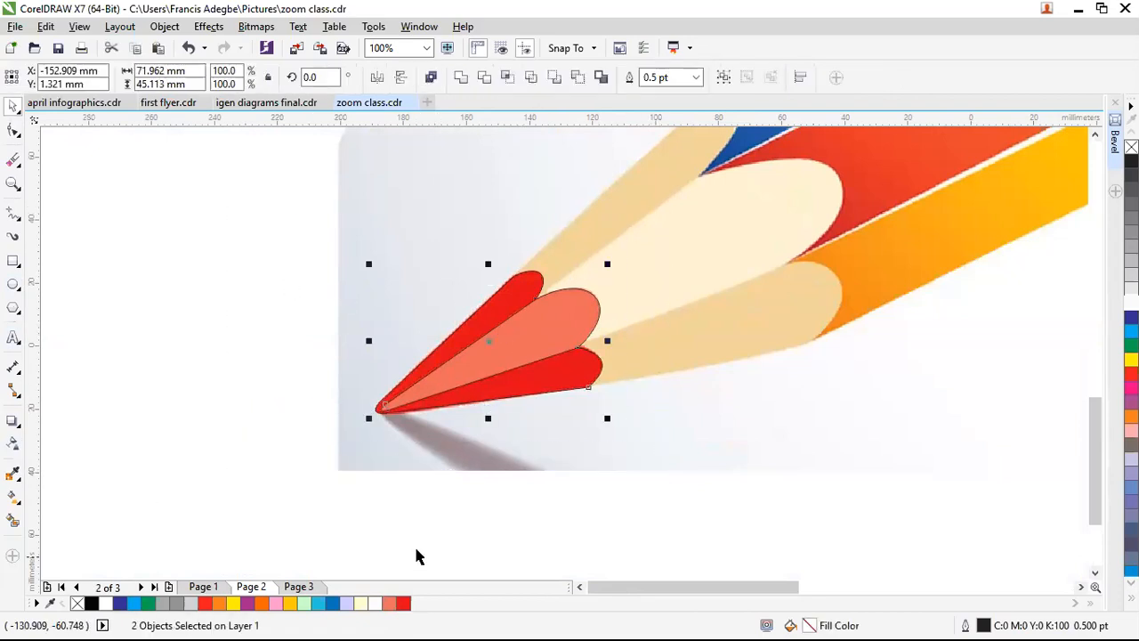
pyautogui.rightClick(78, 604)
pyautogui.press('Escape')
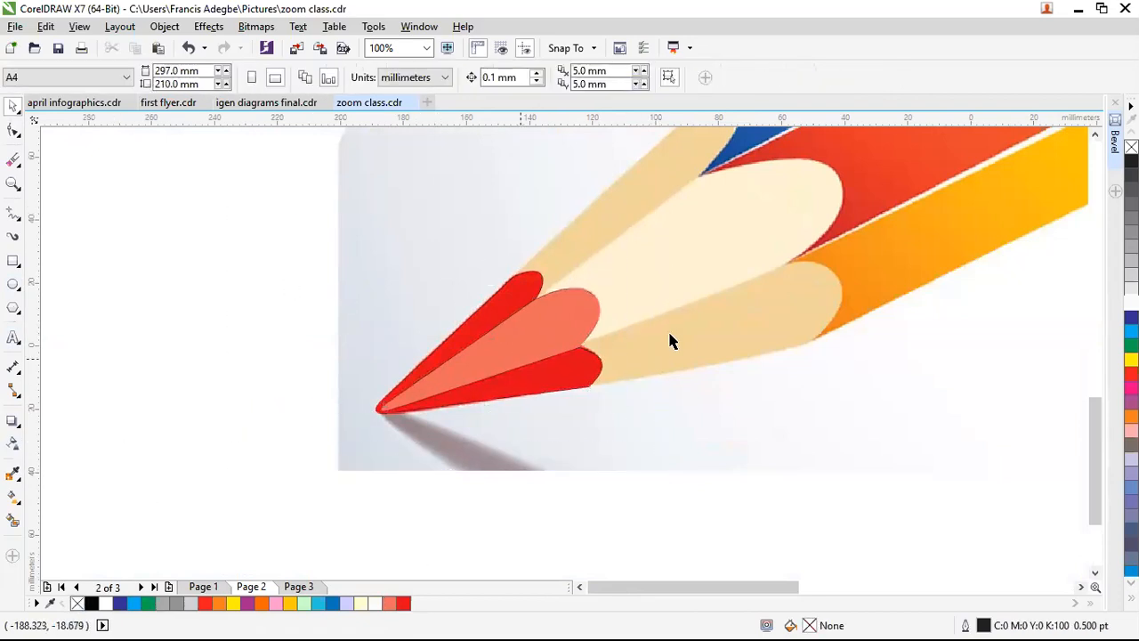
# Move the two traced tip shapes off the image into the empty area beside it
pyautogui.scroll(-2, 574, 353)
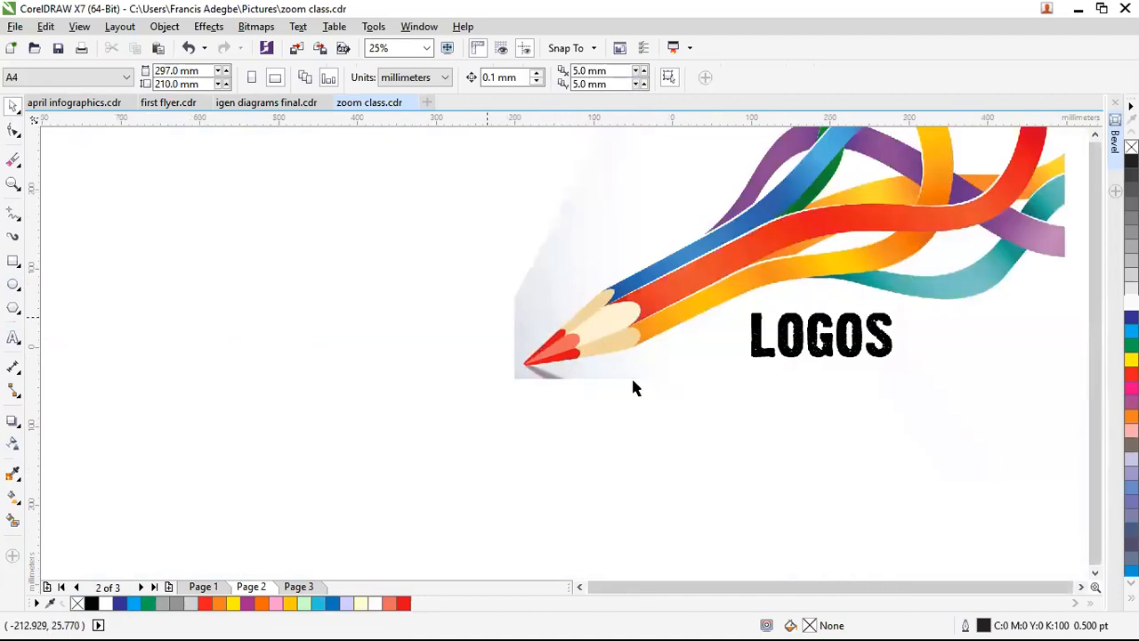
pyautogui.moveTo(570, 369)
pyautogui.mouseDown()
pyautogui.moveTo(560, 347)
pyautogui.moveTo(419, 376)
pyautogui.mouseUp()
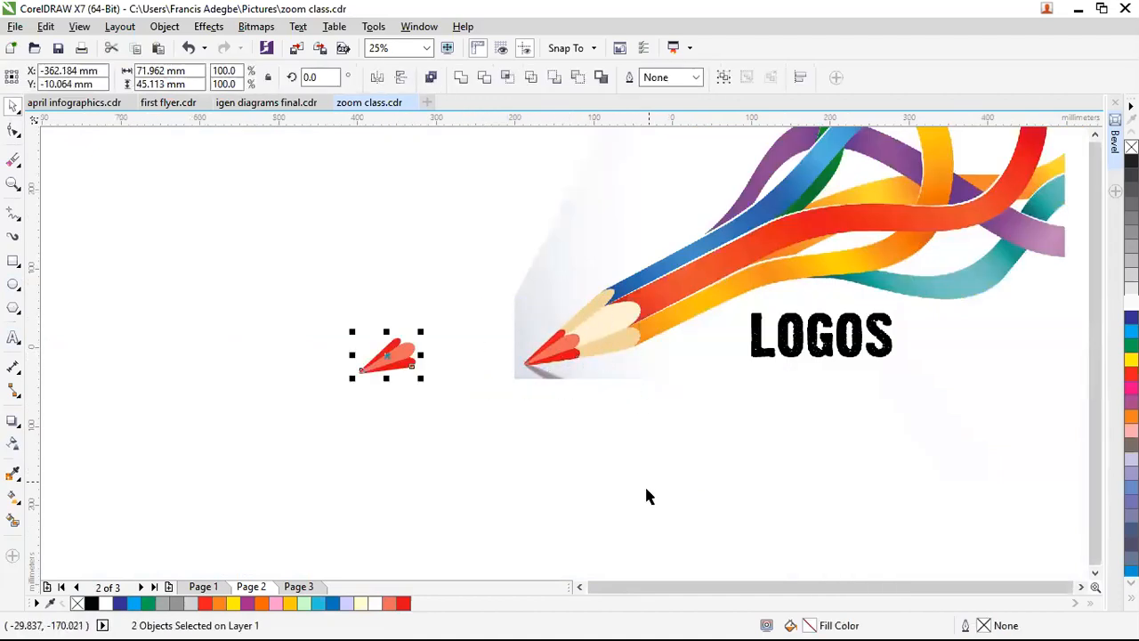
pyautogui.click(463, 508)
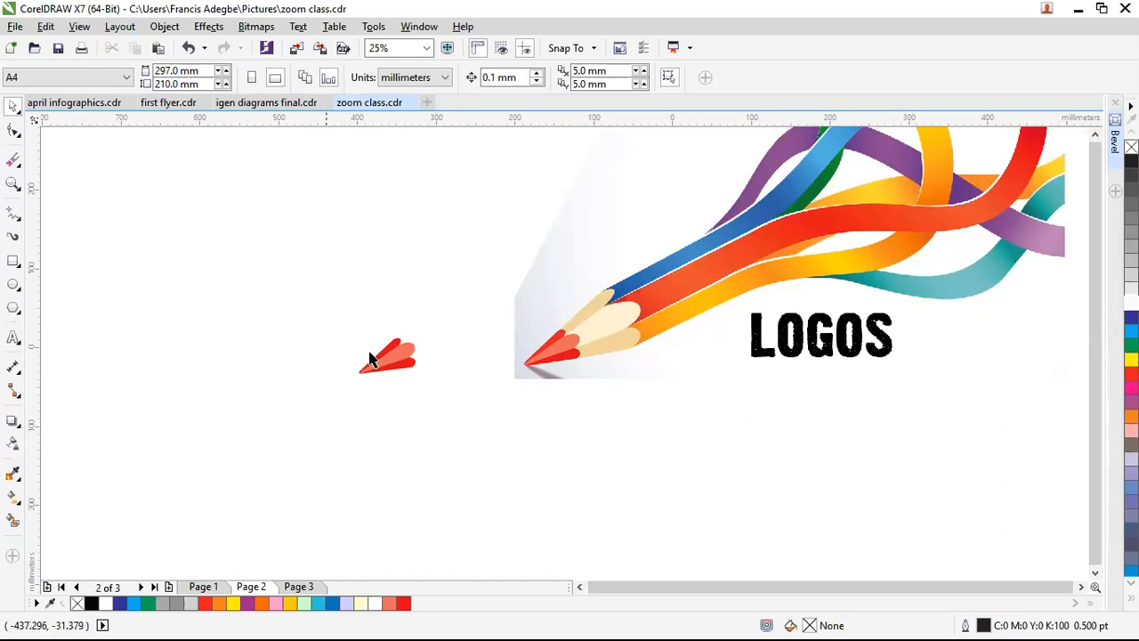
# Move the two traced tip shapes back onto the pencil's point in the image and deselect them
pyautogui.moveTo(343, 323)
pyautogui.mouseDown()
pyautogui.moveTo(457, 415)
pyautogui.moveTo(472, 409)
pyautogui.mouseUp()
pyautogui.moveTo(419, 362)
pyautogui.mouseDown()
pyautogui.moveTo(458, 369)
pyautogui.moveTo(542, 352)
pyautogui.mouseUp()
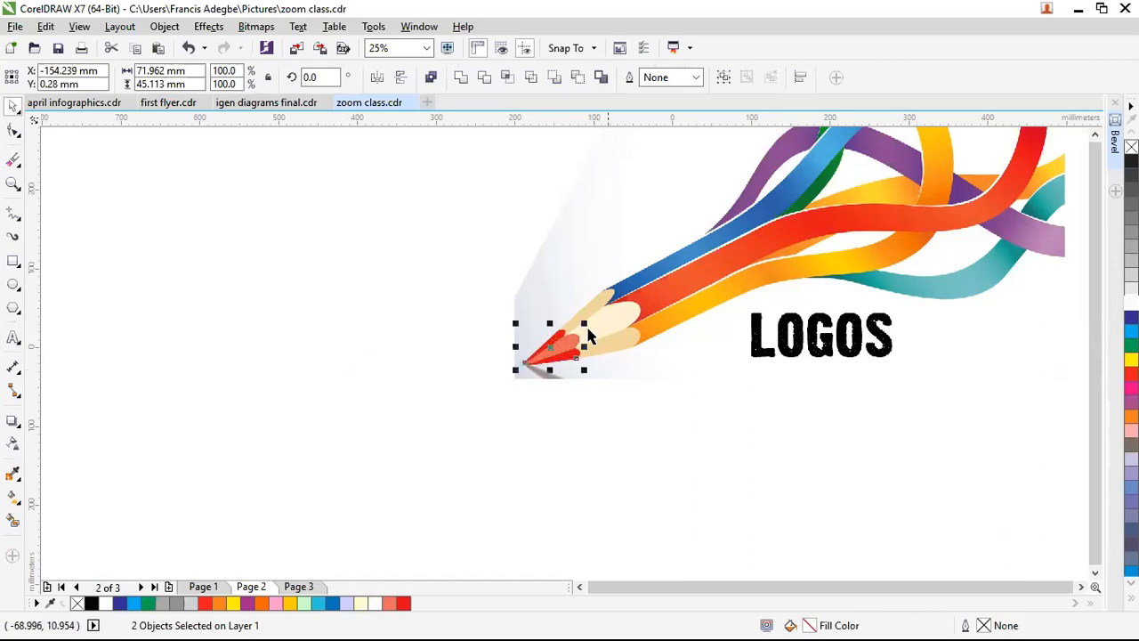
pyautogui.scroll(1, 595, 411)
pyautogui.click(634, 405)
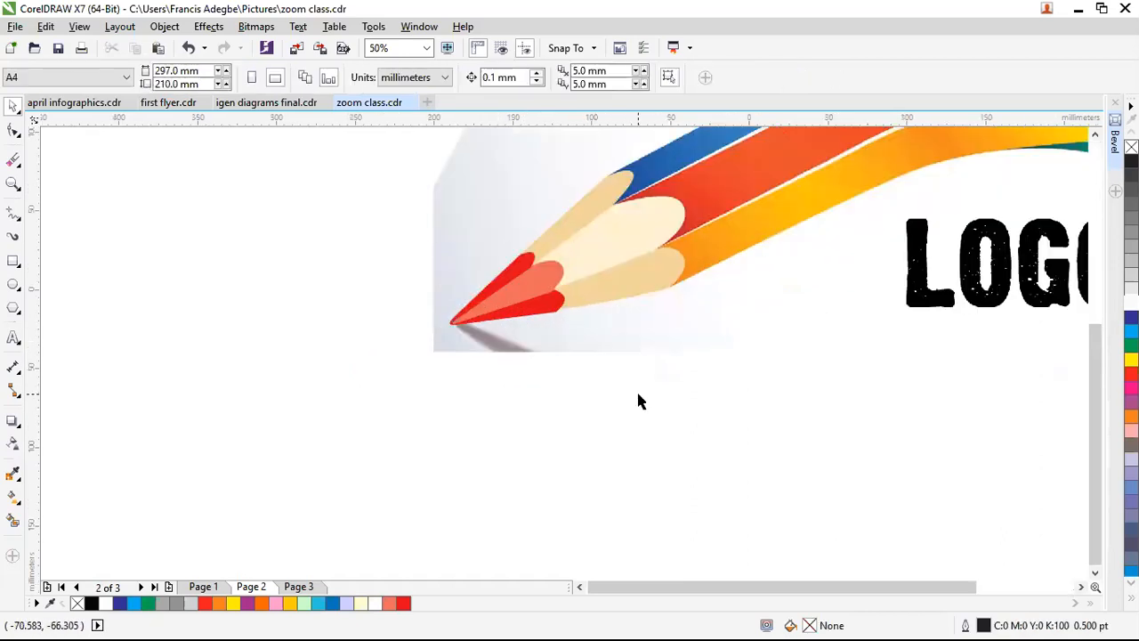
# Delete the LOGOS pencil image from the page and select the two remaining traced tip shapes
pyautogui.scroll(-1, 610, 334)
pyautogui.scroll(1, 616, 296)
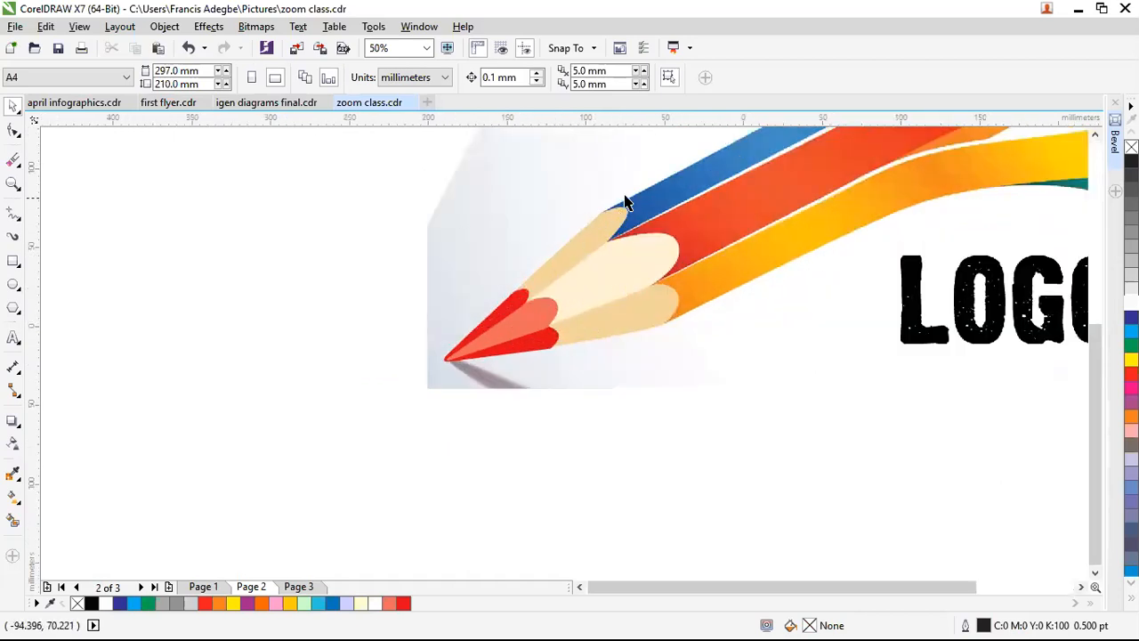
pyautogui.scroll(-2, 656, 323)
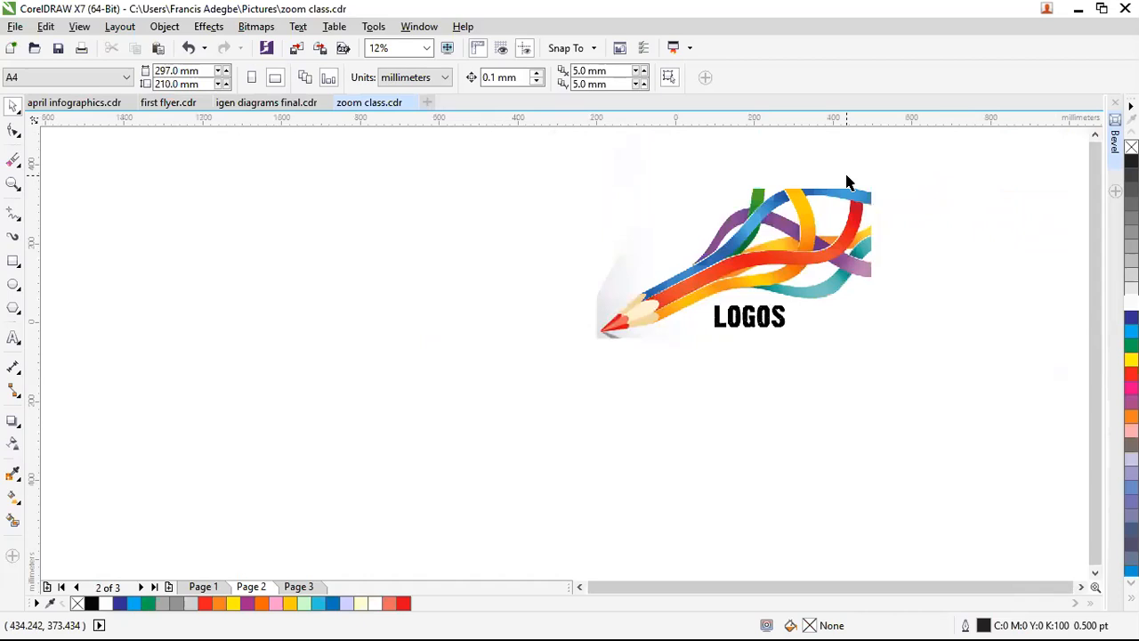
pyautogui.click(723, 229)
pyautogui.press('Delete')
pyautogui.moveTo(466, 185)
pyautogui.mouseDown()
pyautogui.moveTo(651, 386)
pyautogui.moveTo(655, 415)
pyautogui.mouseUp()
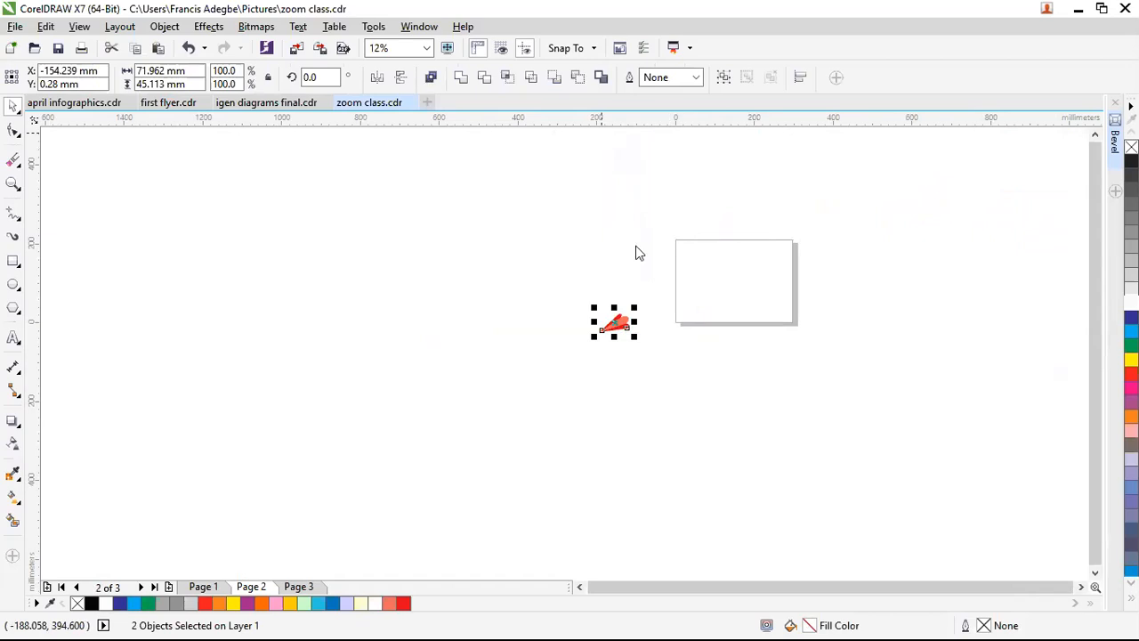
# Switch to Chrome, look through the Google logo image results and open the preview of the WhatsApp Brand Resources logo
pyautogui.hotkey('alt', 'Tab')
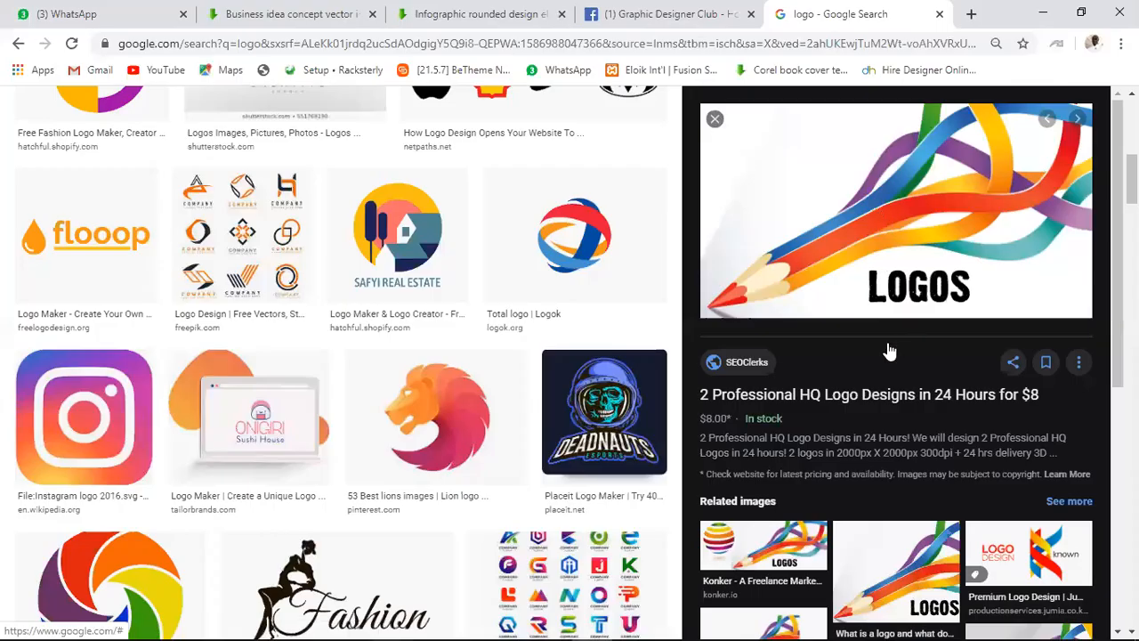
pyautogui.scroll(-3, 823, 356)
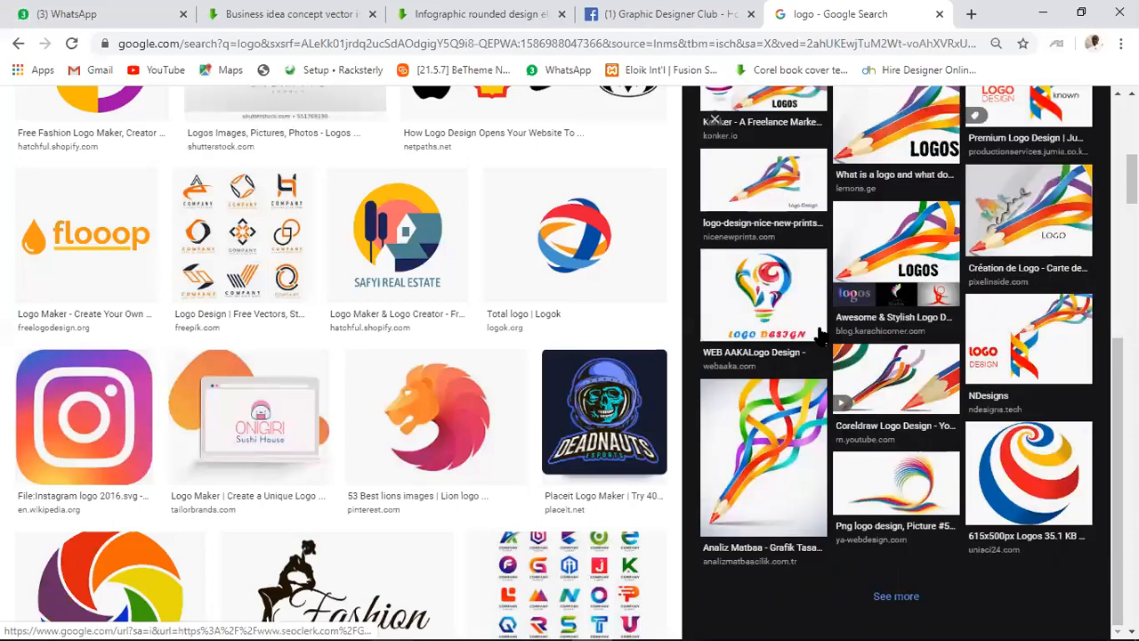
pyautogui.scroll(3, 719, 144)
pyautogui.press('Escape')
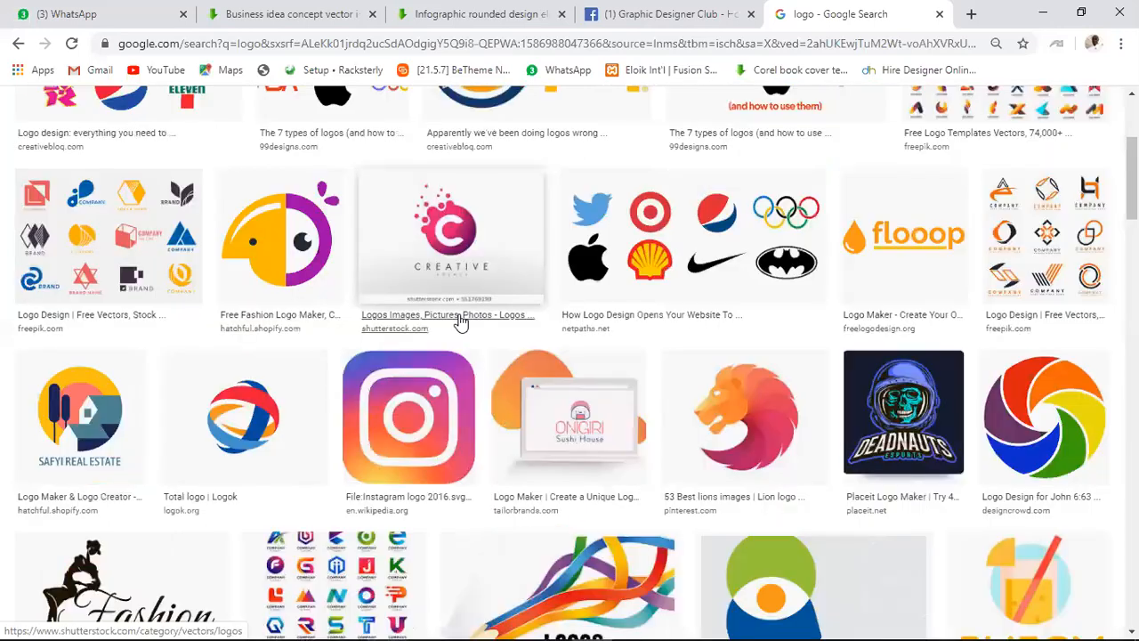
pyautogui.scroll(-5, 530, 333)
pyautogui.scroll(-6, 531, 333)
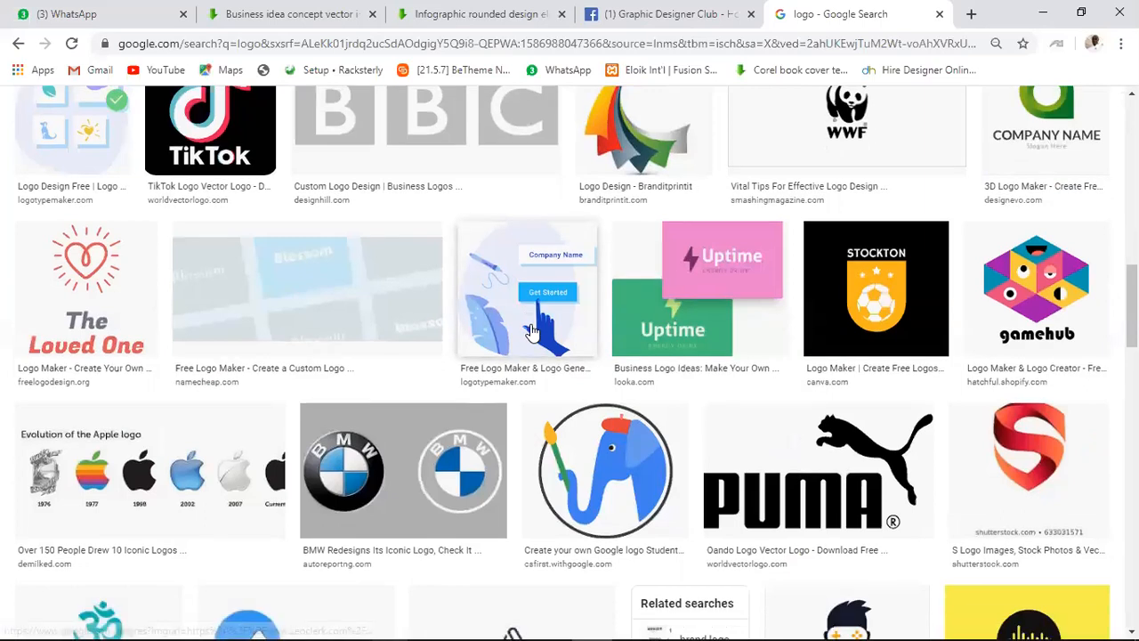
pyautogui.scroll(-3, 534, 332)
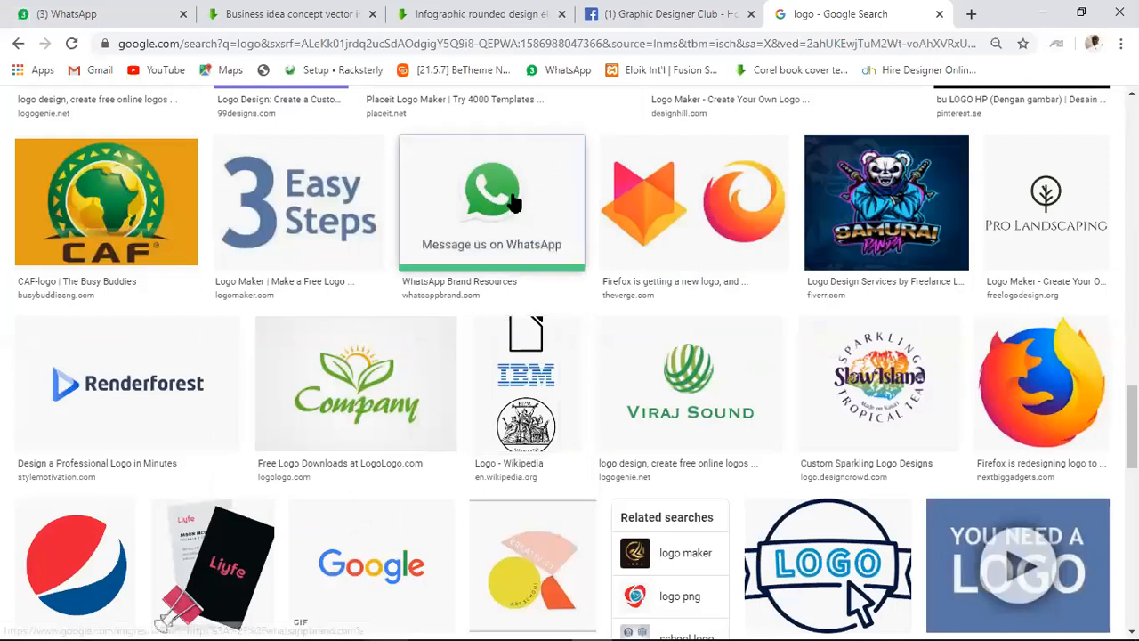
pyautogui.click(514, 203)
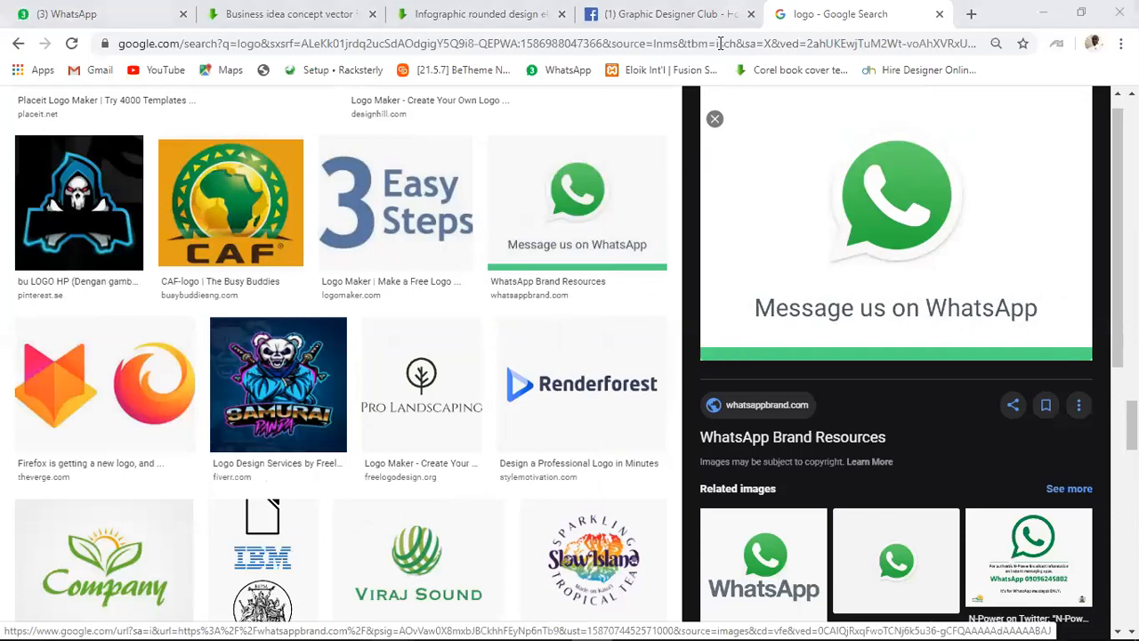
# Search Google Images for "ecobank", open the blue Ecobank logo from Forbes and examine it and its related images
pyautogui.click(391, 52)
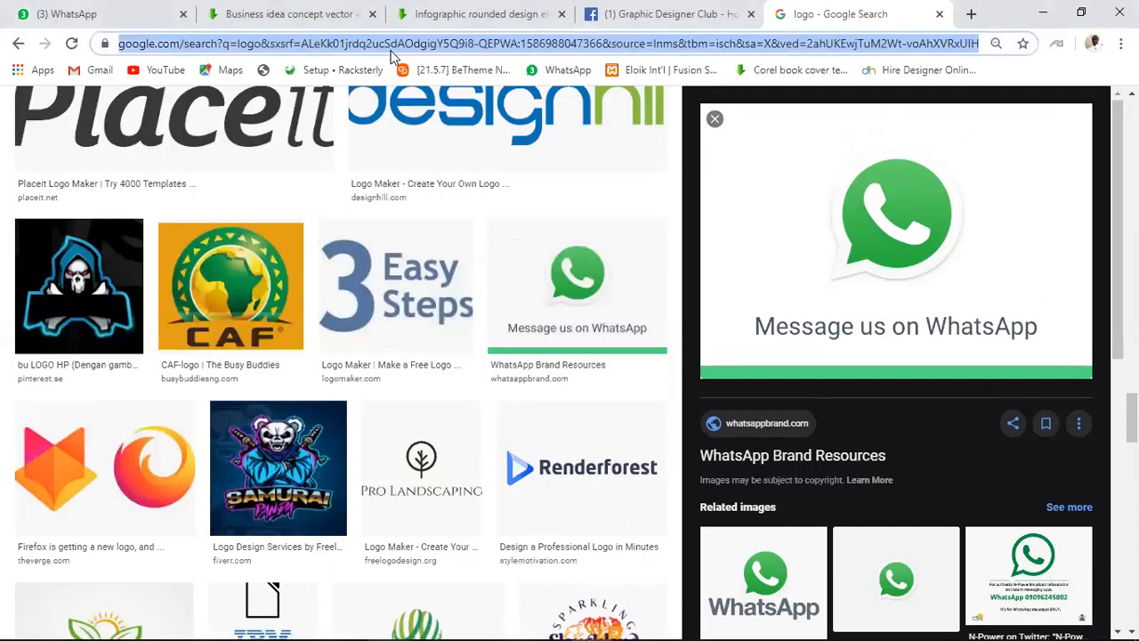
pyautogui.write('ecobank')
pyautogui.press('Return')
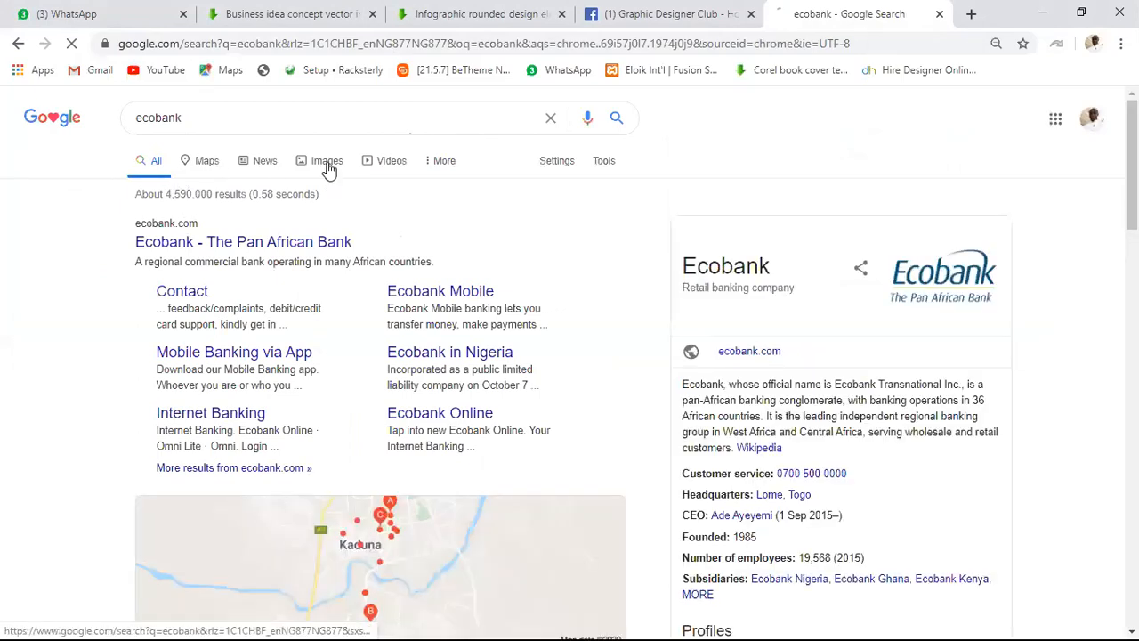
pyautogui.click(325, 167)
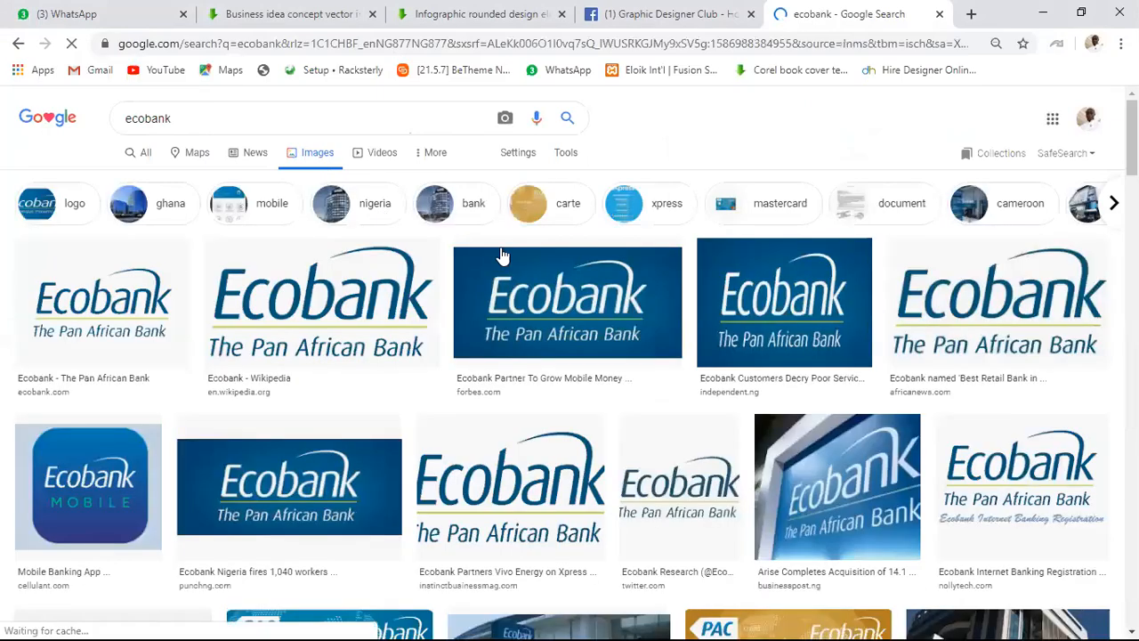
pyautogui.click(580, 310)
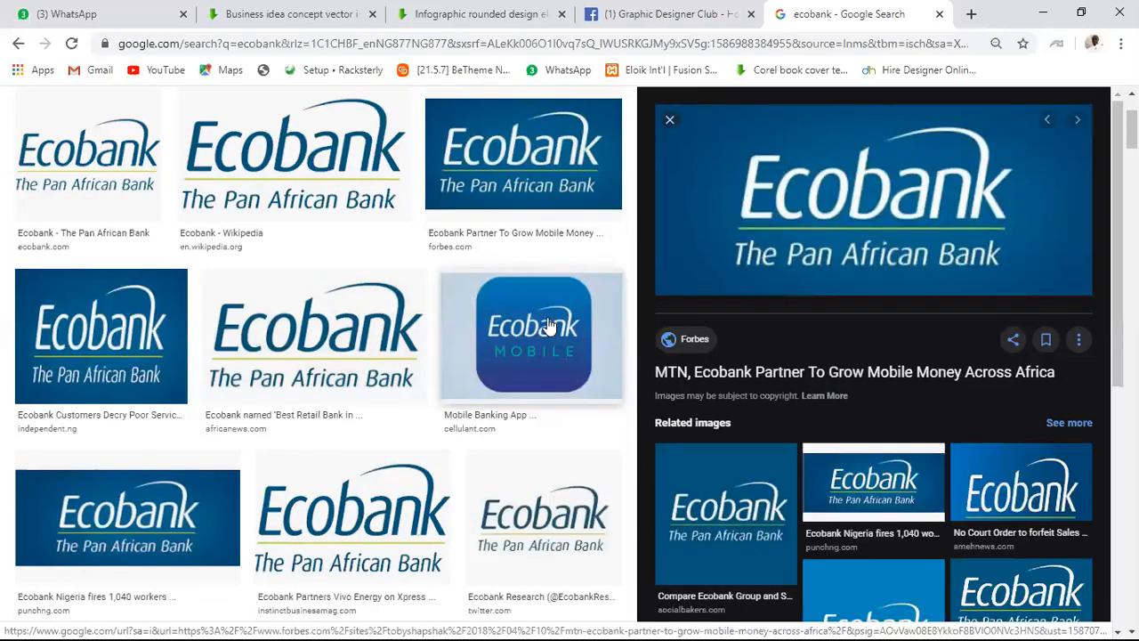
pyautogui.rightClick(851, 191)
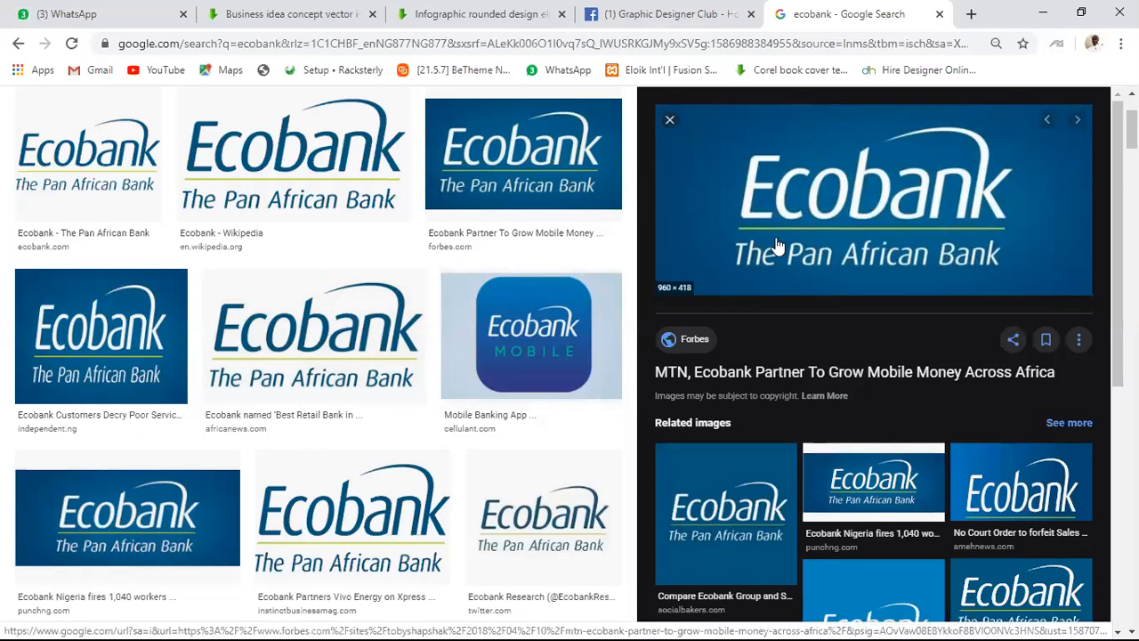
pyautogui.scroll(-2, 867, 235)
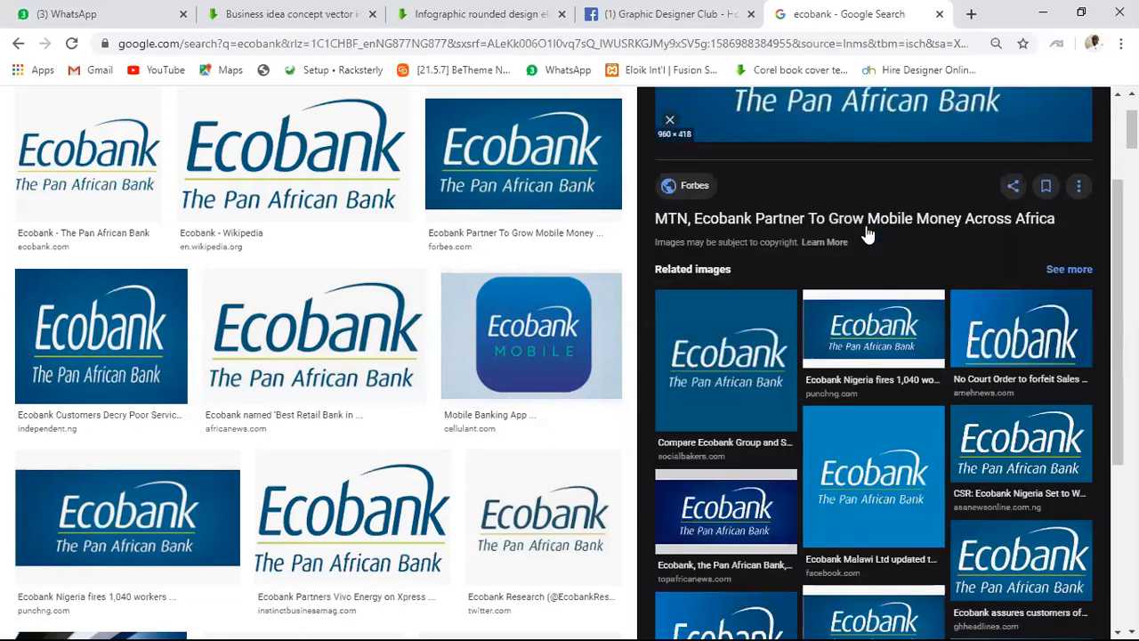
pyautogui.scroll(3, 867, 240)
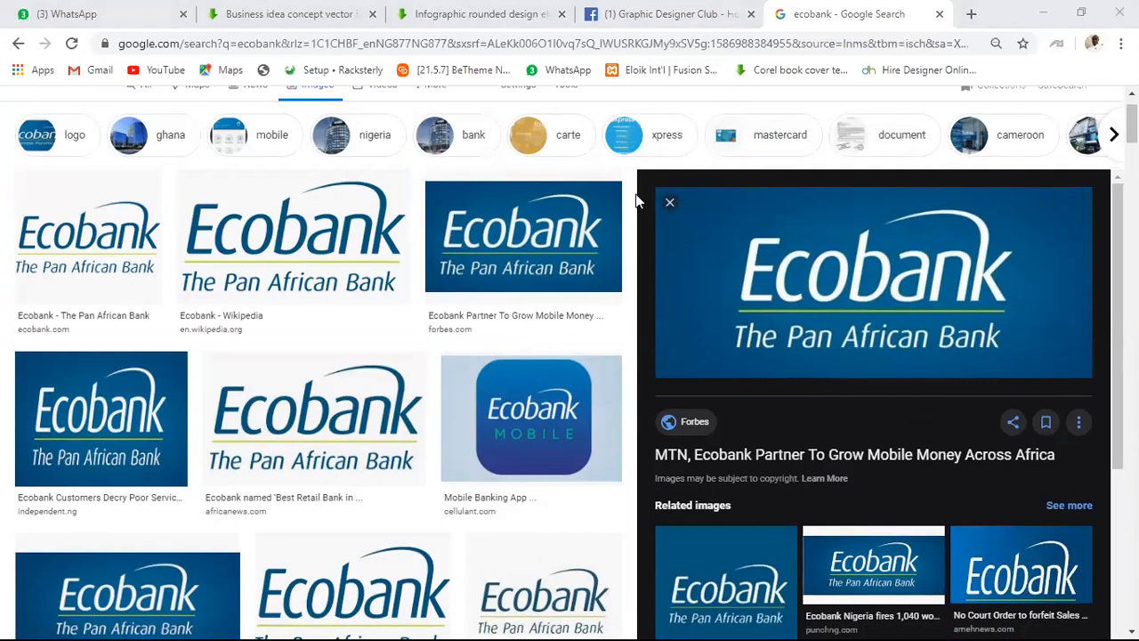
# Switch to CorelDRAW, paste the Ecobank logo image, place it beside the page and move the tip shapes to the page's opposite side
pyautogui.hotkey('alt', 'Tab')
pyautogui.hotkey('ctrl', 'v')
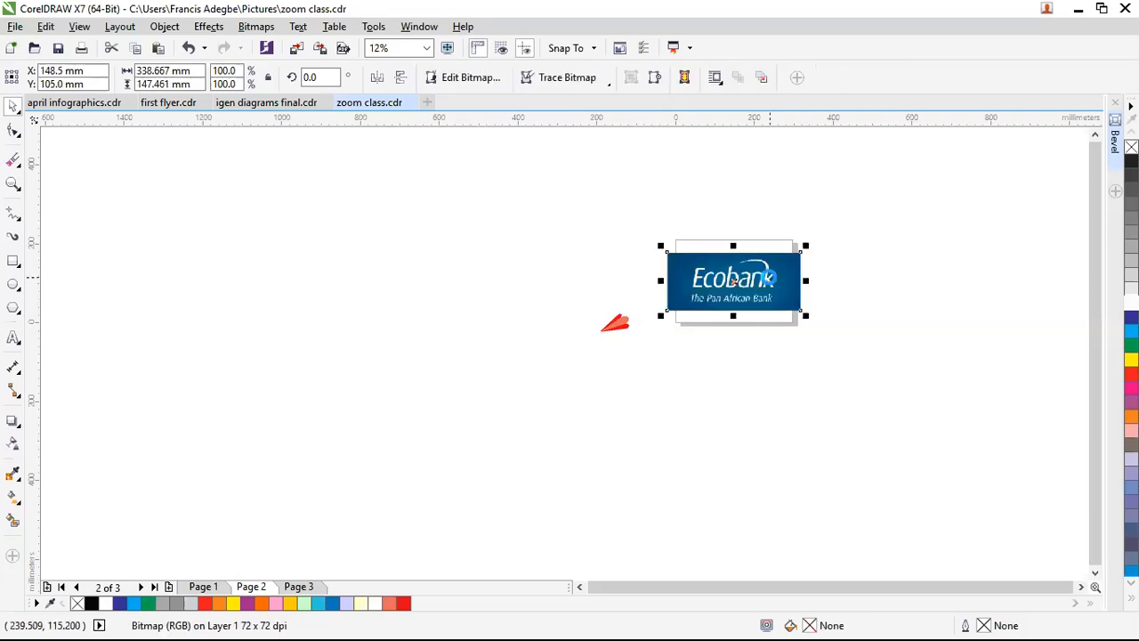
pyautogui.scroll(1, 769, 278)
pyautogui.moveTo(749, 281); pyautogui.dragTo(405, 237)
pyautogui.moveTo(362, 322); pyautogui.dragTo(365, 324)
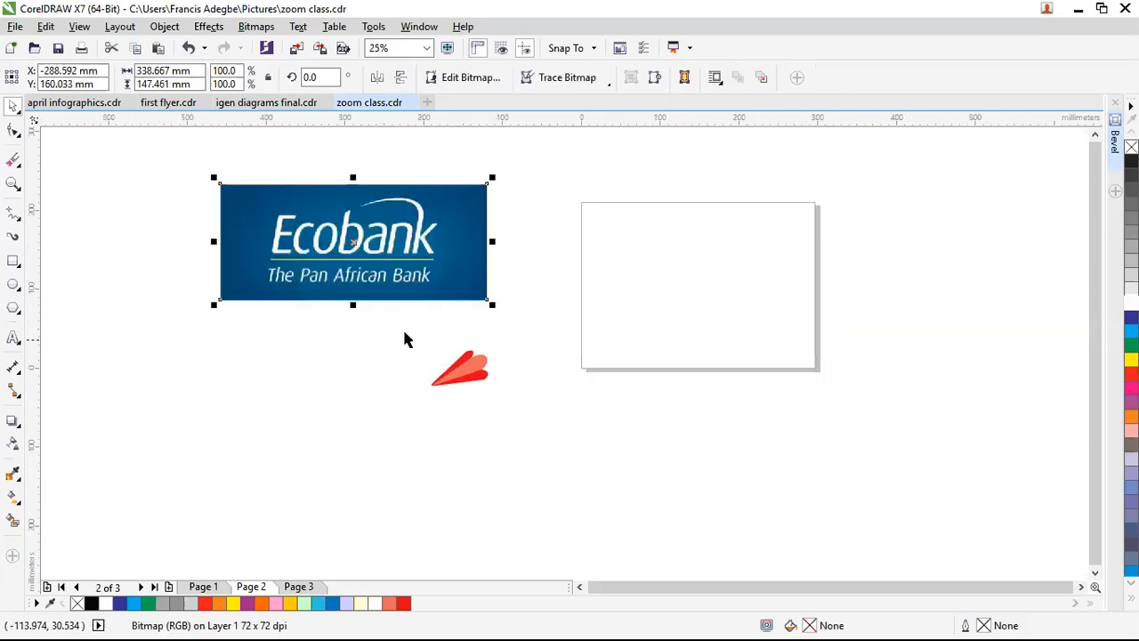
pyautogui.click(455, 366)
pyautogui.hotkey('ctrl', 'z')
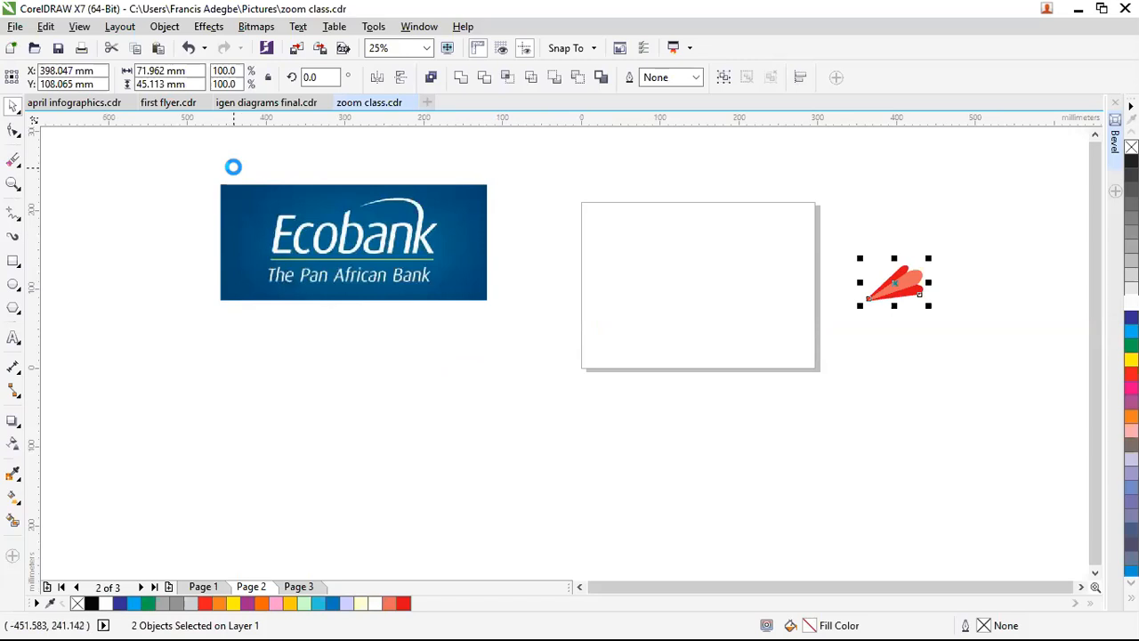
# Draw a rectangle about 339 × 147 mm over the Ecobank image and move it just above the image
pyautogui.scroll(1, 234, 167)
pyautogui.scroll(1, 130, 205)
pyautogui.scroll(-1, 160, 215)
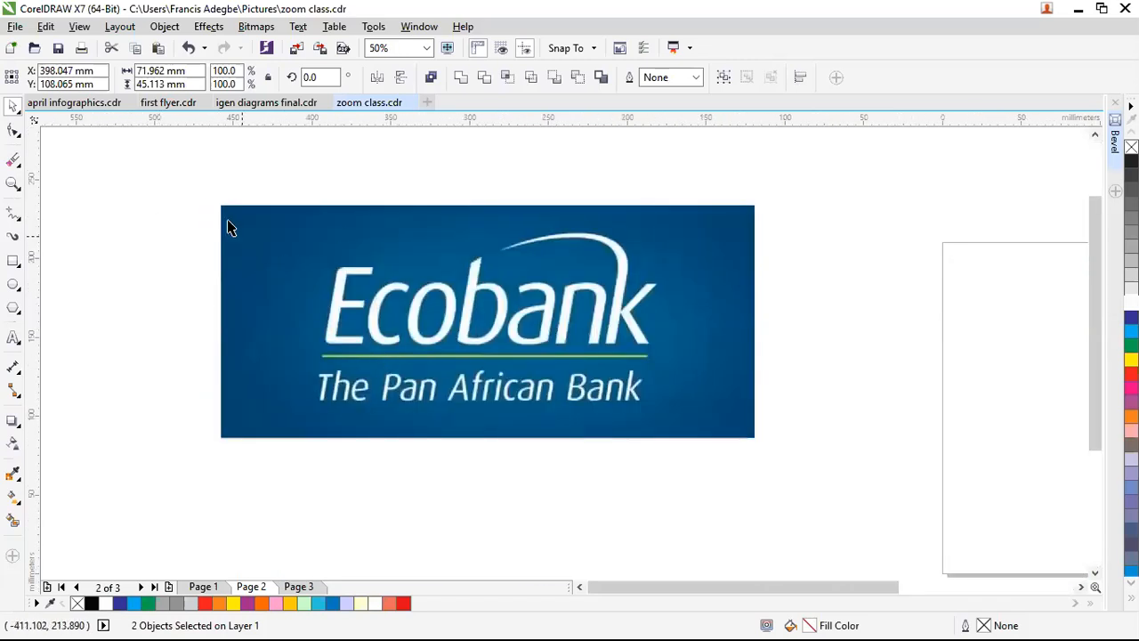
pyautogui.click(13, 260)
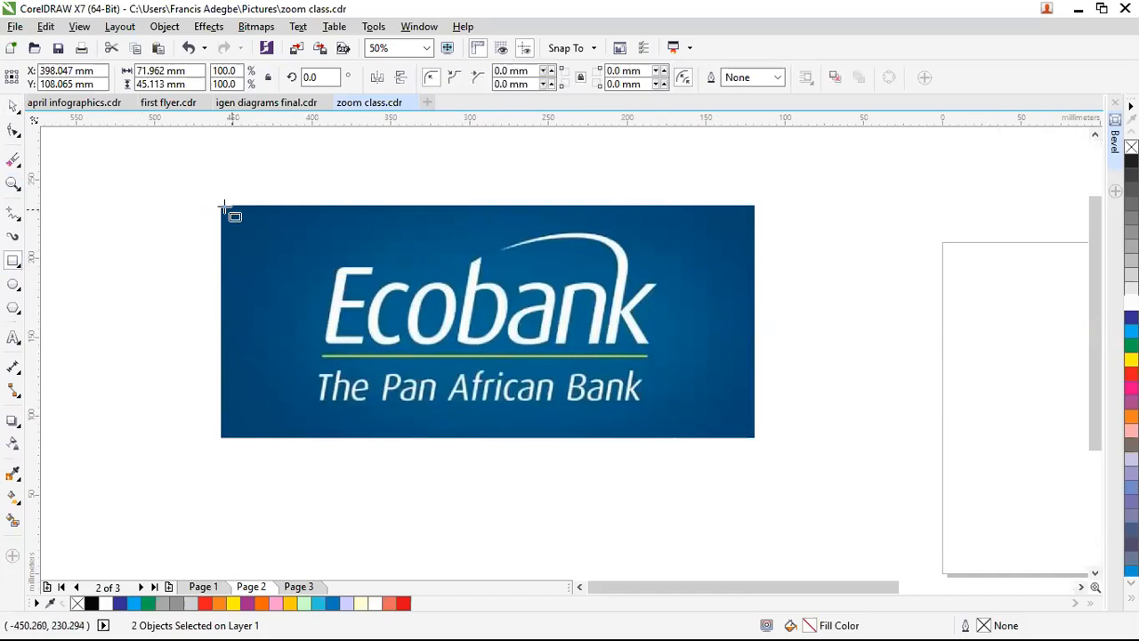
pyautogui.moveTo(222, 205); pyautogui.dragTo(755, 438)
pyautogui.press('space')
pyautogui.moveTo(496, 404); pyautogui.dragTo(466, 242)
pyautogui.scroll(-1, 447, 410)
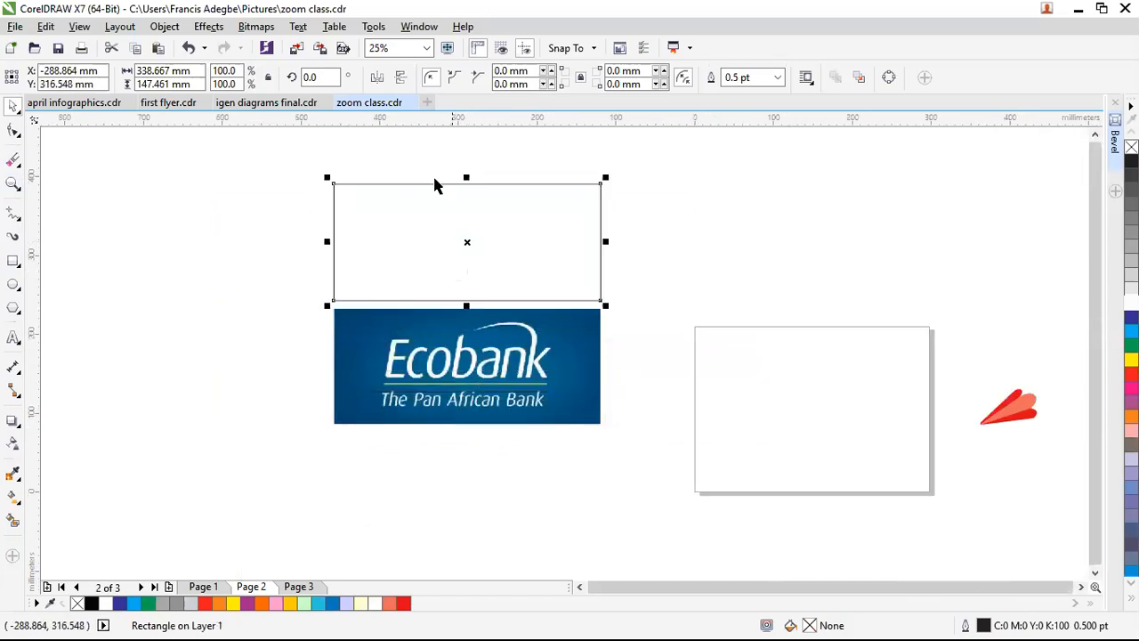
pyautogui.press('z')
pyautogui.moveTo(294, 157); pyautogui.dragTo(640, 436)
pyautogui.click(14, 105)
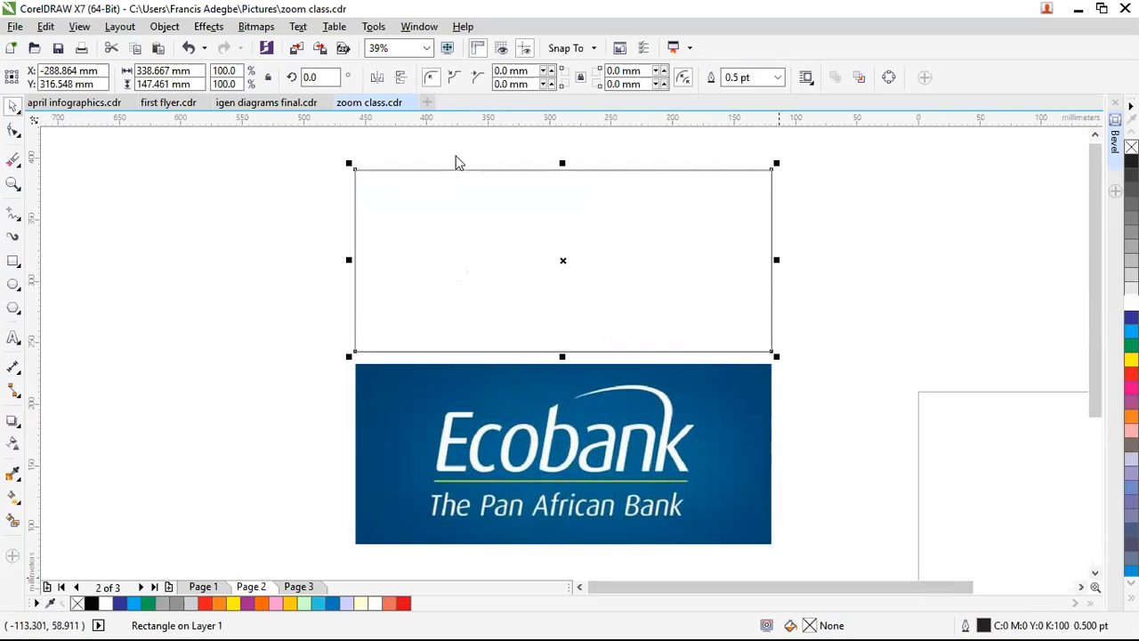
# Try an elliptical fountain fill on the rectangle with its centre offset to X 3% and Y -3%
pyautogui.moveTo(705, 41); pyautogui.dragTo(874, 53)
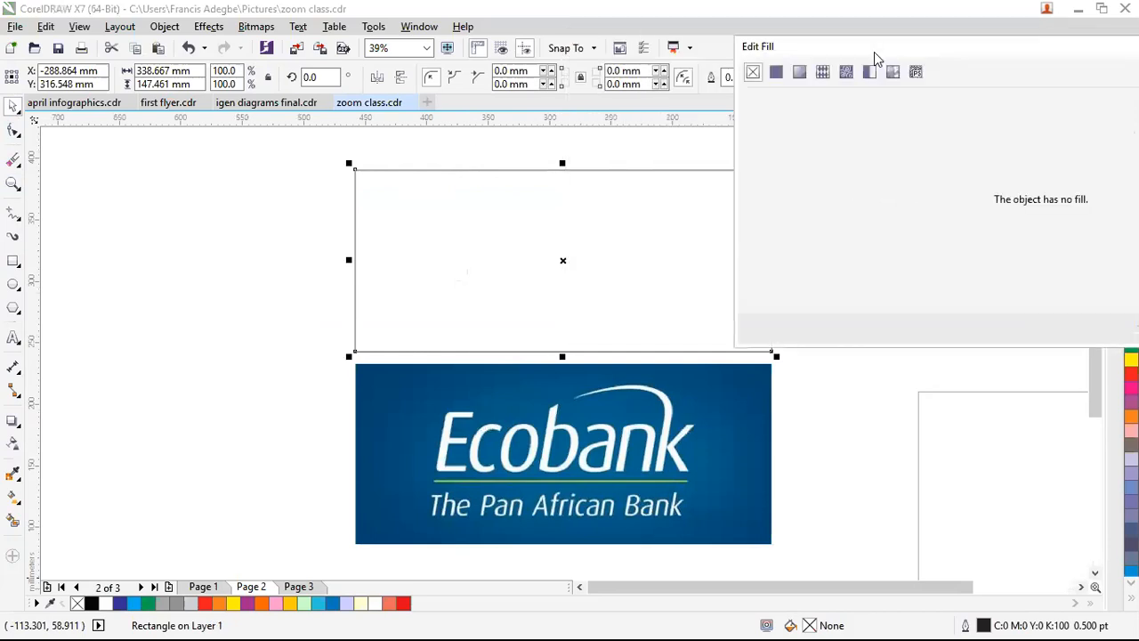
pyautogui.click(799, 75)
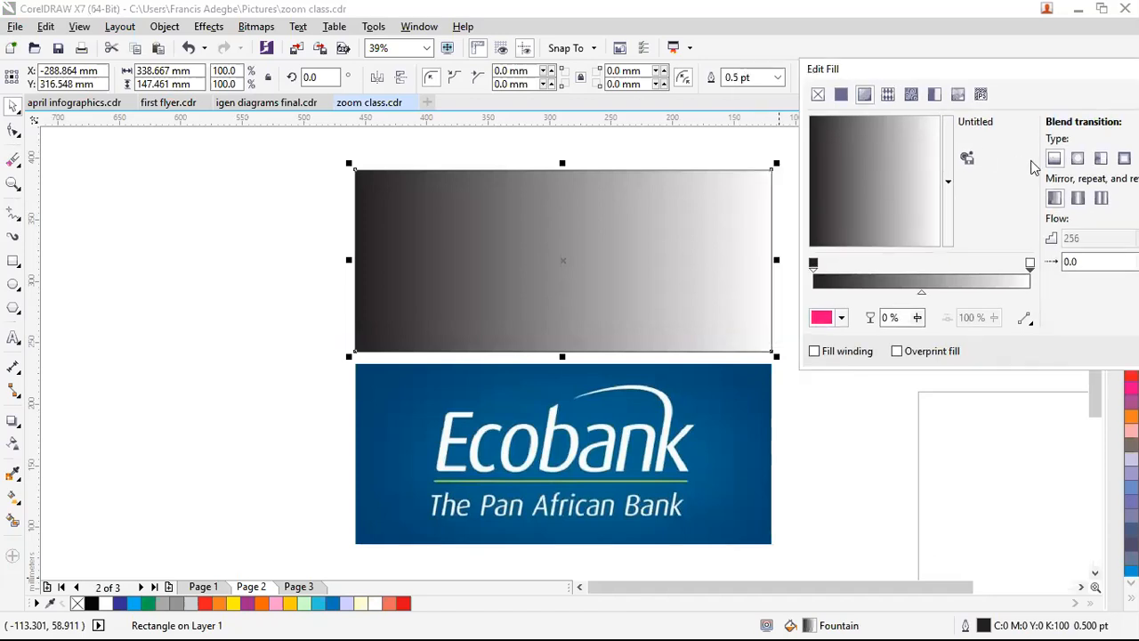
pyautogui.click(1078, 160)
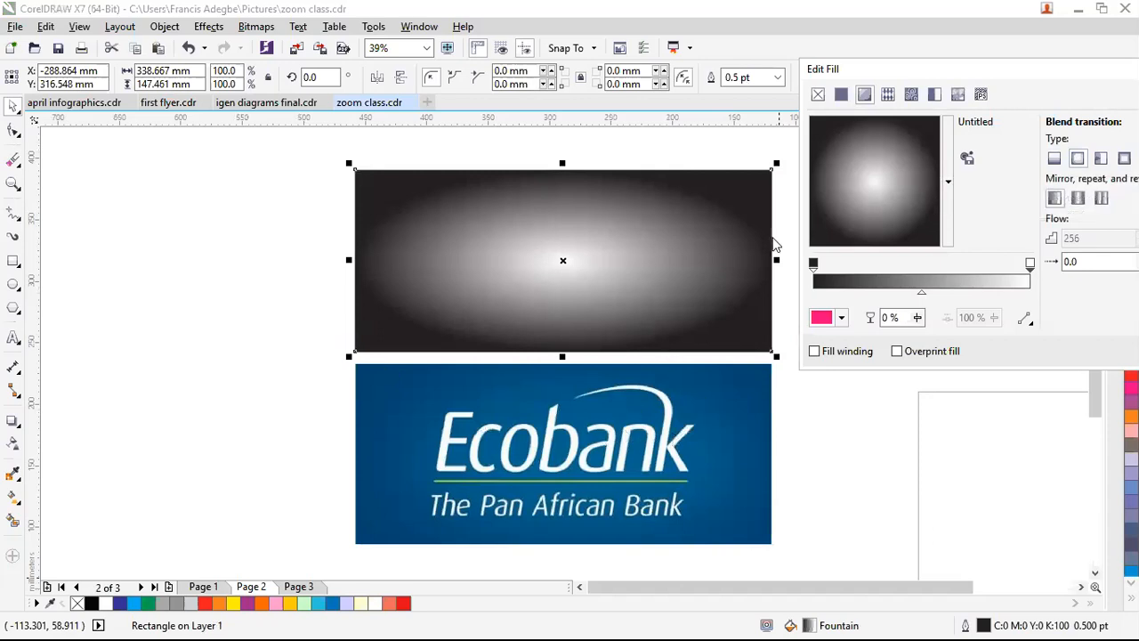
pyautogui.moveTo(900, 185); pyautogui.dragTo(871, 195)
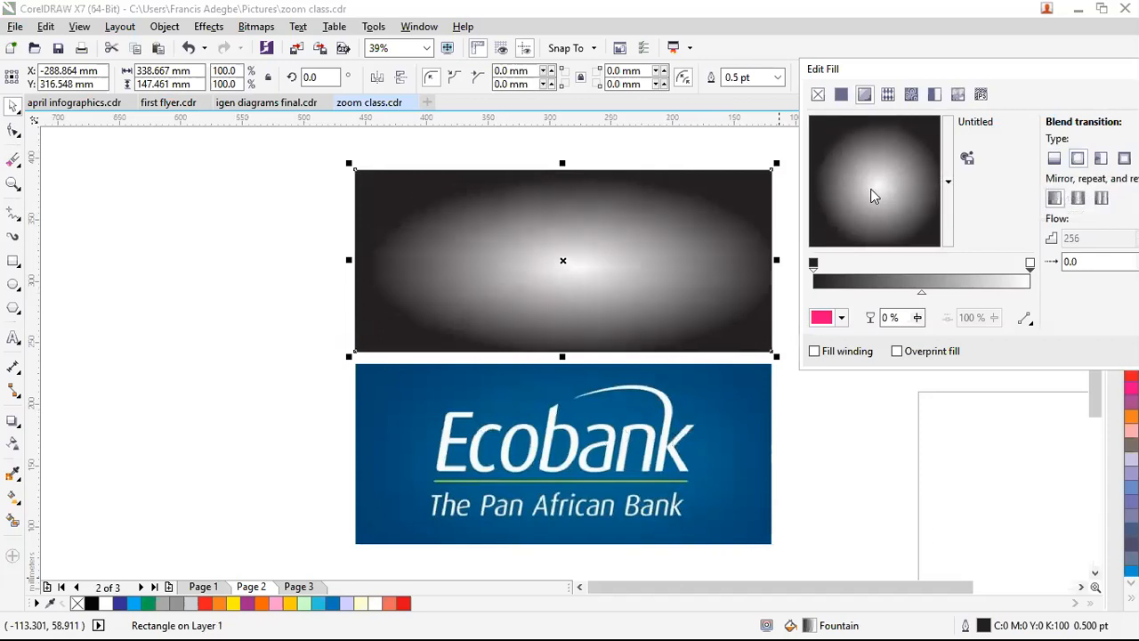
pyautogui.moveTo(934, 72); pyautogui.dragTo(541, 72)
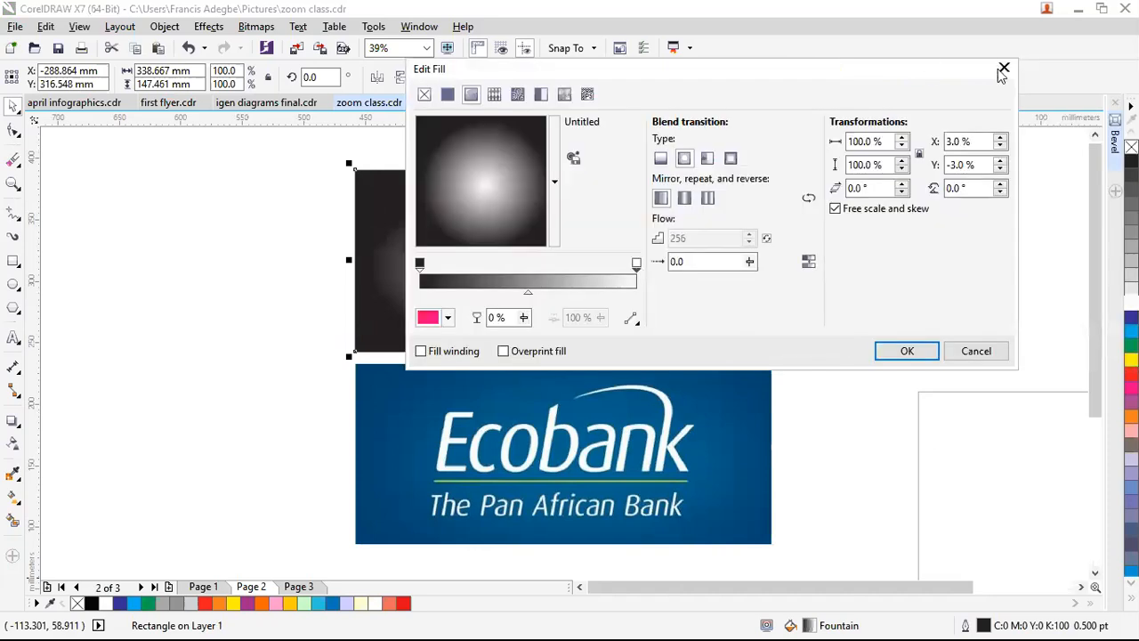
pyautogui.click(1002, 71)
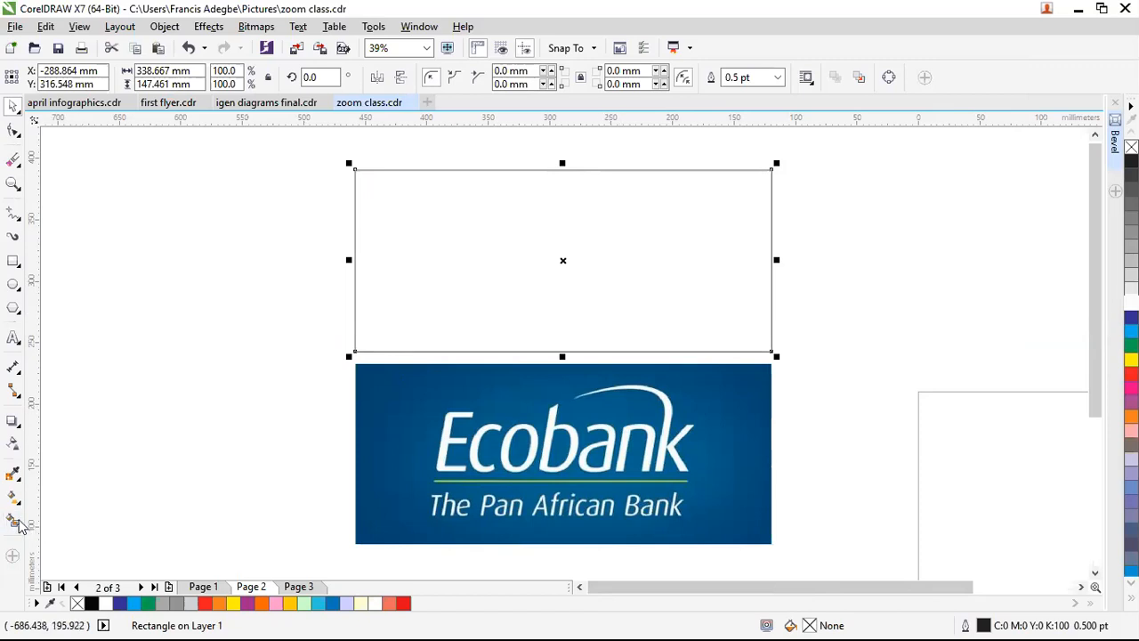
pyautogui.click(89, 519)
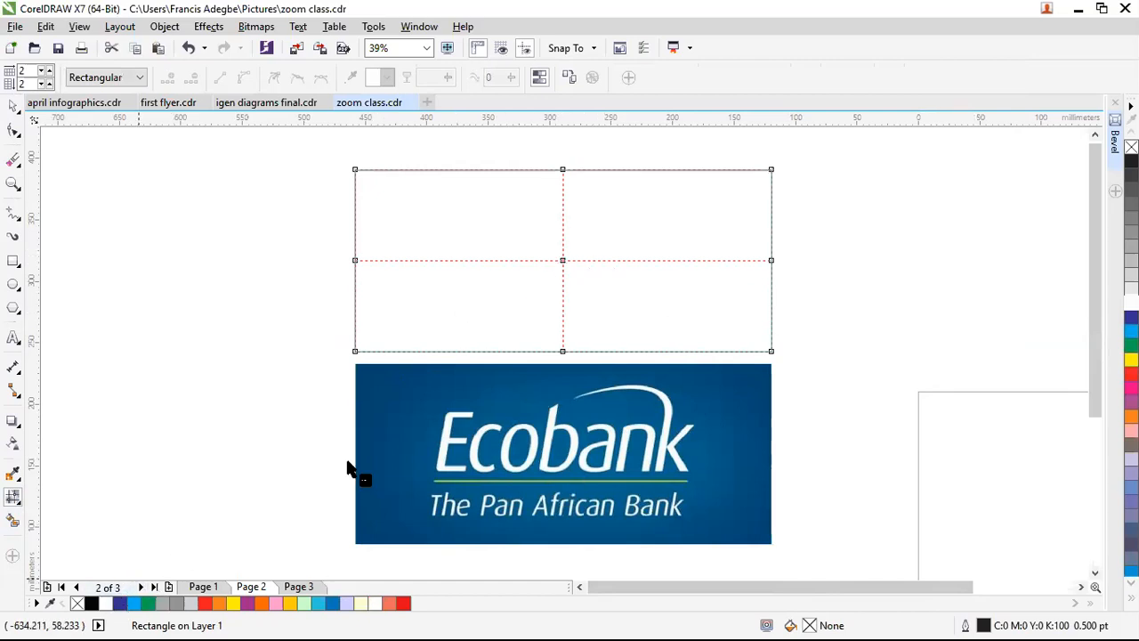
pyautogui.moveTo(539, 234); pyautogui.dragTo(598, 322)
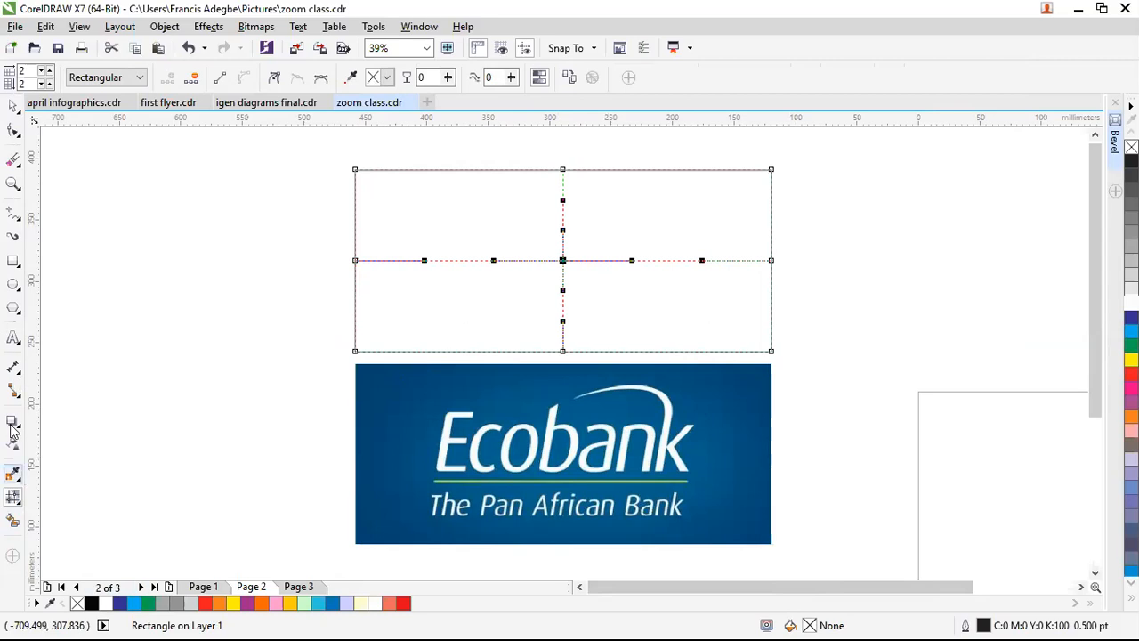
pyautogui.press('space')
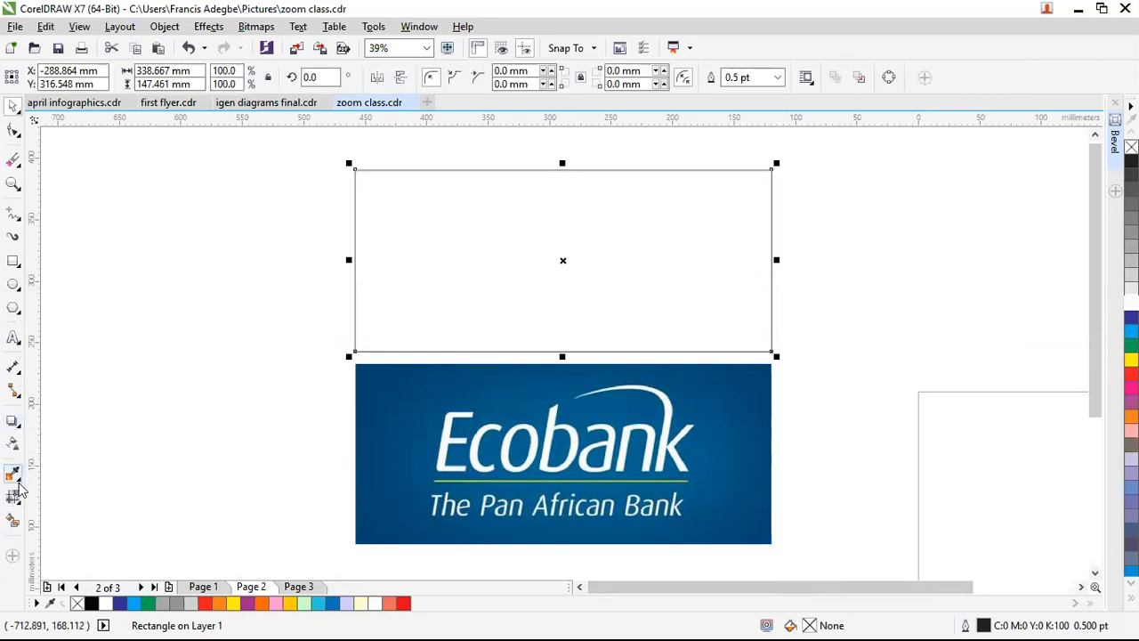
# Draw an ellipse about 69 × 77 mm beside the Ecobank image and fill it with the dark blue sampled from the image's background
pyautogui.click(11, 290)
pyautogui.moveTo(140, 339); pyautogui.dragTo(225, 436)
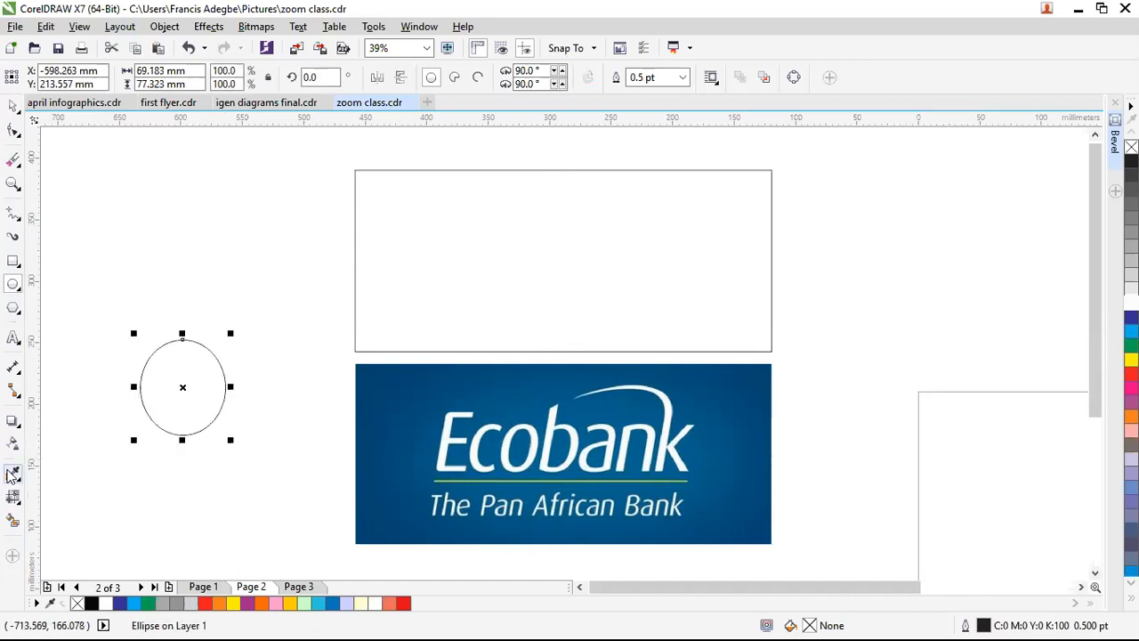
pyautogui.click(202, 386)
# Draw a circle about 54 mm wide above the dark ellipse and fill it with the lighter blue #00668F sampled from the image
pyautogui.click(15, 284)
pyautogui.moveTo(94, 223); pyautogui.dragTo(156, 286)
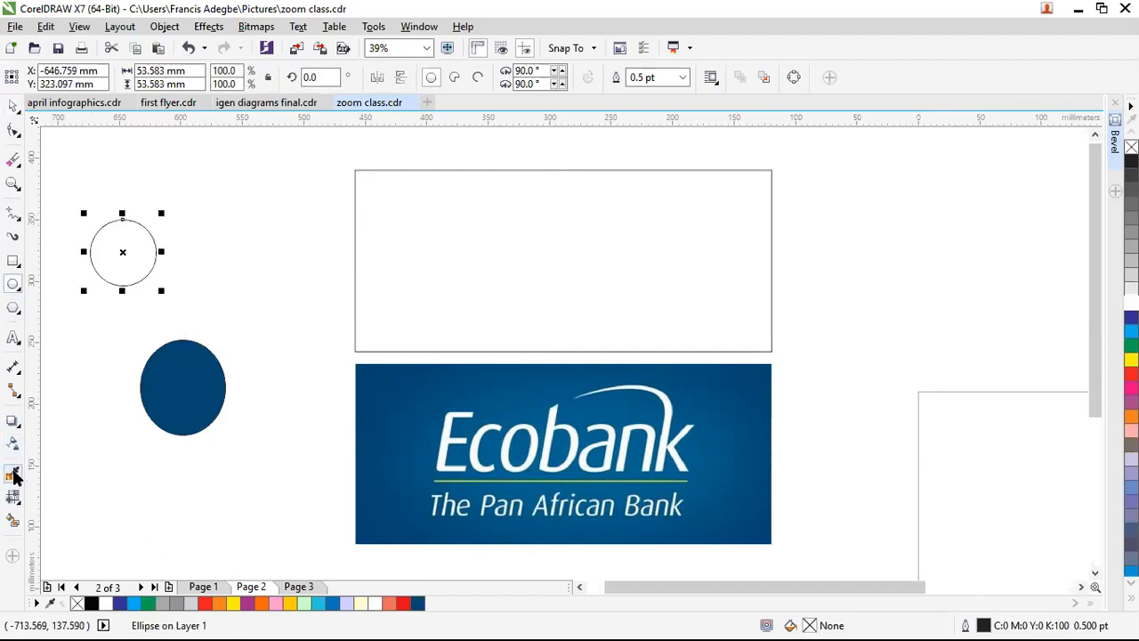
pyautogui.click(14, 478)
pyautogui.click(121, 245)
pyautogui.press('space')
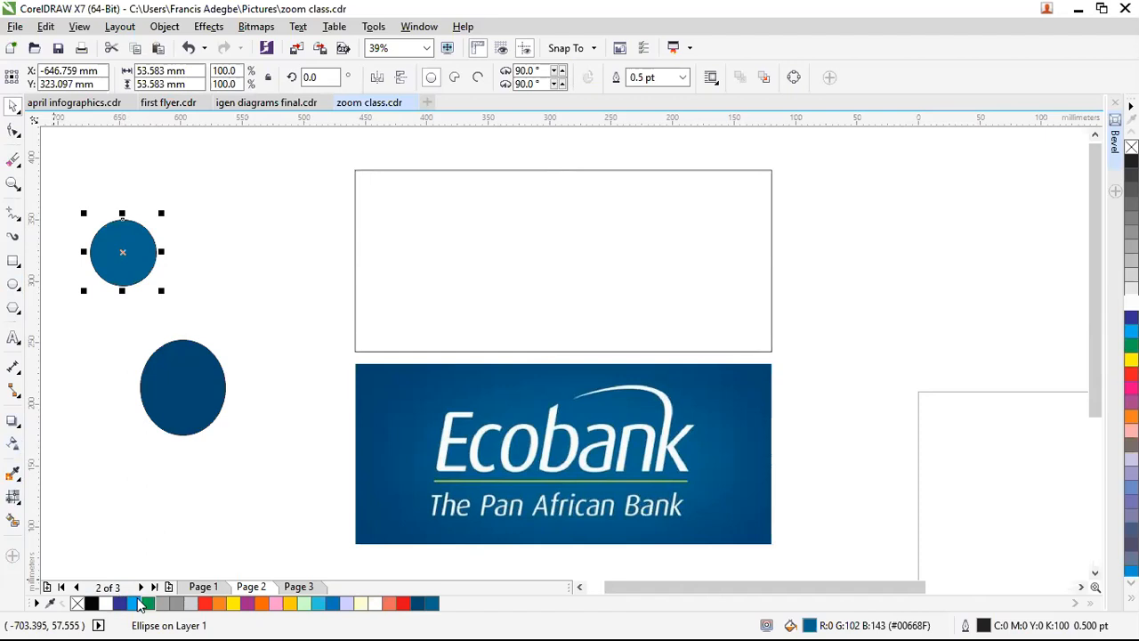
# Tint the small circle with white to #458FAD and move it against the dark ellipse
pyautogui.click(107, 605)
pyautogui.keyDown('ctrl'); pyautogui.click(107, 605); pyautogui.keyUp('ctrl')
pyautogui.keyDown('ctrl'); pyautogui.click(106, 605); pyautogui.keyUp('ctrl')
pyautogui.moveTo(145, 254); pyautogui.dragTo(240, 323)
# Apply a rectangular 2 × 2 mesh fill to the empty rectangle and colour its centre node with the lighter blue
pyautogui.click(408, 292)
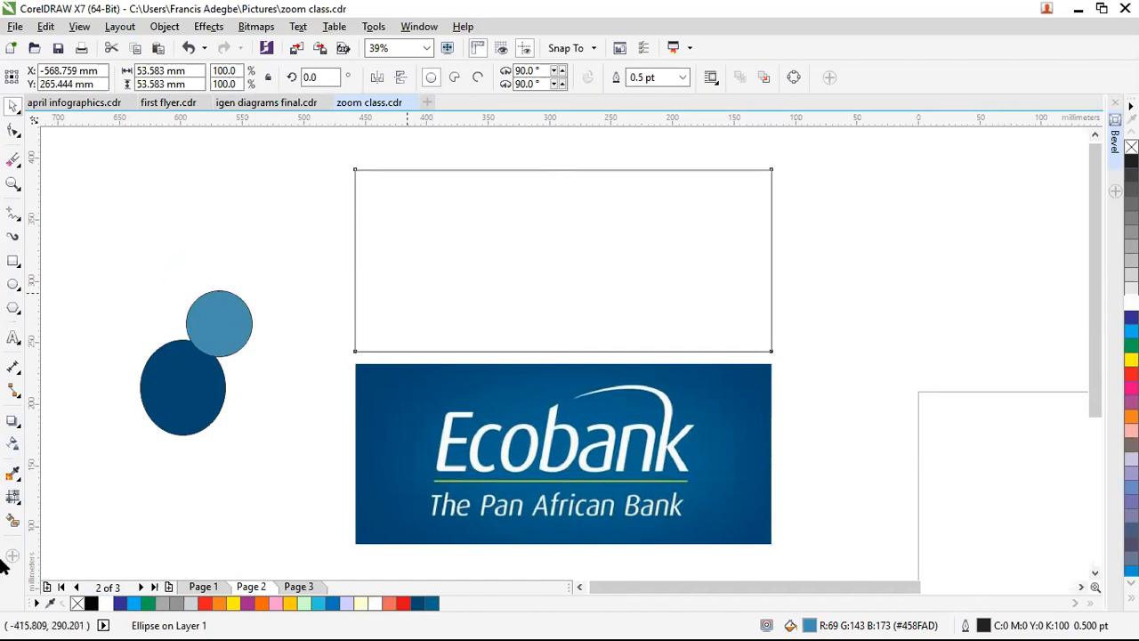
pyautogui.click(10, 498)
pyautogui.moveTo(503, 219); pyautogui.dragTo(570, 307)
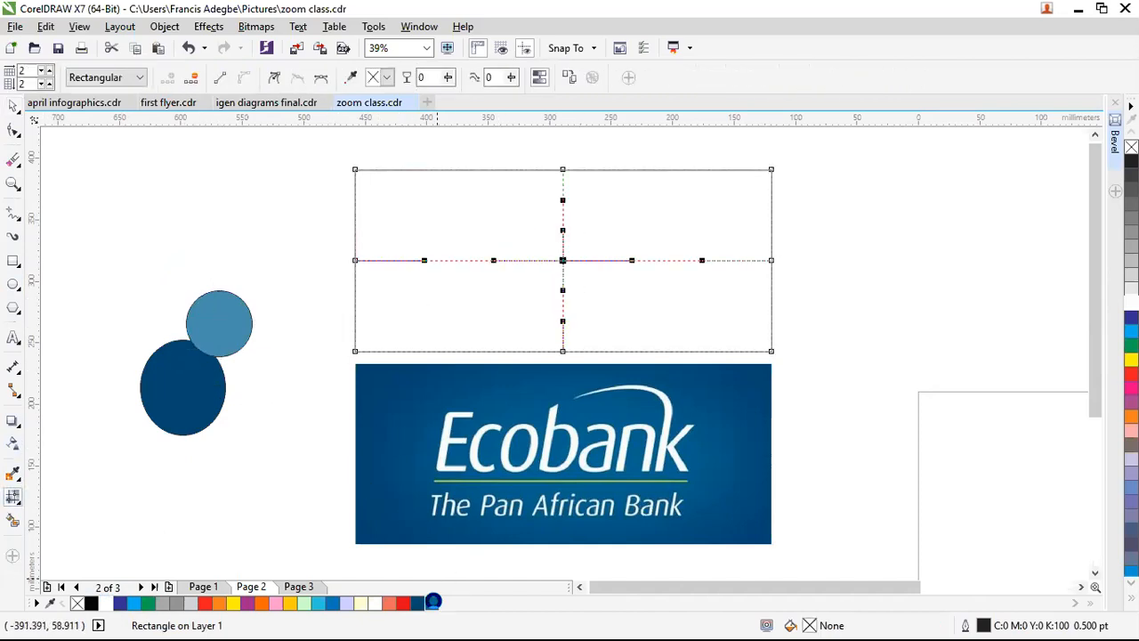
pyautogui.click(435, 603)
# Colour the mesh nodes along the rectangle's left and top edges dark blue #014670
pyautogui.click(408, 188)
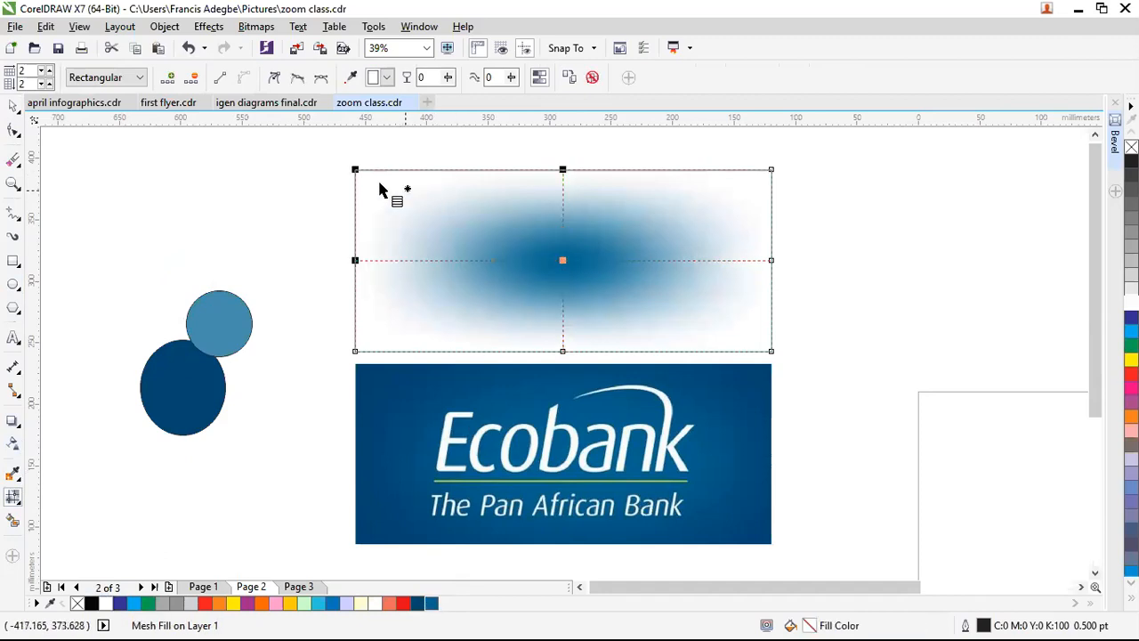
pyautogui.moveTo(323, 140)
pyautogui.mouseDown()
pyautogui.moveTo(465, 355)
pyautogui.moveTo(372, 391)
pyautogui.moveTo(383, 402)
pyautogui.mouseUp()
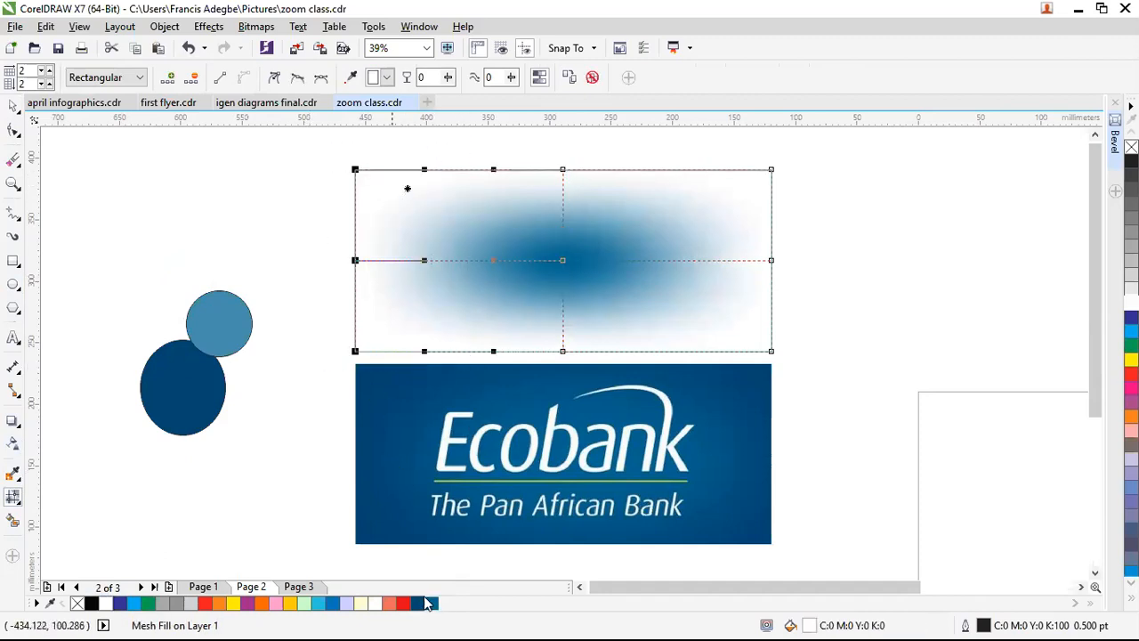
pyautogui.click(417, 602)
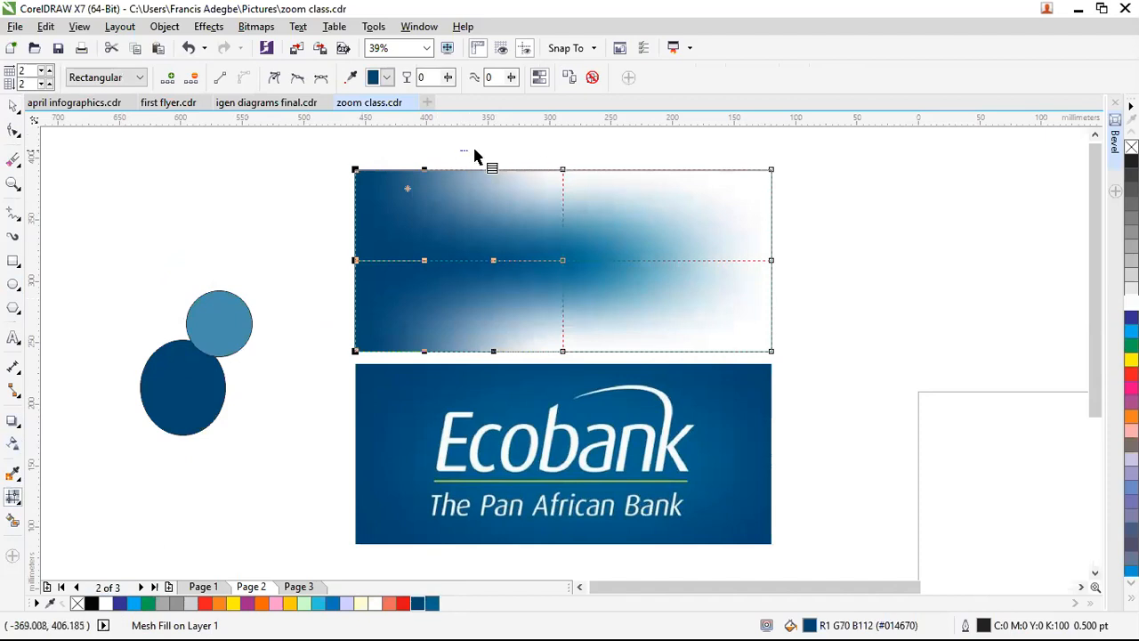
pyautogui.moveTo(774, 191); pyautogui.dragTo(772, 236)
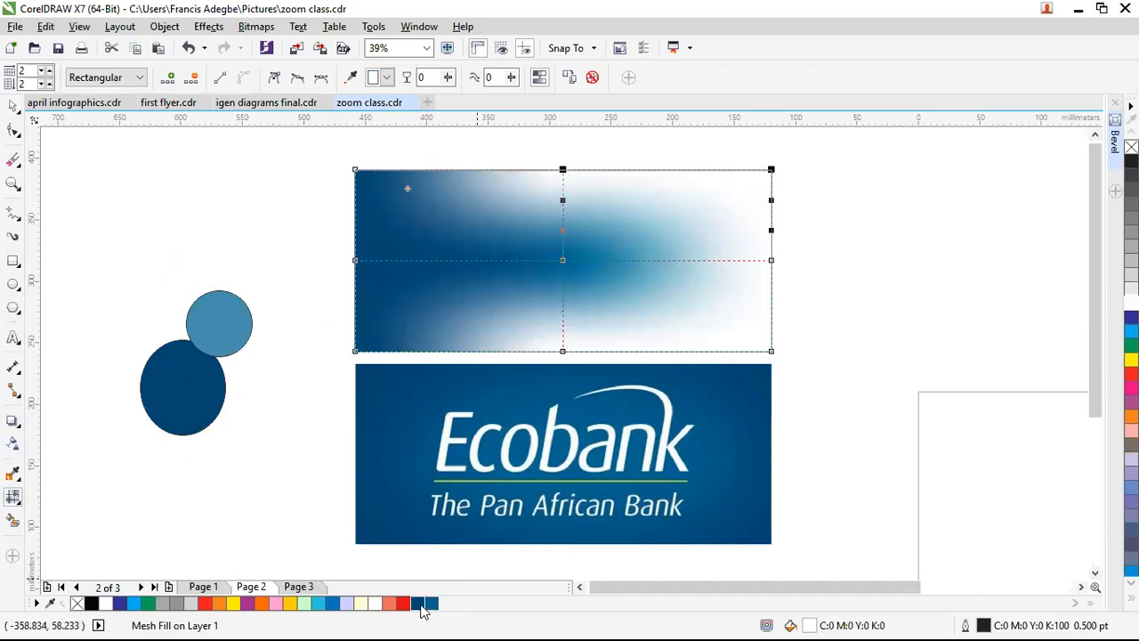
pyautogui.click(562, 459)
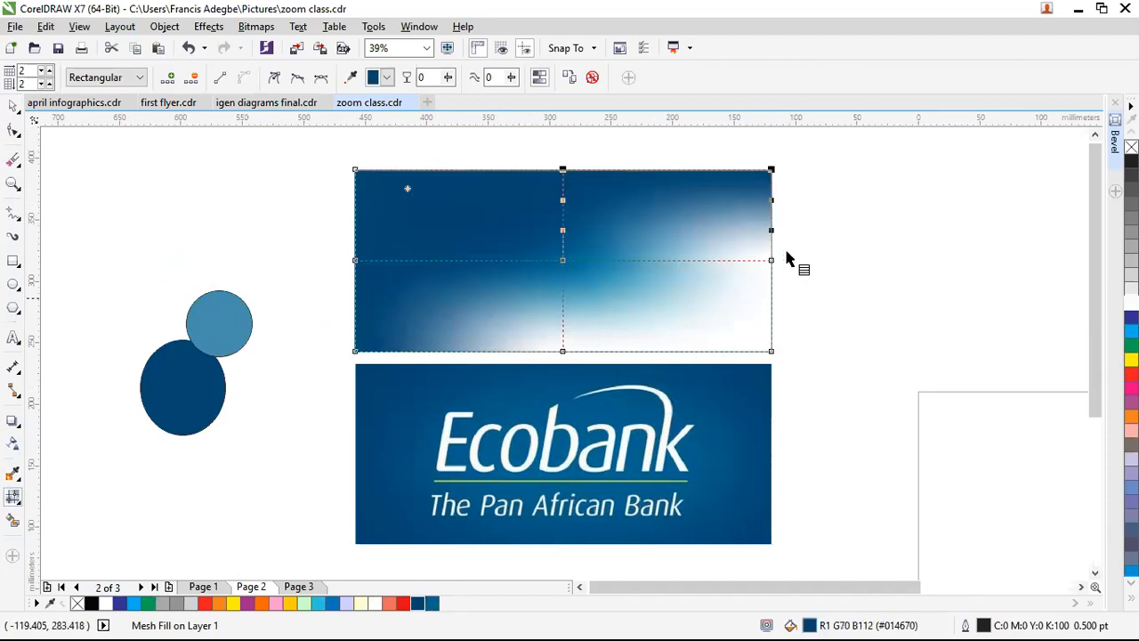
# Colour the mesh nodes along the rectangle's right and bottom edges dark blue #014670 and deselect the rectangle
pyautogui.moveTo(831, 204); pyautogui.dragTo(702, 364)
pyautogui.click(432, 603)
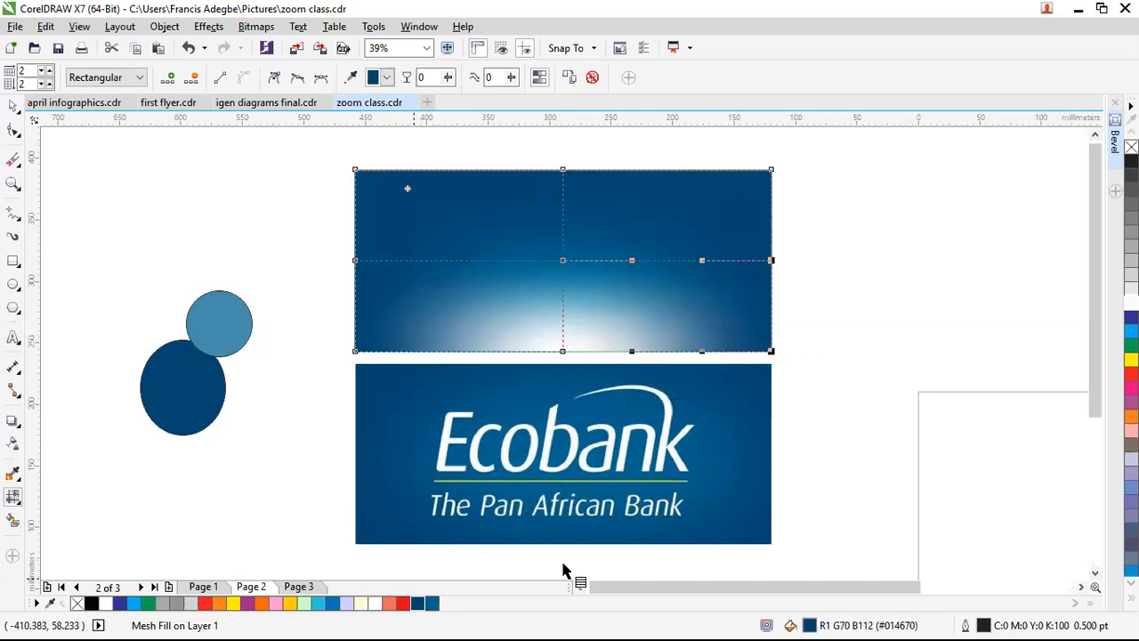
pyautogui.moveTo(812, 315); pyautogui.dragTo(443, 380)
pyautogui.click(420, 602)
pyautogui.click(880, 256)
pyautogui.press('space')
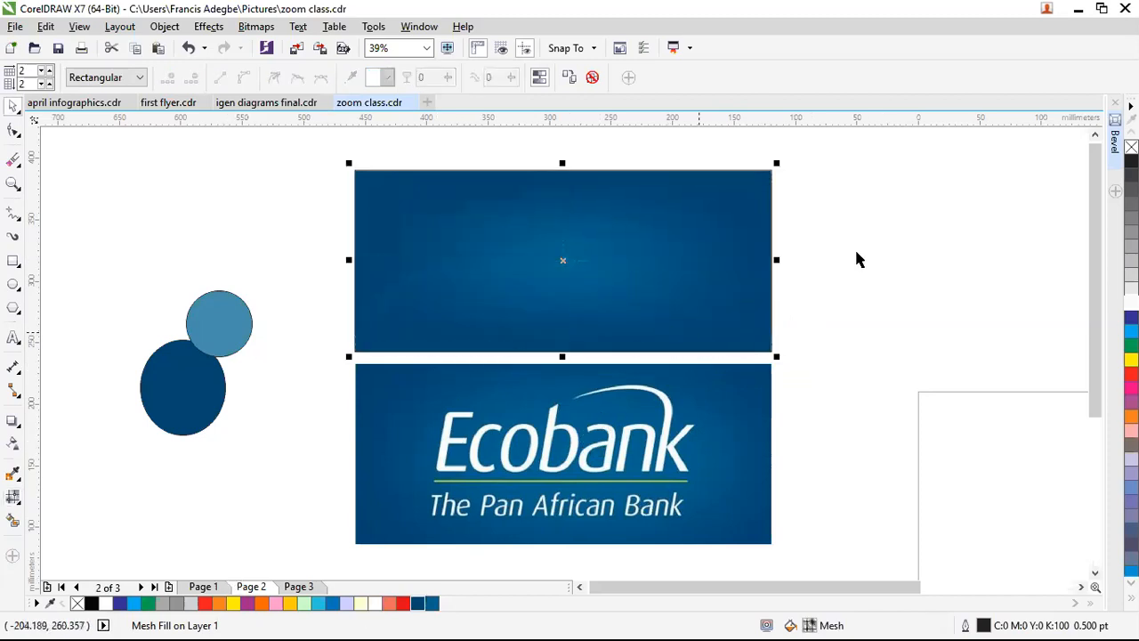
pyautogui.click(807, 390)
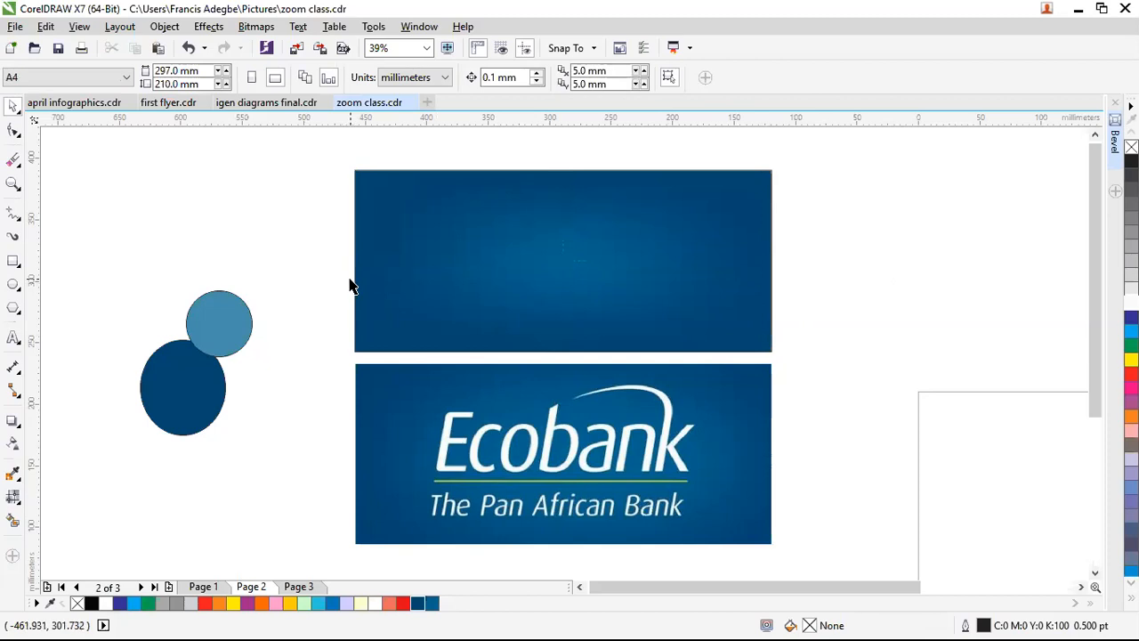
# Undo the rectangle's mesh fill and the small circle's move
pyautogui.hotkey('ctrl', 'z')
pyautogui.hotkey('ctrl', 'z')
pyautogui.hotkey('ctrl', 'z')
pyautogui.hotkey('ctrl', 'z')
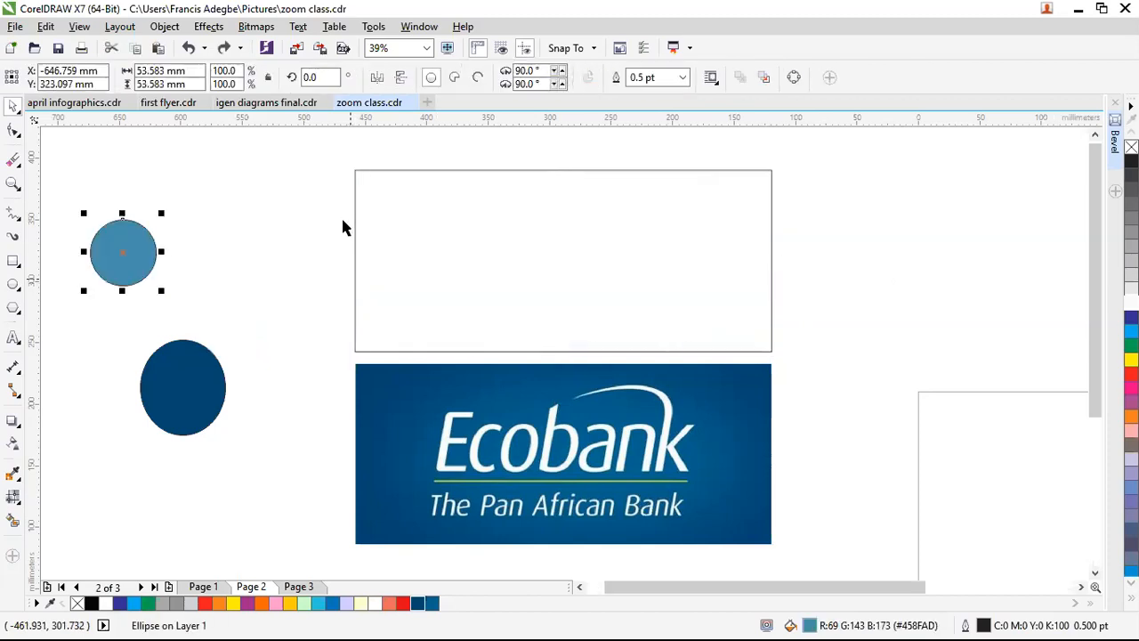
# Delete the light blue circle and the dark blue ellipse
pyautogui.press('F10')
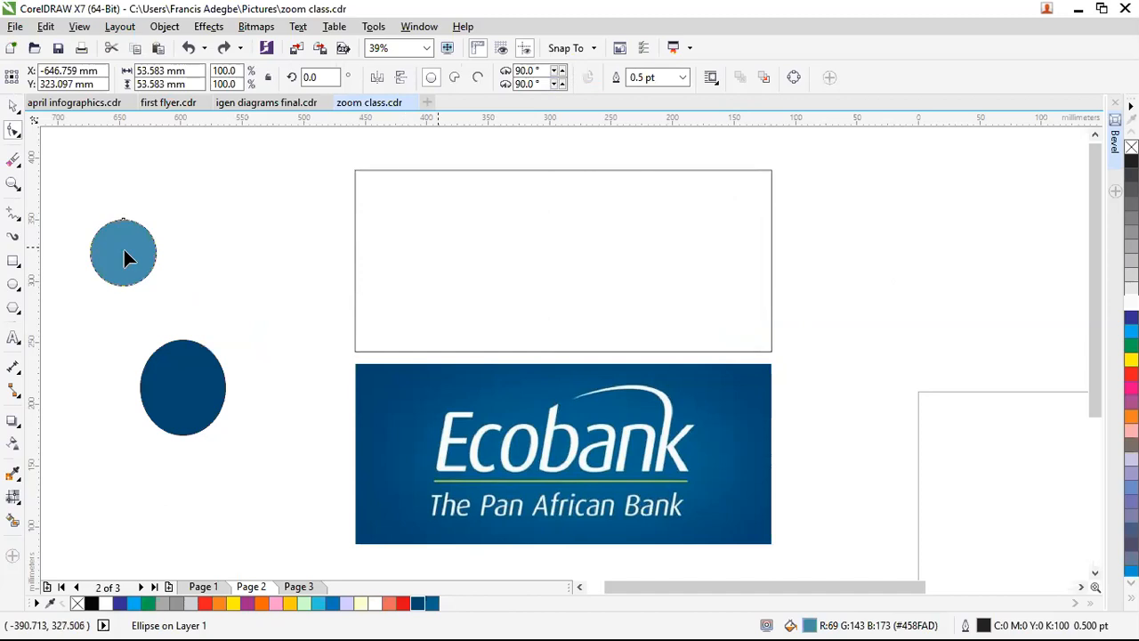
pyautogui.press('space')
pyautogui.press('Delete')
pyautogui.click(180, 355)
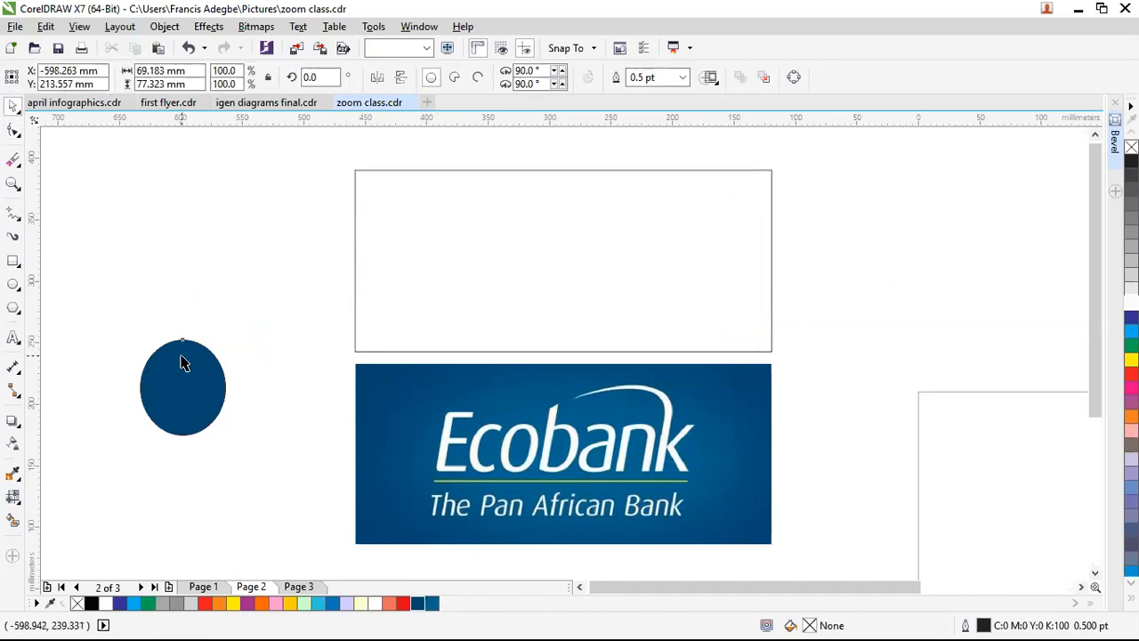
pyautogui.press('Delete')
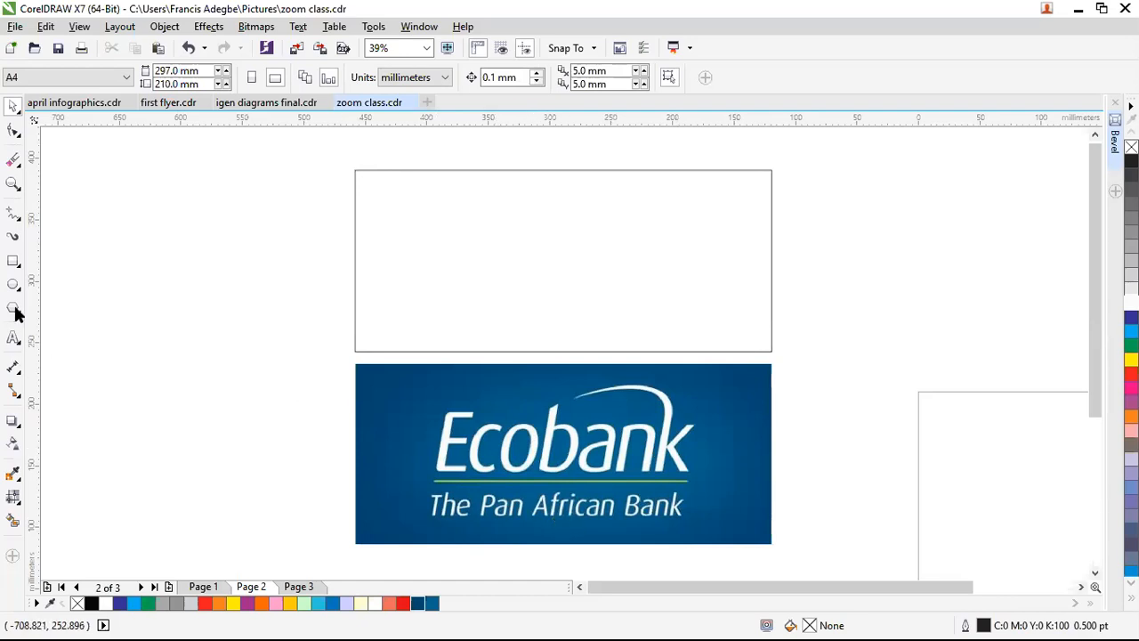
# Draw a rectangle about 71 × 84 mm beside the artwork and fill it with dark blue #01466F sampled from the logo image
pyautogui.click(13, 261)
pyautogui.moveTo(97, 265); pyautogui.dragTo(184, 366)
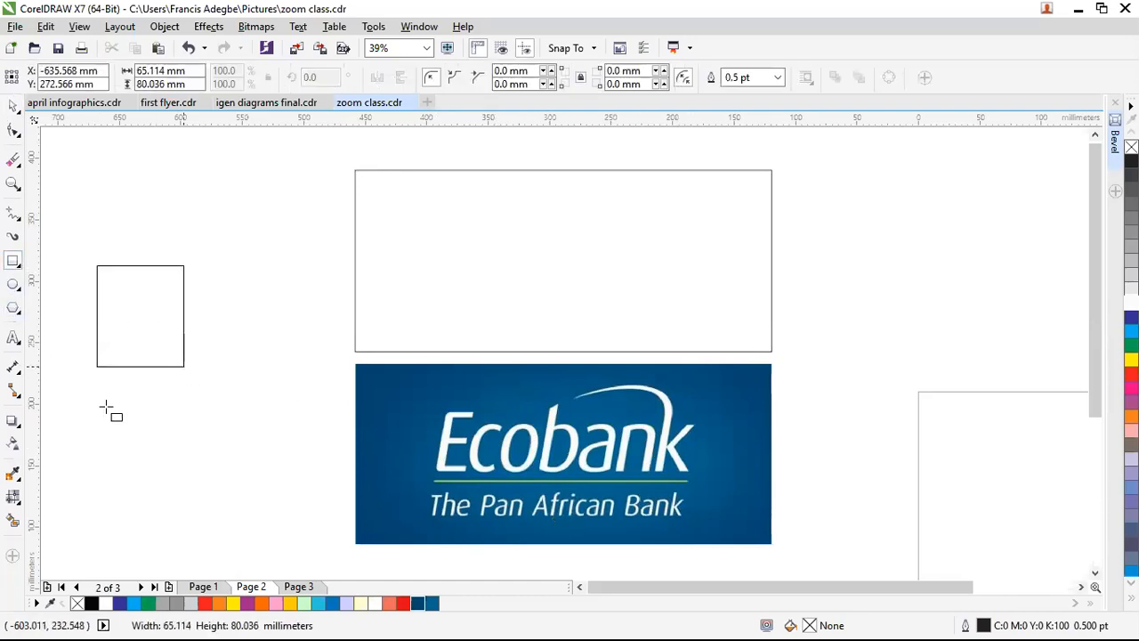
pyautogui.click(13, 476)
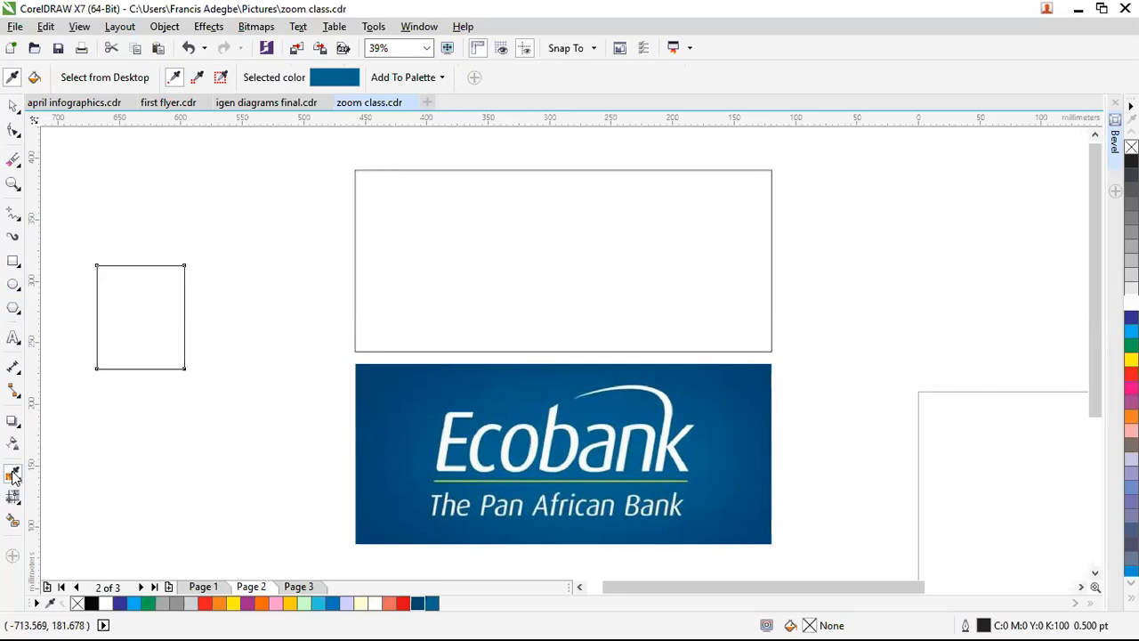
pyautogui.click(142, 325)
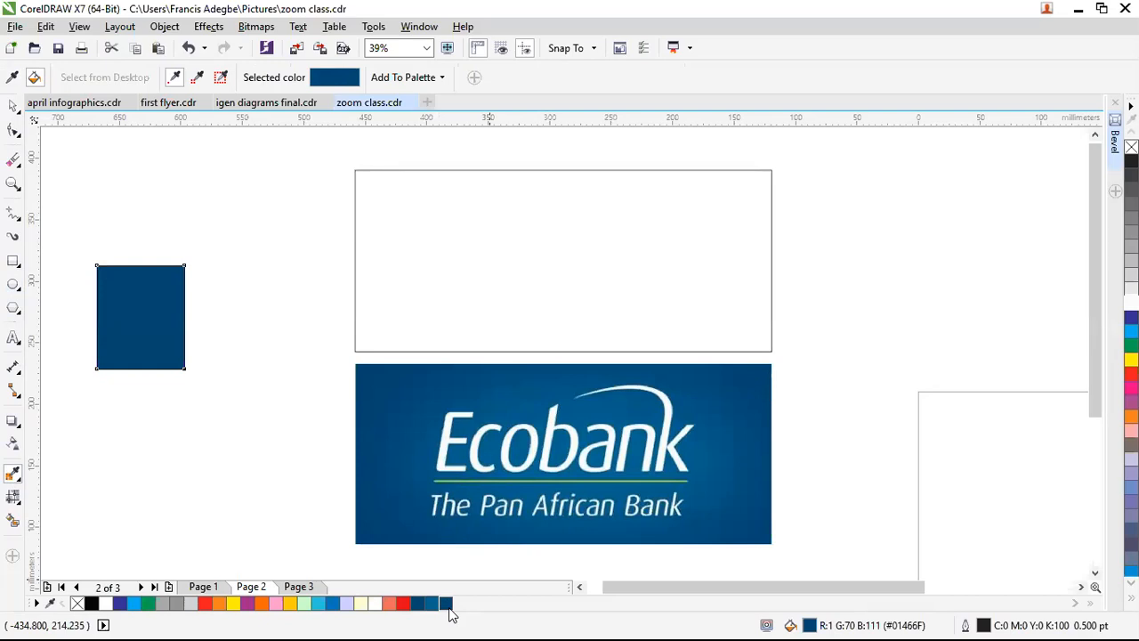
# Draw a rectangle about 64 × 39 mm above the dark swatch and fill it with lighter blue #006890 sampled from the logo's centre
pyautogui.click(13, 261)
pyautogui.moveTo(64, 201); pyautogui.dragTo(144, 250)
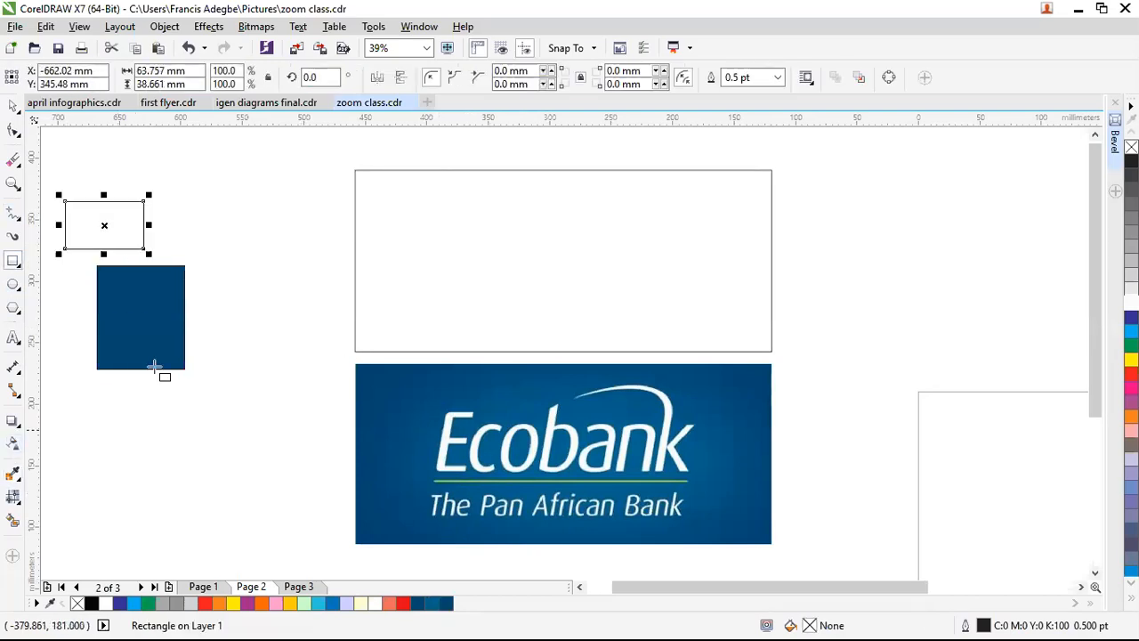
pyautogui.click(14, 473)
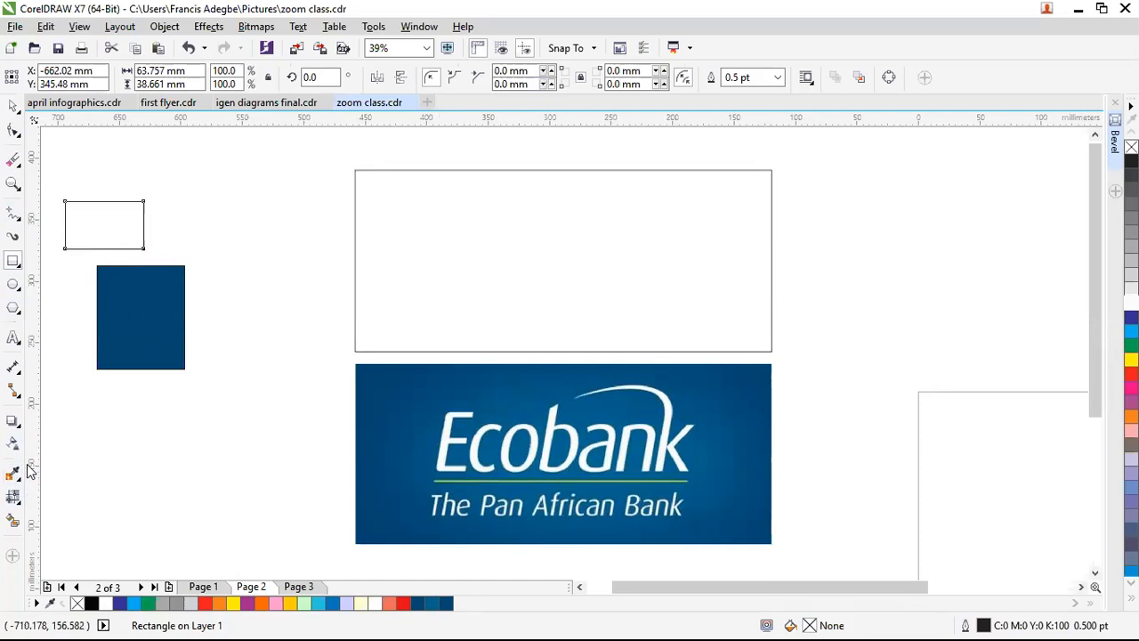
pyautogui.click(564, 451)
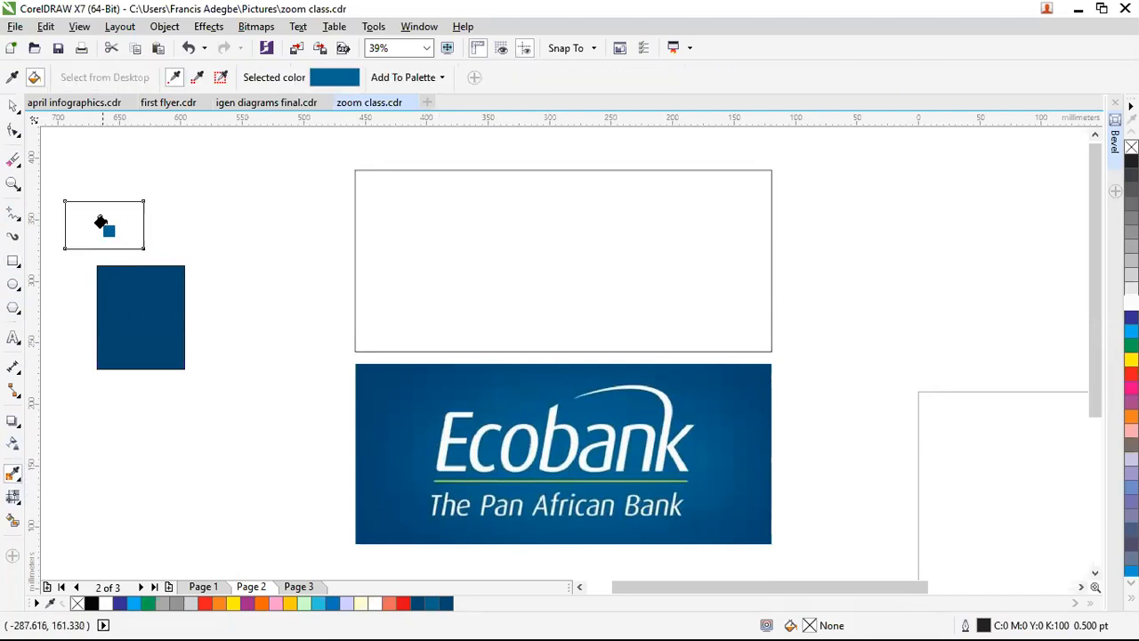
pyautogui.click(101, 222)
pyautogui.press('space')
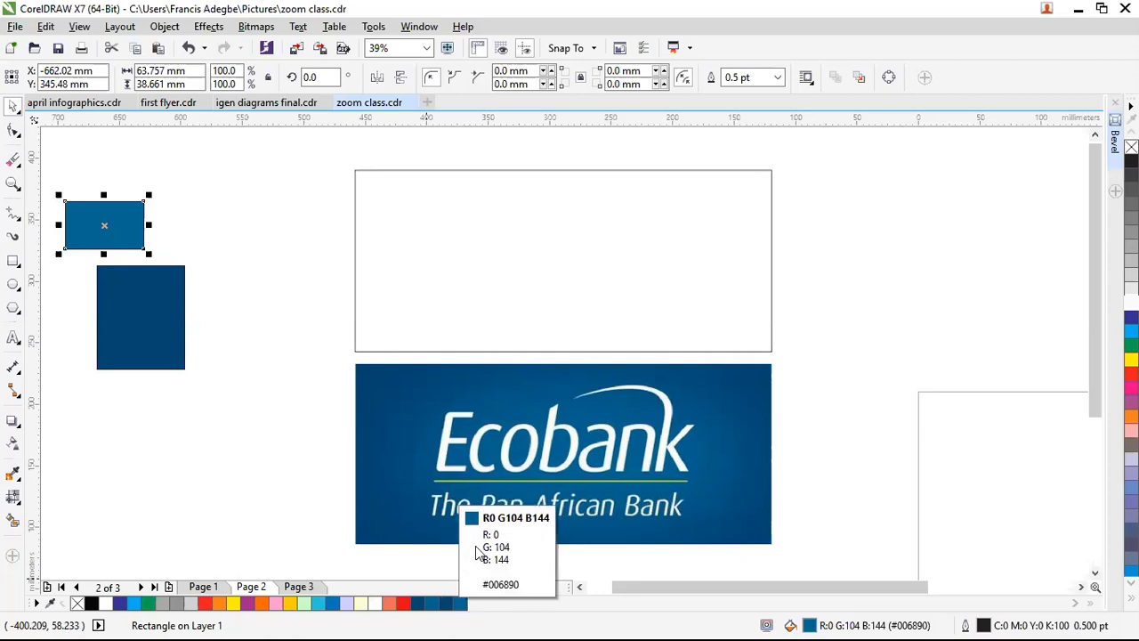
# Apply a 2 × 2 mesh fill to the large blank rectangle and colour its top-edge nodes dark blue #01466F
pyautogui.click(515, 283)
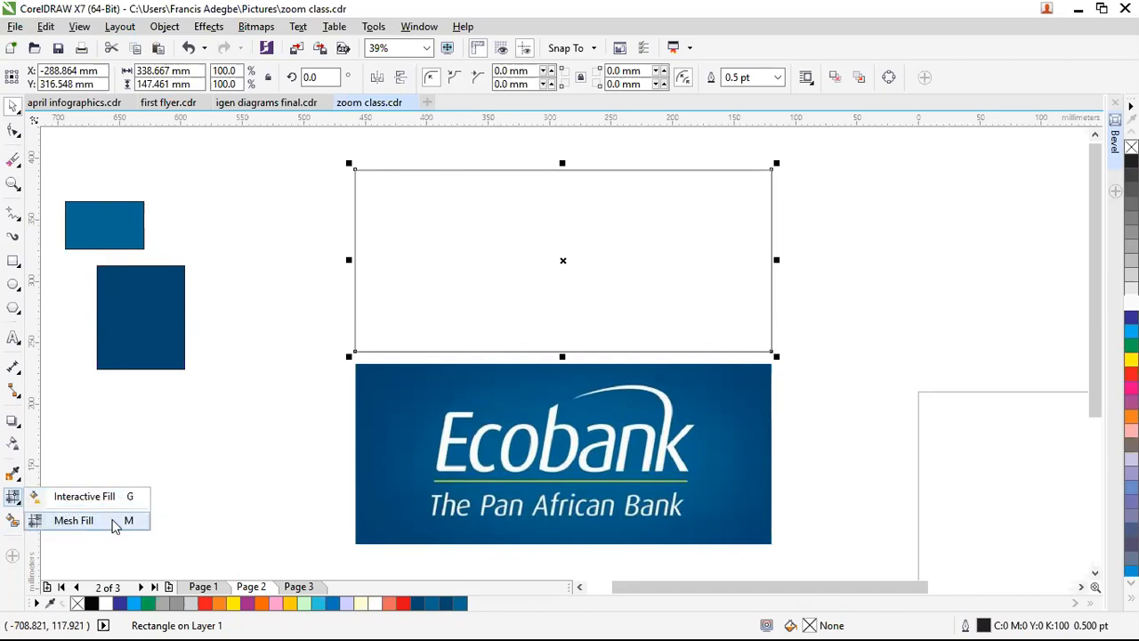
pyautogui.click(80, 521)
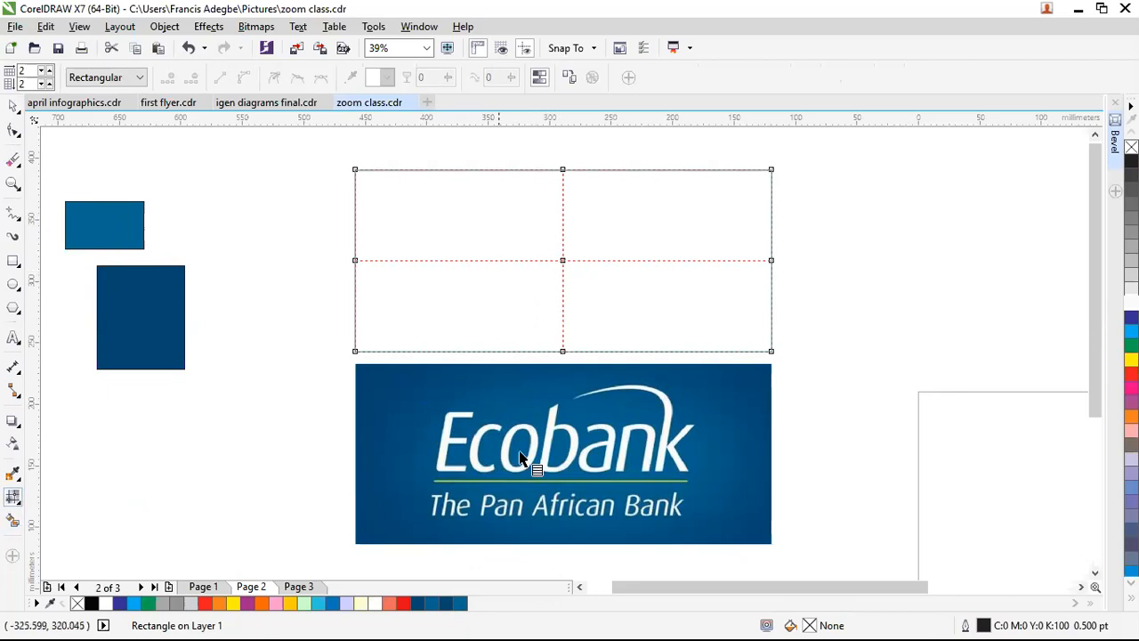
pyautogui.doubleClick(446, 603)
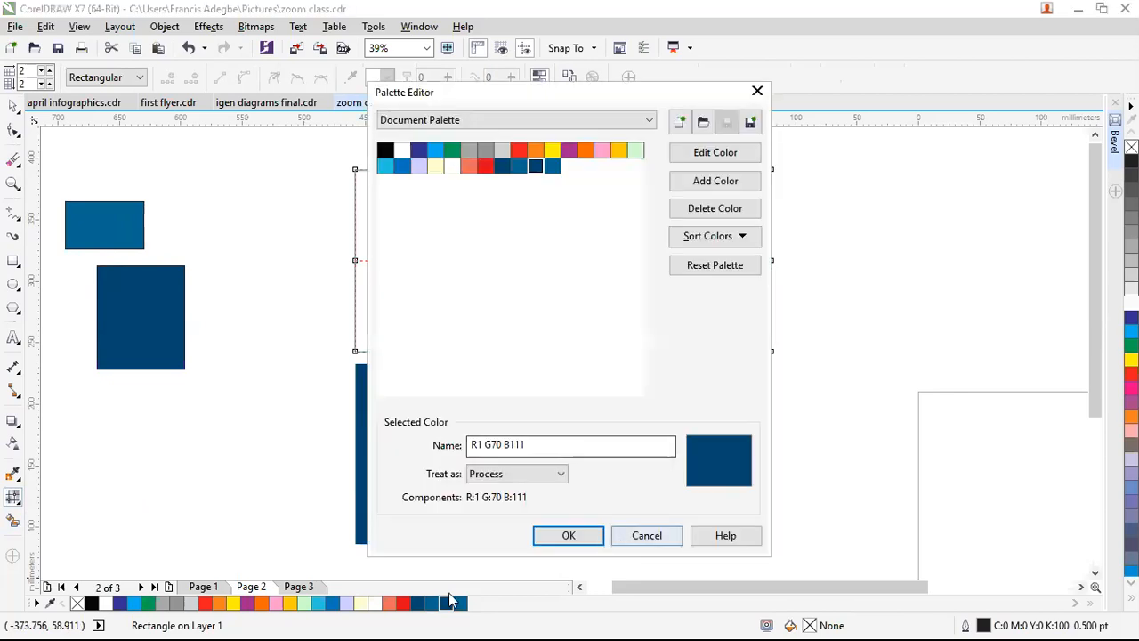
pyautogui.press('Escape')
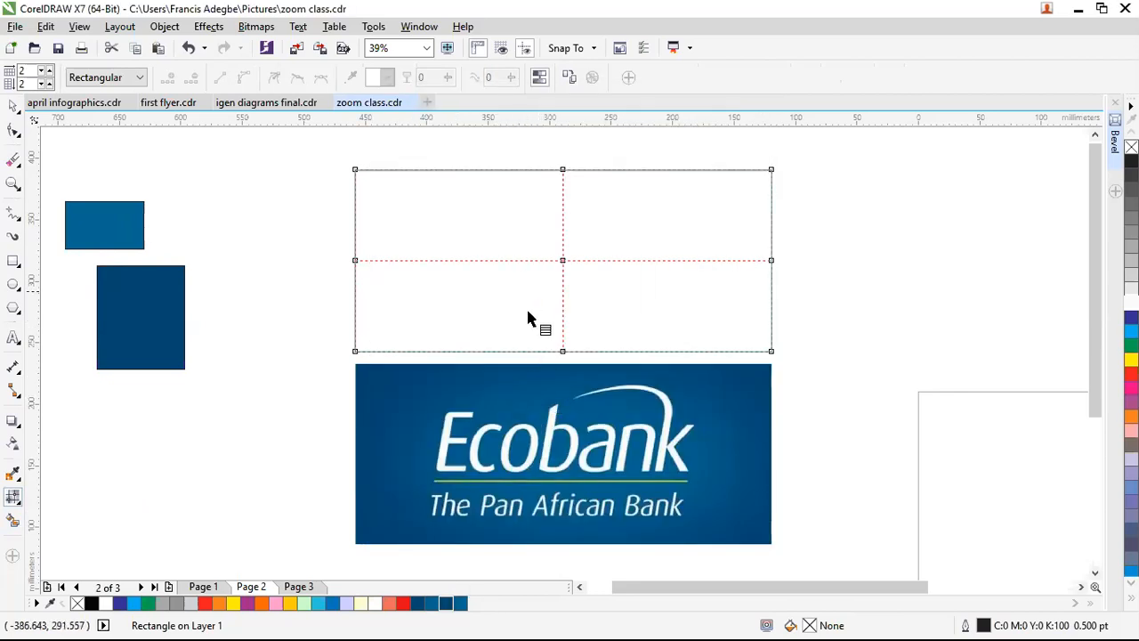
pyautogui.moveTo(334, 153); pyautogui.dragTo(800, 203)
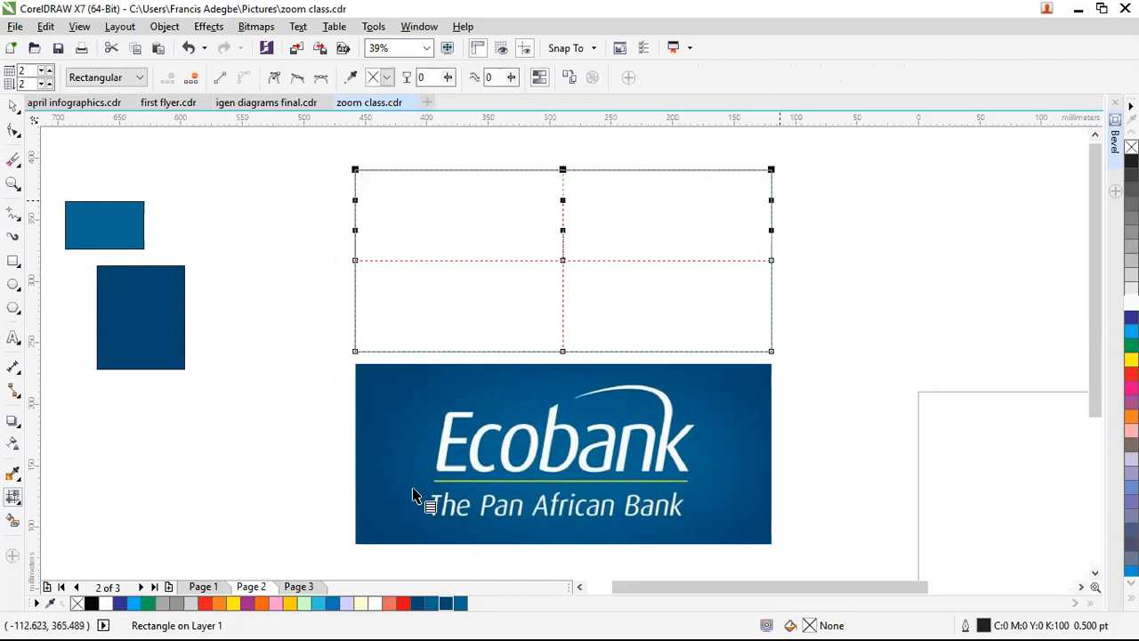
pyautogui.click(450, 604)
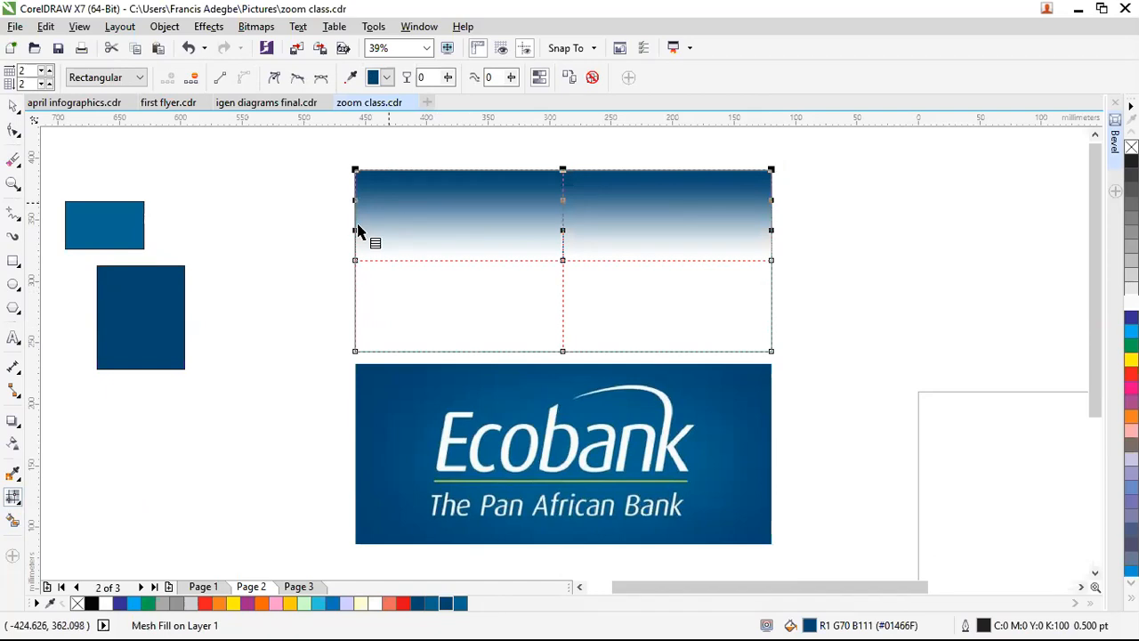
# Colour the mesh nodes along the rectangle's left, bottom and right edges dark blue #01466F
pyautogui.moveTo(396, 325); pyautogui.dragTo(399, 407)
pyautogui.click(442, 605)
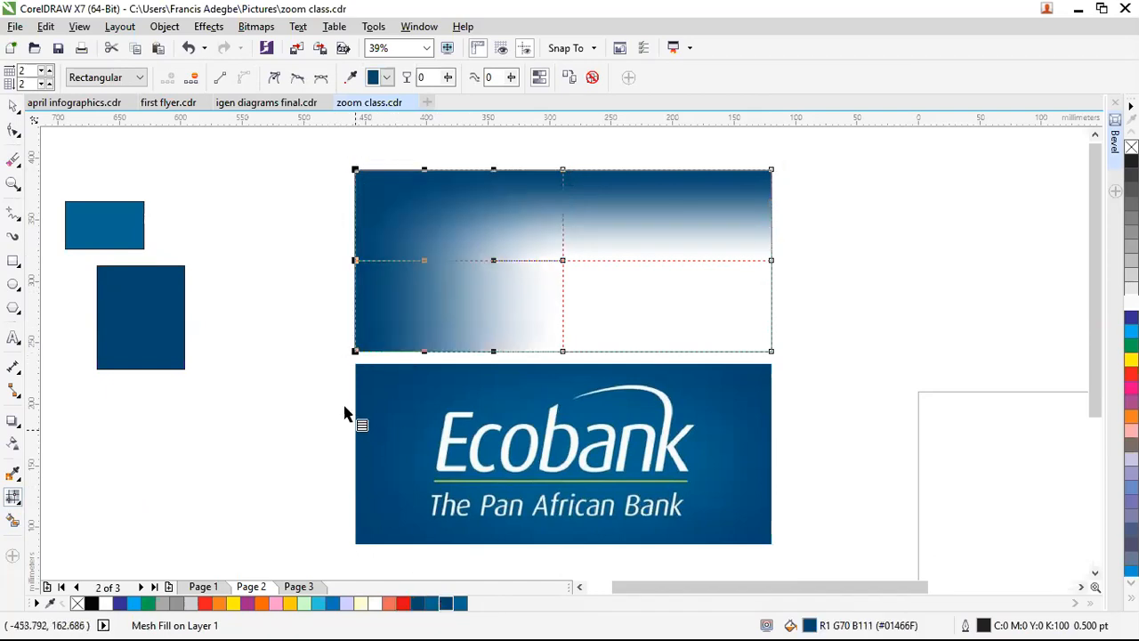
pyautogui.moveTo(324, 318); pyautogui.dragTo(812, 365)
pyautogui.click(448, 605)
pyautogui.moveTo(729, 151); pyautogui.dragTo(803, 369)
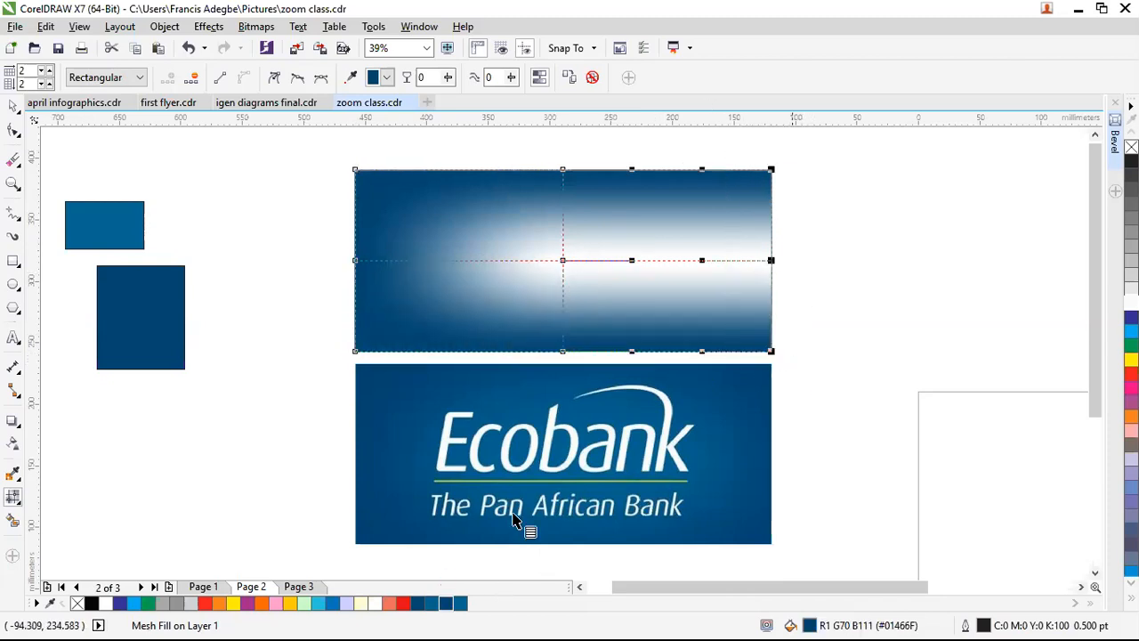
pyautogui.click(445, 605)
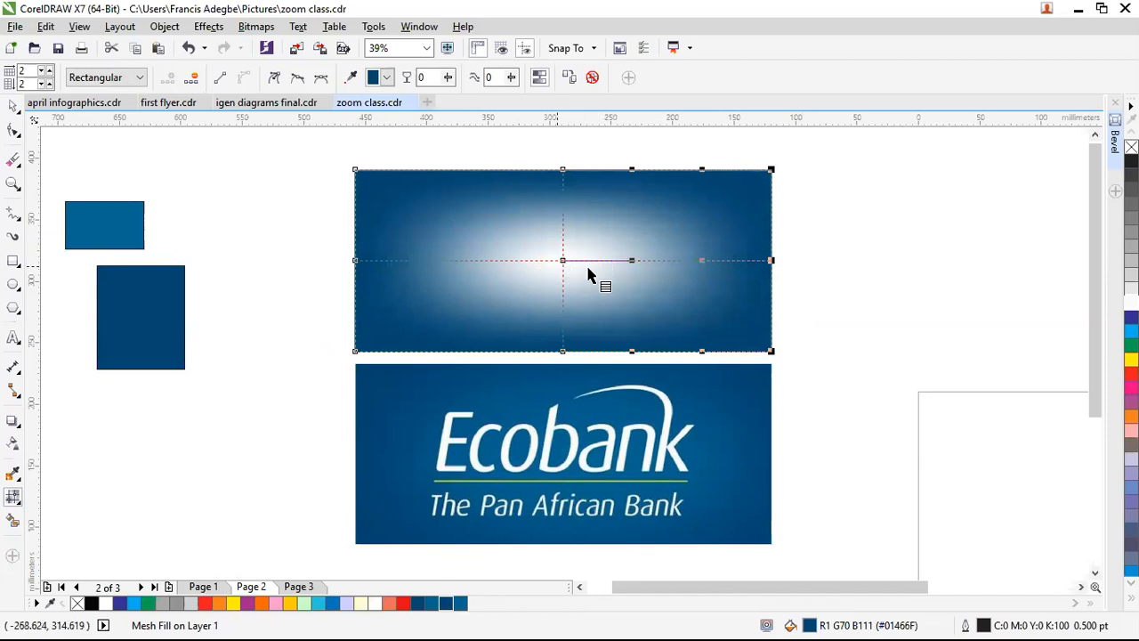
# Colour the mesh's centre node lighter blue #006890 and deselect the rectangle
pyautogui.moveTo(508, 231); pyautogui.dragTo(618, 297)
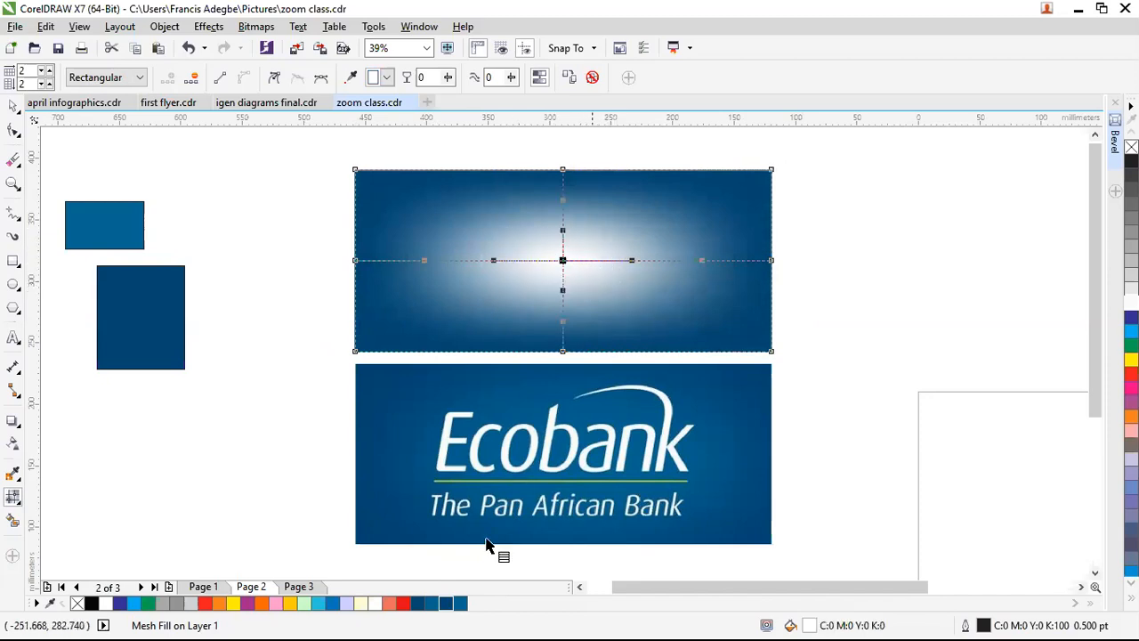
pyautogui.click(459, 604)
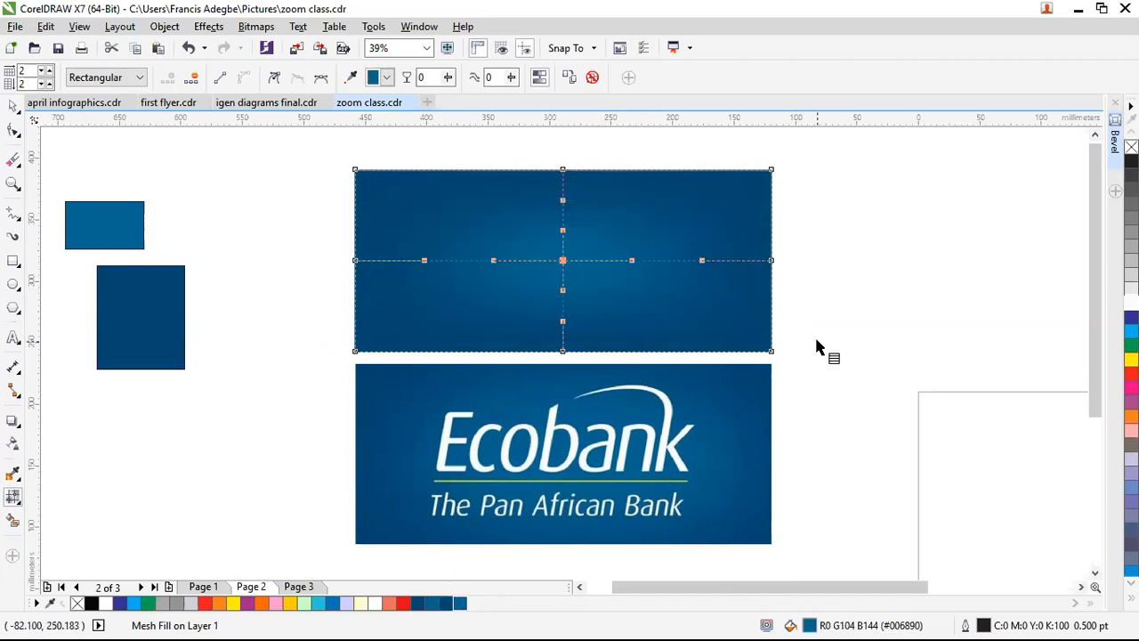
pyautogui.click(13, 106)
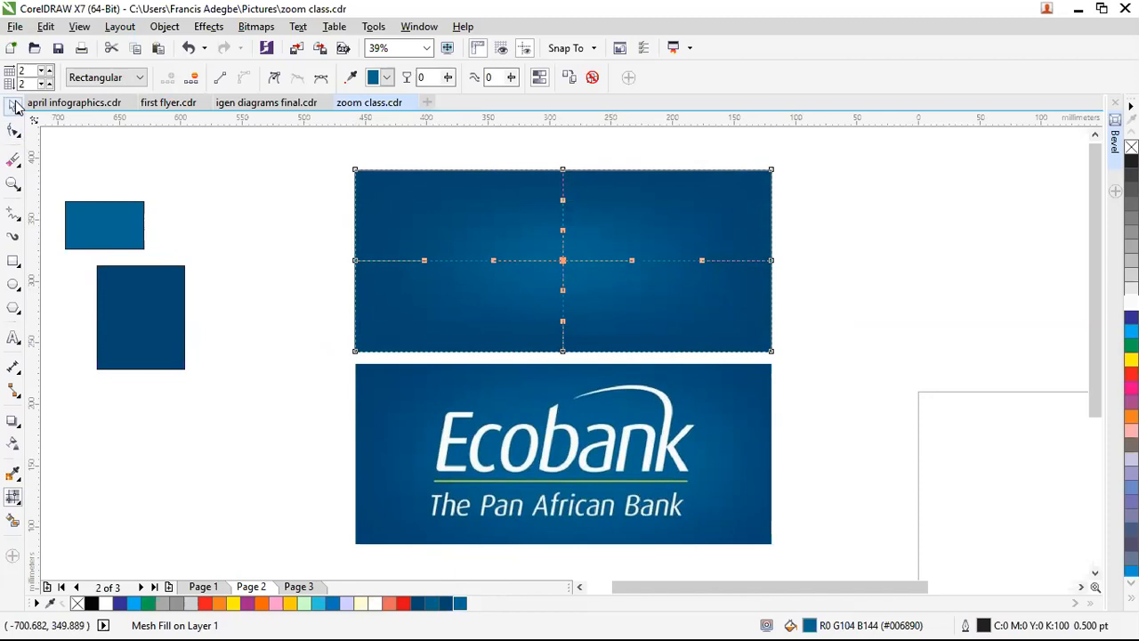
pyautogui.click(214, 160)
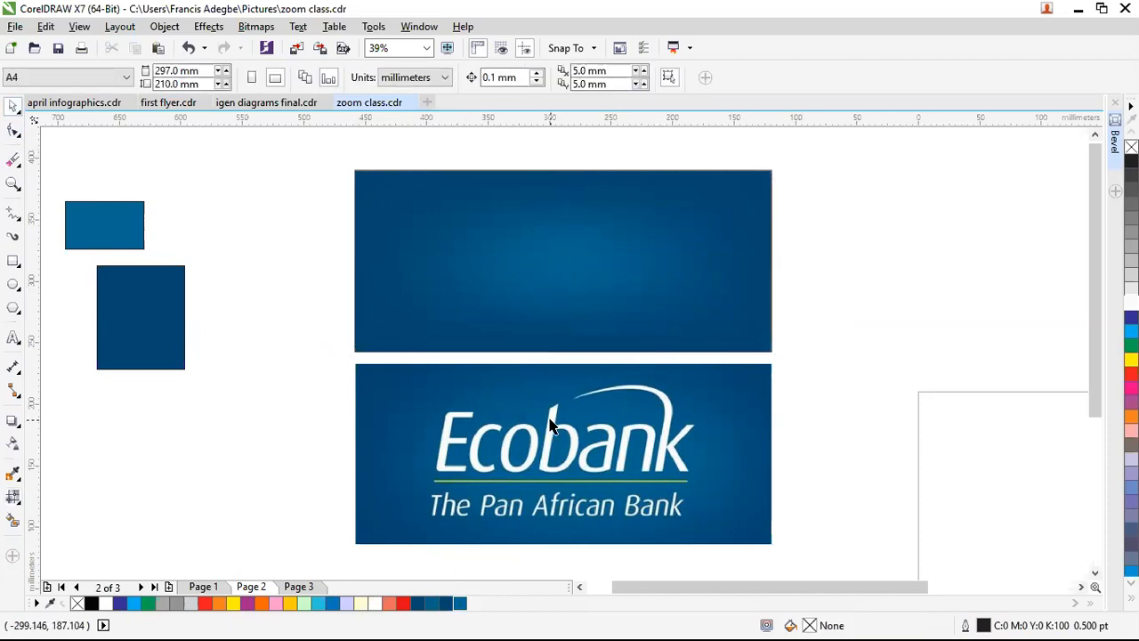
# Move the dark blue swatch directly beneath the lighter blue swatch, roughly aligning their left edges
pyautogui.click(142, 333)
pyautogui.moveTo(142, 332); pyautogui.dragTo(109, 321)
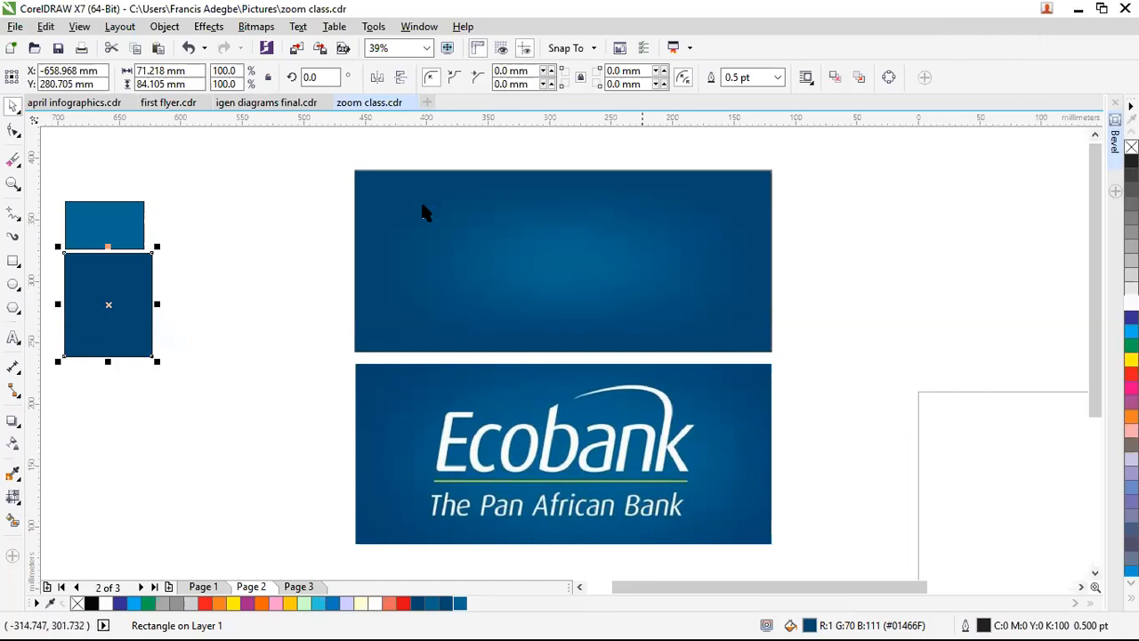
pyautogui.scroll(2, 541, 280)
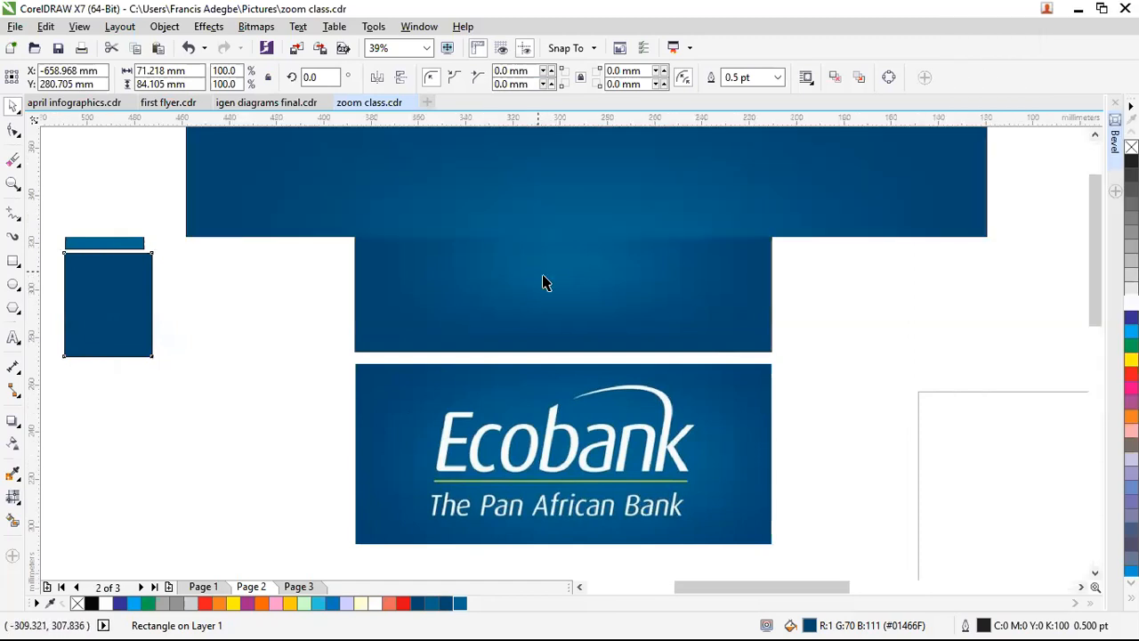
pyautogui.scroll(-2, 569, 277)
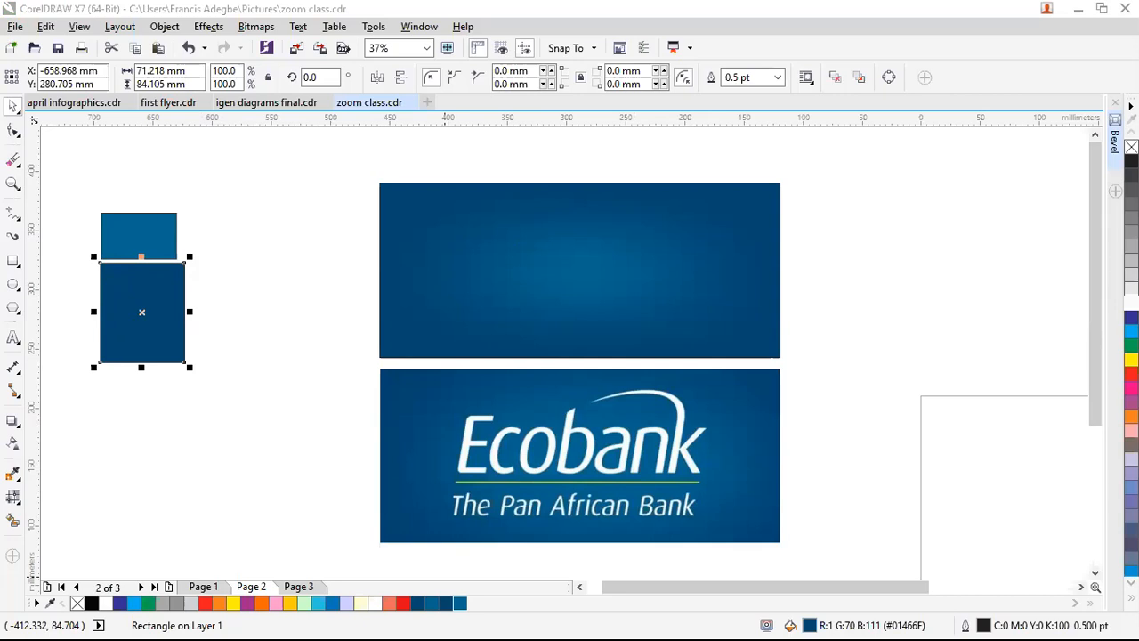
# Switch to the browser, close the Fun Snax Cheese Balls image preview, and return to CorelDRAW with nothing selected
pyautogui.hotkey('alt', 'Tab')
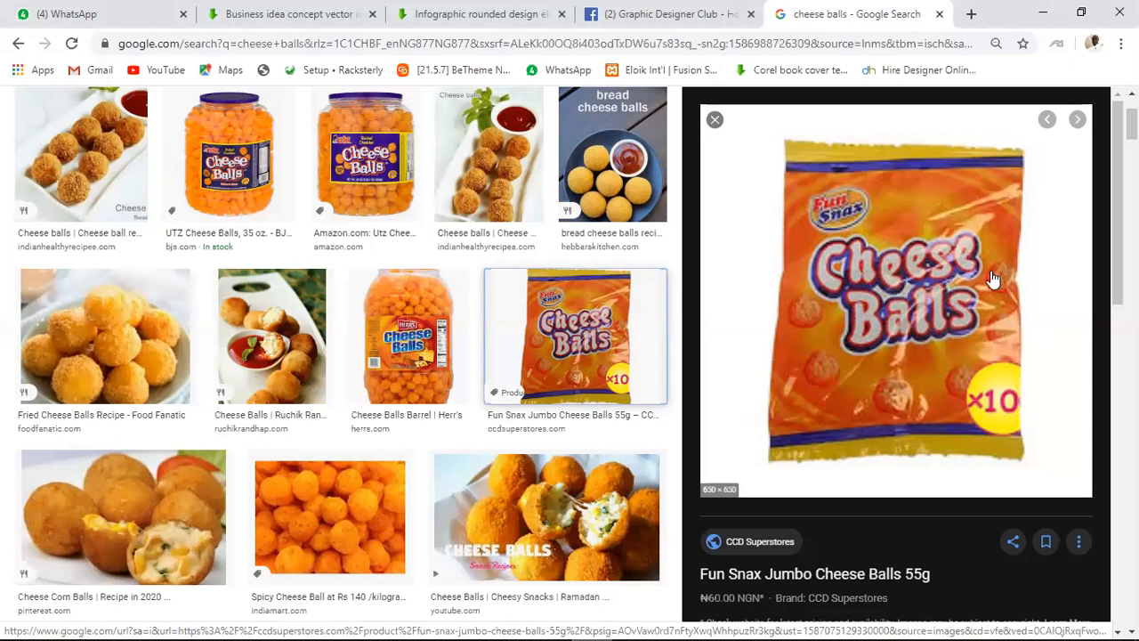
pyautogui.click(715, 119)
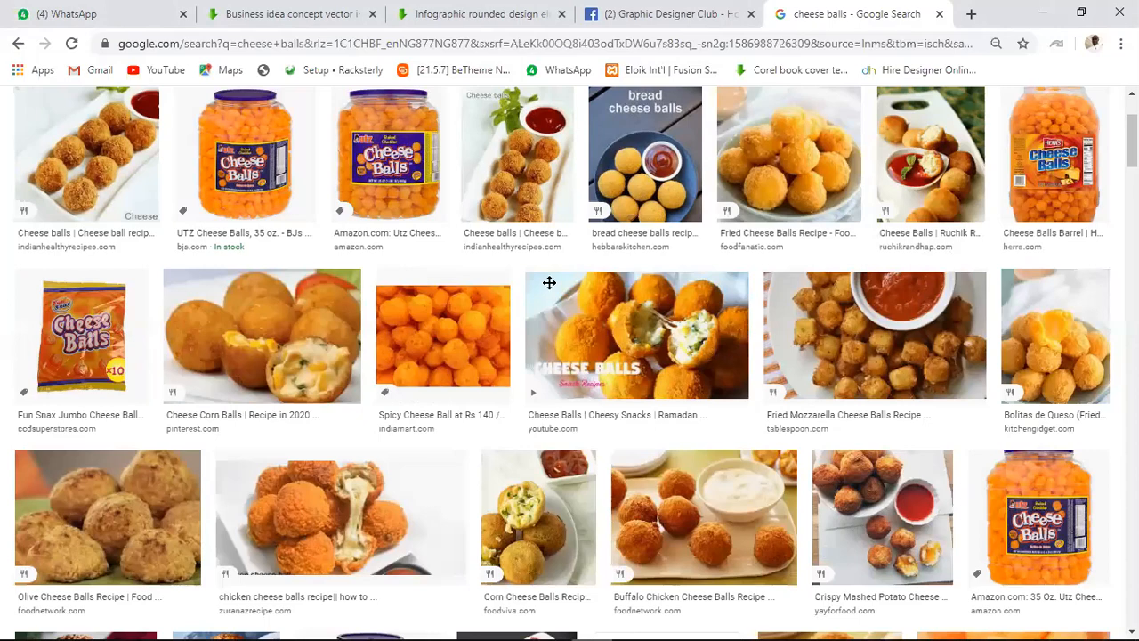
pyautogui.hotkey('alt', 'Tab')
pyautogui.press('Escape')
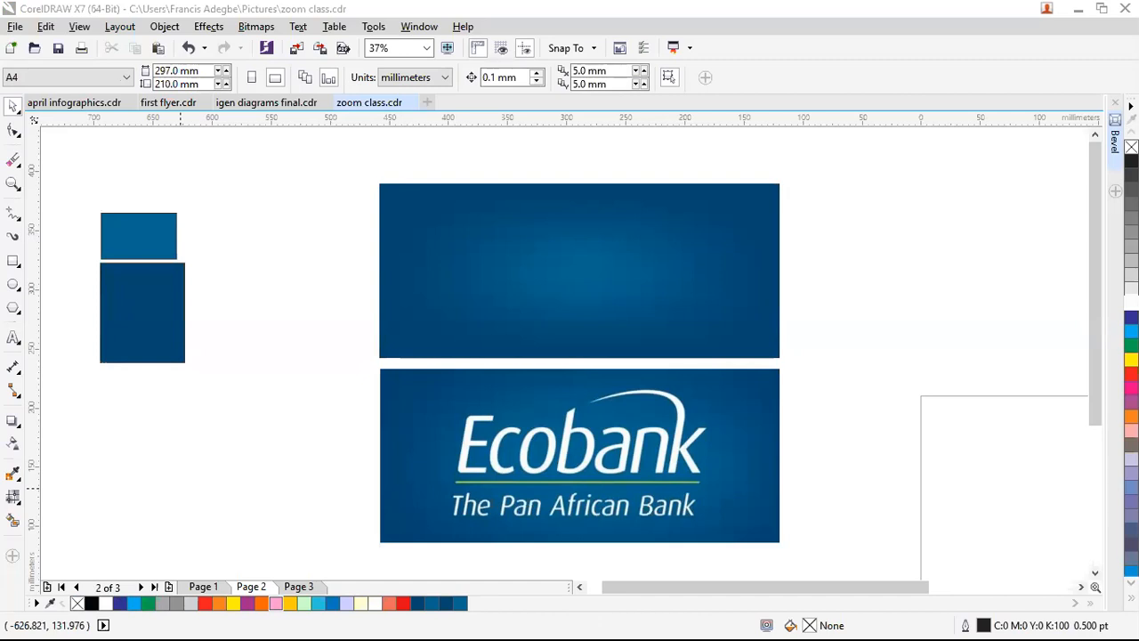
# Add the artistic text "Ecobank" in 24 pt Arial on the blue gradient rectangle
pyautogui.click(13, 337)
pyautogui.click(469, 283)
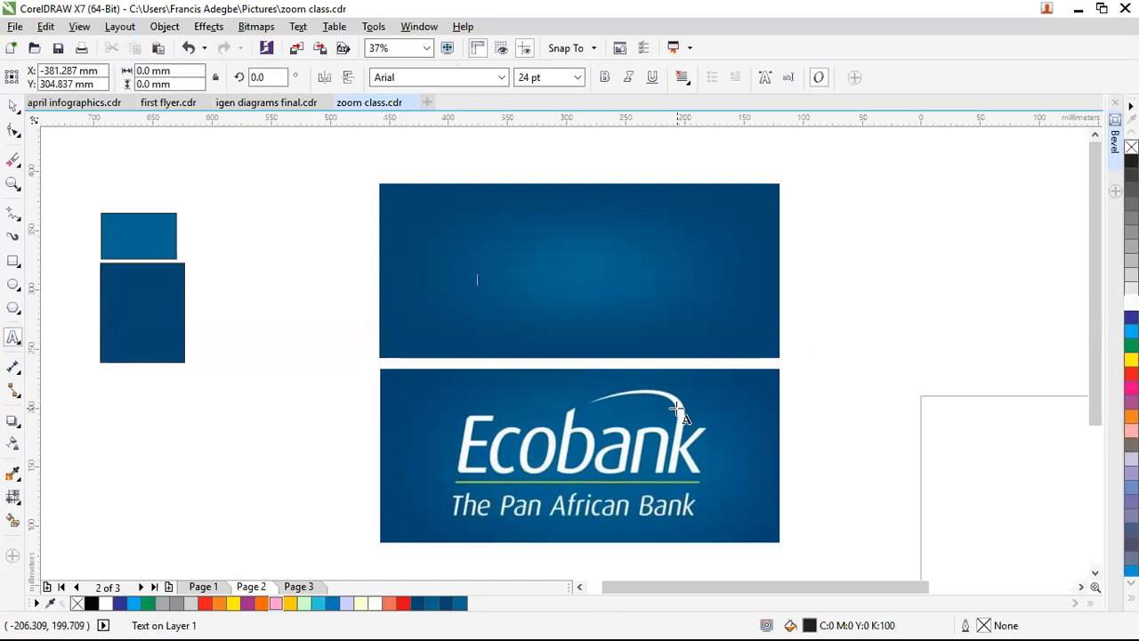
pyautogui.write('Ecobank')
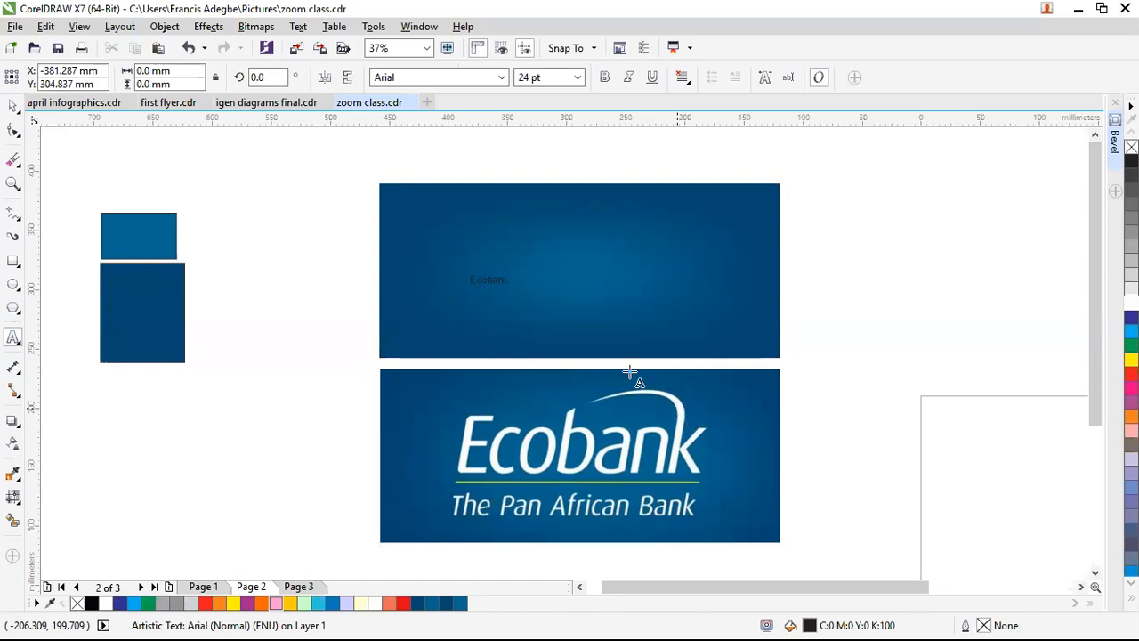
pyautogui.hotkey('ctrl', 'space')
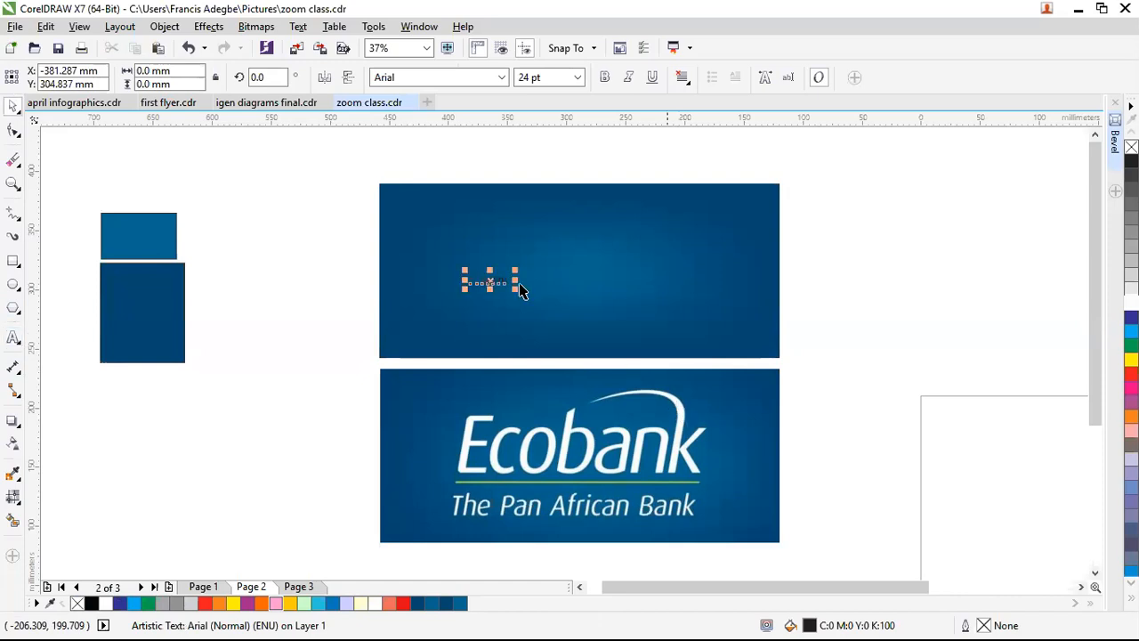
# Enlarge the Ecobank text to about 189 mm wide, centre it roughly on the gradient rectangle, and colour it white
pyautogui.moveTo(525, 293); pyautogui.dragTo(651, 356)
pyautogui.moveTo(561, 297); pyautogui.dragTo(577, 260)
pyautogui.moveTo(671, 279); pyautogui.dragTo(716, 331)
pyautogui.moveTo(614, 271)
pyautogui.mouseDown()
pyautogui.moveTo(594, 267)
pyautogui.moveTo(610, 269)
pyautogui.moveTo(609, 280)
pyautogui.mouseUp()
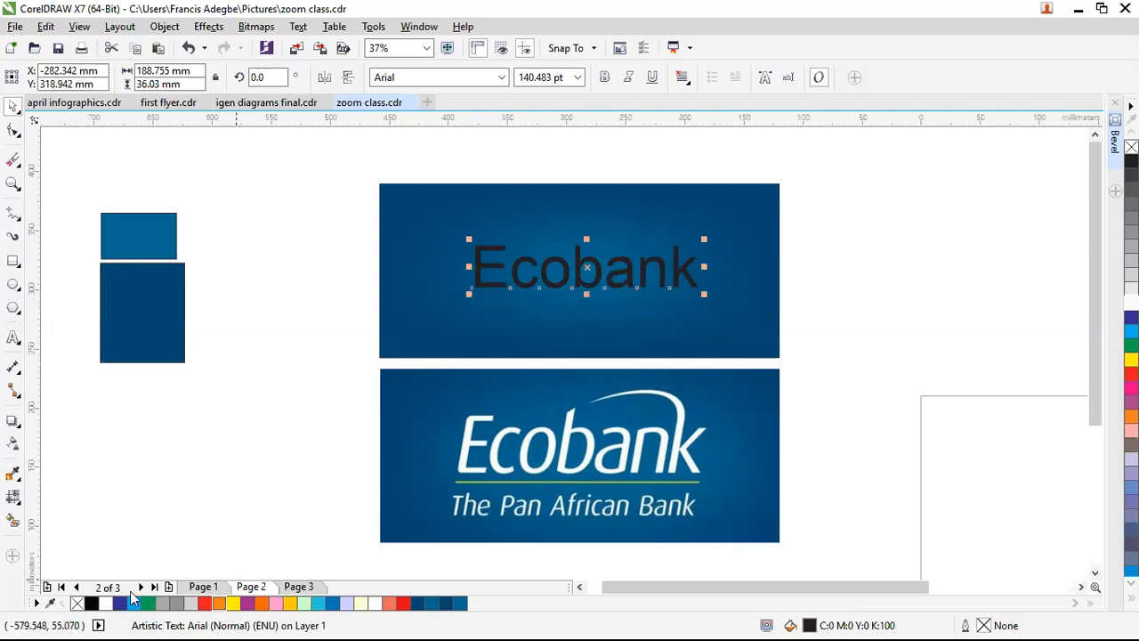
pyautogui.click(105, 604)
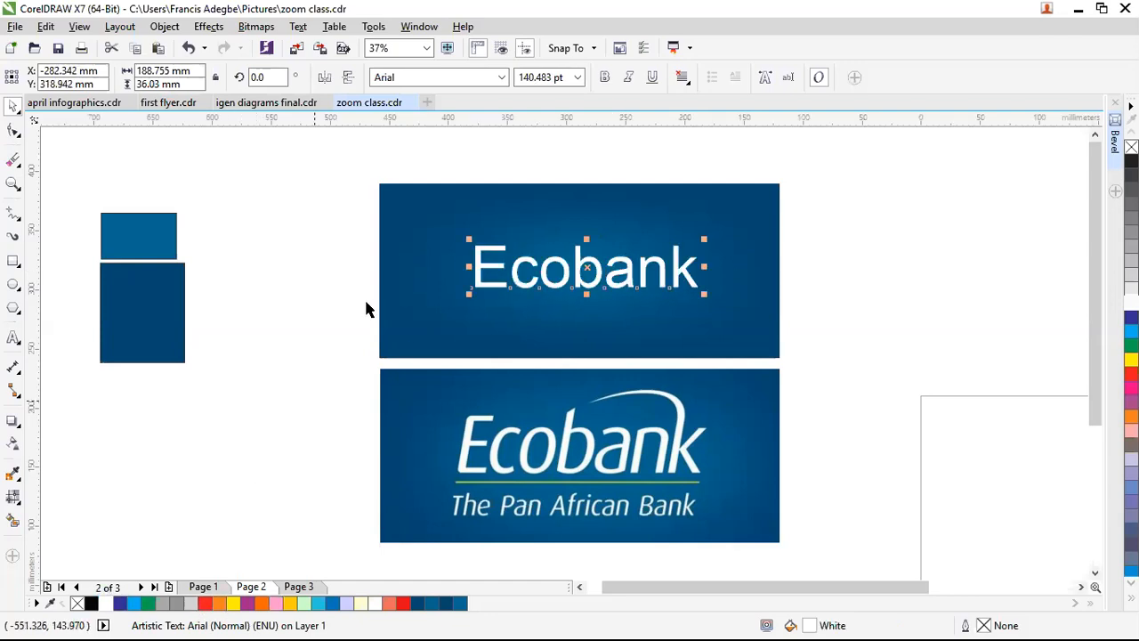
# Change the font of the Ecobank text to Calibri
pyautogui.click(502, 78)
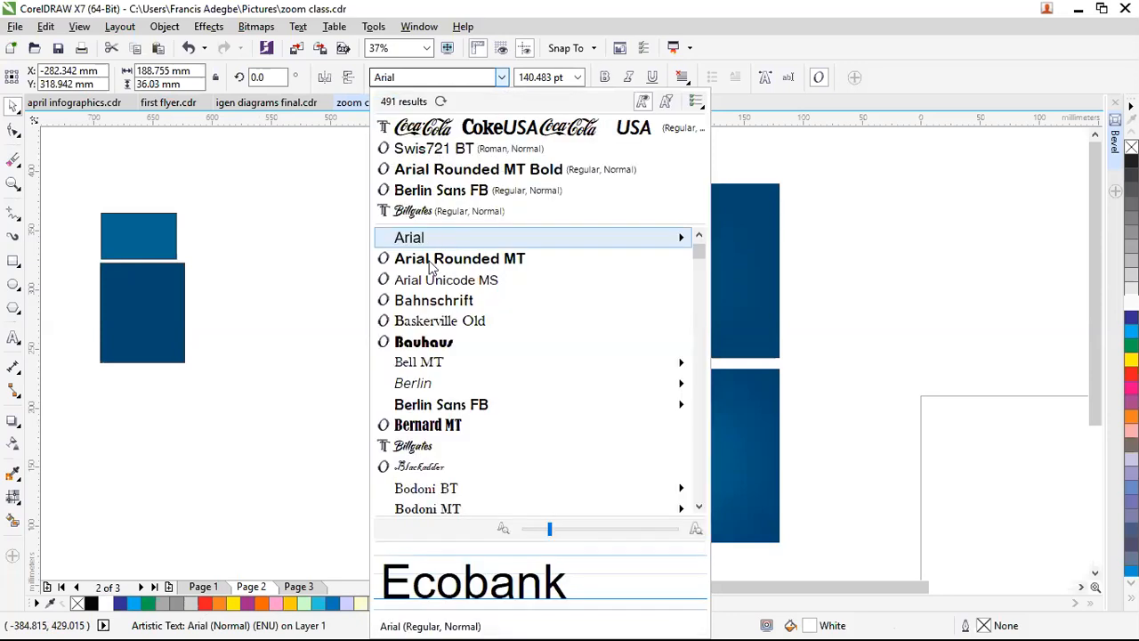
pyautogui.scroll(1, 427, 283)
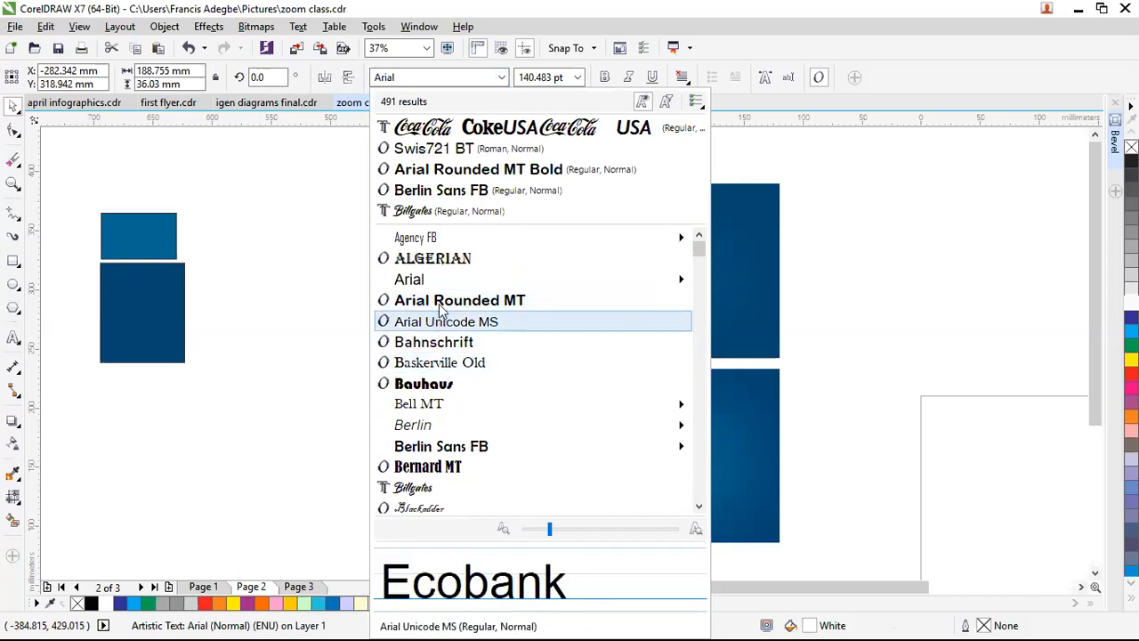
pyautogui.scroll(-1, 437, 307)
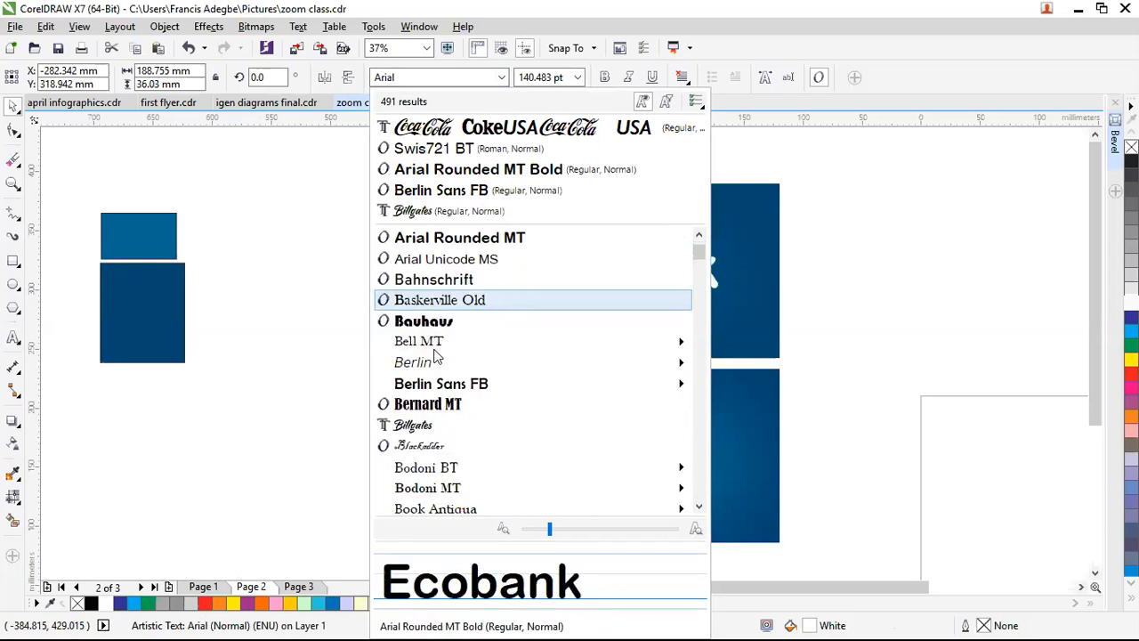
pyautogui.scroll(-6, 437, 425)
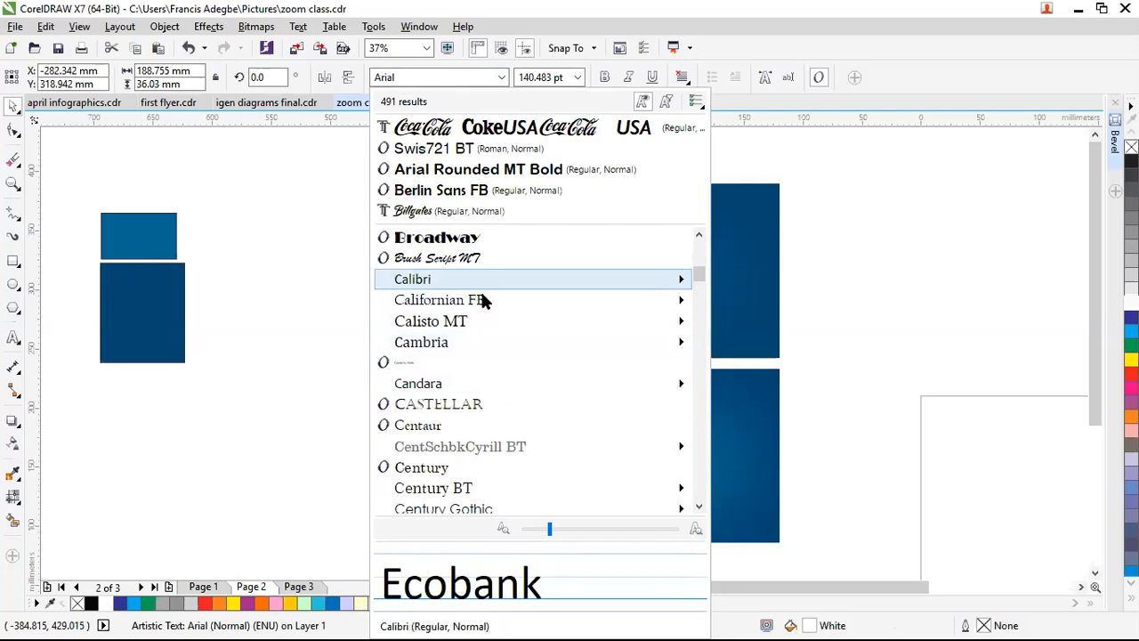
pyautogui.press('Return')
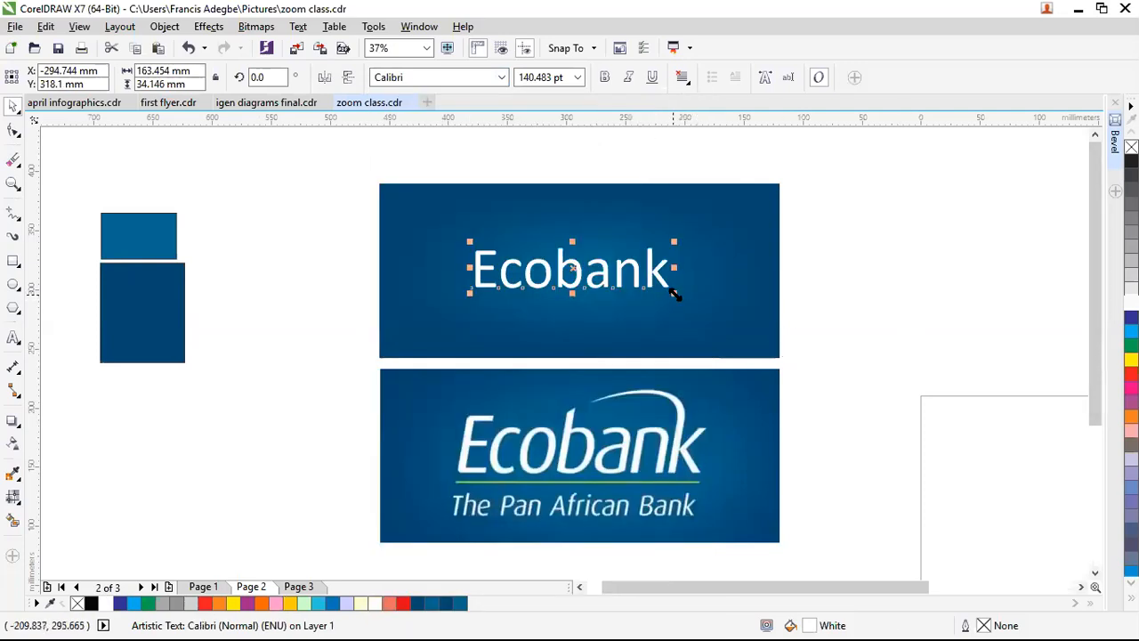
# Enlarge the Ecobank text to about 215 mm wide and centre it horizontally on the gradient rectangle
pyautogui.moveTo(675, 294); pyautogui.dragTo(737, 247)
pyautogui.keyDown('shift'); pyautogui.click(735, 238); pyautogui.keyUp('shift')
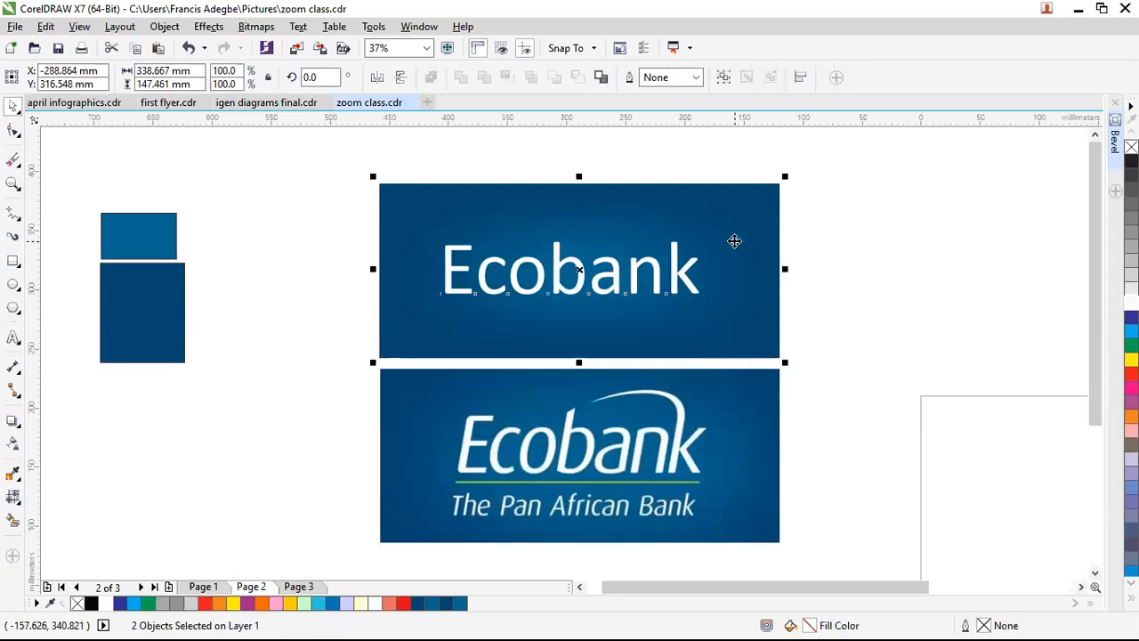
pyautogui.press('c')
pyautogui.click(723, 363)
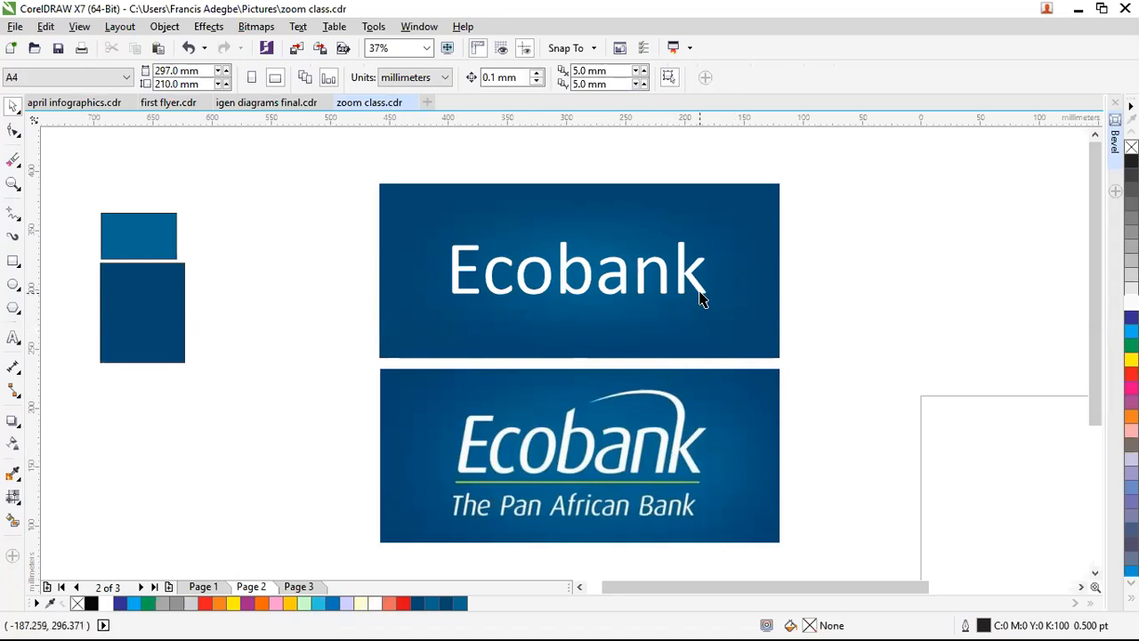
# Break the Ecobank text above the reference logo apart into individual letters
pyautogui.press('z')
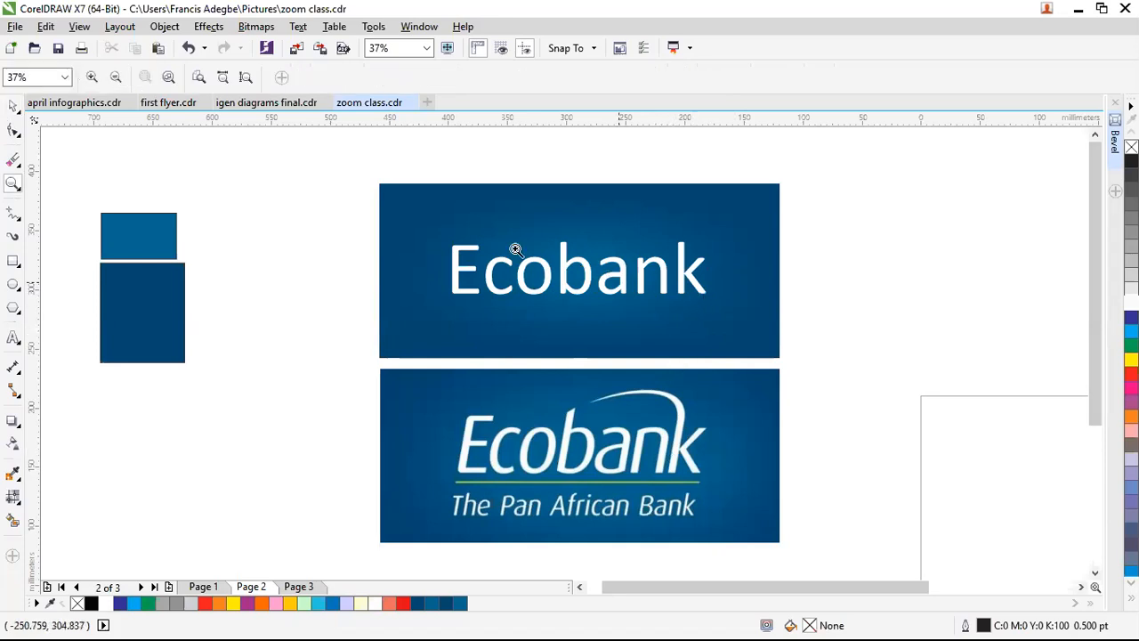
pyautogui.moveTo(377, 223); pyautogui.dragTo(765, 508)
pyautogui.click(763, 376)
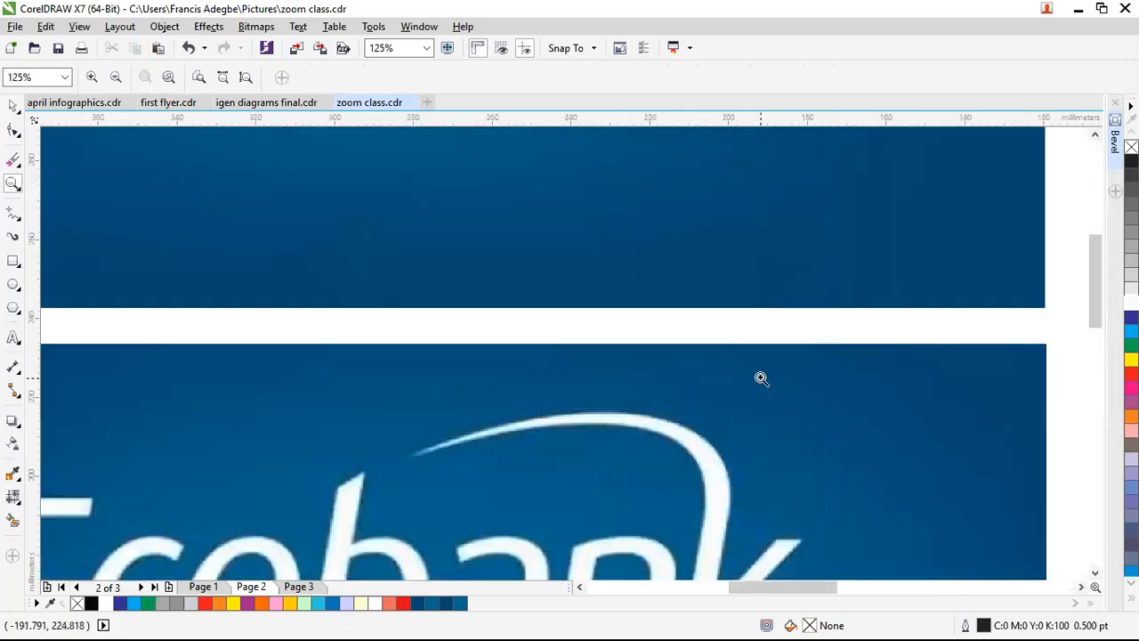
pyautogui.scroll(-5, 754, 382)
pyautogui.moveTo(603, 279); pyautogui.dragTo(808, 457)
pyautogui.press('space')
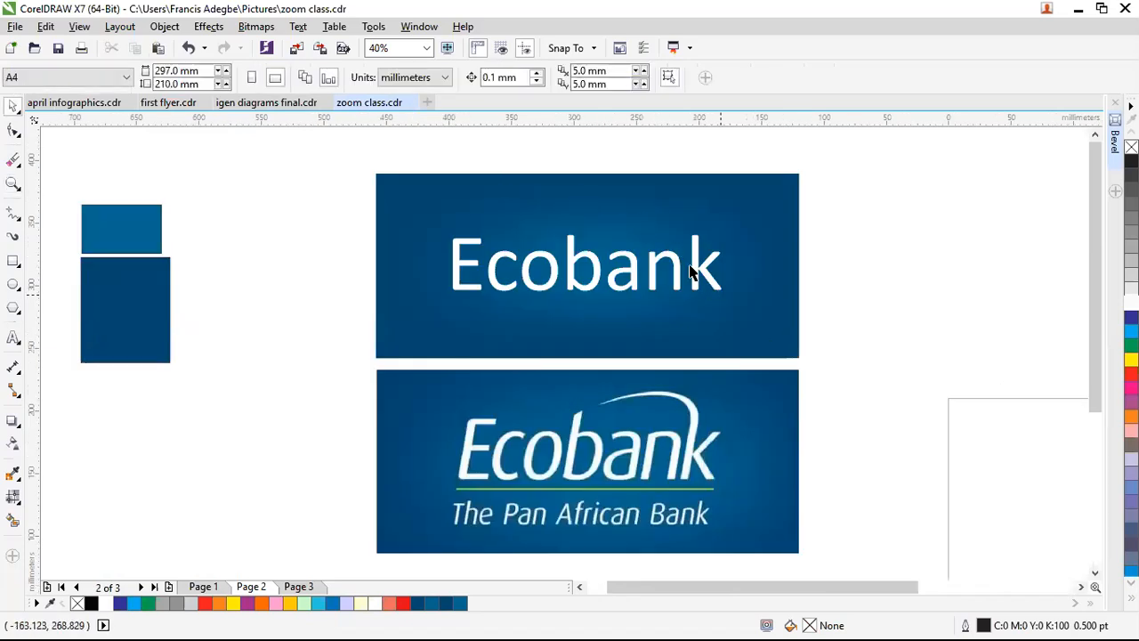
pyautogui.click(701, 279)
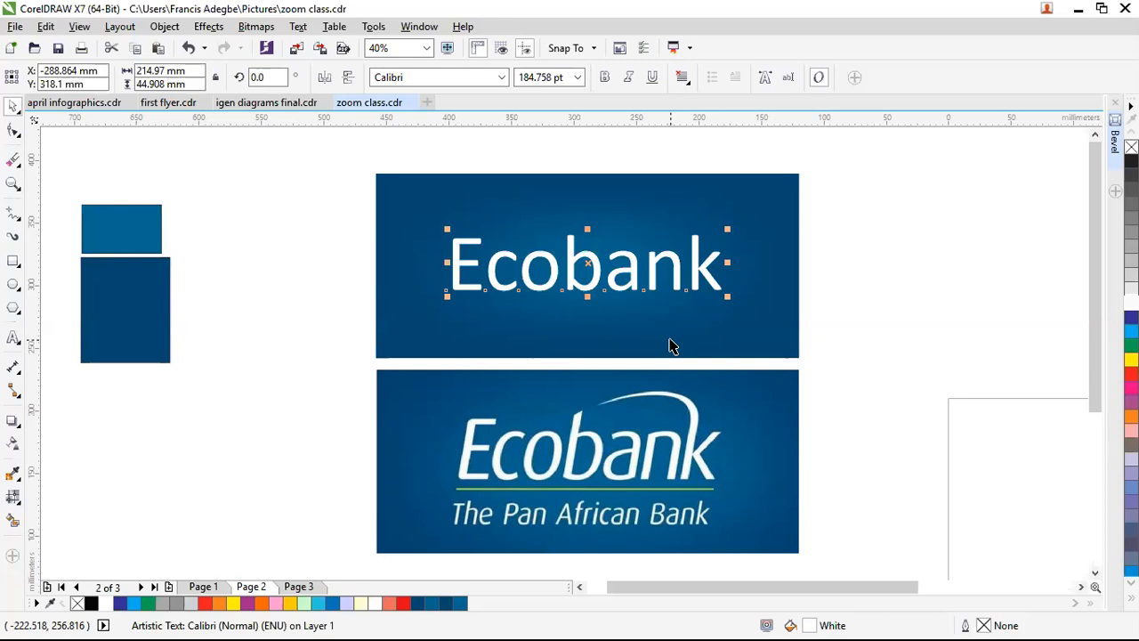
pyautogui.hotkey('ctrl', 'k')
# Convert the separated letter k to curves
pyautogui.click(695, 267)
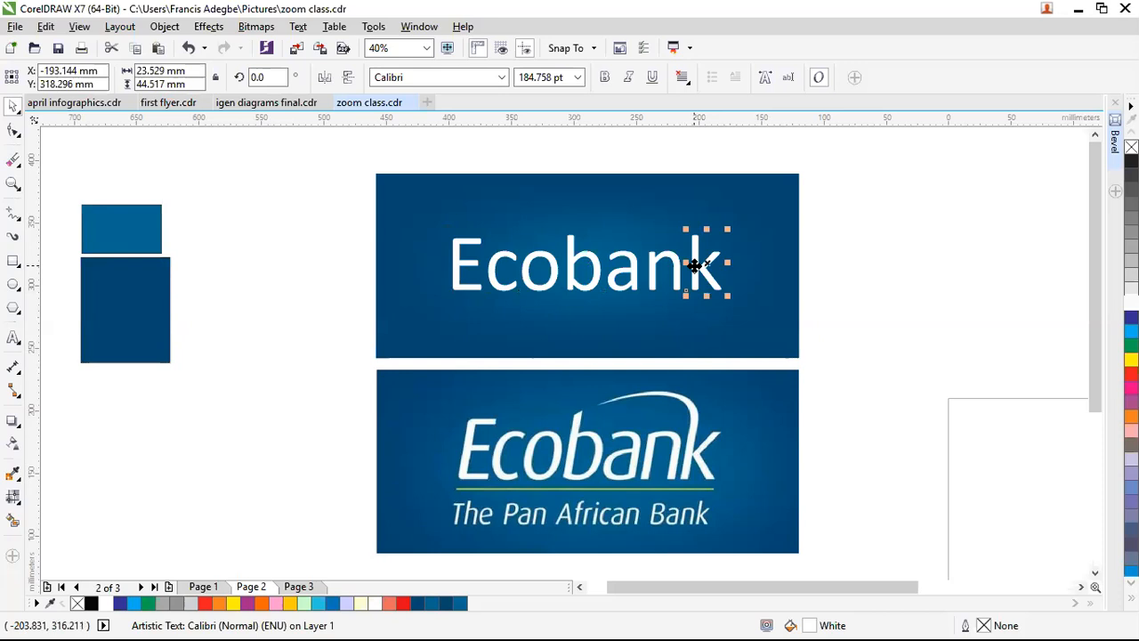
pyautogui.click(13, 131)
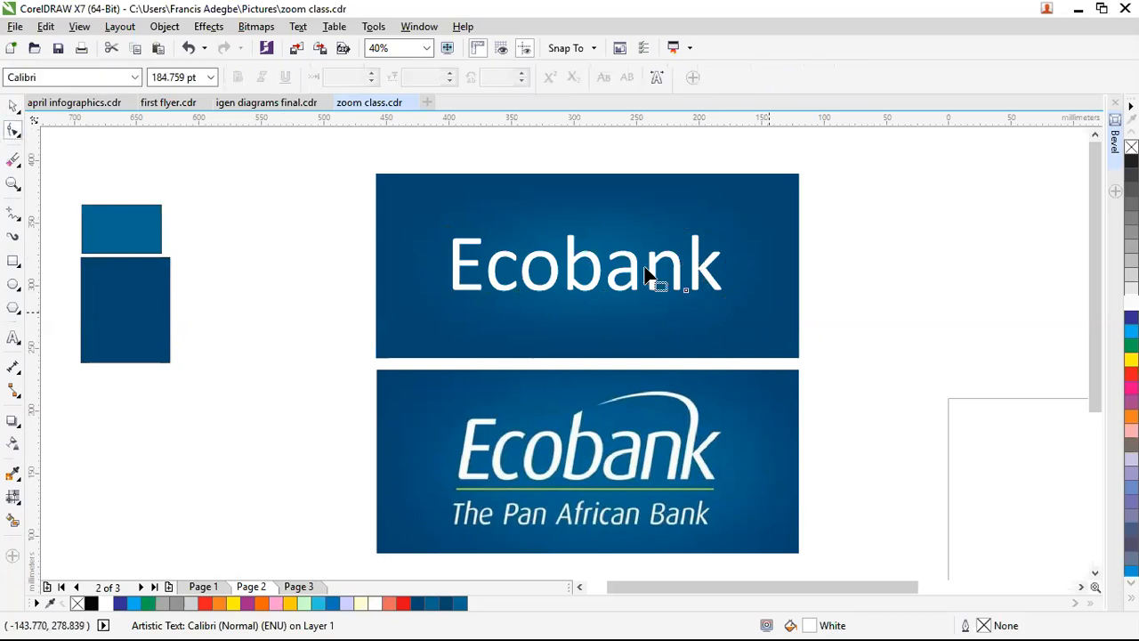
pyautogui.hotkey('ctrl', 'q')
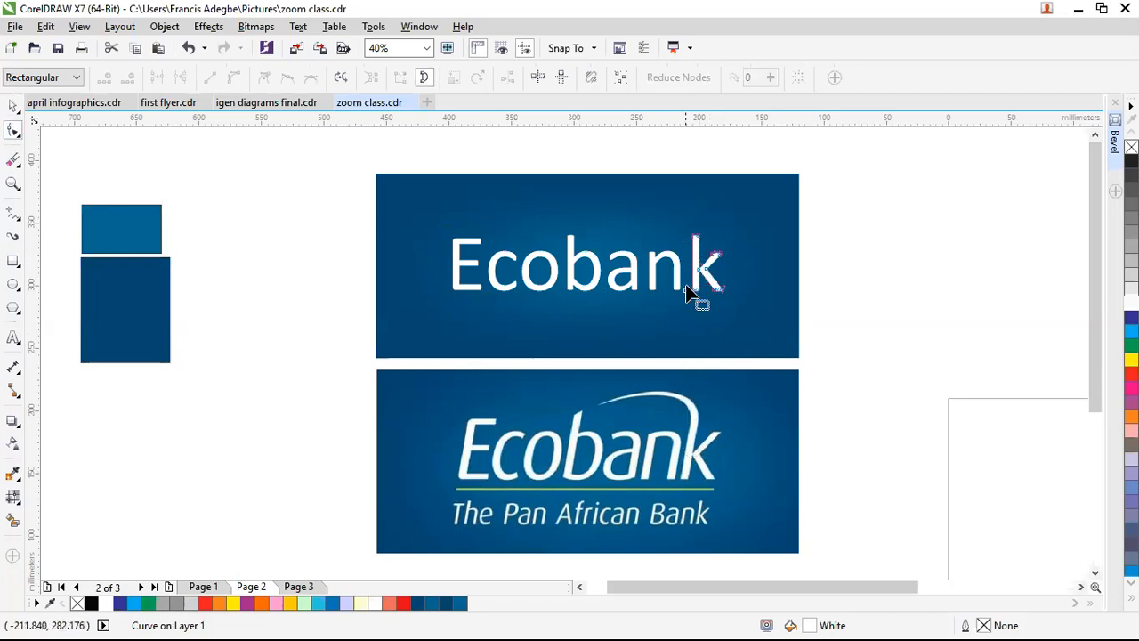
# Move the k curve down beside the final letter of the reference logo and show its nodes for editing
pyautogui.press('space')
pyautogui.moveTo(694, 276); pyautogui.dragTo(745, 463)
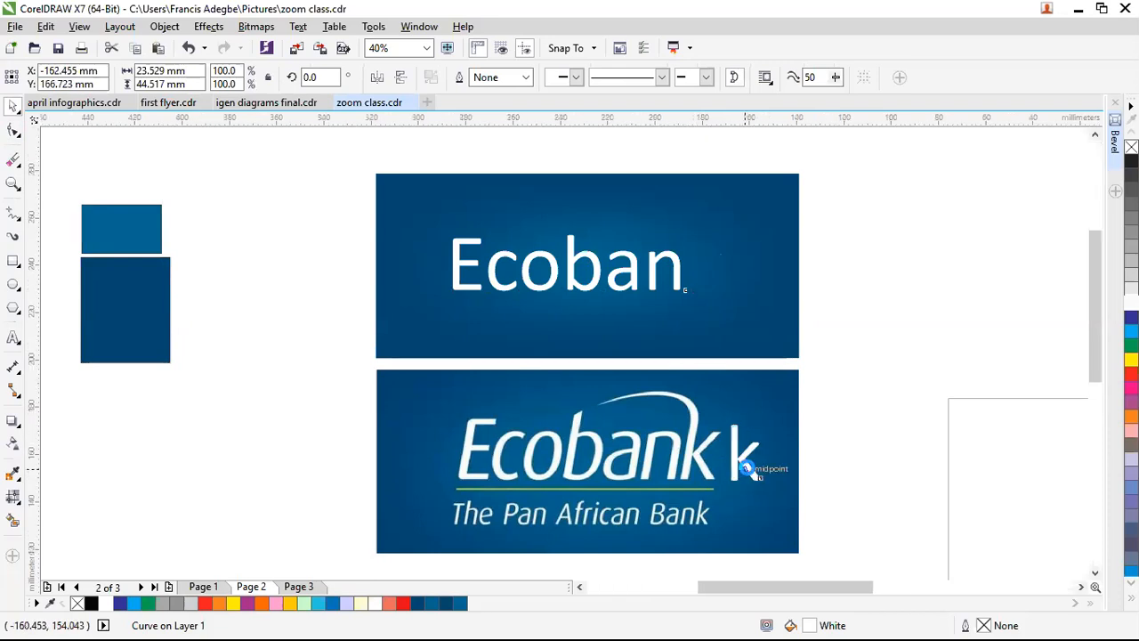
pyautogui.scroll(2, 747, 467)
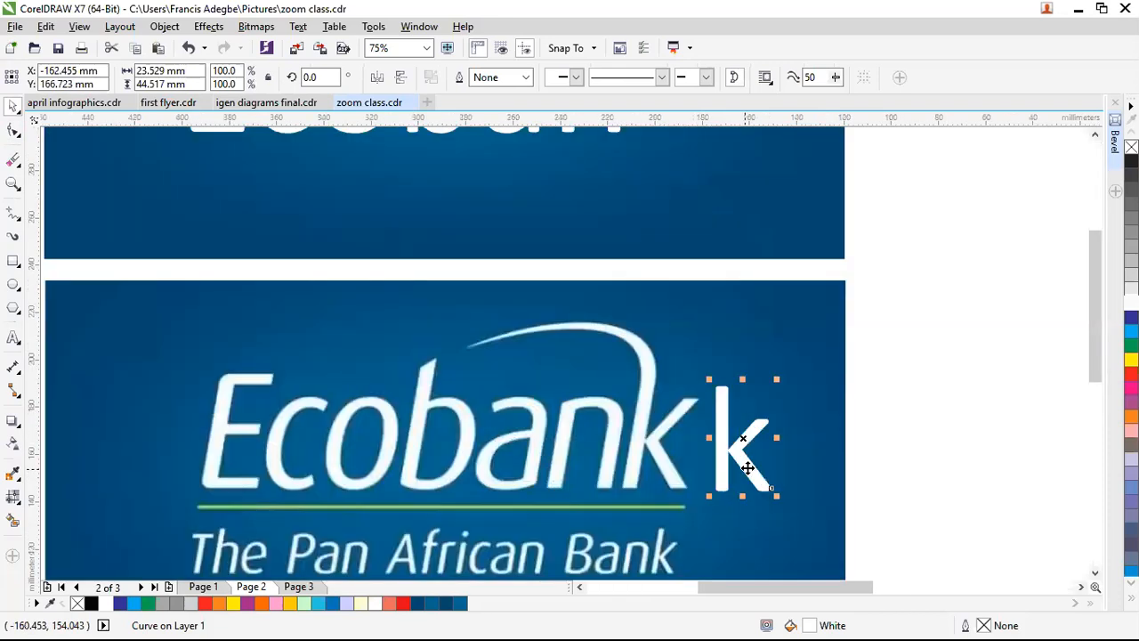
pyautogui.click(13, 130)
pyautogui.scroll(2, 806, 418)
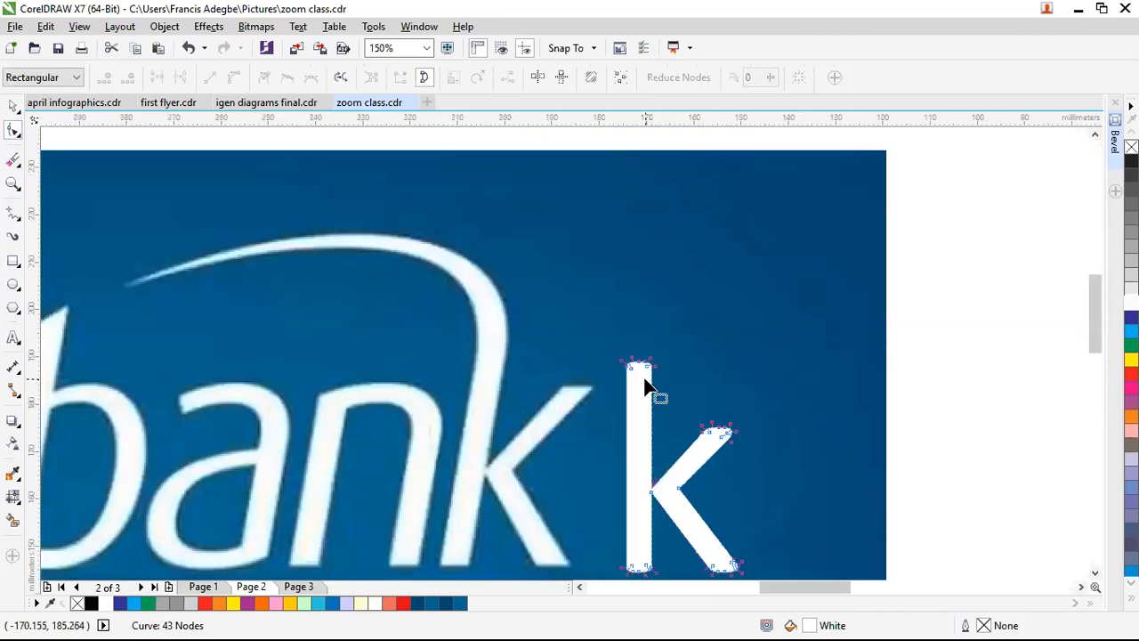
# Try pulling individual nodes at the top of the k's stem up and to the left, and undo the changes
pyautogui.scroll(4, 644, 383)
pyautogui.moveTo(530, 259); pyautogui.dragTo(728, 398)
pyautogui.scroll(-2, 813, 391)
pyautogui.moveTo(712, 356); pyautogui.dragTo(633, 264)
pyautogui.moveTo(692, 360); pyautogui.dragTo(557, 297)
pyautogui.hotkey('ctrl', 'z')
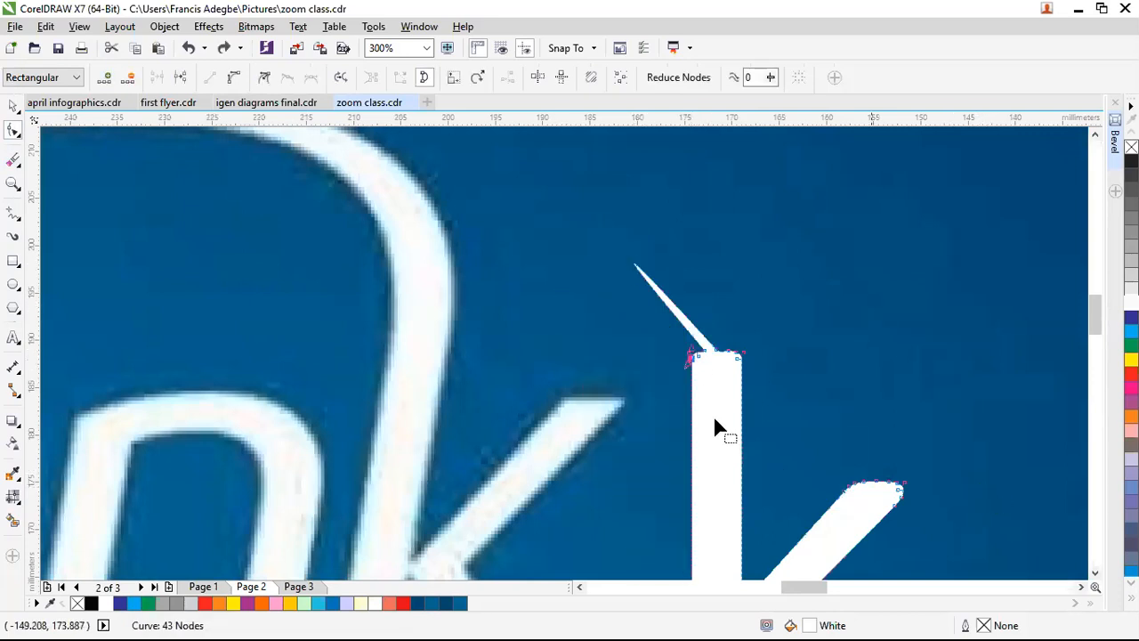
pyautogui.hotkey('ctrl', 'z')
# Move all the nodes at the top of the k's stem together, about 8 mm left and 4 mm up
pyautogui.moveTo(813, 397); pyautogui.dragTo(812, 398)
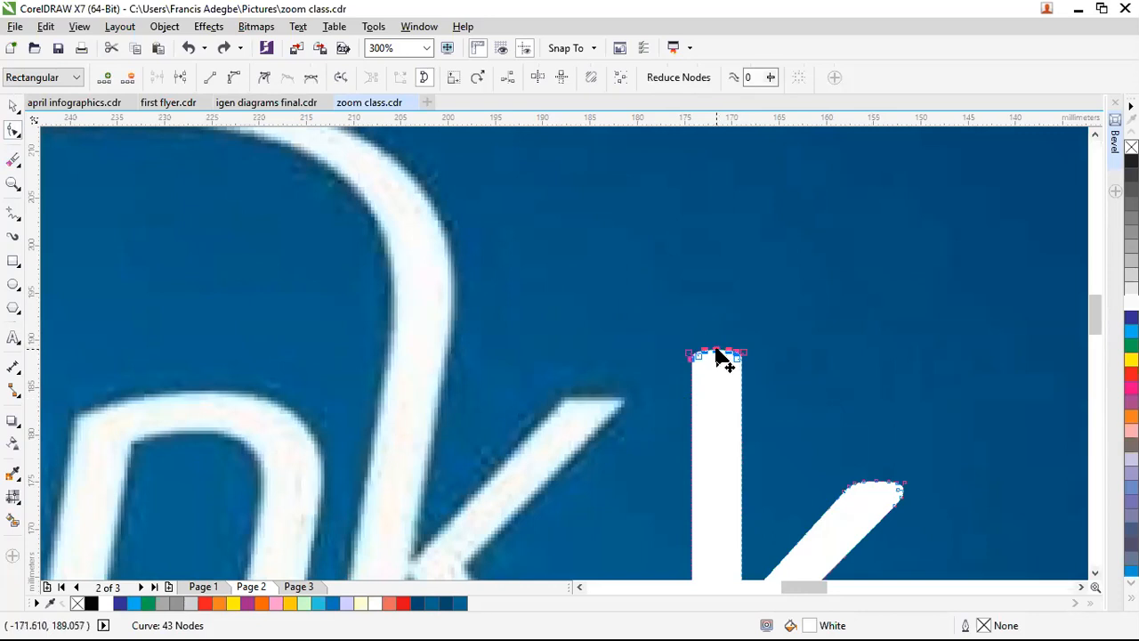
pyautogui.moveTo(716, 352); pyautogui.dragTo(639, 312)
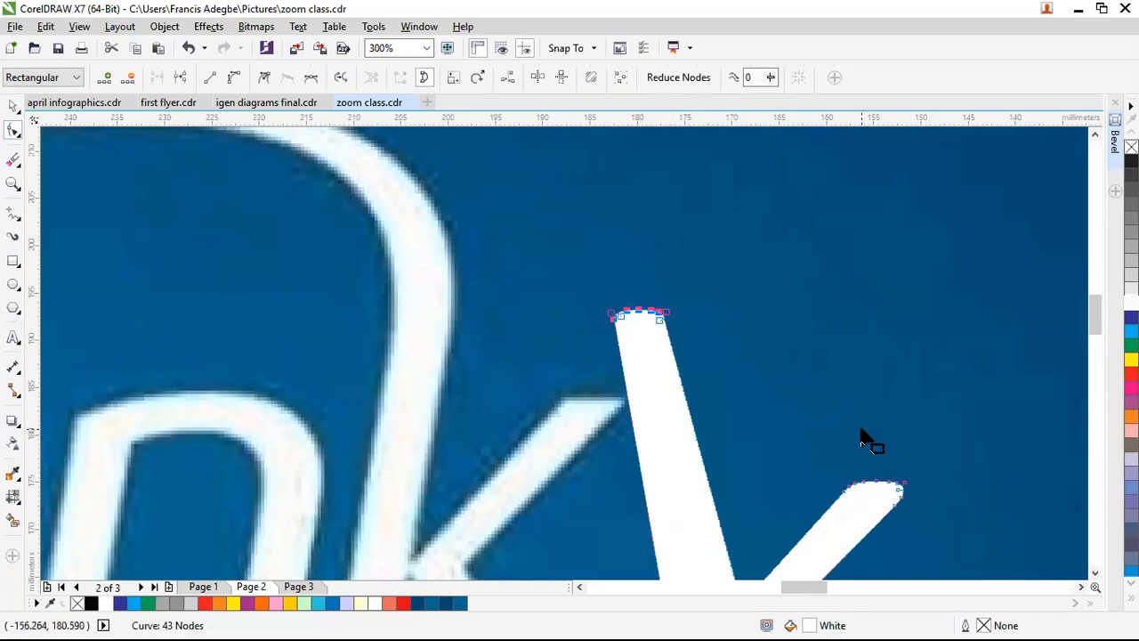
# Undo the last node move on the white k's stem and reselect the whole letter
pyautogui.hotkey('ctrl', 'z')
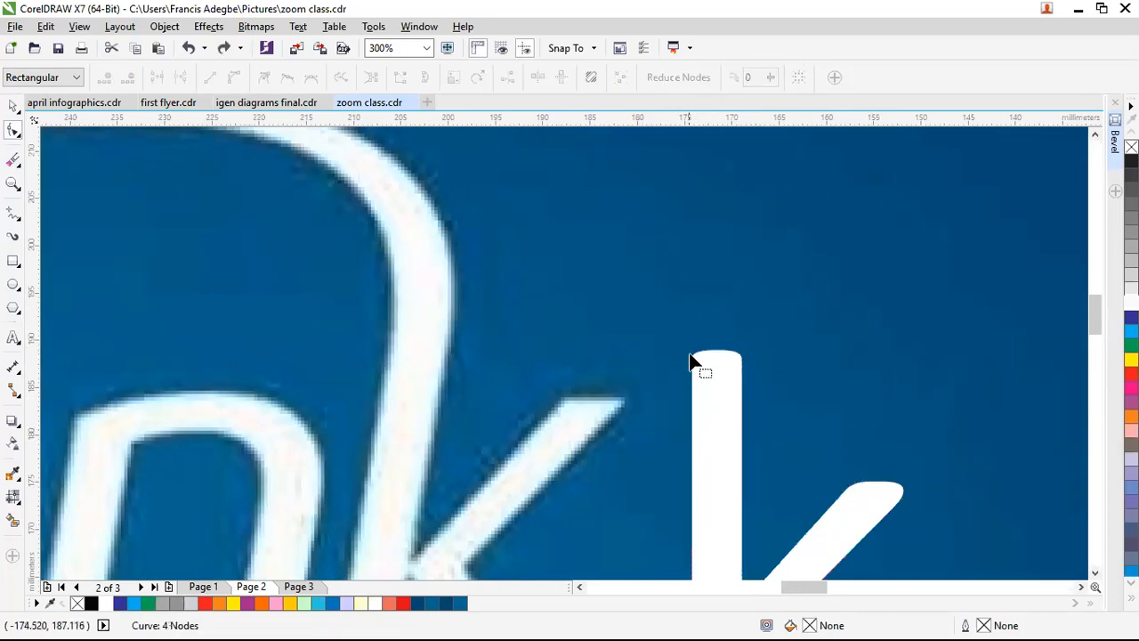
pyautogui.click(701, 364)
pyautogui.scroll(-3, 738, 407)
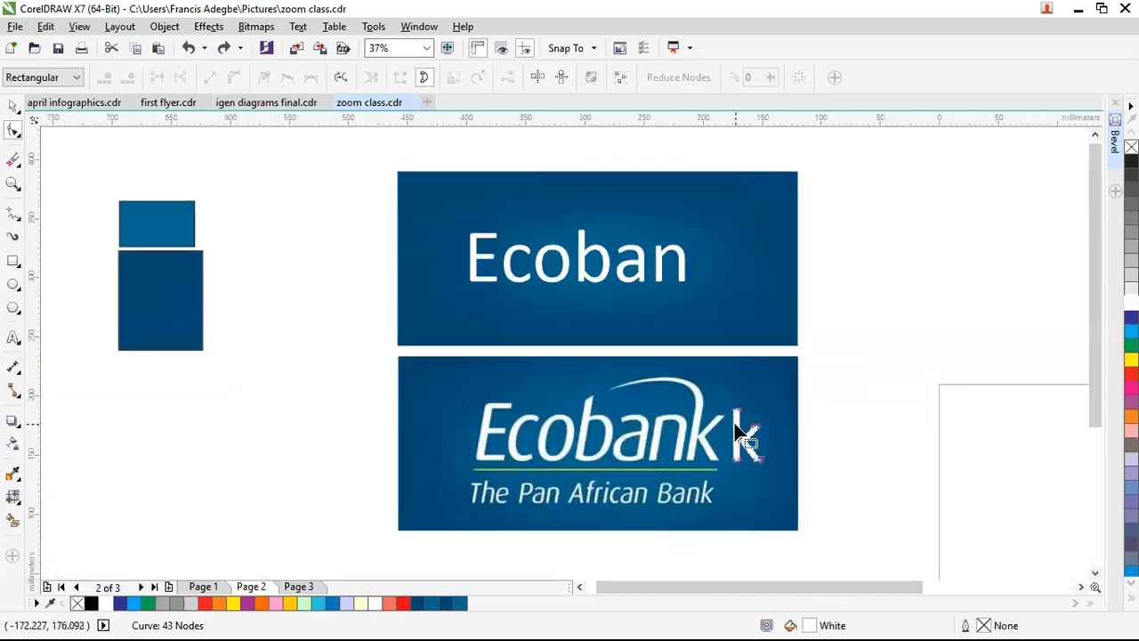
pyautogui.press('space')
pyautogui.scroll(1, 725, 438)
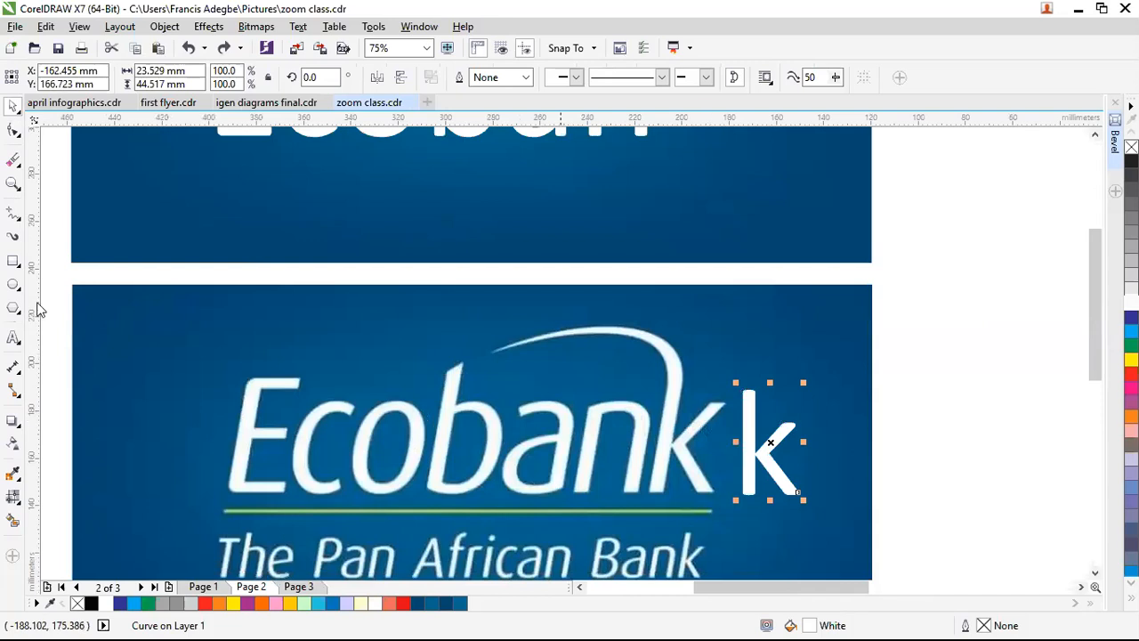
# Draw a closed thin triangle with the Freehand tool, from the top of the white k's stem to a point beneath the logo's swoosh
pyautogui.click(14, 214)
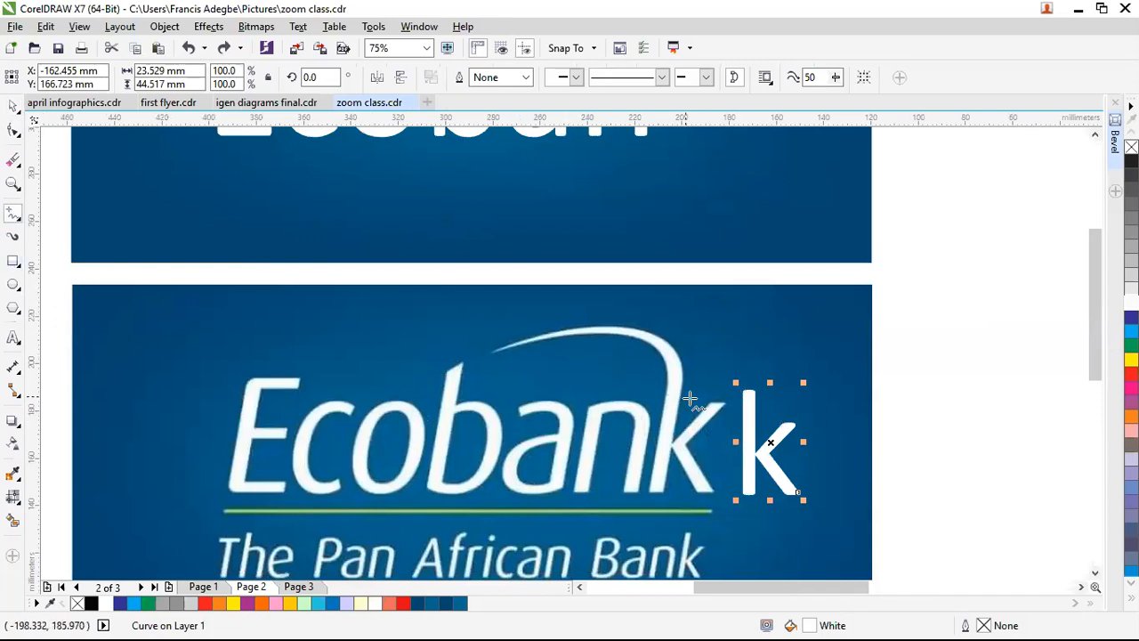
pyautogui.scroll(1, 690, 399)
pyautogui.click(794, 384)
pyautogui.click(495, 283)
pyautogui.click(492, 280)
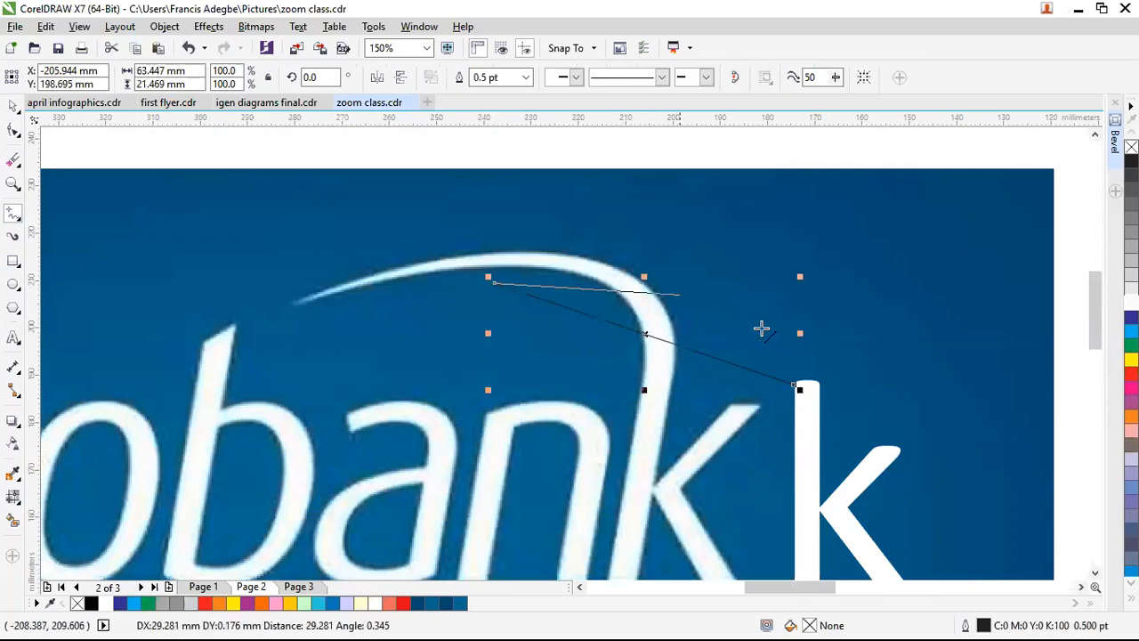
pyautogui.click(804, 385)
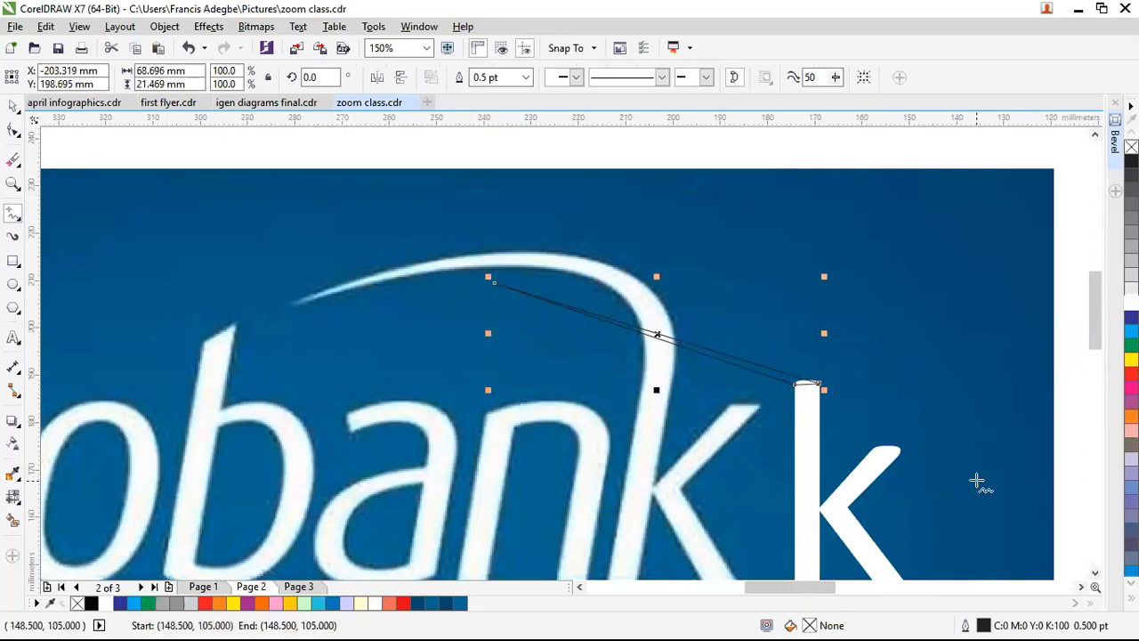
# Give the thin triangle a white fill and a white outline
pyautogui.click(12, 131)
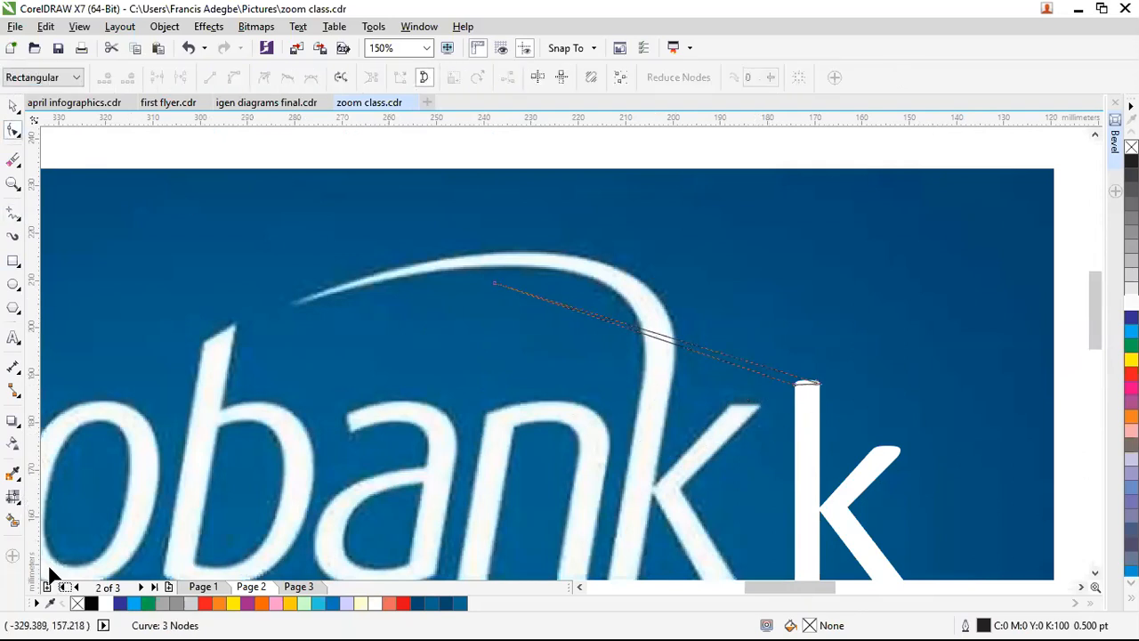
pyautogui.press('space')
pyautogui.click(105, 604)
pyautogui.rightClick(106, 604)
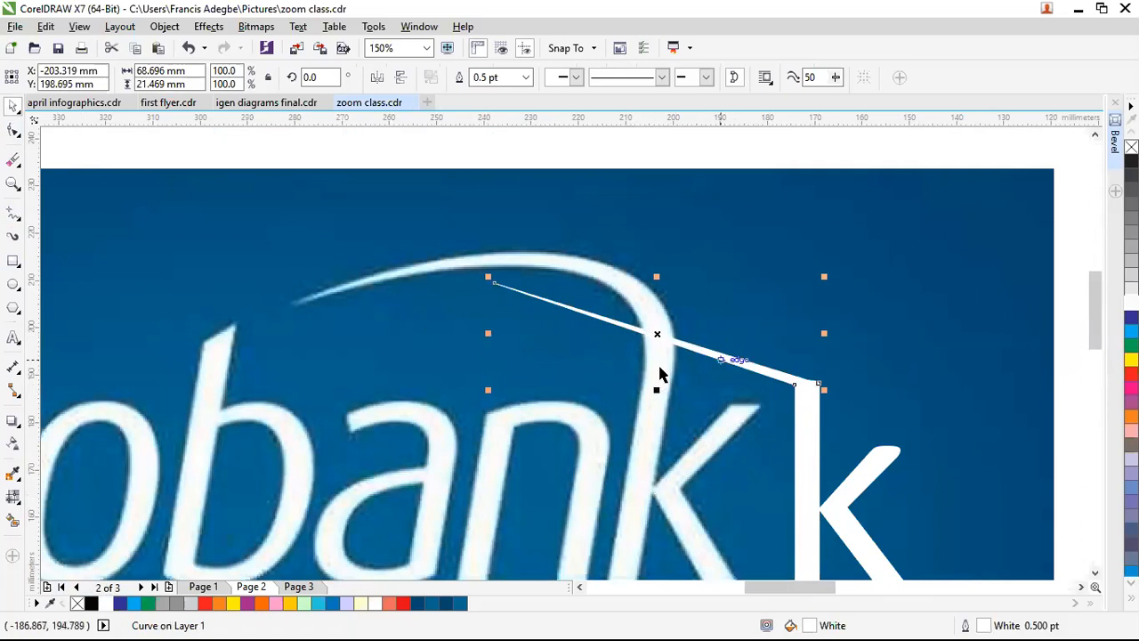
# Convert the triangle's upper edge to a curve and bend it upward into a wide arc
pyautogui.click(13, 131)
pyautogui.scroll(1, 780, 364)
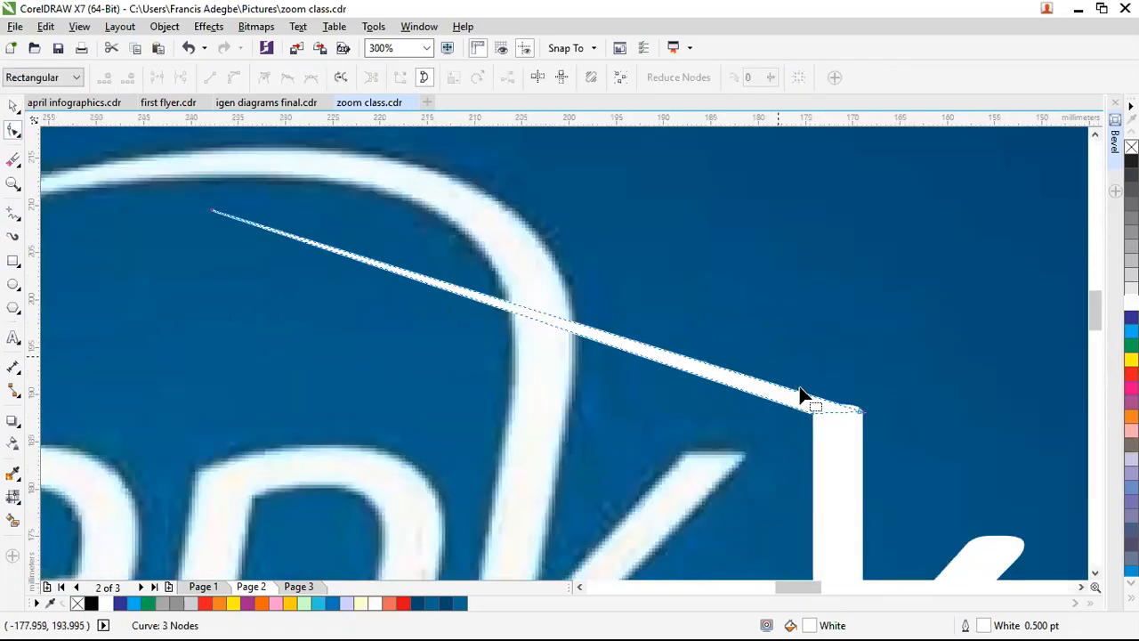
pyautogui.click(647, 349)
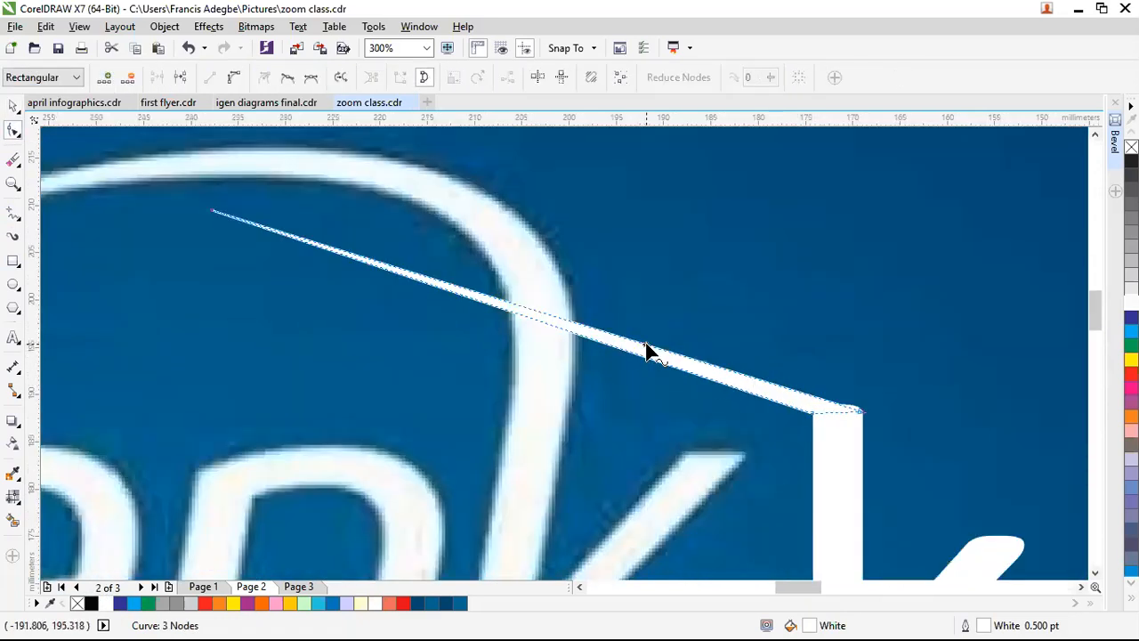
pyautogui.rightClick(701, 424)
pyautogui.click(702, 427)
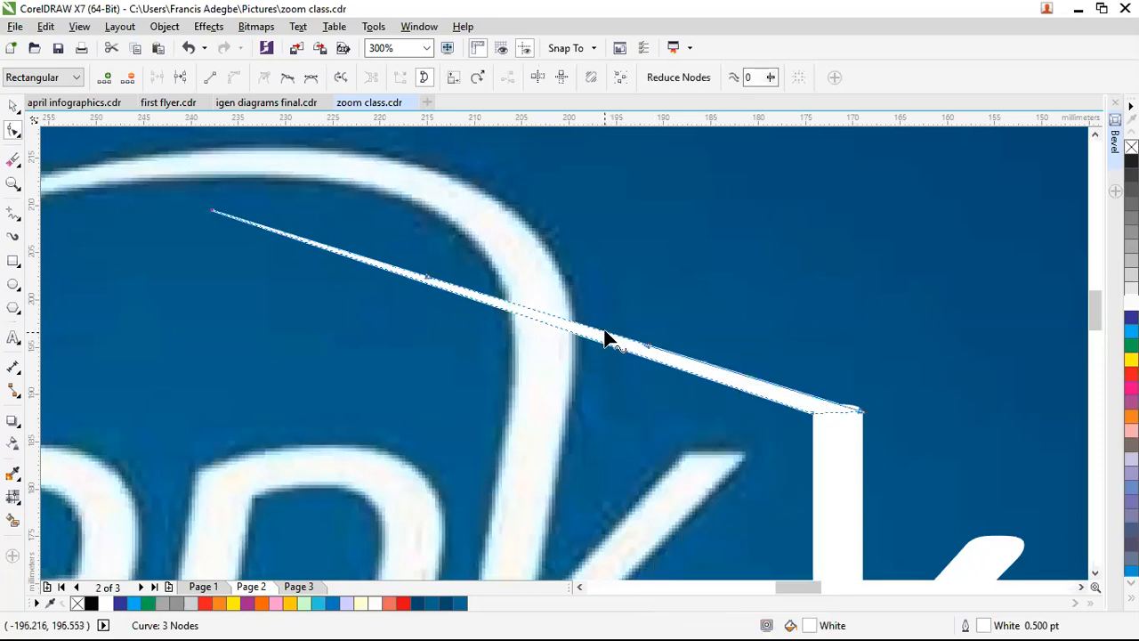
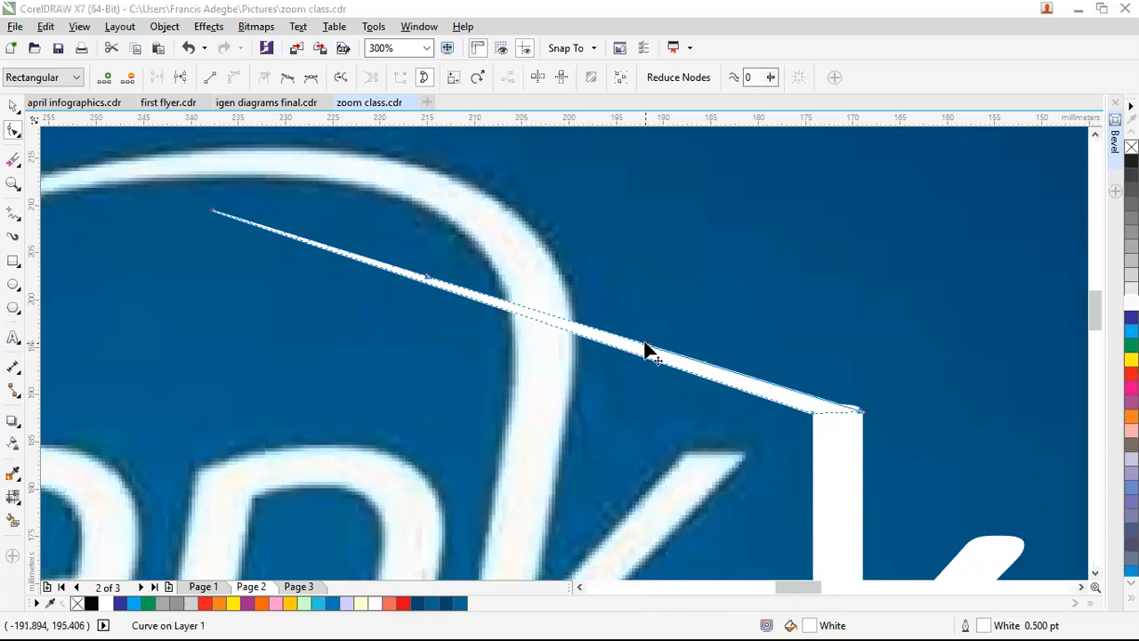
pyautogui.moveTo(648, 351); pyautogui.dragTo(678, 317)
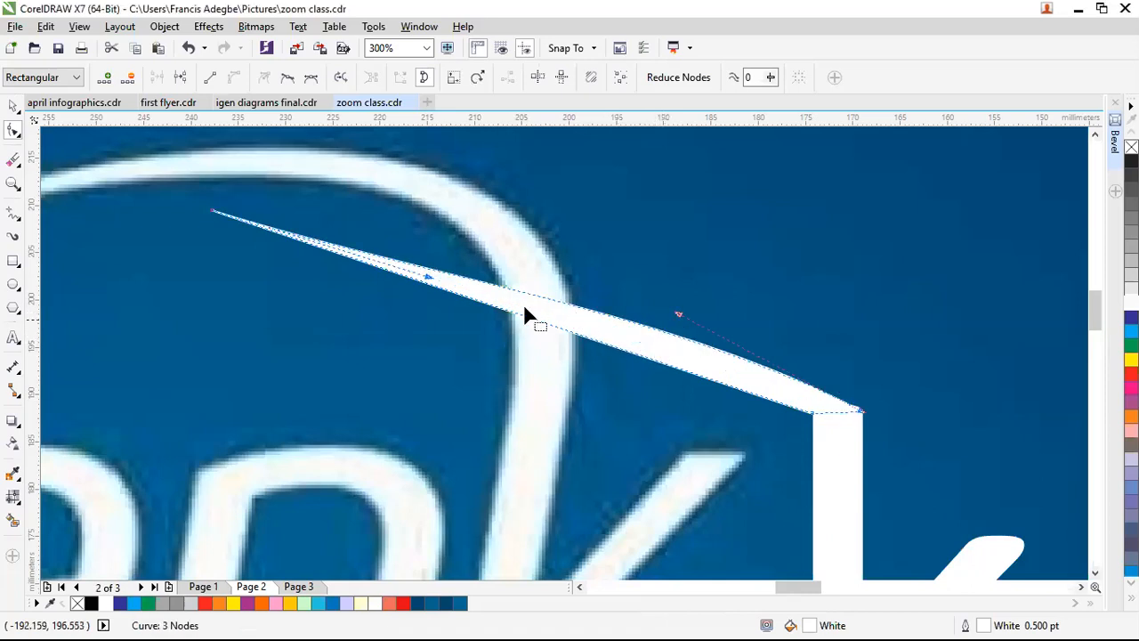
pyautogui.hotkey('ctrl', 'z')
pyautogui.moveTo(550, 315); pyautogui.dragTo(593, 227)
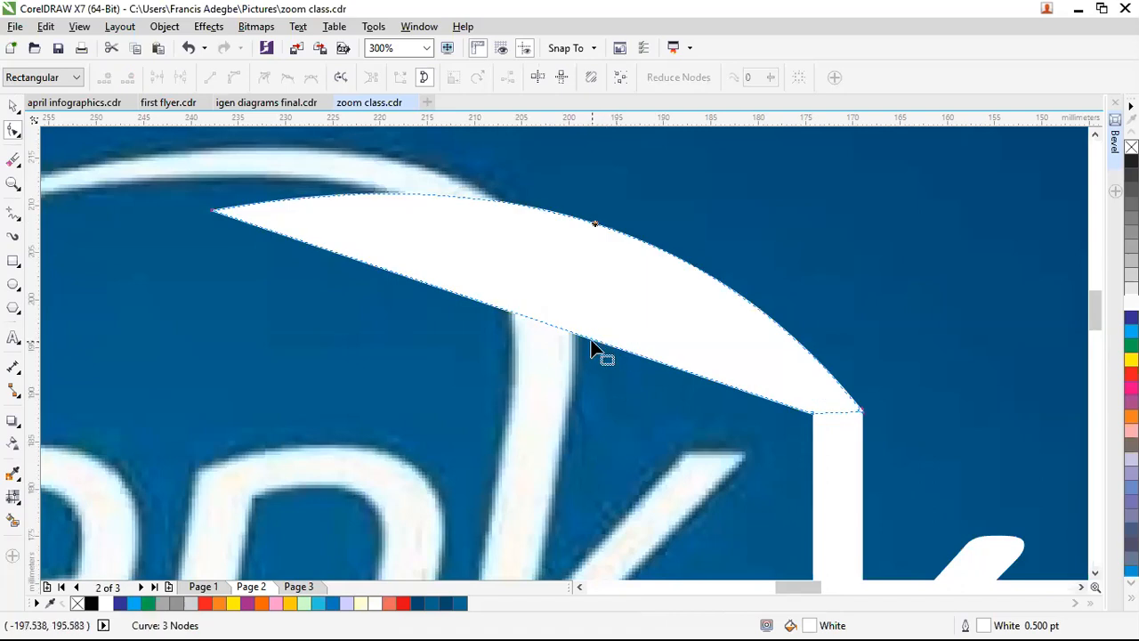
# Convert the triangle's lower edge to a curve and bend it upward to form a thin tapering swoosh
pyautogui.click(589, 343)
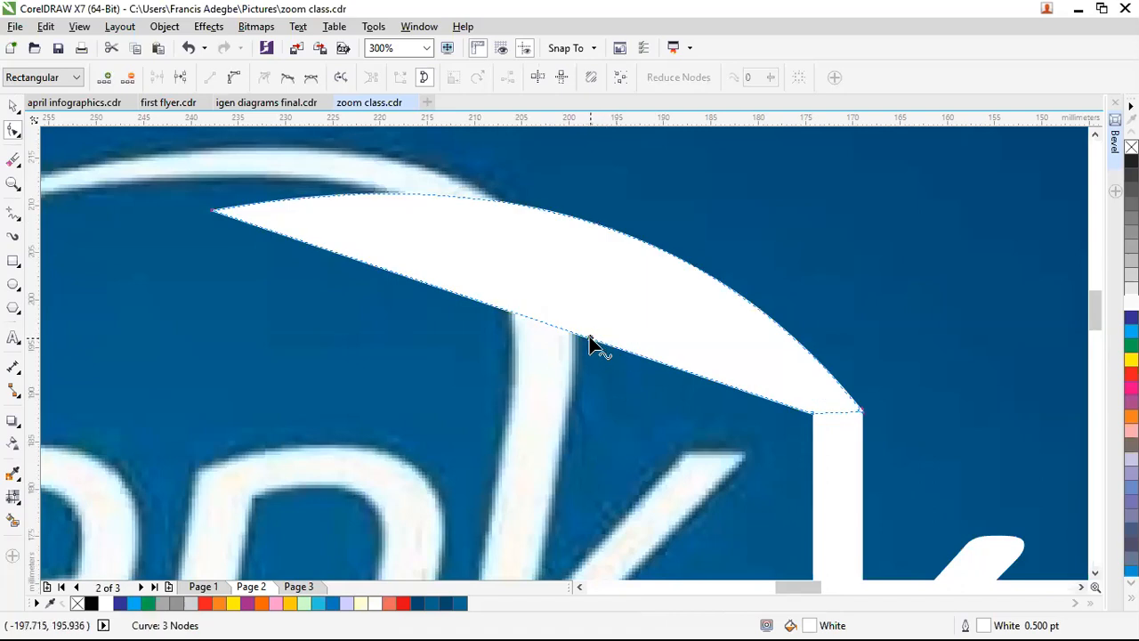
pyautogui.rightClick(589, 343)
pyautogui.click(624, 408)
pyautogui.moveTo(572, 335); pyautogui.dragTo(570, 244)
pyautogui.scroll(-2, 610, 383)
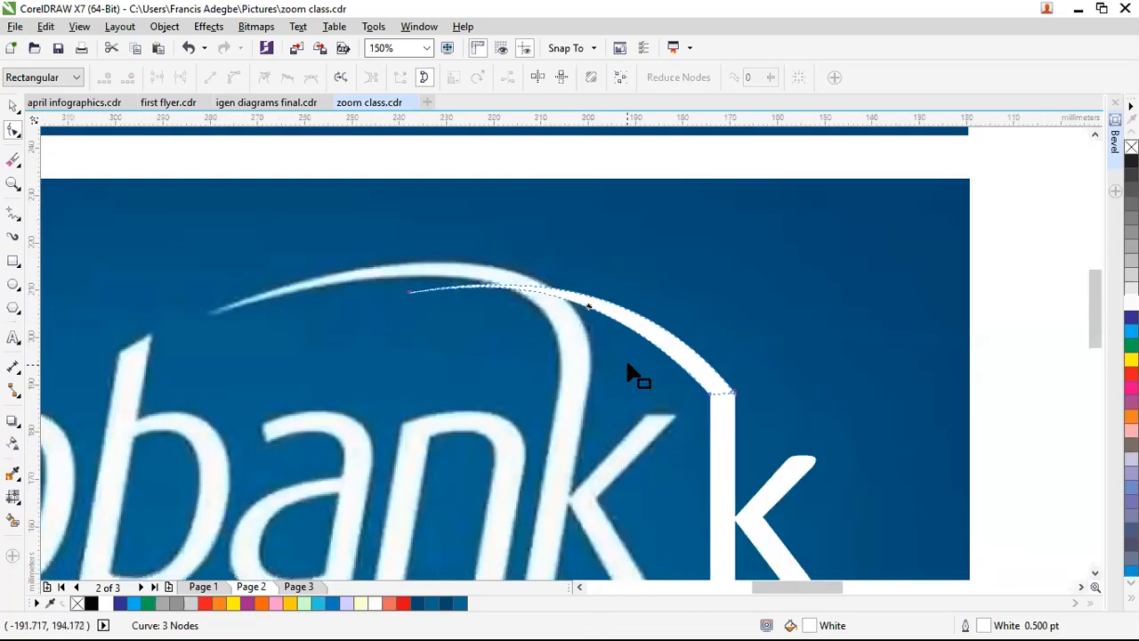
# Move the swoosh's lower inner corner node down inside the k's stem
pyautogui.scroll(2, 698, 479)
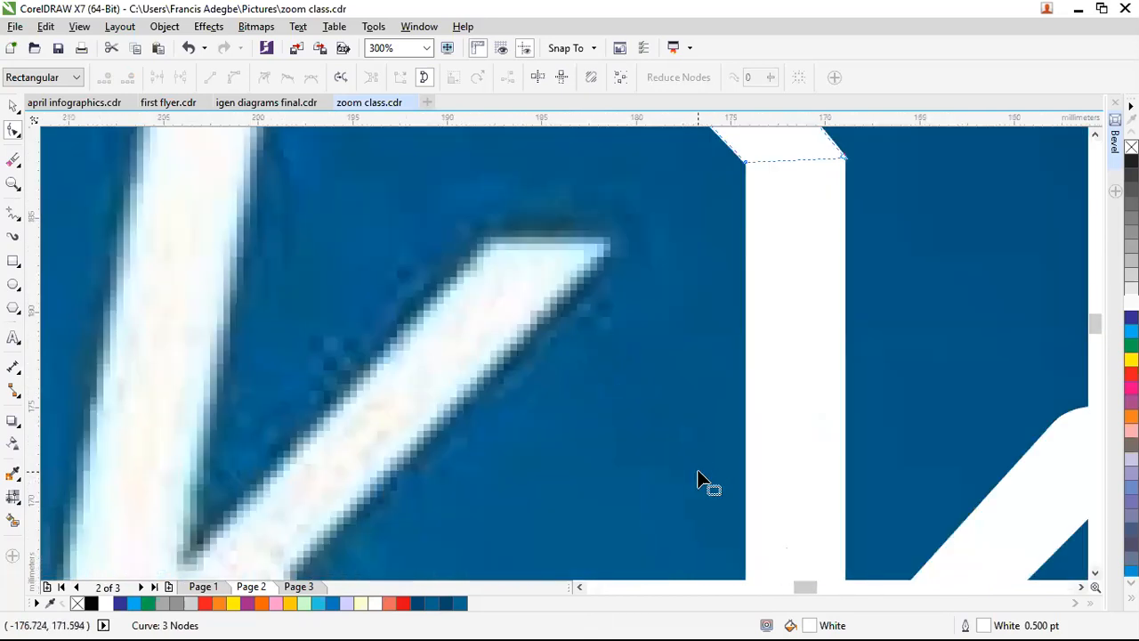
pyautogui.scroll(-1, 722, 411)
pyautogui.scroll(1, 741, 290)
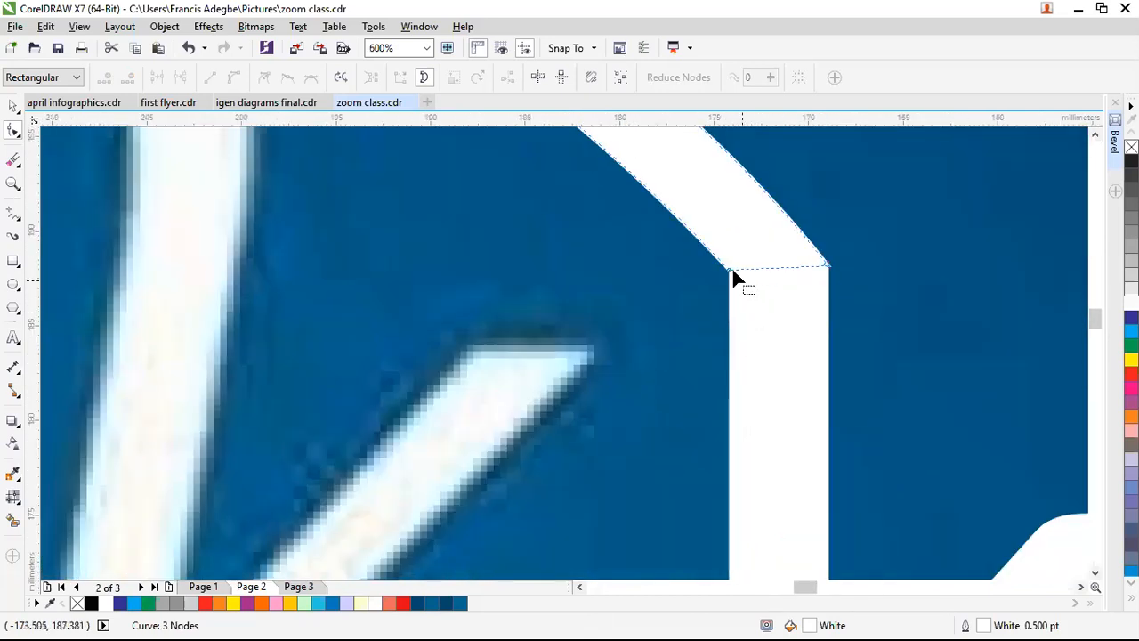
pyautogui.moveTo(731, 271); pyautogui.dragTo(735, 299)
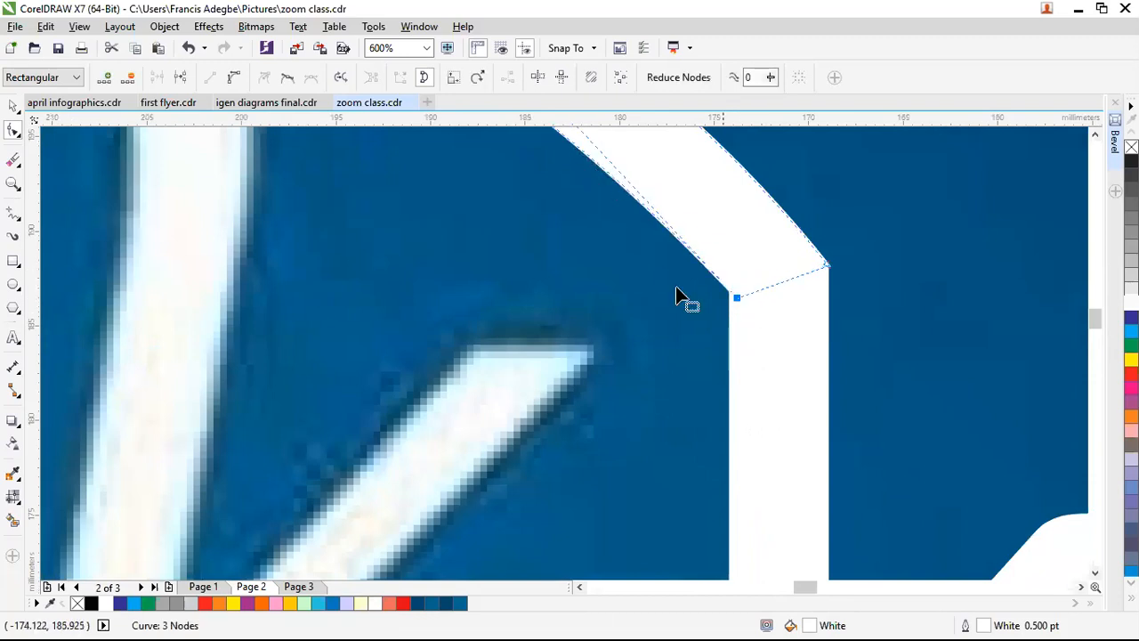
# Add a node on the swoosh's inner edge just above the stem and curve the short segment down to the corner
pyautogui.scroll(2, 685, 254)
pyautogui.scroll(2, 702, 263)
pyautogui.click(717, 262)
pyautogui.moveTo(717, 261); pyautogui.dragTo(725, 379)
pyautogui.scroll(-5, 725, 380)
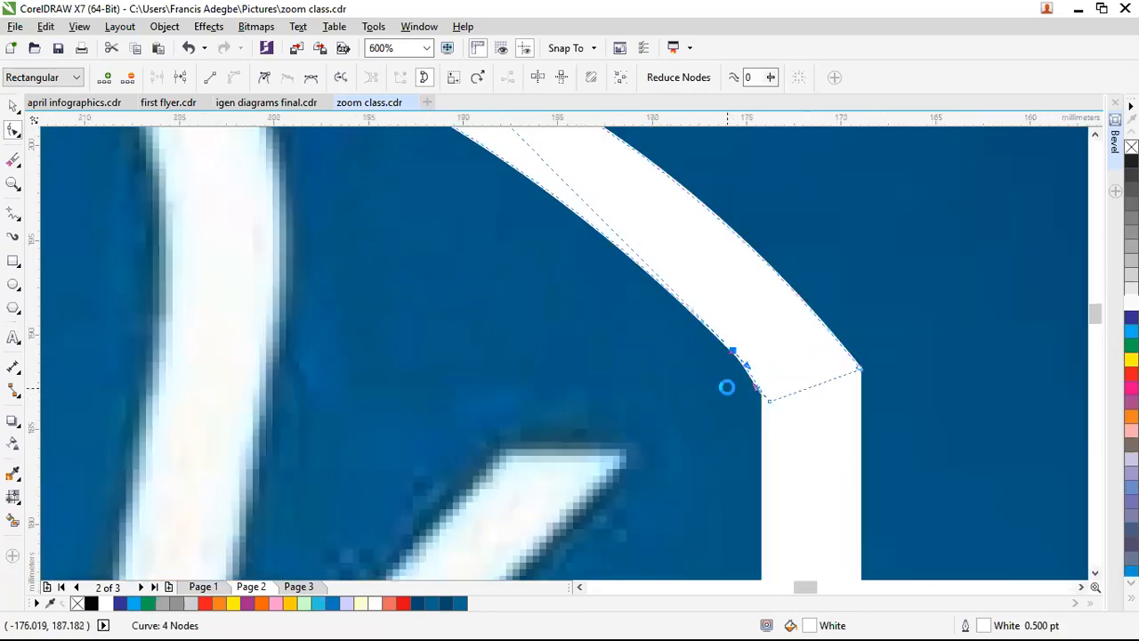
pyautogui.scroll(3, 736, 356)
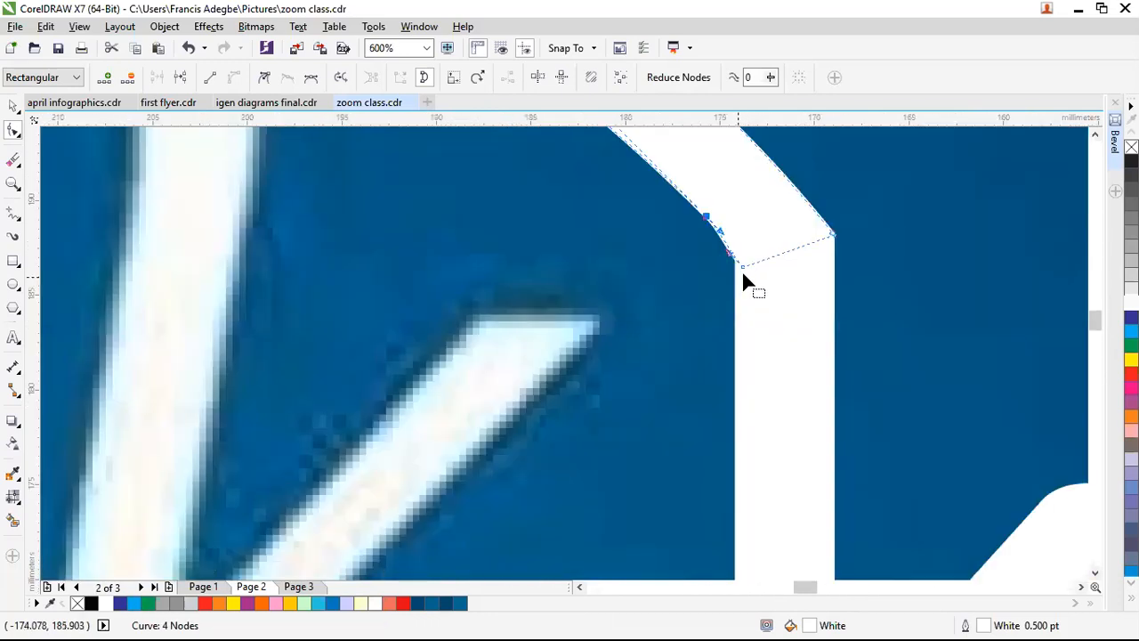
pyautogui.click(743, 269)
pyautogui.moveTo(728, 255); pyautogui.dragTo(735, 246)
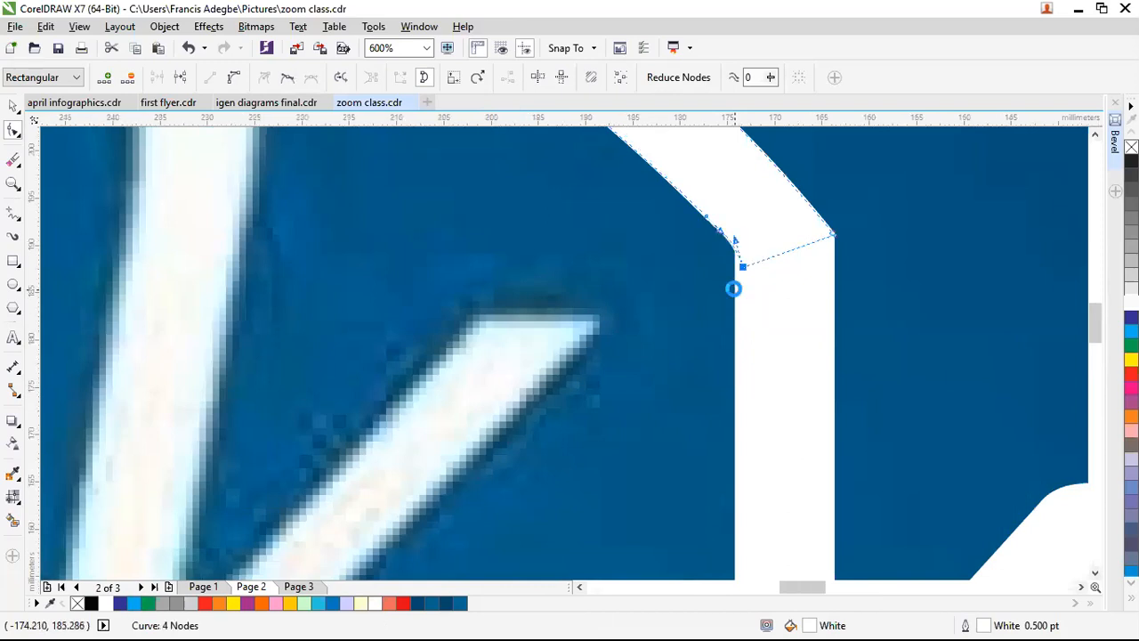
# Move the swoosh's inner corner node down to the stem's edge and adjust its handle to smooth the join
pyautogui.scroll(-3, 739, 321)
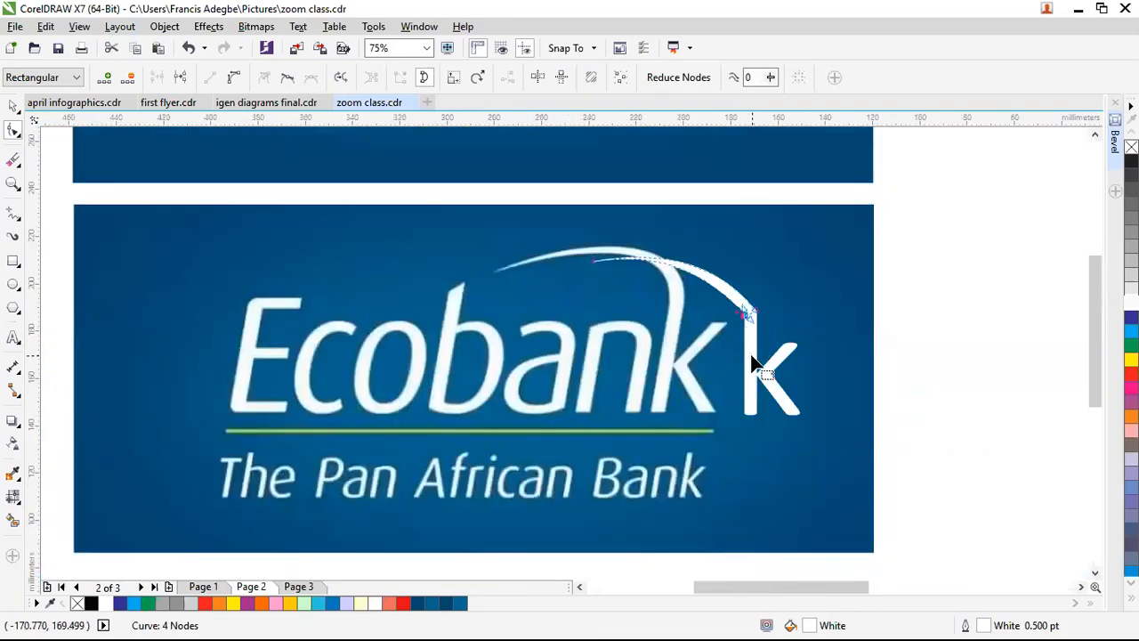
pyautogui.scroll(1, 752, 363)
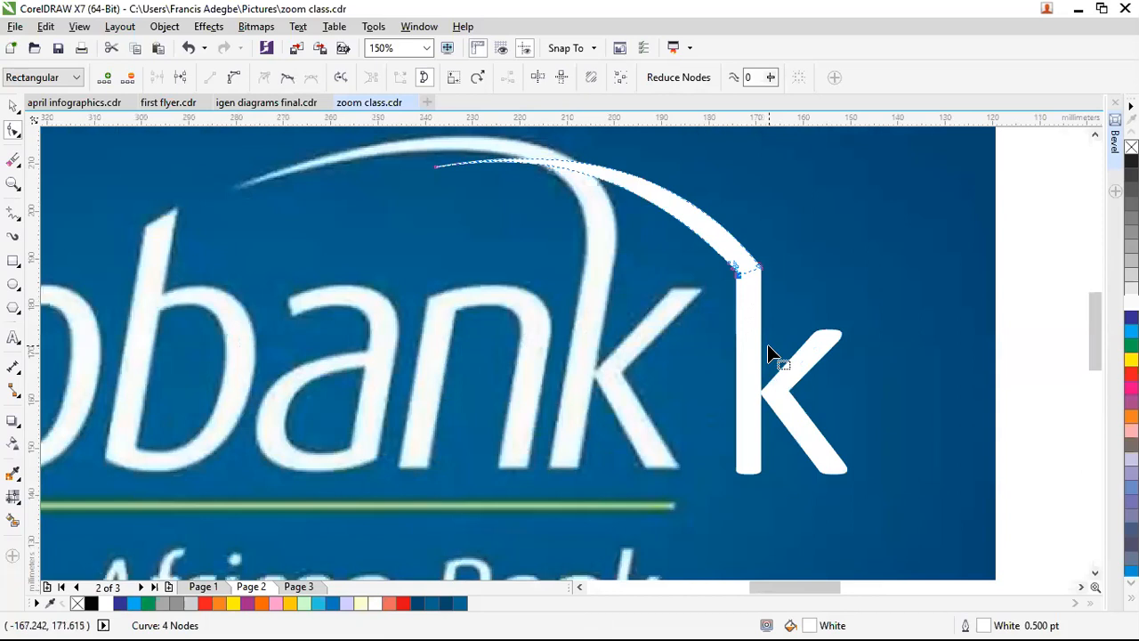
pyautogui.scroll(4, 742, 264)
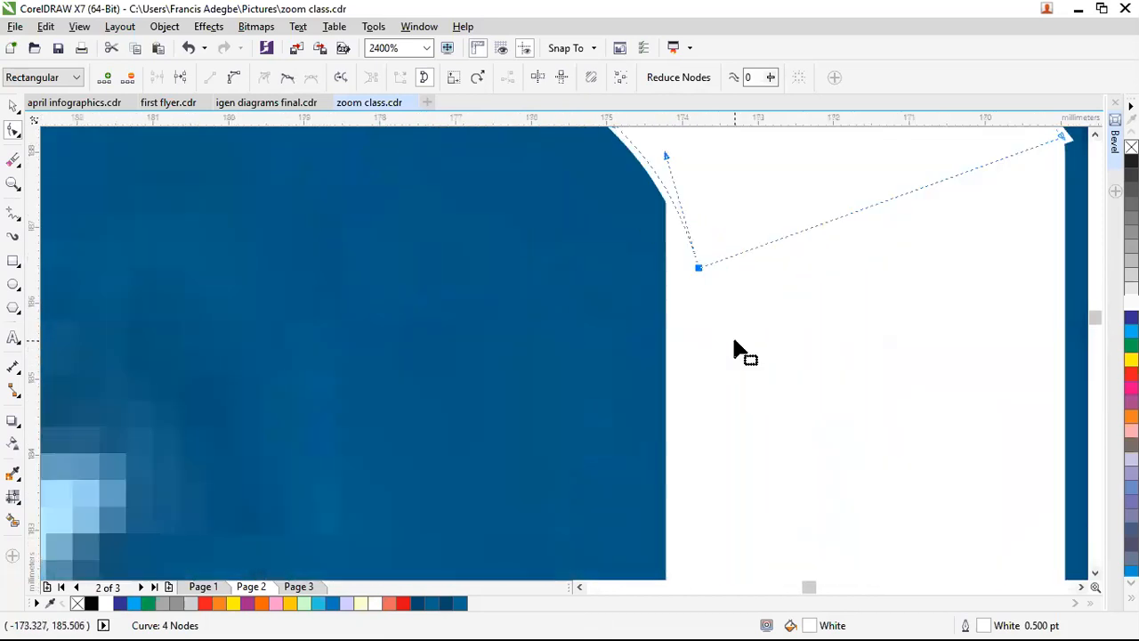
pyautogui.moveTo(698, 268); pyautogui.dragTo(682, 338)
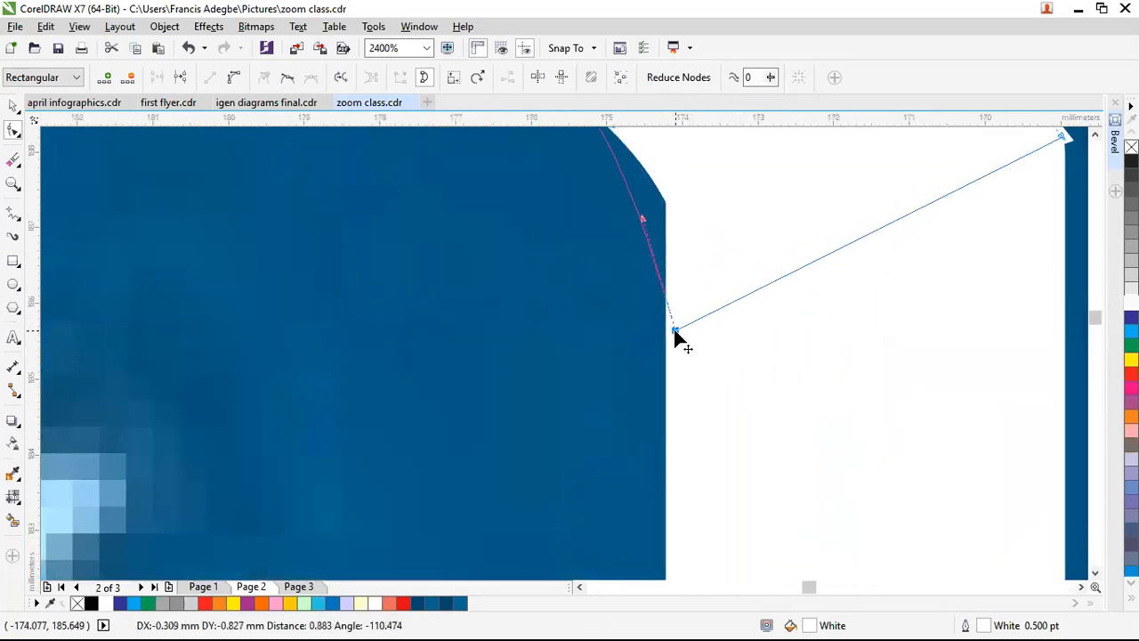
pyautogui.moveTo(650, 216); pyautogui.dragTo(682, 142)
# Adjust the swoosh's outer corner node on the stem and pull its handle outward to round the outer edge
pyautogui.scroll(-3, 693, 255)
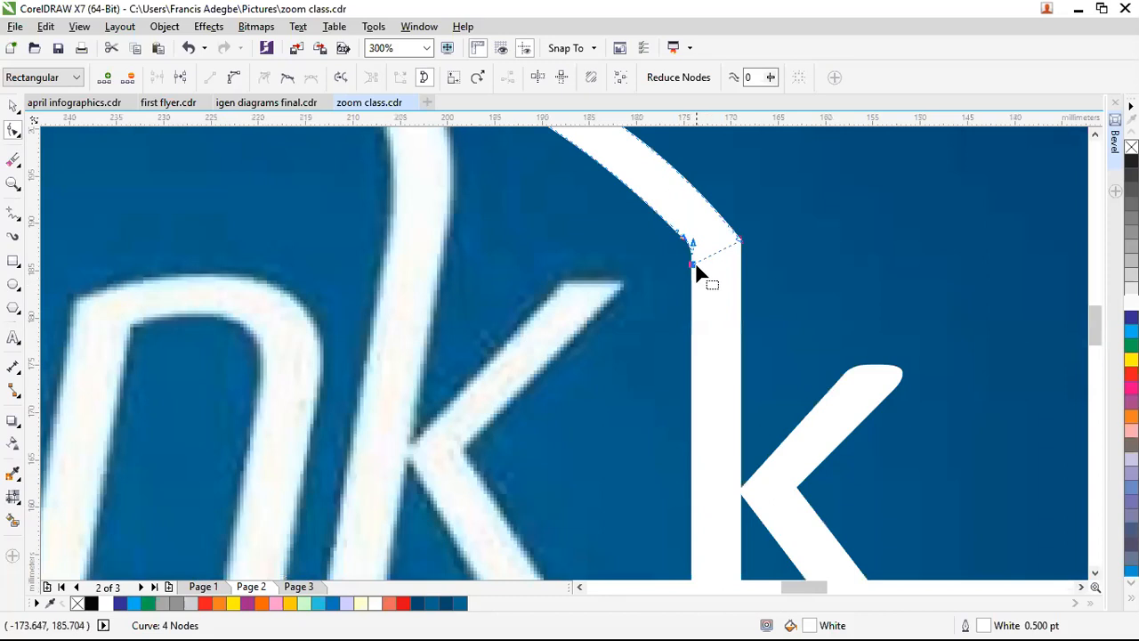
pyautogui.moveTo(744, 247); pyautogui.dragTo(744, 247)
pyautogui.scroll(-1, 722, 252)
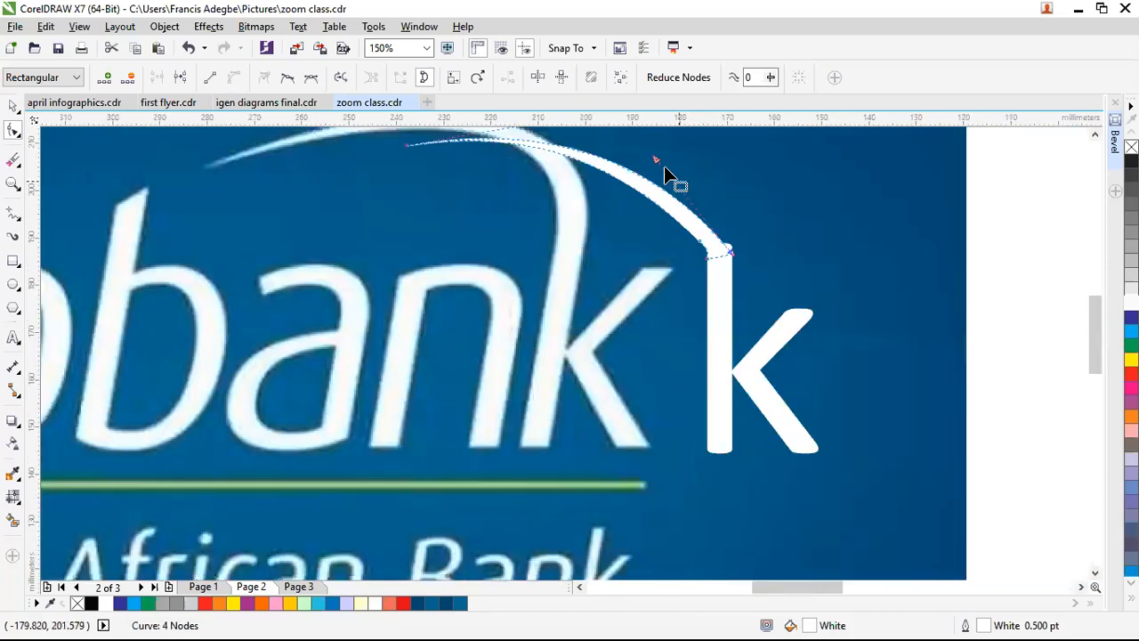
pyautogui.moveTo(669, 158); pyautogui.dragTo(719, 165)
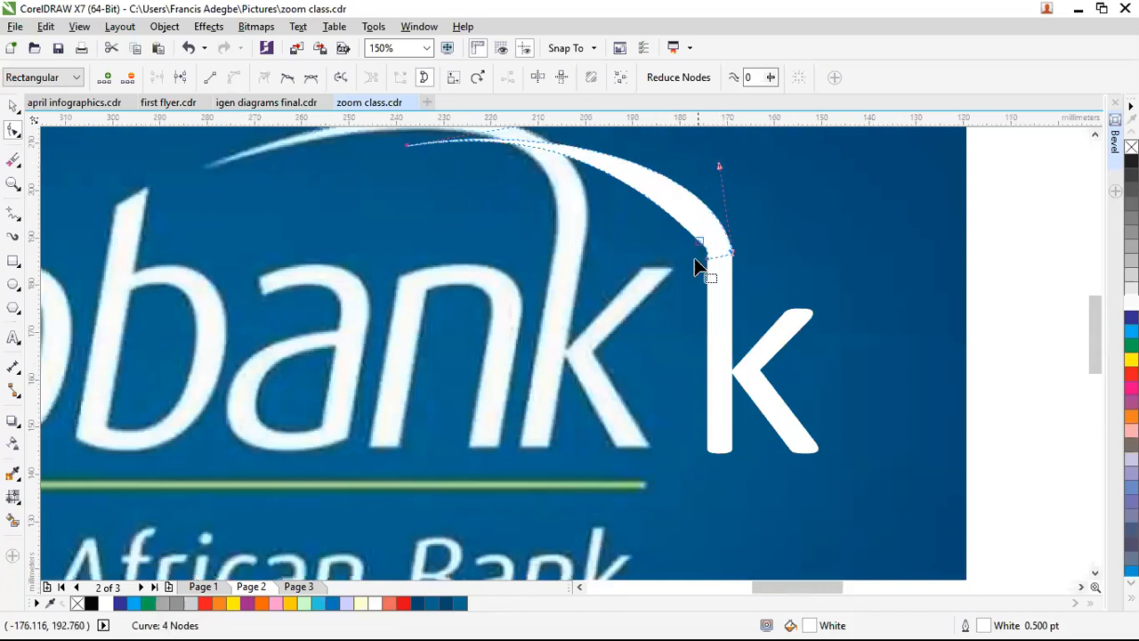
# Bend the swoosh's inner edge outward near the stem and pull the outer edge's handle slightly inward to even the thickness
pyautogui.click(698, 250)
pyautogui.click(699, 244)
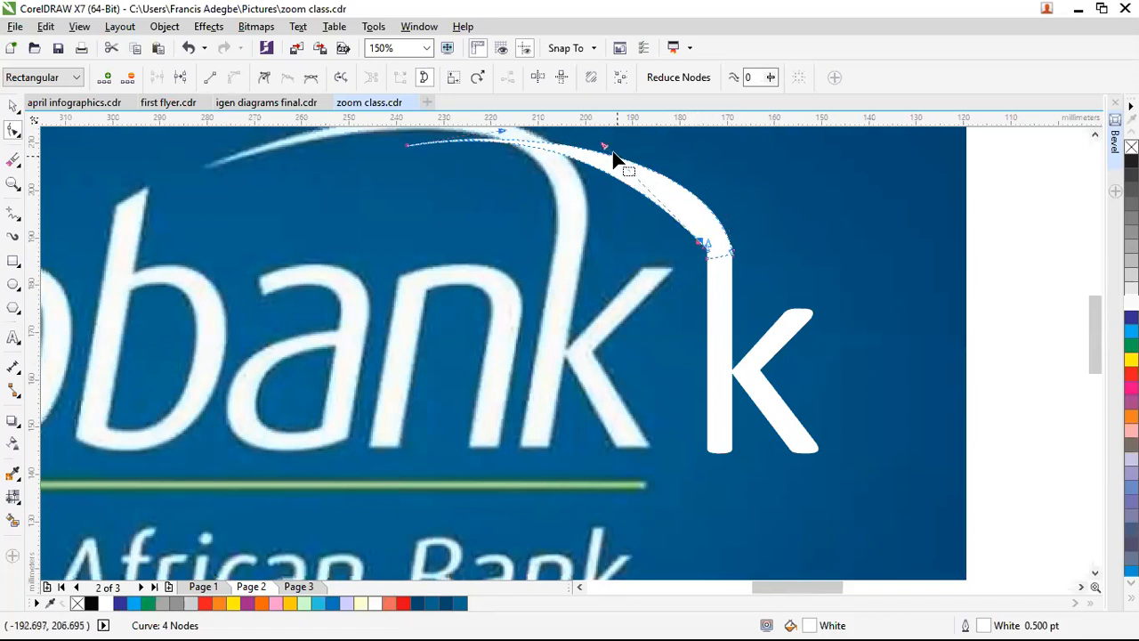
pyautogui.moveTo(605, 147); pyautogui.dragTo(649, 155)
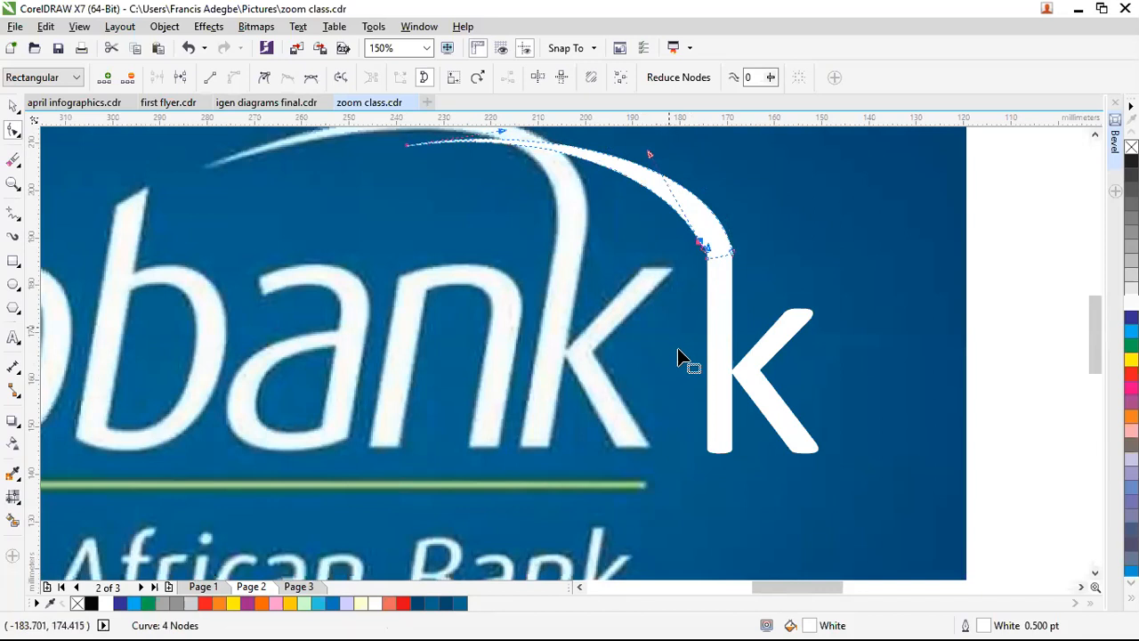
pyautogui.click(731, 252)
pyautogui.moveTo(719, 170)
pyautogui.mouseDown()
pyautogui.moveTo(719, 183)
pyautogui.moveTo(703, 170)
pyautogui.mouseUp()
pyautogui.scroll(-2, 712, 216)
pyautogui.press('space')
pyautogui.click(612, 382)
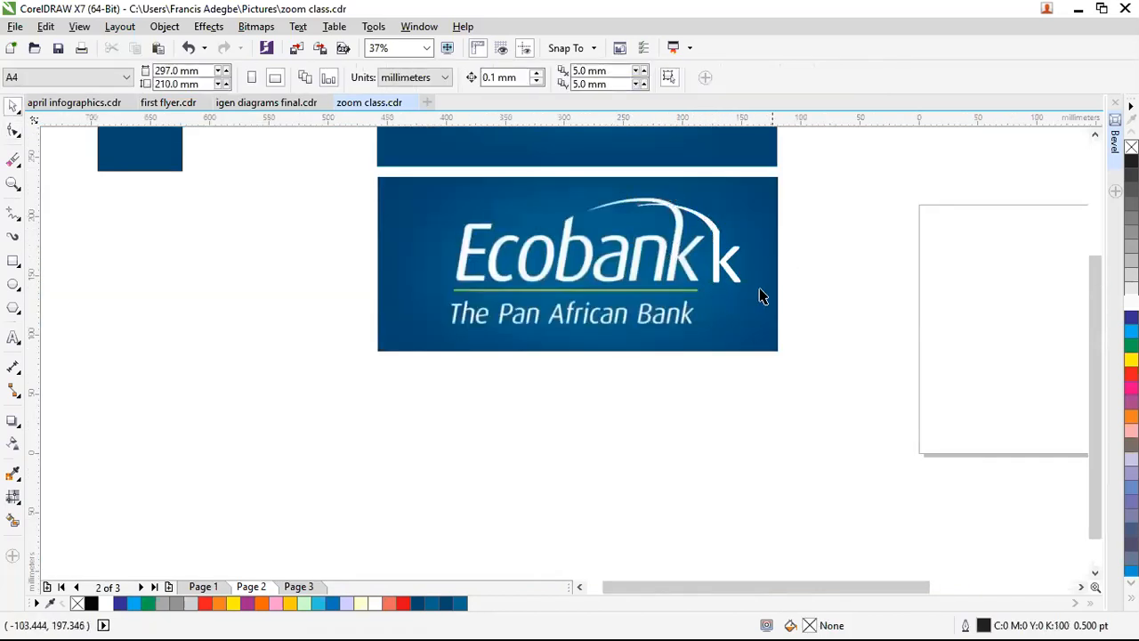
# Move the k with its swoosh up beside "Ecoban" in the upper banner and group the selection
pyautogui.moveTo(647, 255); pyautogui.dragTo(637, 328)
pyautogui.moveTo(717, 259); pyautogui.dragTo(709, 170)
pyautogui.scroll(-1, 735, 267)
pyautogui.hotkey('ctrl', 'g')
pyautogui.click(673, 345)
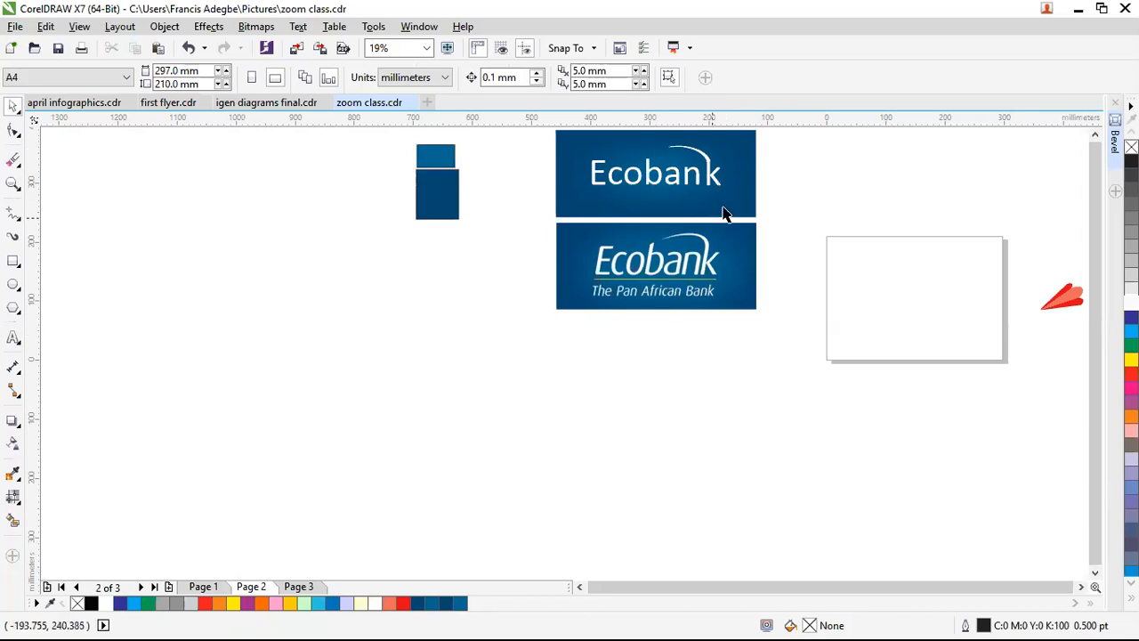
# Start tracing the reference logo's k with straight freehand segments from the swoosh's tip along its inner edge to the stem's base
pyautogui.scroll(2, 728, 182)
pyautogui.scroll(2, 685, 342)
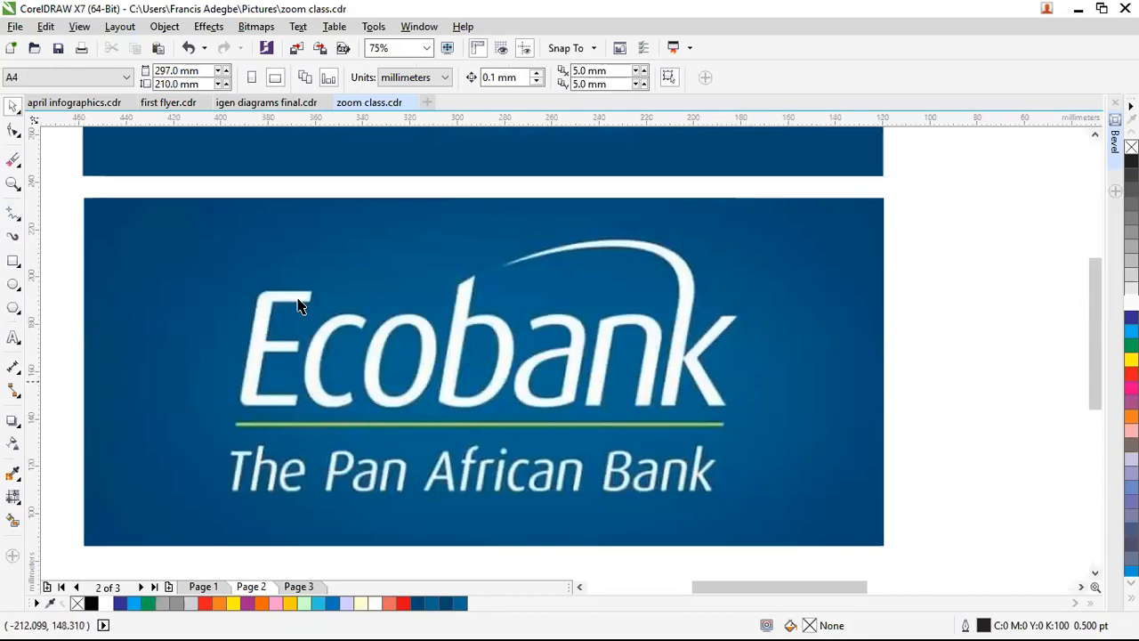
pyautogui.click(13, 215)
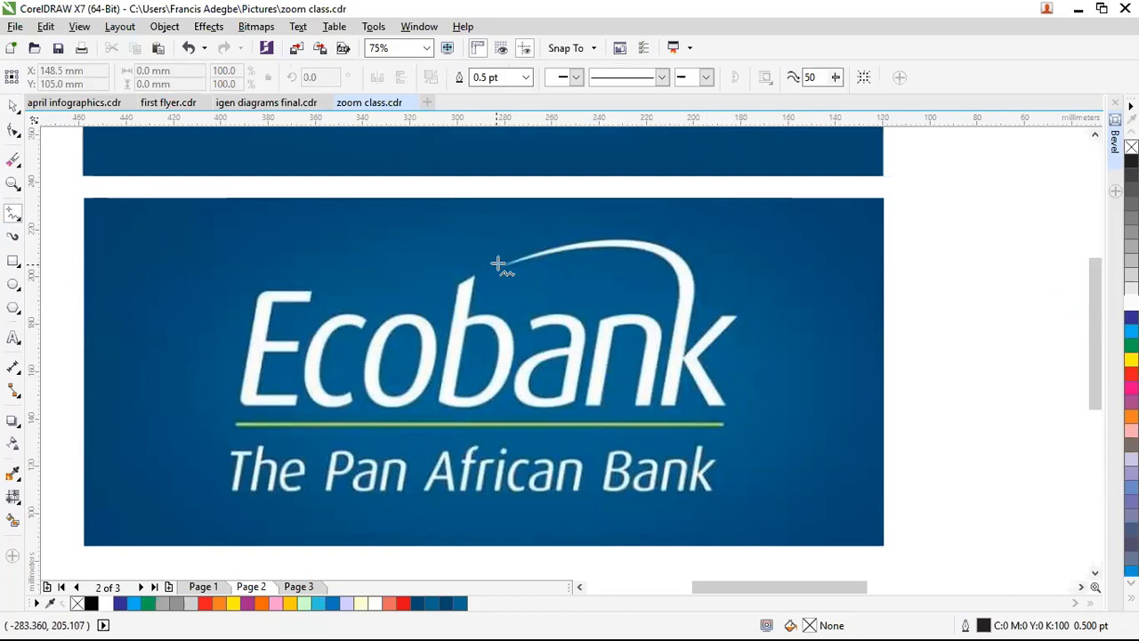
pyautogui.click(504, 265)
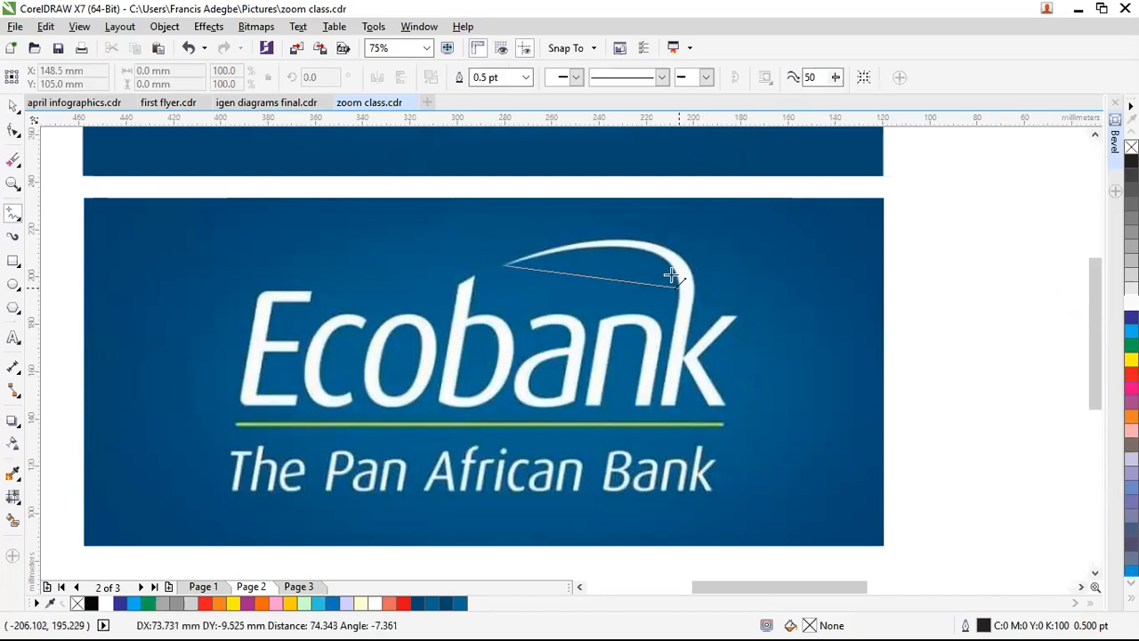
pyautogui.click(677, 269)
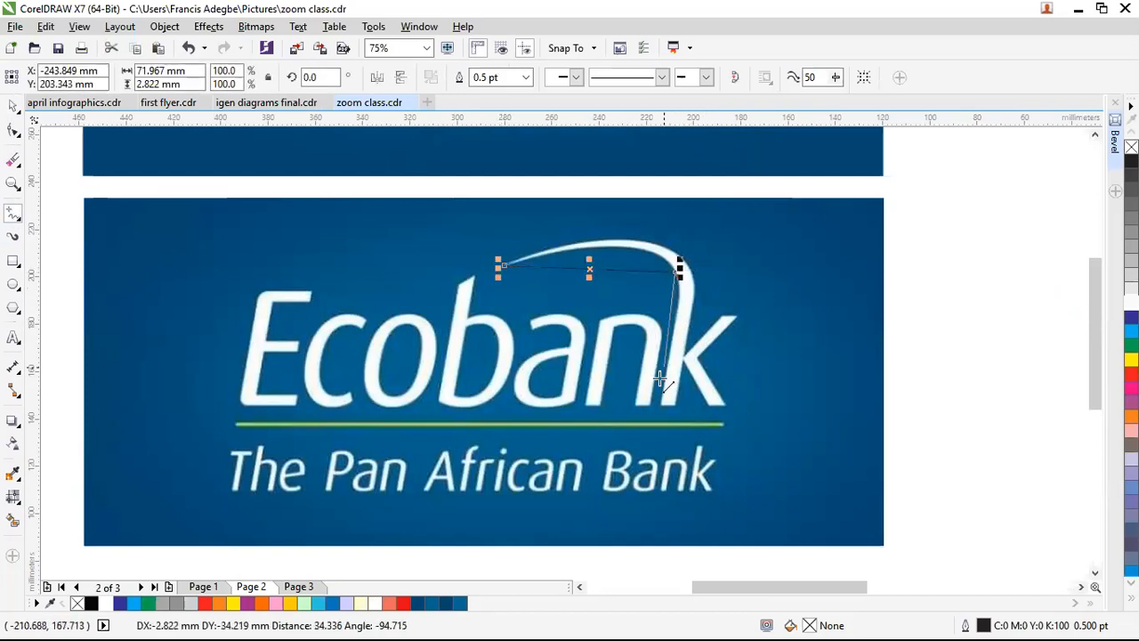
pyautogui.doubleClick(683, 311)
pyautogui.doubleClick(662, 410)
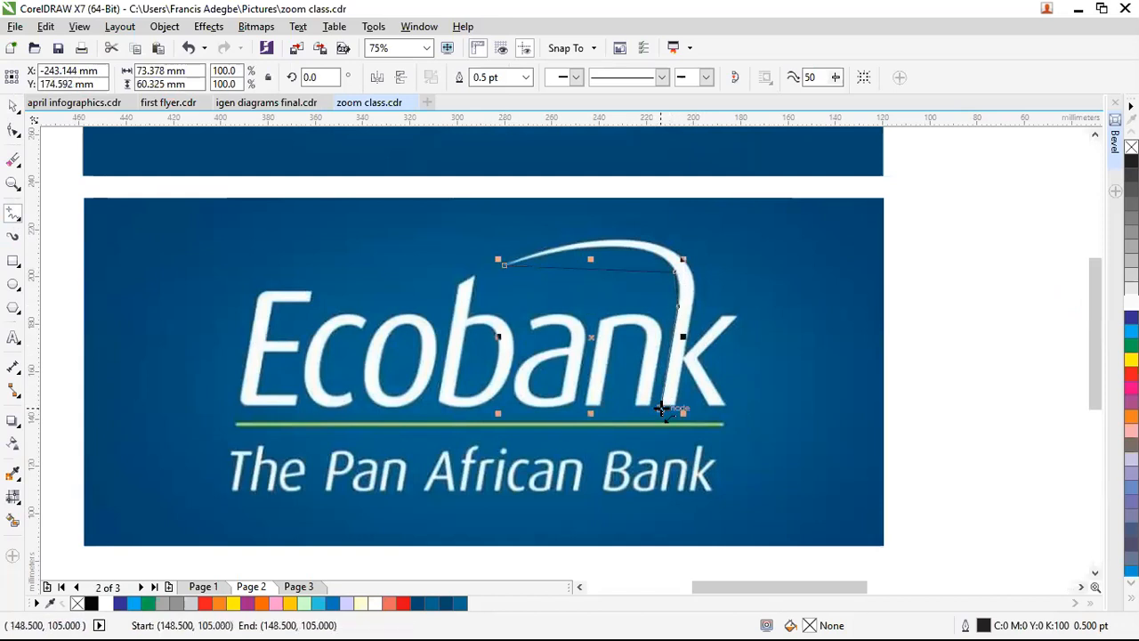
# Continue the k's outline across the stem's base, around the lower leg and up towards the upper arm
pyautogui.click(673, 410)
pyautogui.doubleClick(676, 409)
pyautogui.doubleClick(683, 362)
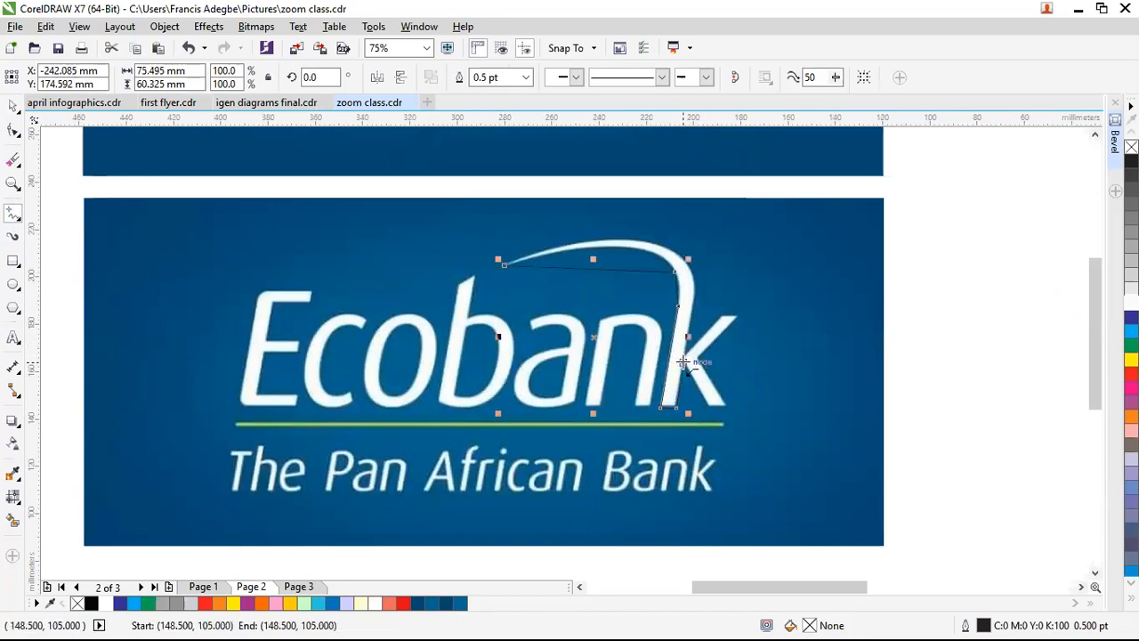
pyautogui.doubleClick(712, 407)
pyautogui.doubleClick(727, 405)
pyautogui.doubleClick(699, 356)
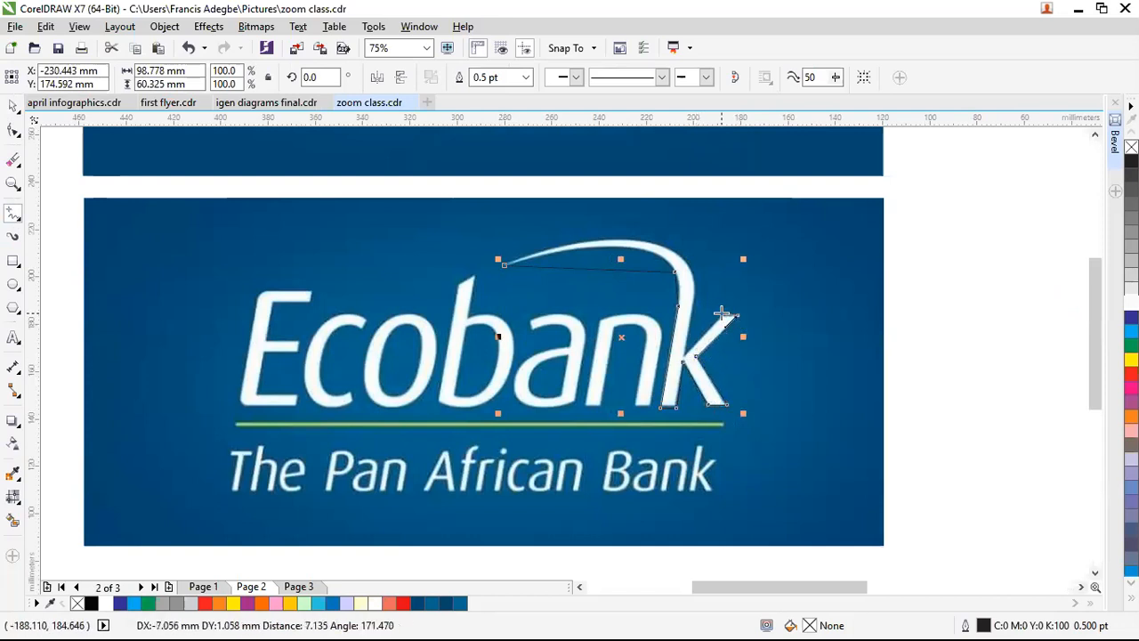
# Finish the k's outline up the stem's outer side and along the swoosh's outer edge, closing it at the tip
pyautogui.click(687, 354)
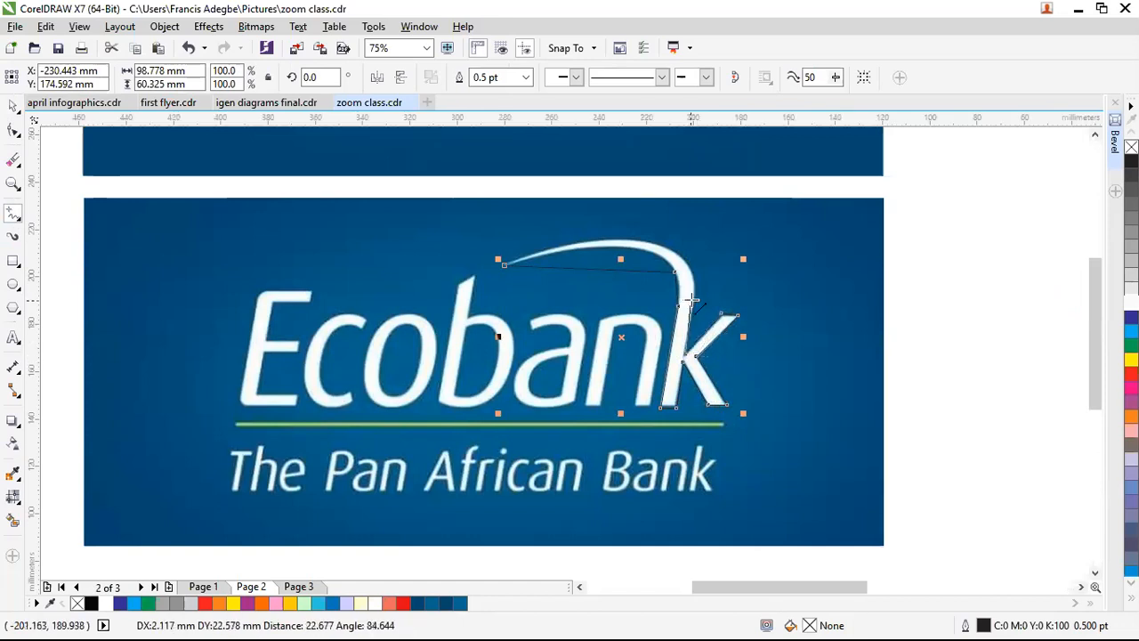
pyautogui.click(679, 253)
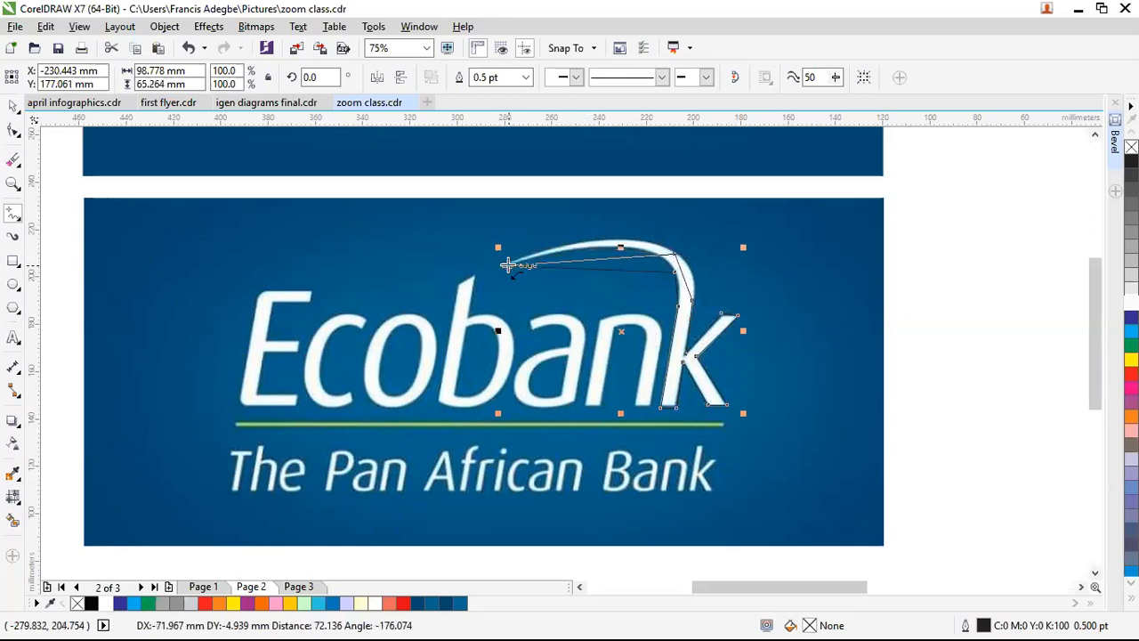
pyautogui.click(505, 264)
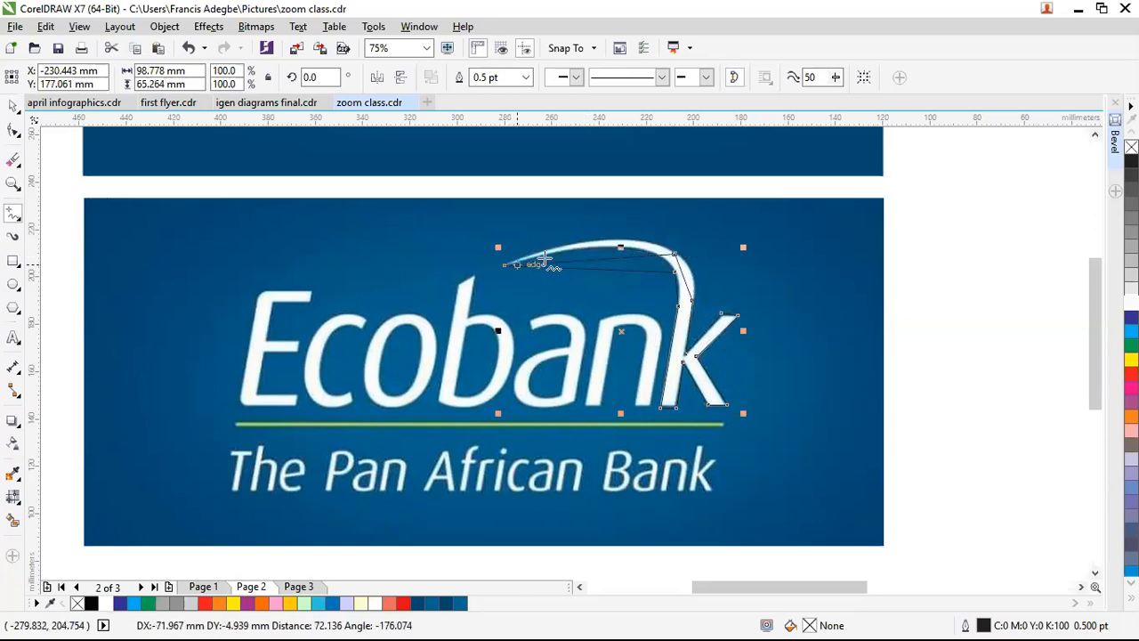
# Convert the outline's upper swoosh segment to a curve and bend it to follow the reference swoosh's outer edge
pyautogui.click(13, 132)
pyautogui.scroll(2, 627, 262)
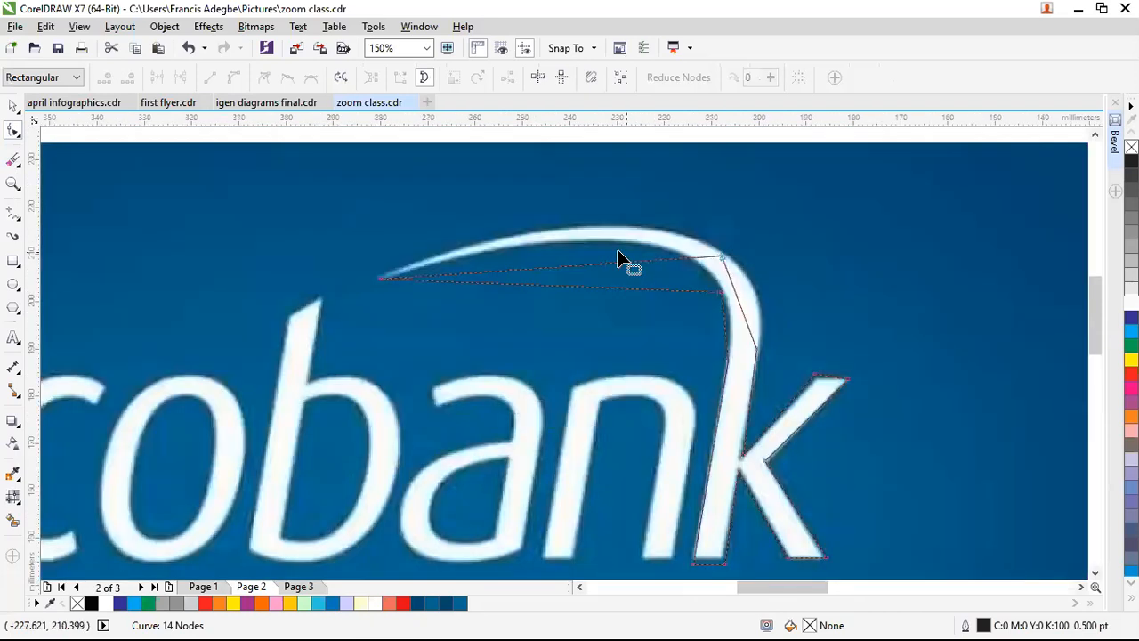
pyautogui.rightClick(618, 267)
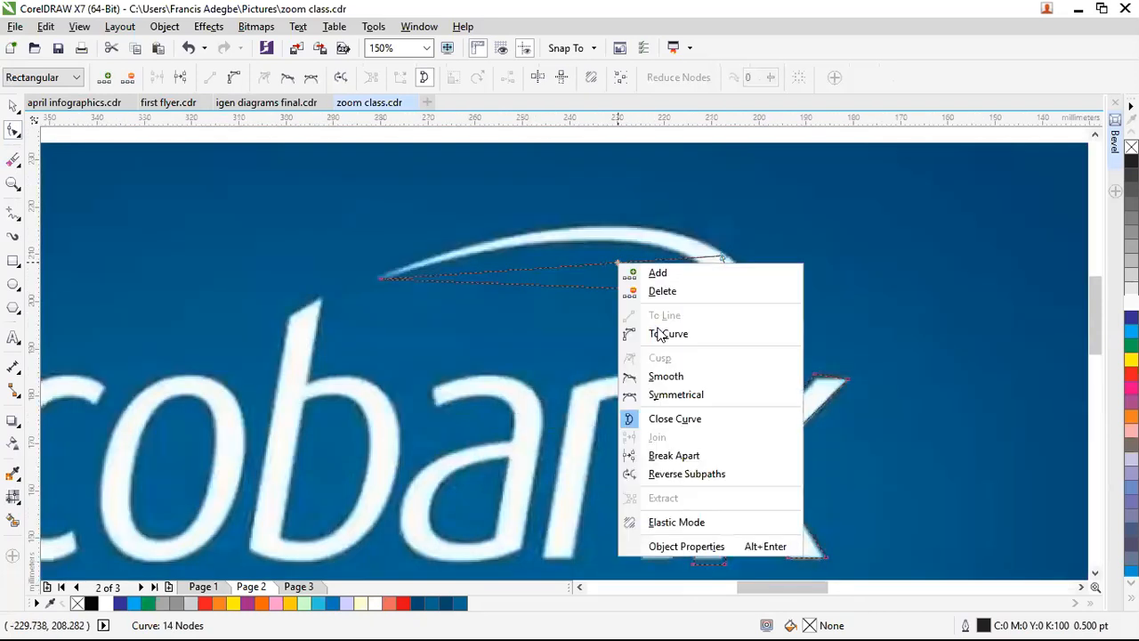
pyautogui.click(661, 334)
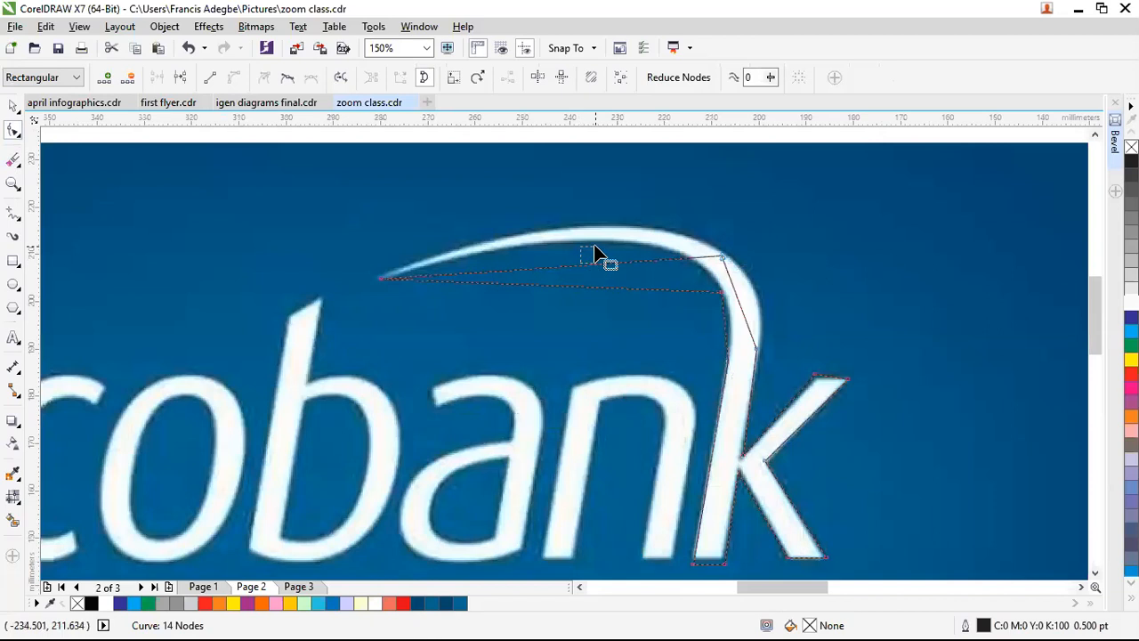
pyautogui.moveTo(585, 261); pyautogui.dragTo(605, 242)
pyautogui.scroll(4, 722, 263)
pyautogui.moveTo(708, 265); pyautogui.dragTo(726, 250)
pyautogui.scroll(-4, 713, 272)
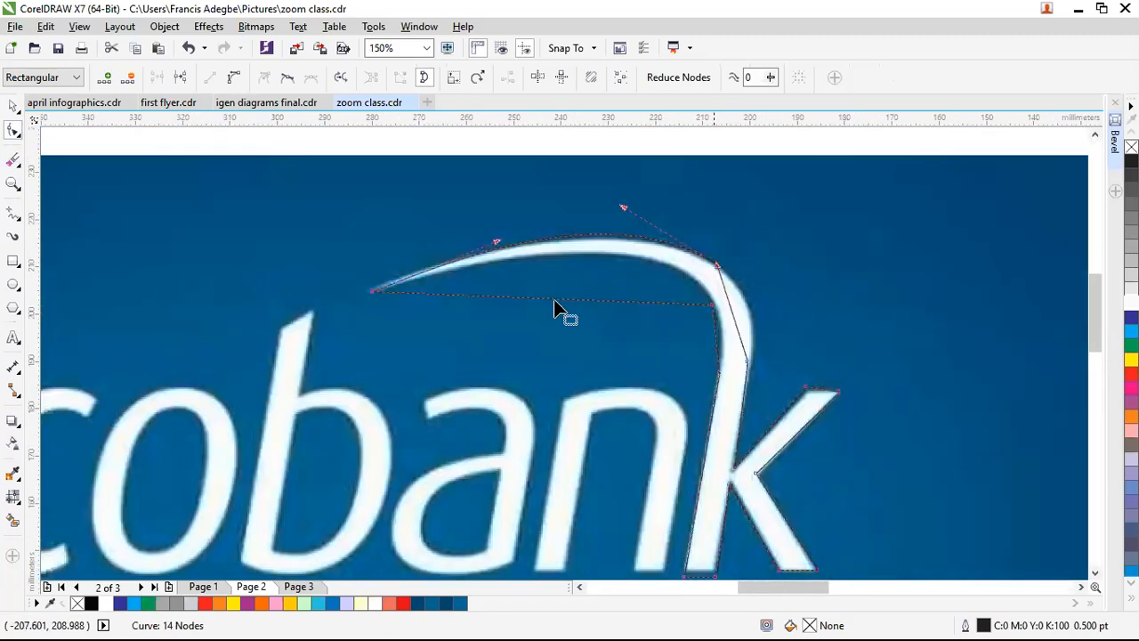
# Convert the lower swoosh segment to a curve and bend it up to the reference swoosh's inner edge
pyautogui.click(554, 300)
pyautogui.rightClick(605, 366)
pyautogui.click(605, 368)
pyautogui.moveTo(567, 305); pyautogui.dragTo(612, 251)
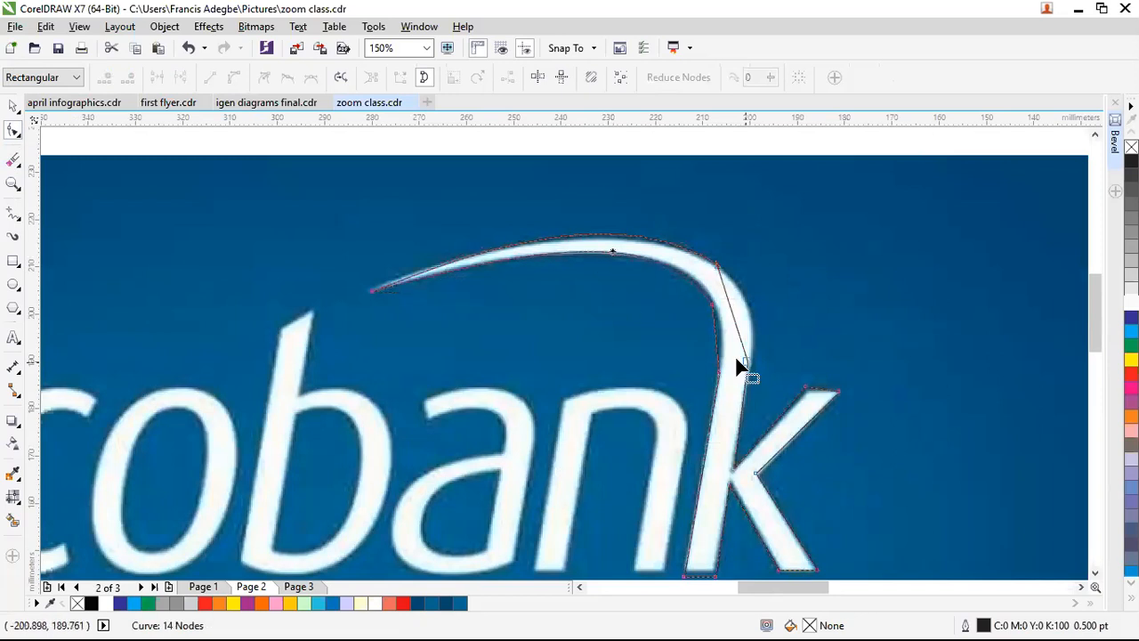
# Bend the inner and outer segments where the swoosh turns into the stem so they follow the reference letter
pyautogui.scroll(2, 737, 365)
pyautogui.click(697, 312)
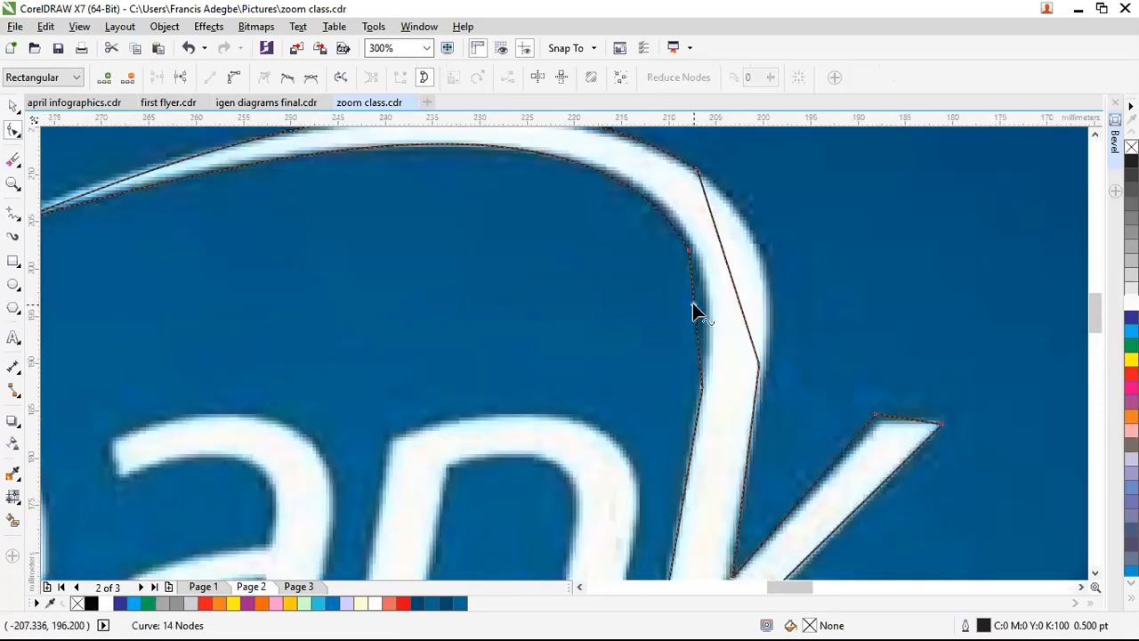
pyautogui.moveTo(696, 310); pyautogui.dragTo(712, 313)
pyautogui.click(730, 284)
pyautogui.moveTo(724, 257); pyautogui.dragTo(757, 244)
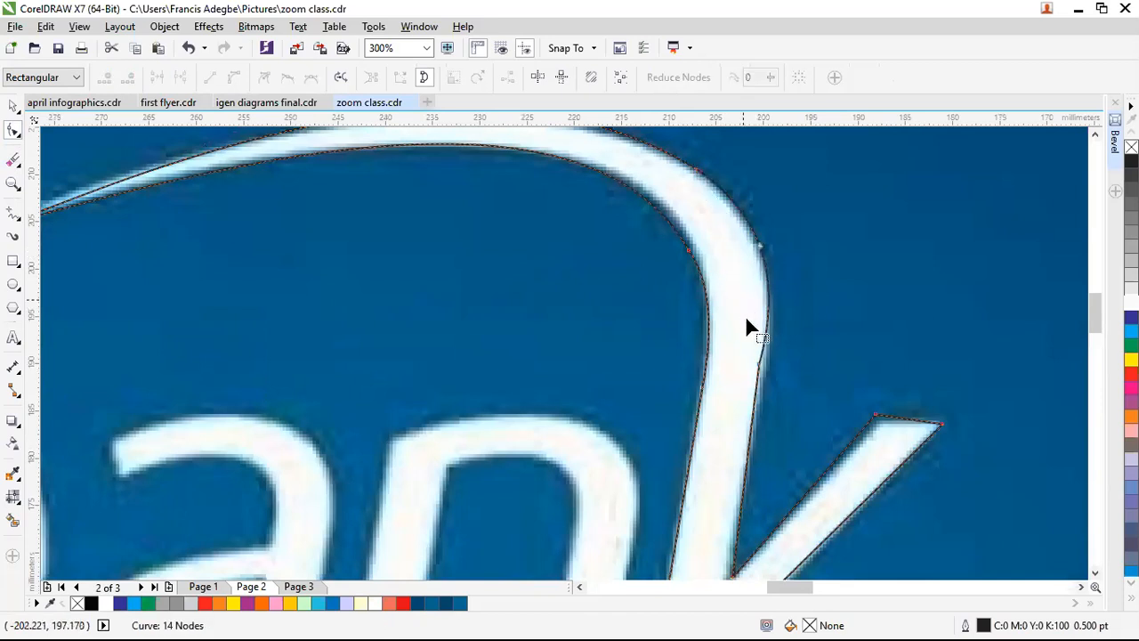
# Refine the outer edge where the swoosh meets the stem by adjusting its curve against the reference
pyautogui.scroll(2, 750, 368)
pyautogui.moveTo(770, 364); pyautogui.dragTo(784, 364)
pyautogui.moveTo(823, 216); pyautogui.dragTo(773, 303)
pyautogui.scroll(-6, 763, 400)
# Raise the bottom edge of the traced k's stem to match the reference letter's base
pyautogui.scroll(3, 763, 401)
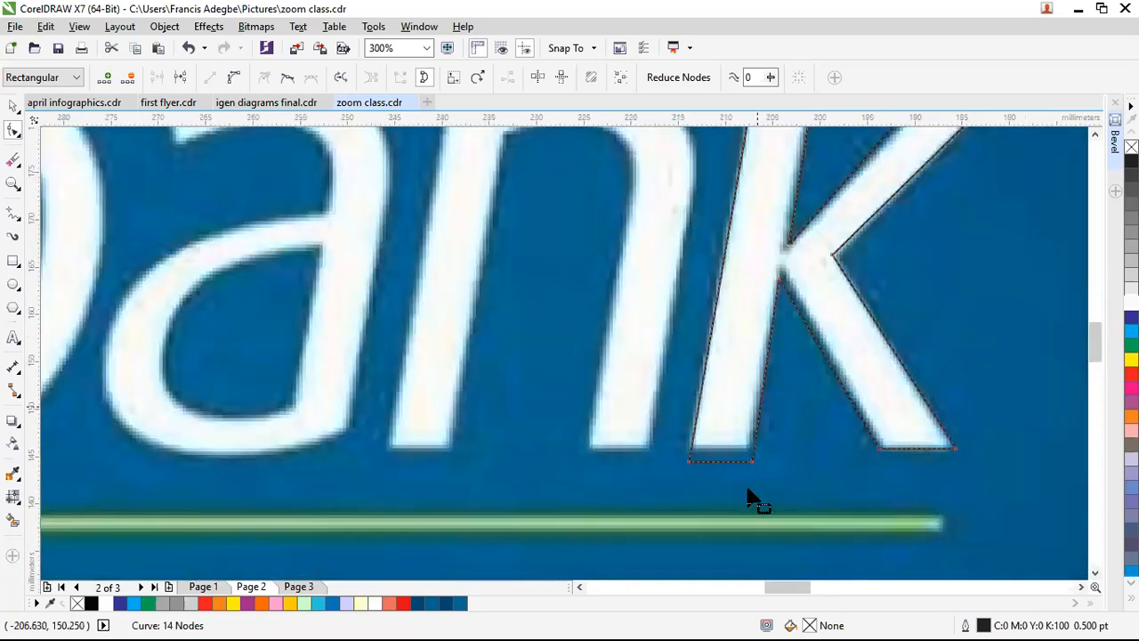
pyautogui.scroll(-4, 719, 480)
pyautogui.scroll(3, 717, 449)
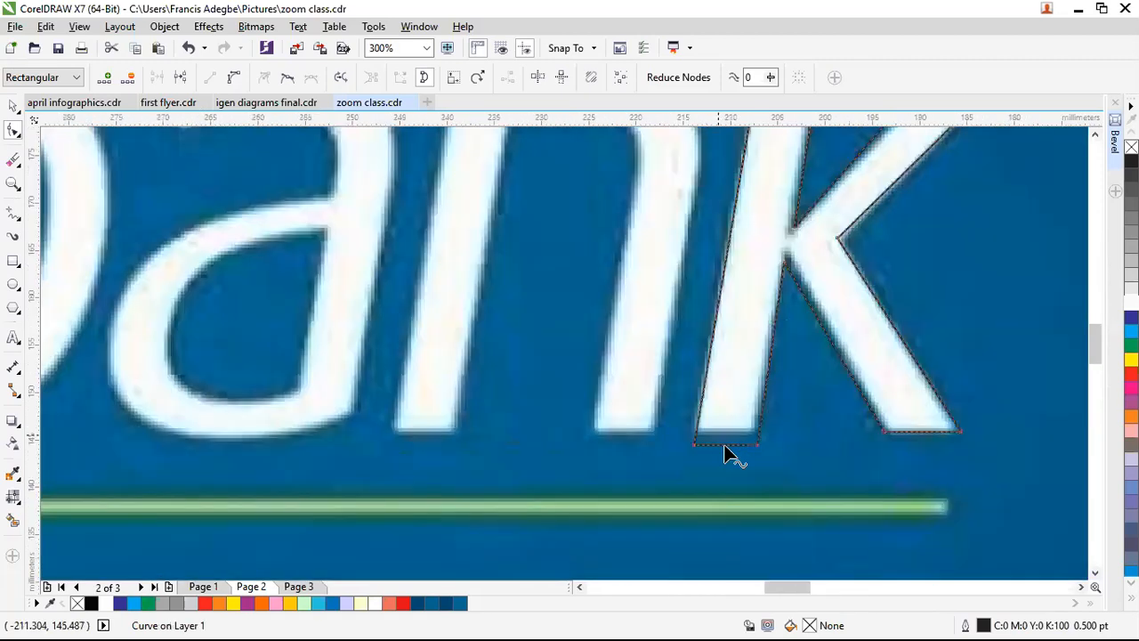
pyautogui.click(717, 447)
pyautogui.moveTo(730, 441); pyautogui.dragTo(729, 432)
# Adjust the two nodes where the k's arm and leg meet the stem to fit the reference notches
pyautogui.scroll(2, 783, 261)
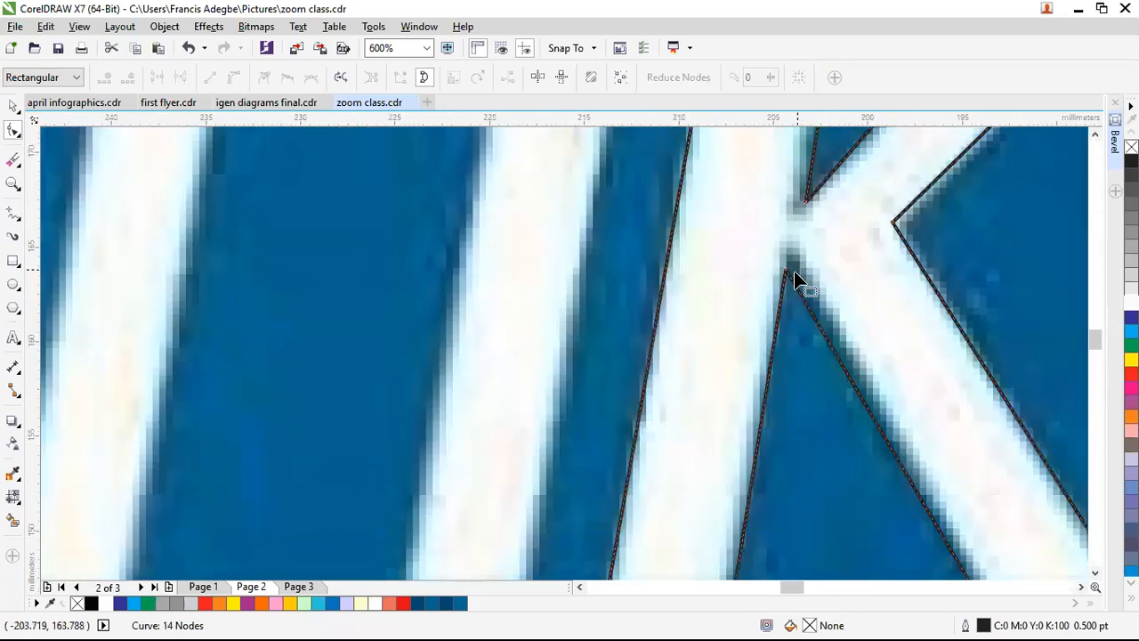
pyautogui.moveTo(795, 261); pyautogui.dragTo(792, 259)
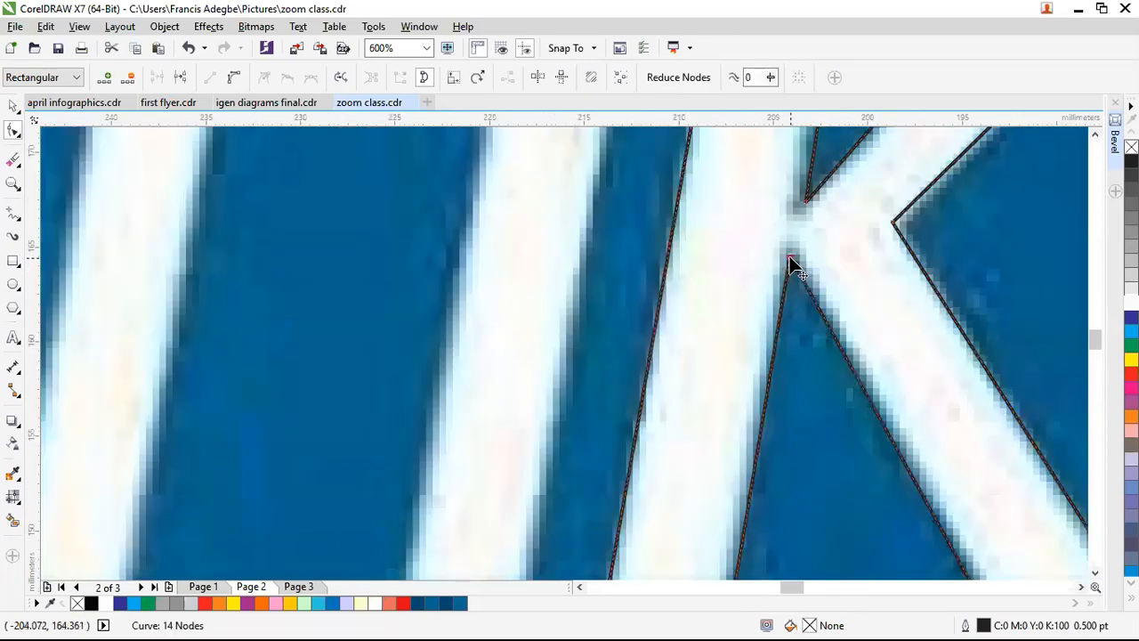
pyautogui.scroll(-2, 793, 259)
pyautogui.scroll(4, 794, 202)
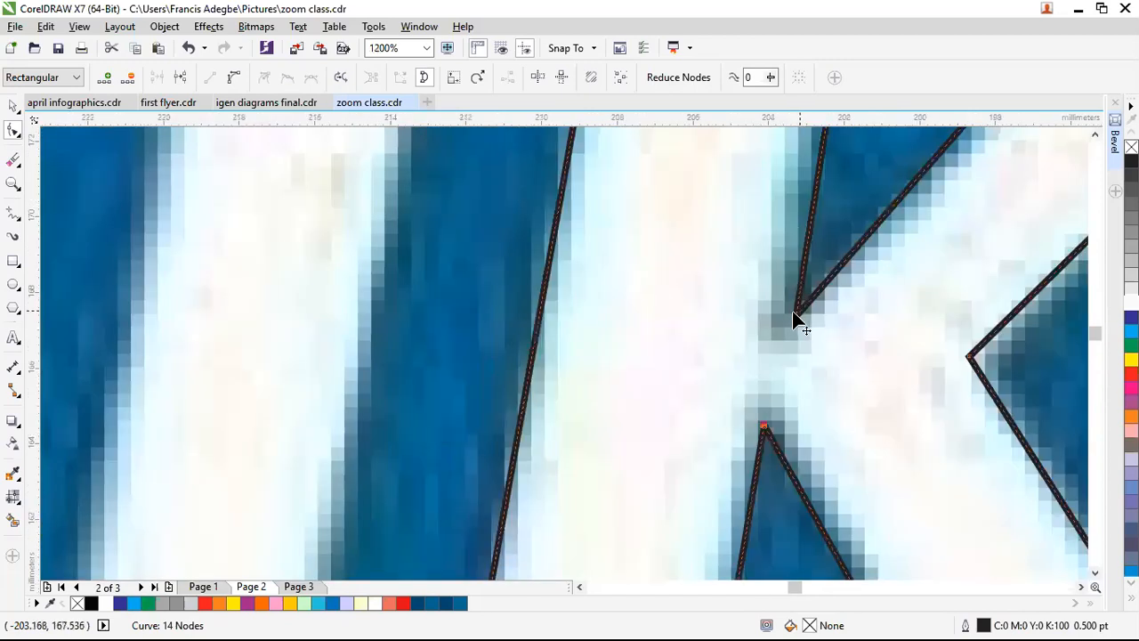
pyautogui.moveTo(786, 310); pyautogui.dragTo(777, 309)
pyautogui.scroll(-4, 804, 349)
# Move the corner node at the tip of the k's upper arm onto the reference letter's corner
pyautogui.scroll(2, 943, 198)
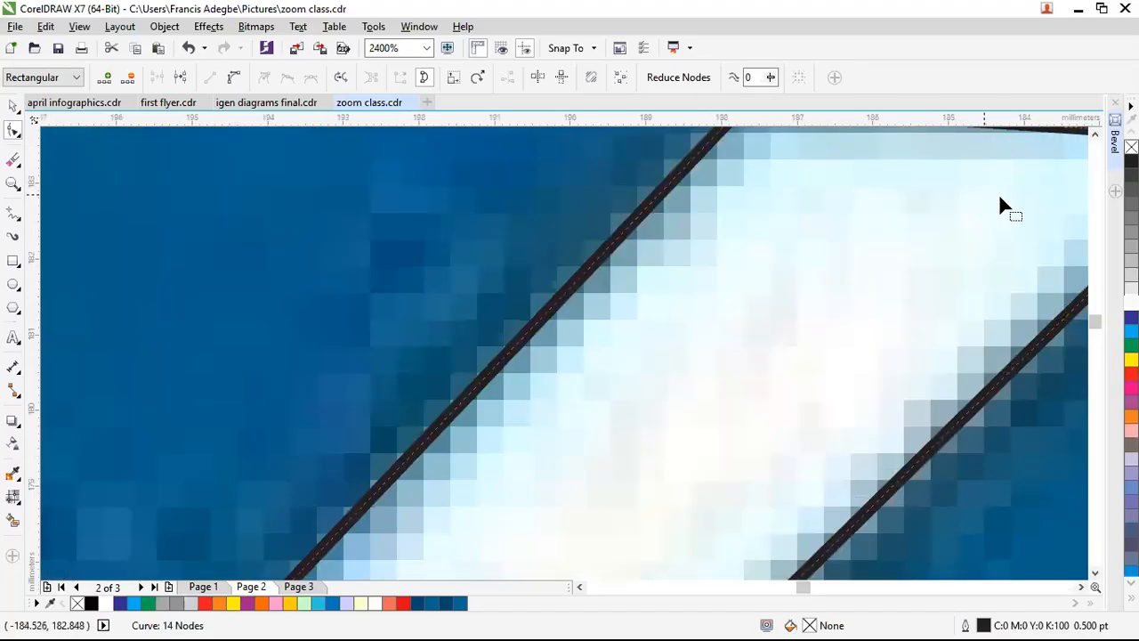
pyautogui.scroll(-3, 1001, 200)
pyautogui.scroll(3, 1022, 206)
pyautogui.moveTo(1004, 223); pyautogui.dragTo(986, 203)
pyautogui.scroll(-3, 880, 345)
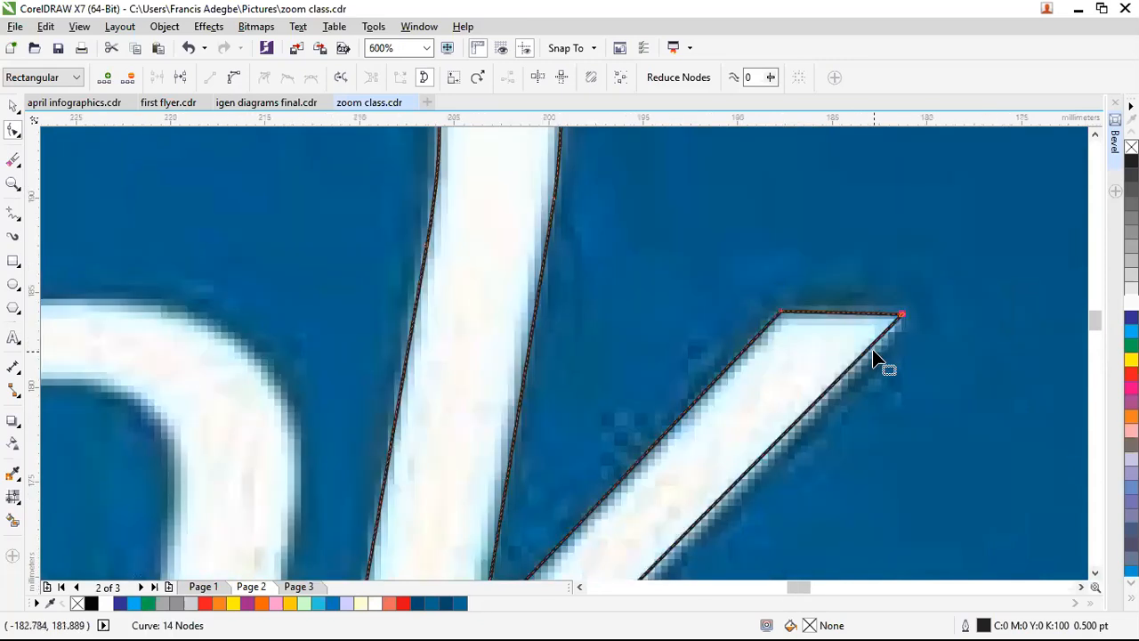
pyautogui.scroll(-5, 744, 329)
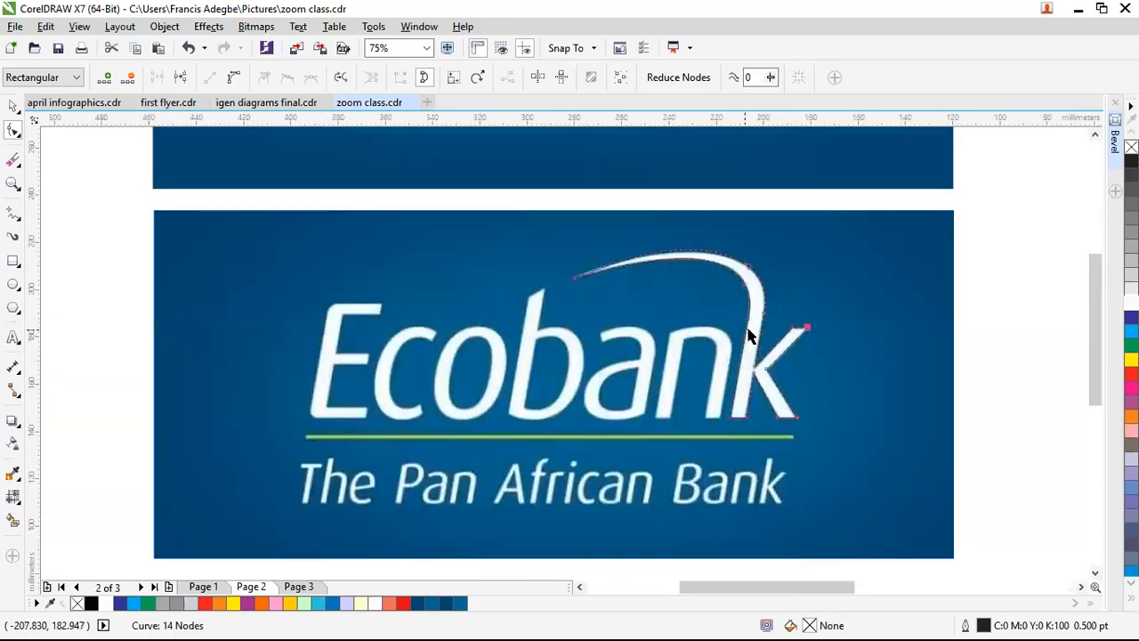
# Move the traced k from the reference logo up to the upper banner, beside the existing k
pyautogui.press('space')
pyautogui.scroll(-2, 766, 343)
pyautogui.moveTo(773, 352); pyautogui.dragTo(816, 184)
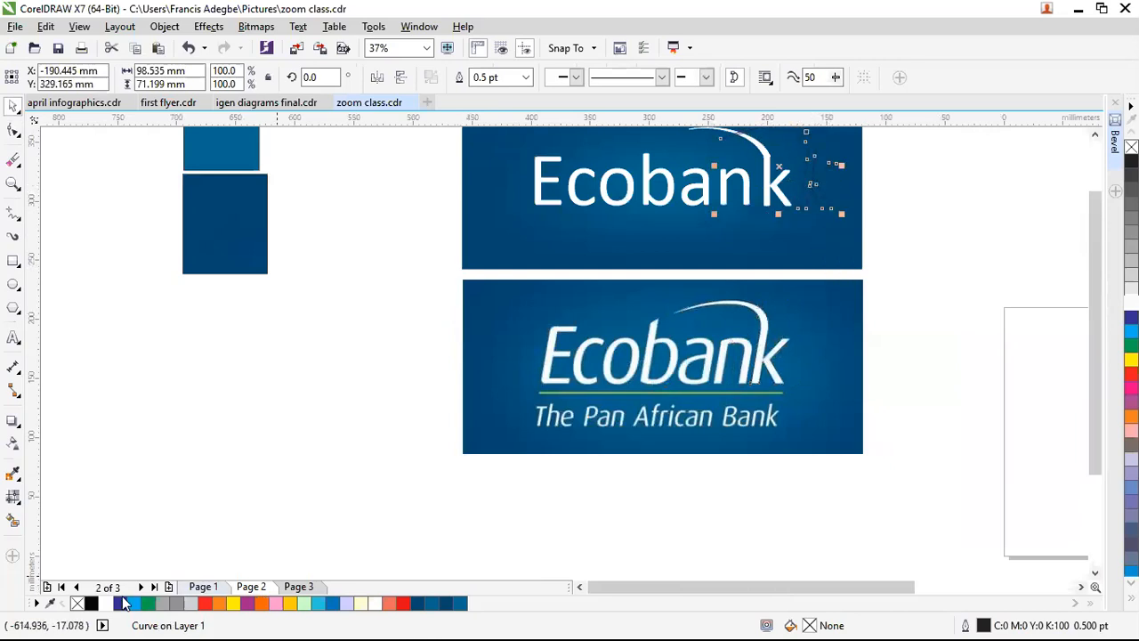
# Fill the traced k with white and remove its outline
pyautogui.click(106, 603)
pyautogui.rightClick(105, 603)
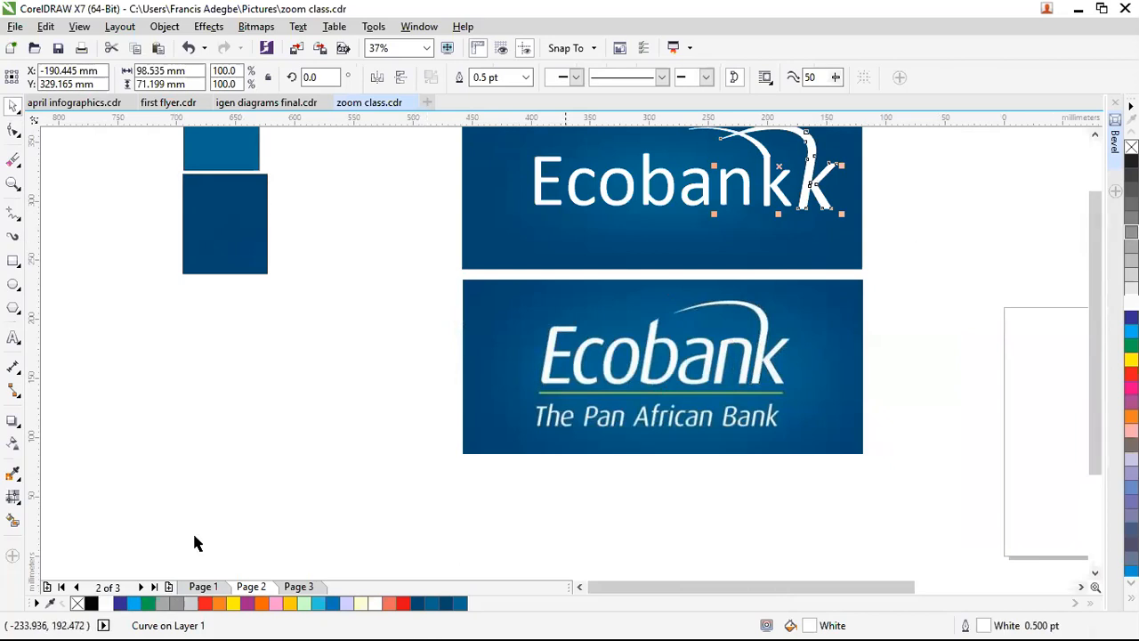
pyautogui.scroll(-2, 808, 229)
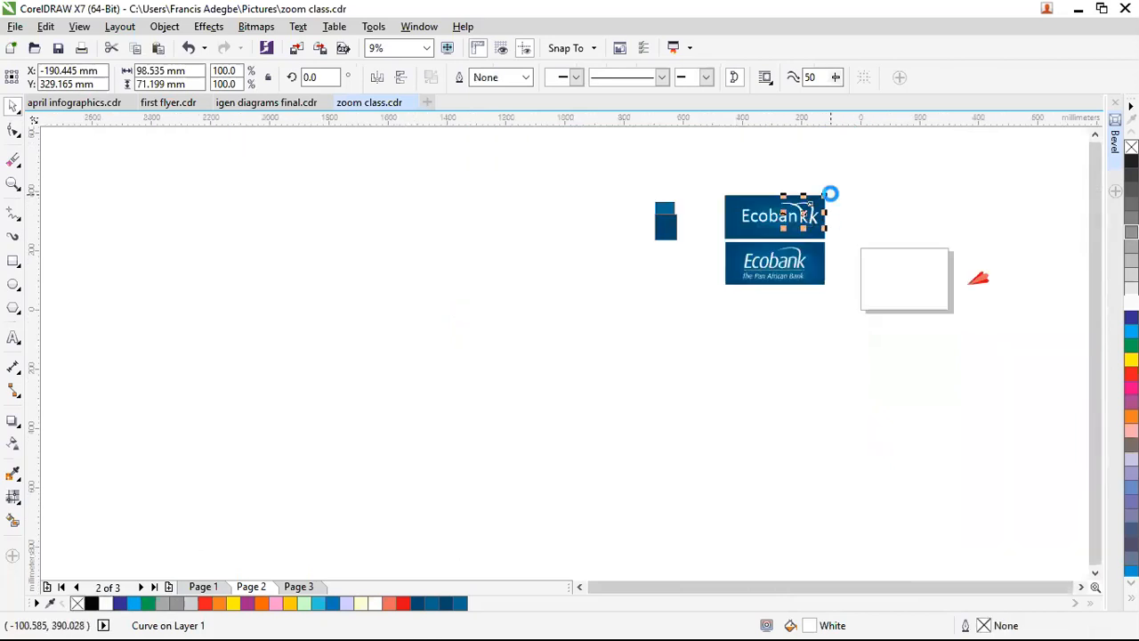
# Move the old k aside to the banner's upper right corner and place the traced k directly after "Ecoban"
pyautogui.scroll(3, 825, 196)
pyautogui.click(885, 258)
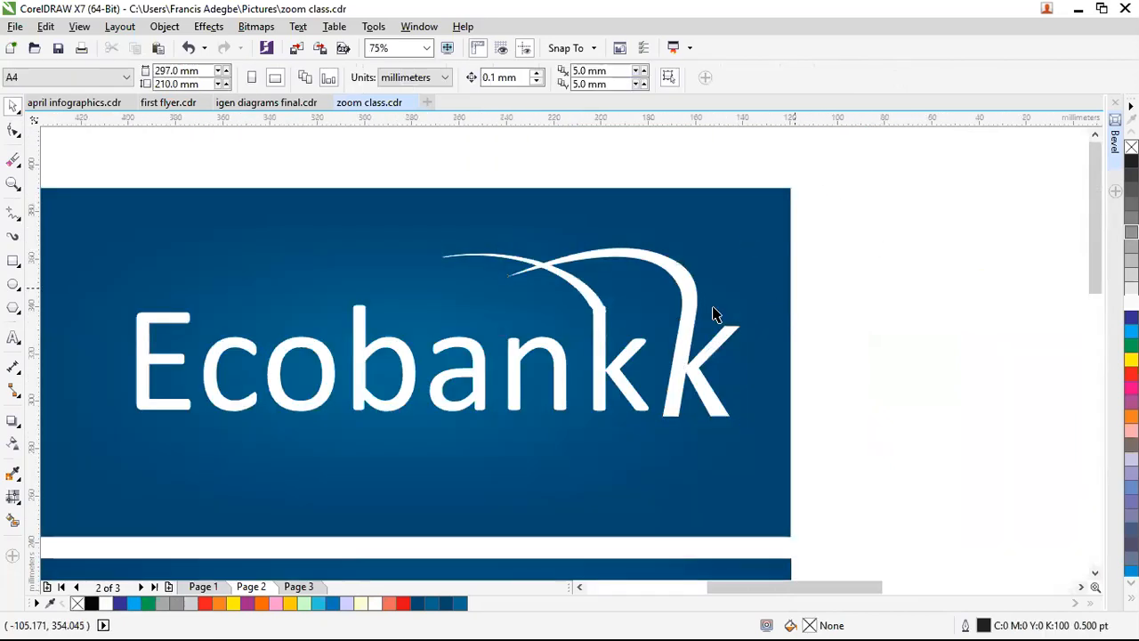
pyautogui.moveTo(600, 353); pyautogui.dragTo(728, 205)
pyautogui.moveTo(671, 383)
pyautogui.mouseDown()
pyautogui.moveTo(630, 363)
pyautogui.moveTo(598, 367)
pyautogui.mouseUp()
# Skew the traced k to stand more upright and reduce its height to about 57.9 mm
pyautogui.click(598, 366)
pyautogui.moveTo(535, 234); pyautogui.dragTo(520, 235)
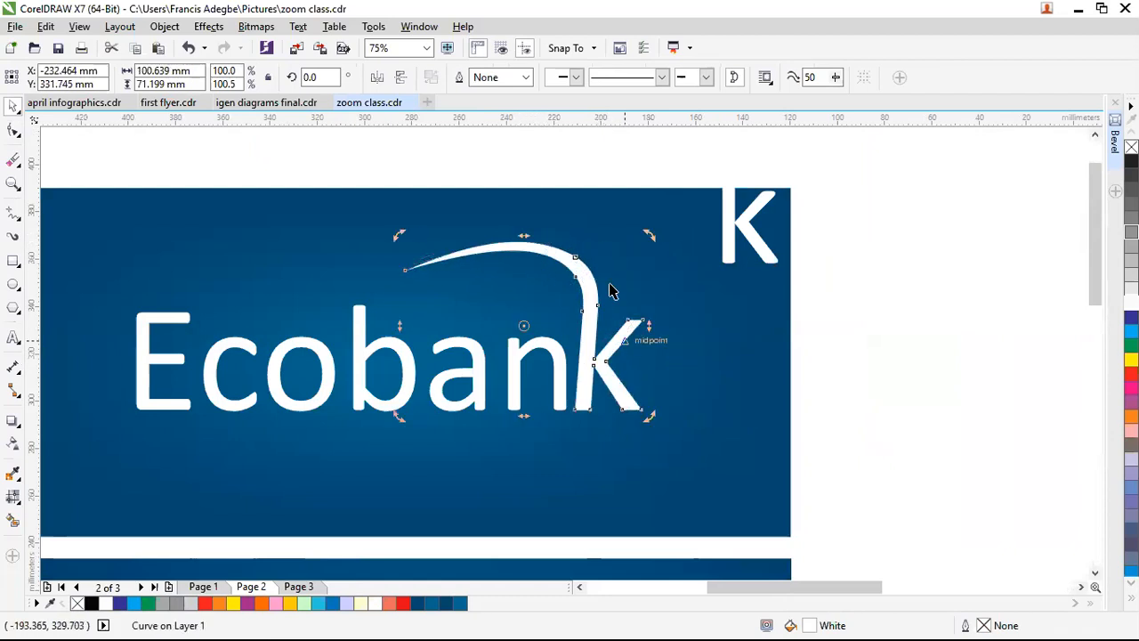
pyautogui.click(536, 246)
pyautogui.moveTo(524, 235); pyautogui.dragTo(522, 266)
pyautogui.click(874, 369)
pyautogui.scroll(-1, 724, 300)
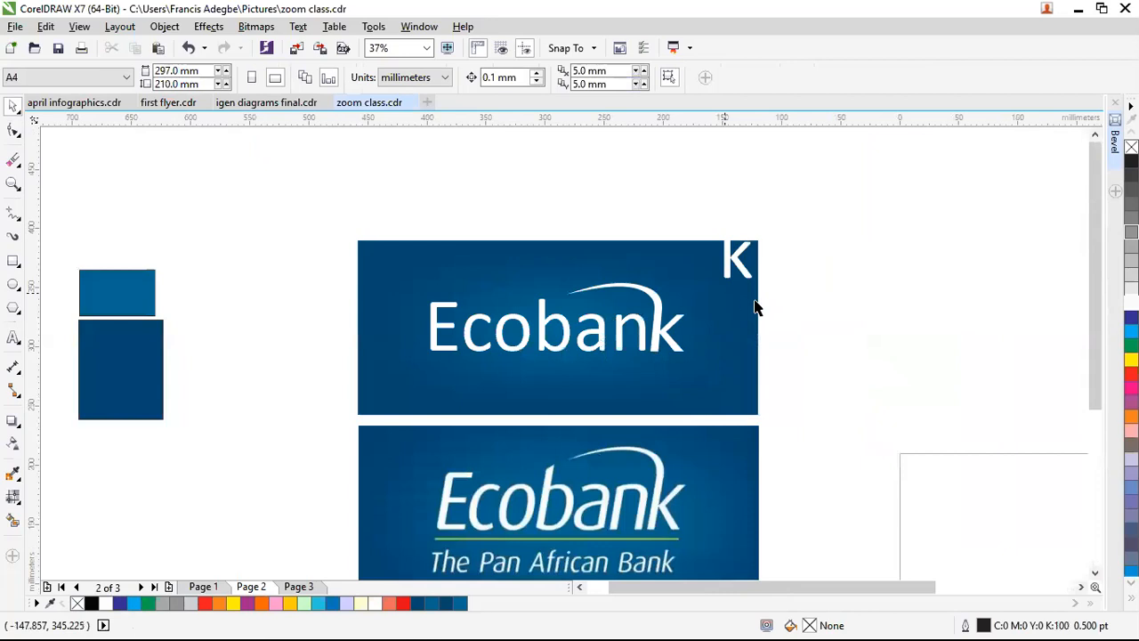
# Skew the traced k slightly further to the left to match the upright "Ecoban" lettering
pyautogui.click(656, 322)
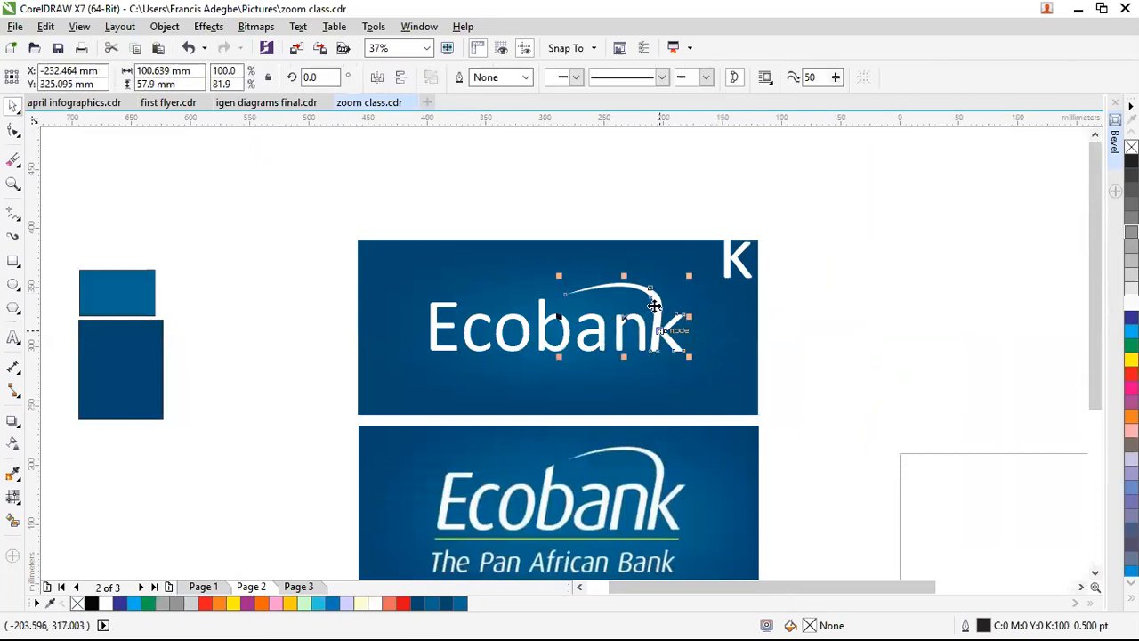
pyautogui.click(627, 315)
pyautogui.moveTo(618, 278); pyautogui.dragTo(612, 279)
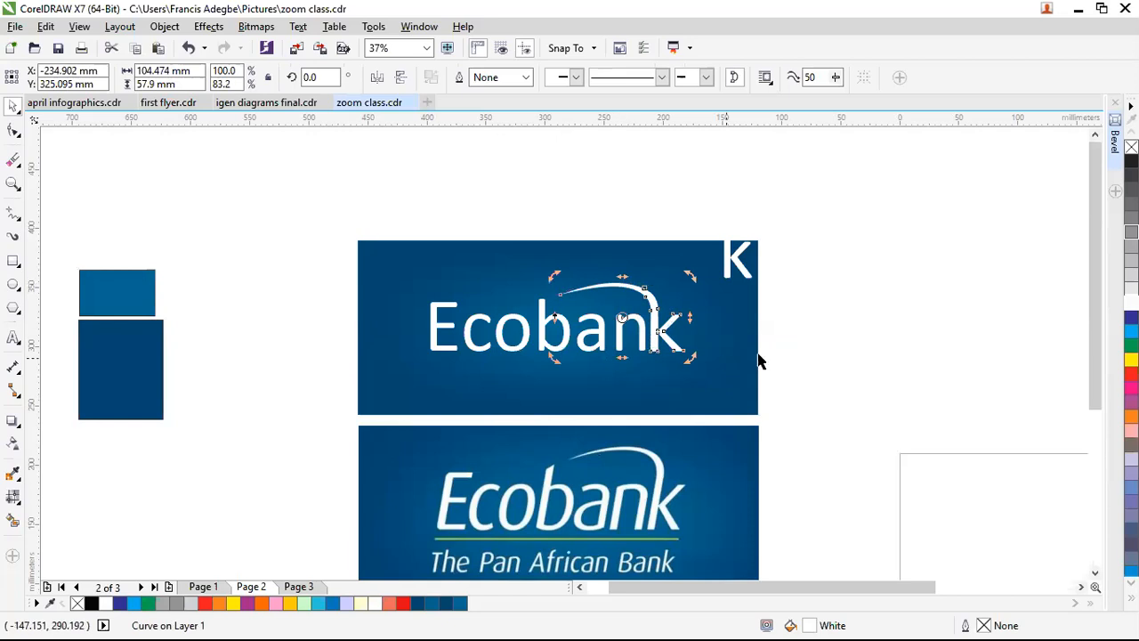
pyautogui.press('Escape')
# Delete the old grouped k from the banner's upper right corner
pyautogui.moveTo(783, 290); pyautogui.dragTo(768, 280)
pyautogui.click(727, 264)
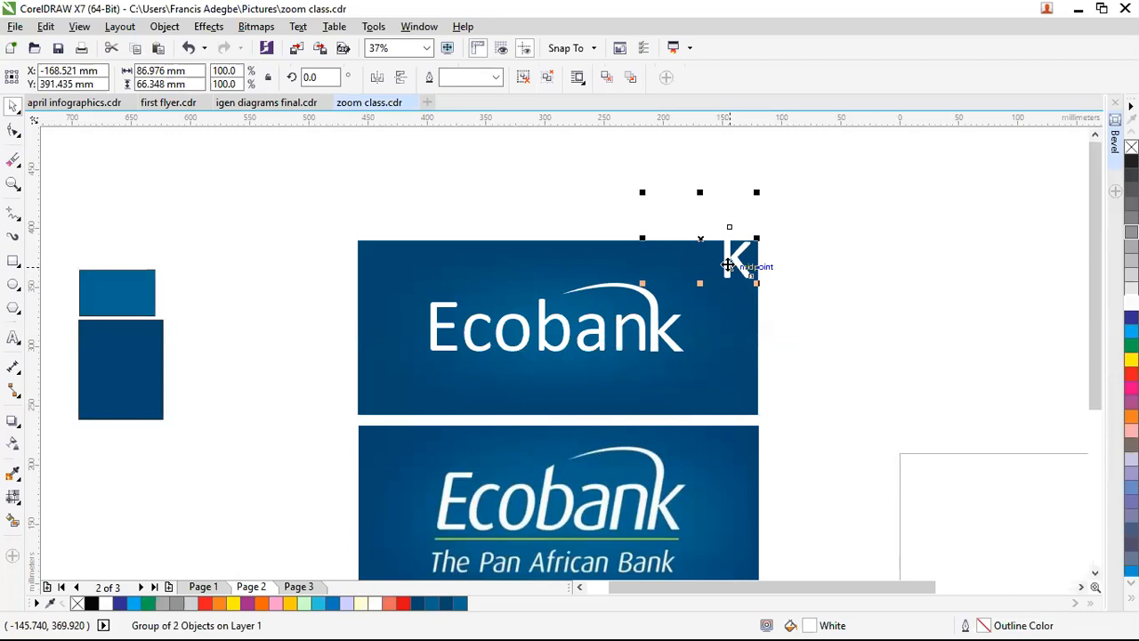
pyautogui.press('Delete')
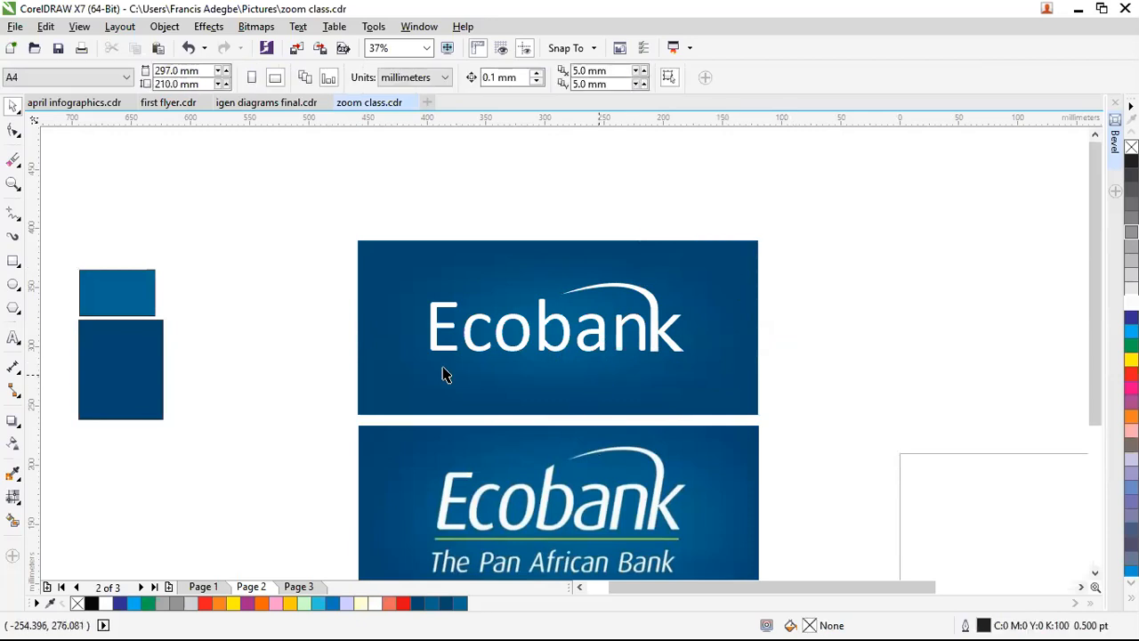
pyautogui.press('m')
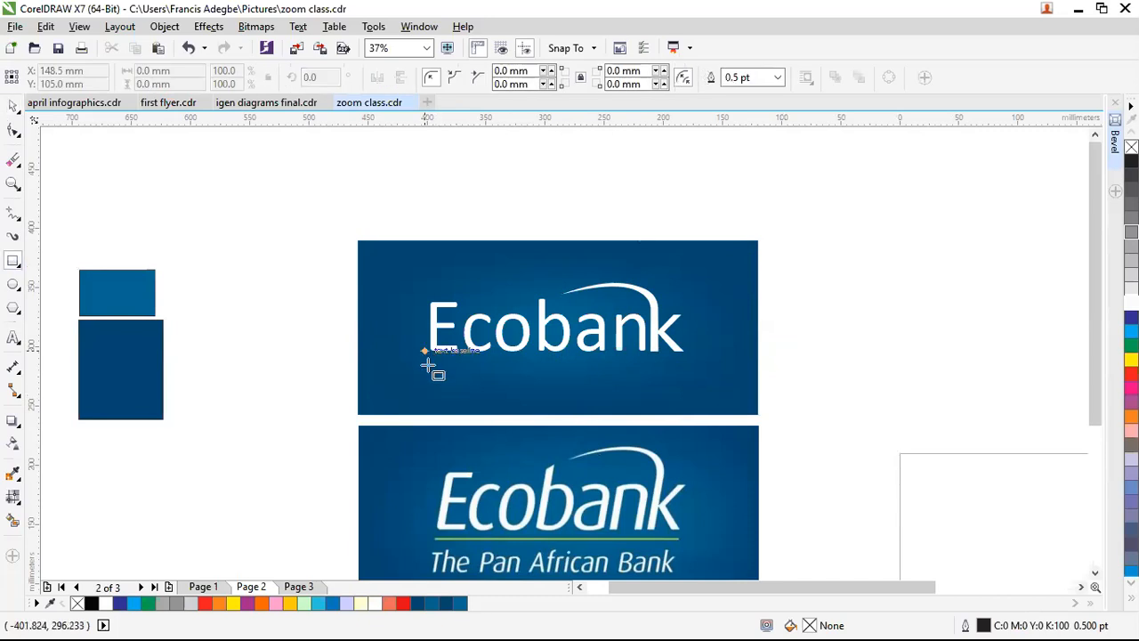
pyautogui.click(430, 359)
pyautogui.moveTo(430, 359); pyautogui.dragTo(693, 369)
pyautogui.scroll(5, 578, 365)
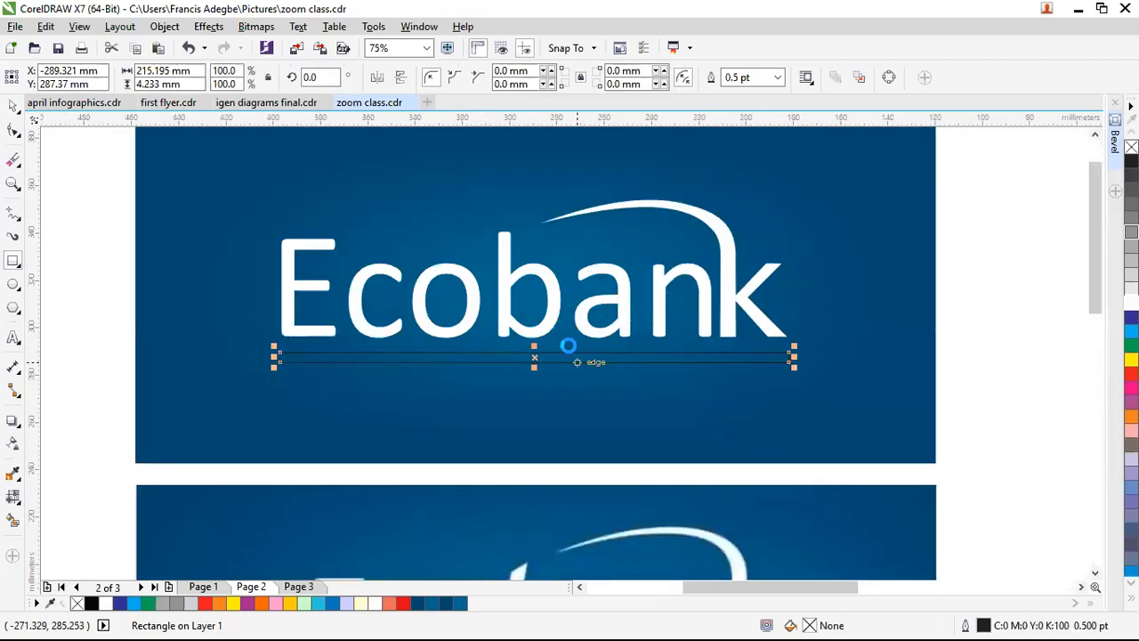
pyautogui.scroll(-5, 443, 418)
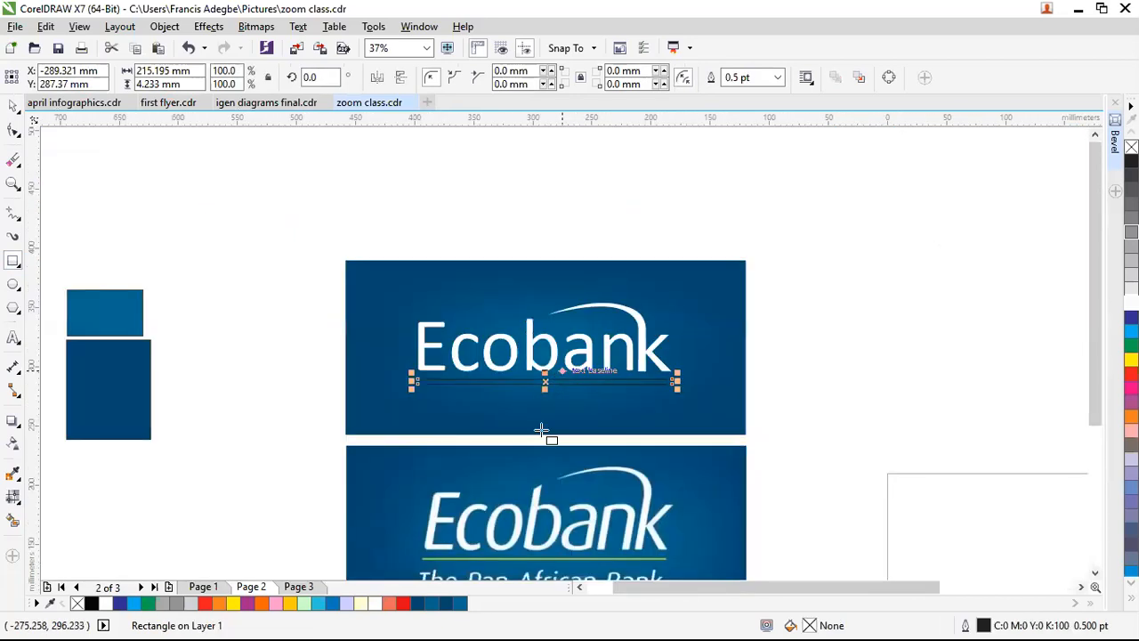
pyautogui.click(570, 442)
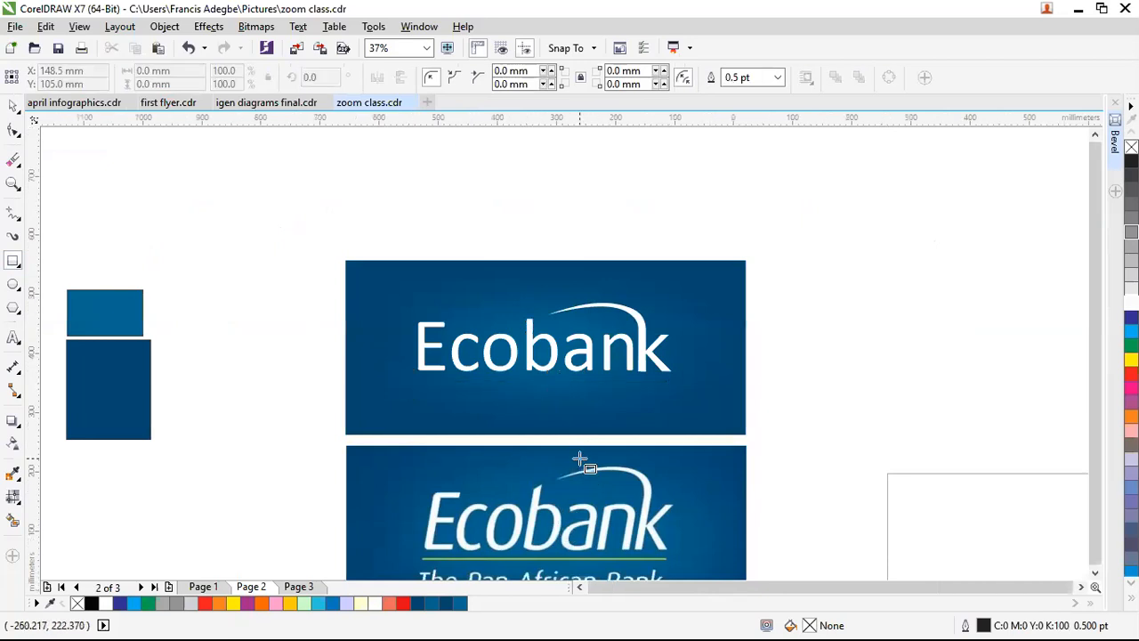
# Draw a thin rectangle about 207 mm wide and 2.8 mm high over the green line in the reference logo
pyautogui.scroll(-2, 579, 460)
pyautogui.scroll(2, 531, 522)
pyautogui.scroll(2, 531, 522)
pyautogui.scroll(2, 839, 508)
pyautogui.moveTo(68, 429); pyautogui.dragTo(1051, 445)
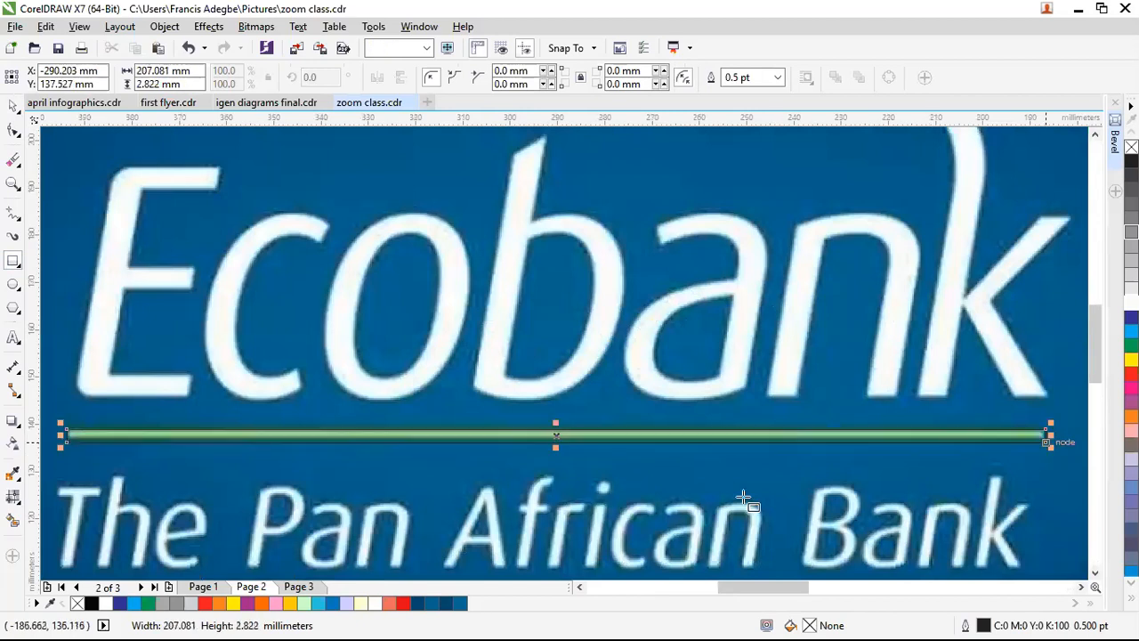
# Round the corners of the thin rectangle fully, to a radius of about 1.41 mm, so both ends are semicircular
pyautogui.click(12, 131)
pyautogui.scroll(4, 60, 437)
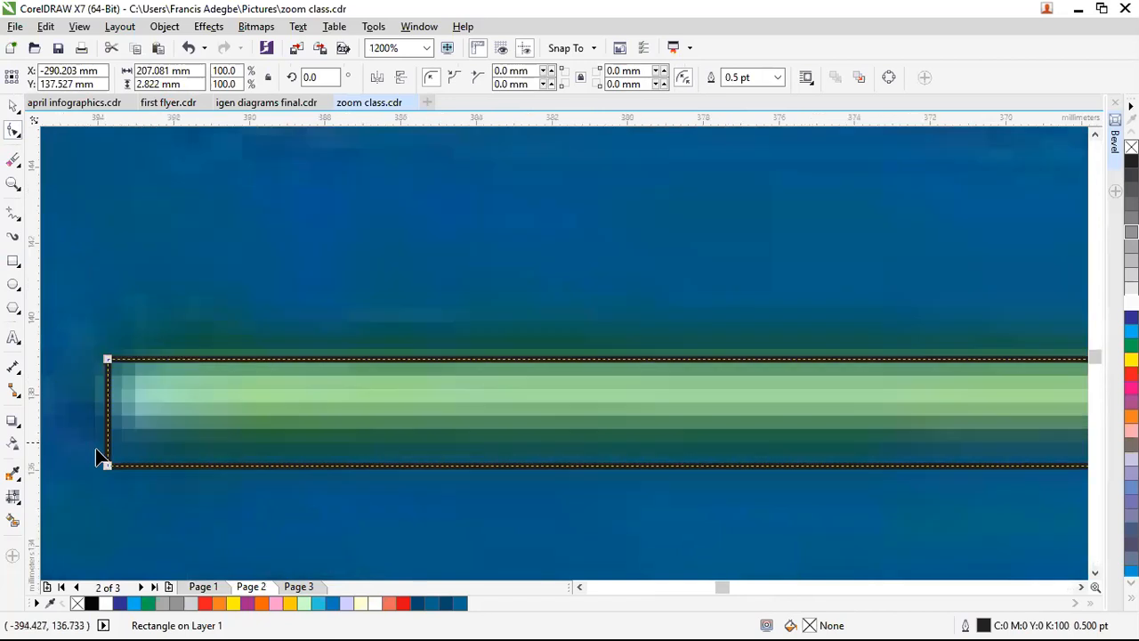
pyautogui.moveTo(107, 466); pyautogui.dragTo(118, 416)
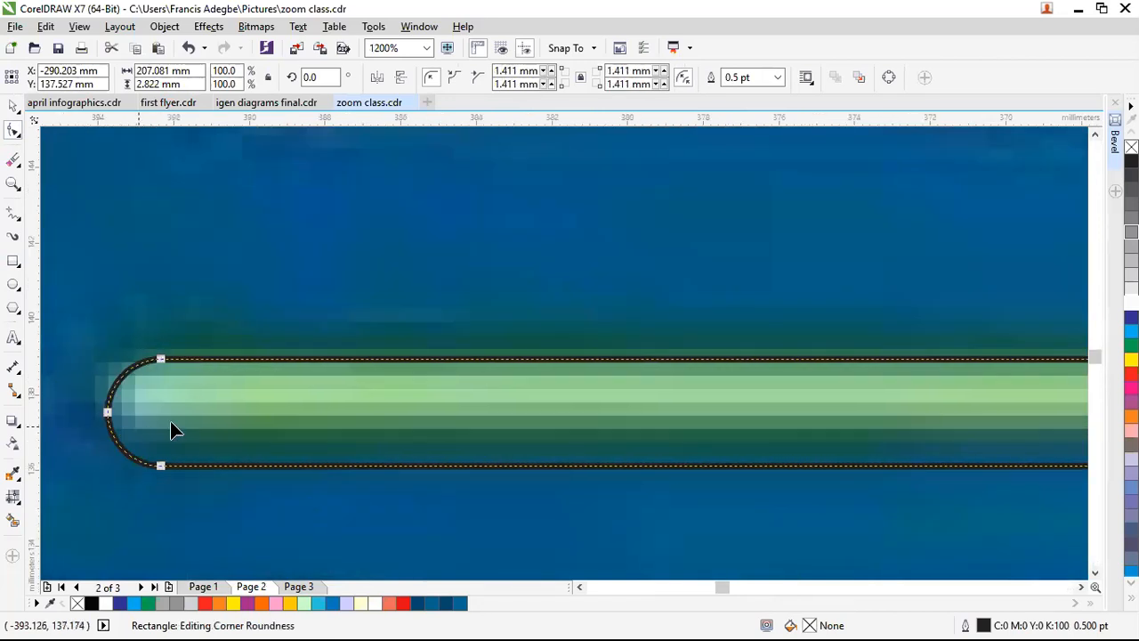
pyautogui.scroll(-4, 170, 421)
pyautogui.scroll(-1, 900, 448)
pyautogui.scroll(2, 1036, 434)
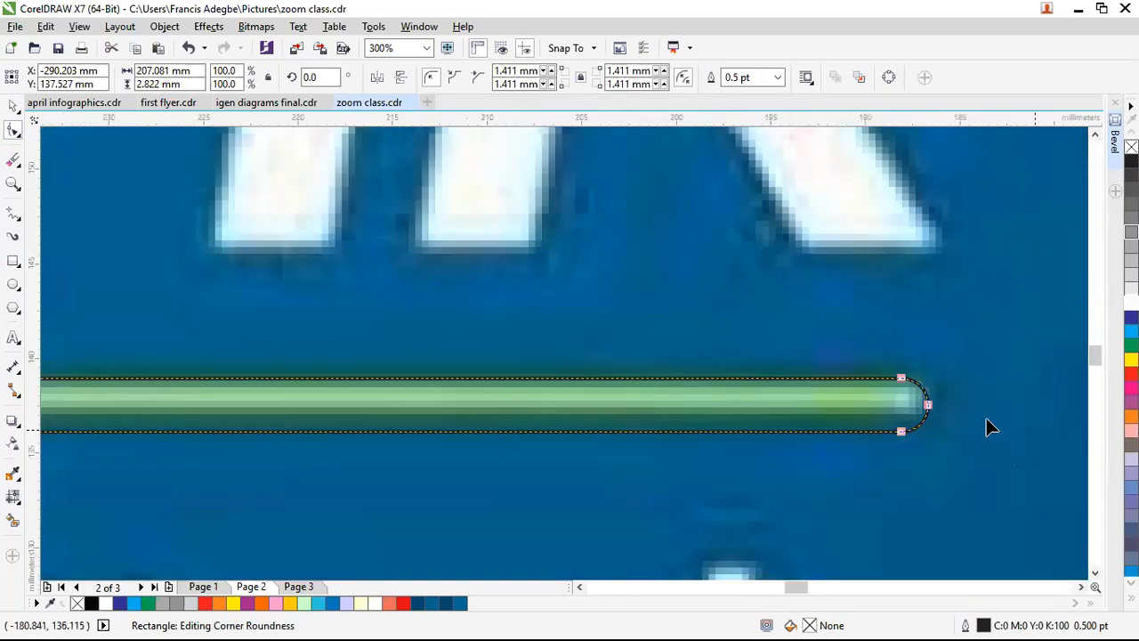
pyautogui.scroll(-4, 931, 418)
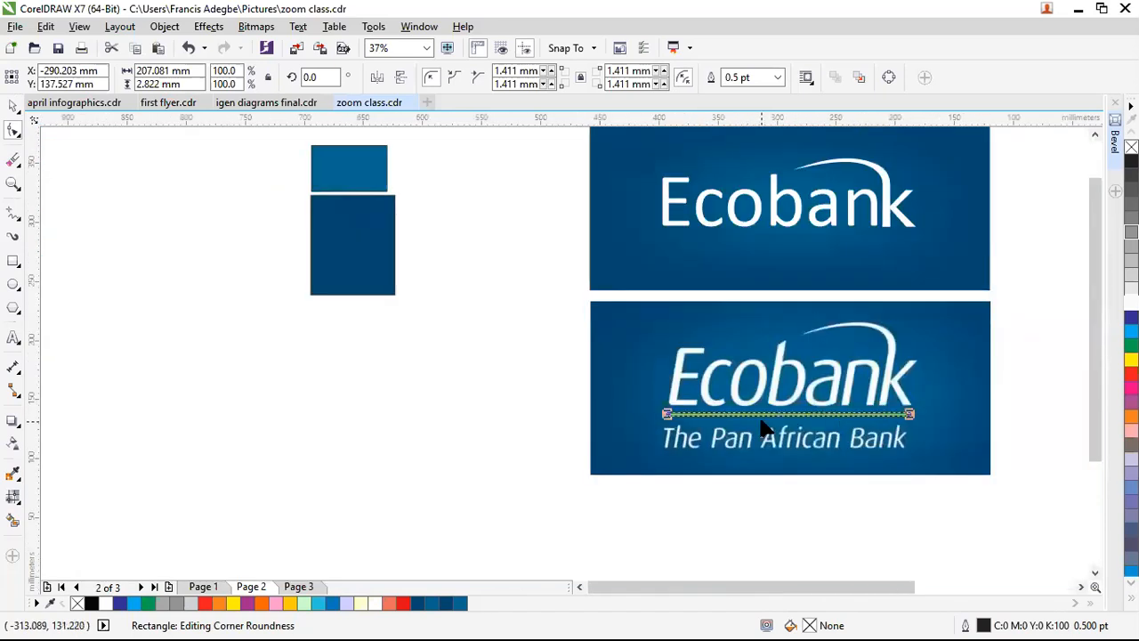
# Place the rounded bar directly beneath the recreated "Ecobank" and color it light green sampled from the reference line, without an outline
pyautogui.moveTo(789, 414); pyautogui.dragTo(791, 234)
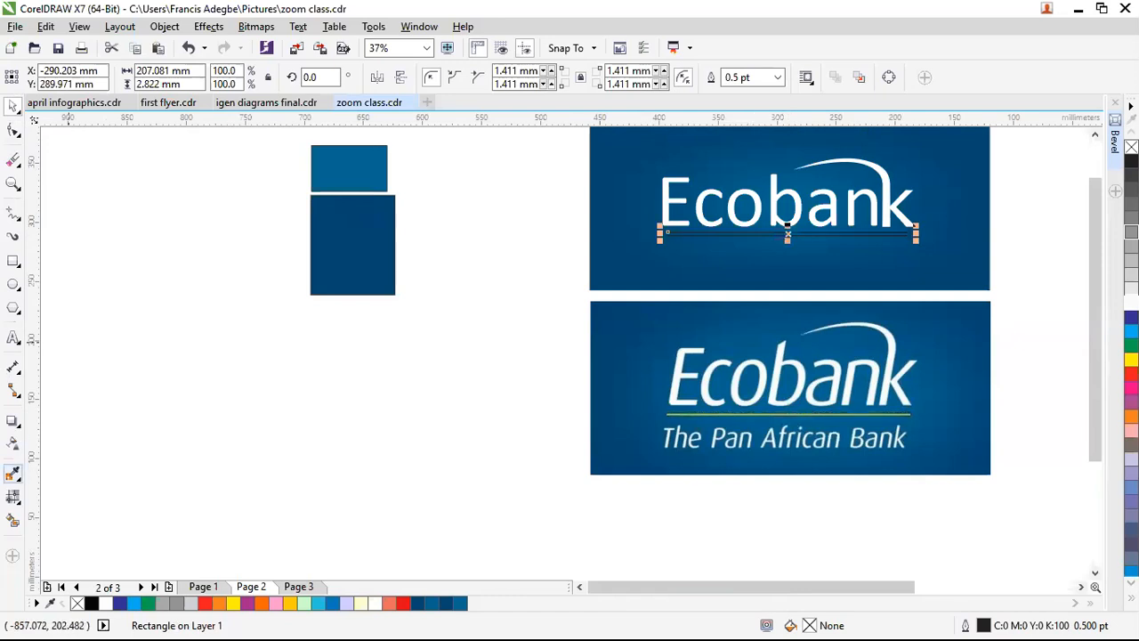
pyautogui.click(12, 472)
pyautogui.scroll(4, 788, 213)
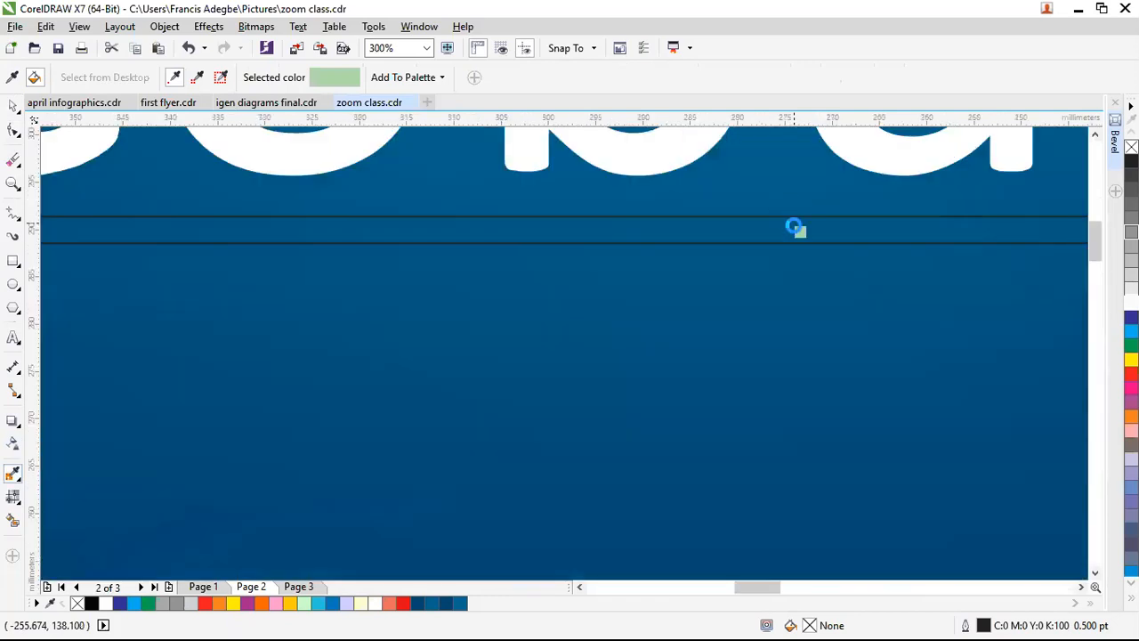
pyautogui.click(794, 229)
pyautogui.press('space')
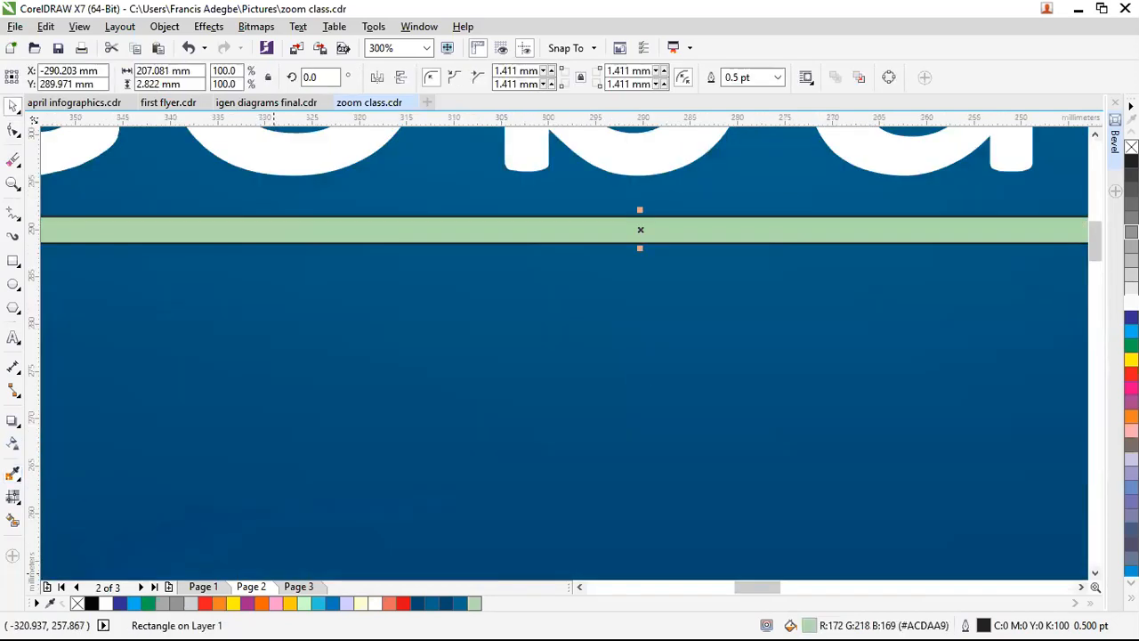
pyautogui.scroll(-3, 436, 434)
pyautogui.press('Escape')
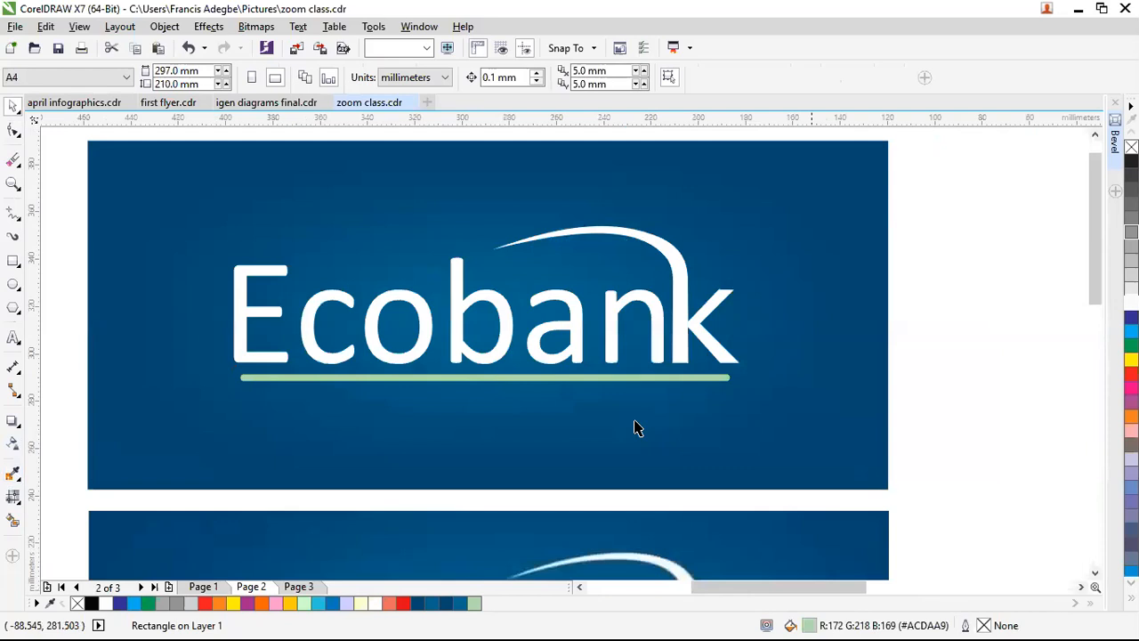
pyautogui.click(13, 260)
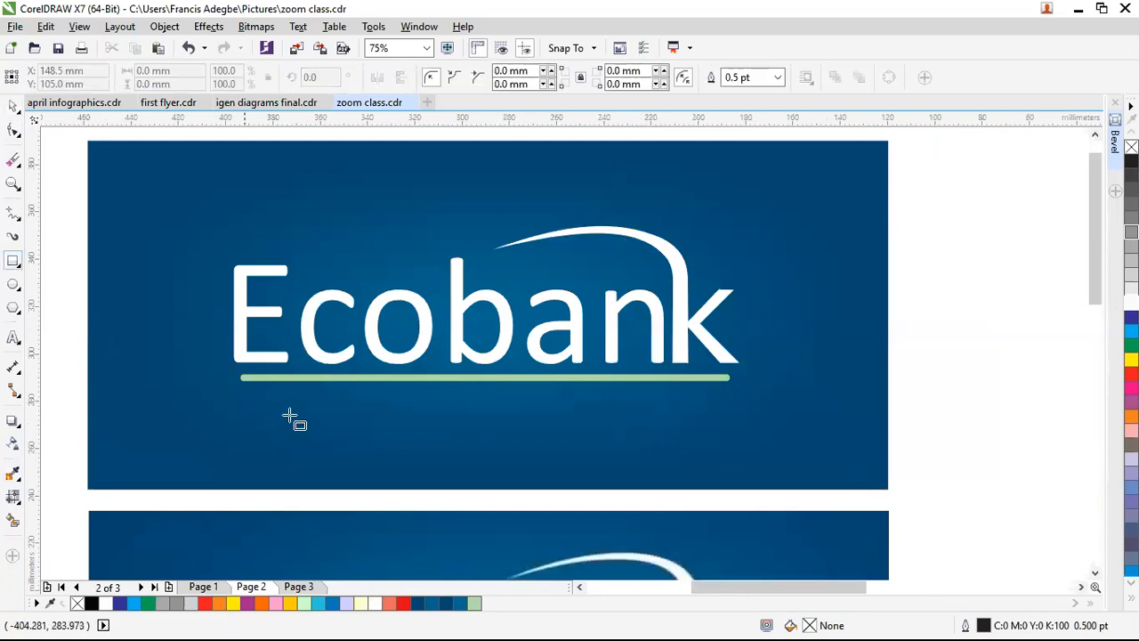
pyautogui.moveTo(255, 409); pyautogui.dragTo(733, 436)
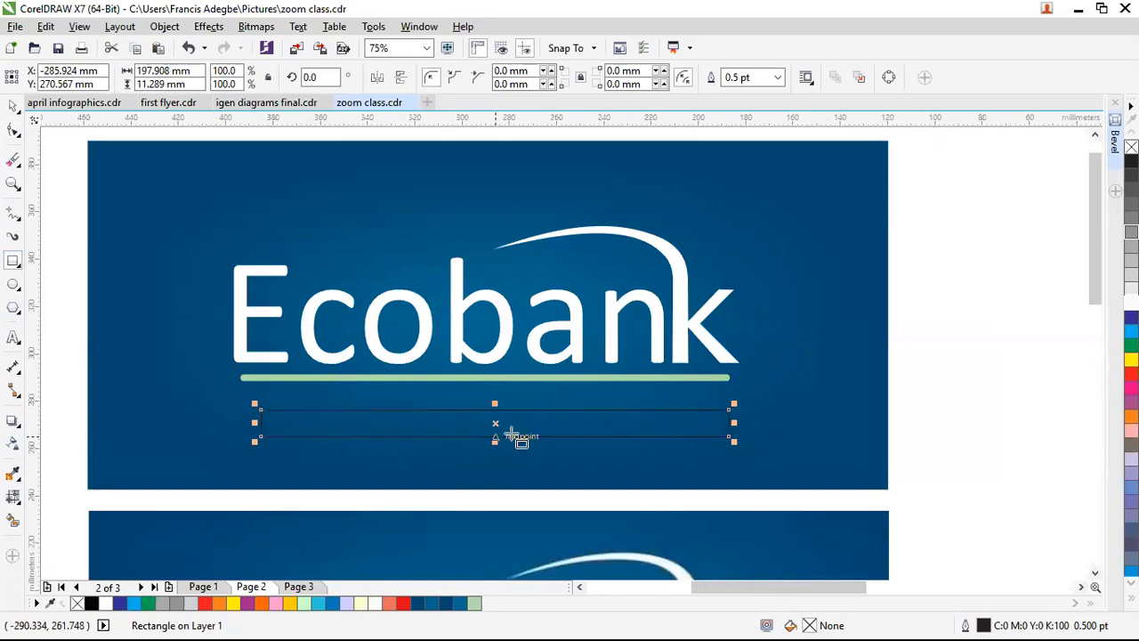
pyautogui.scroll(2, 511, 434)
pyautogui.scroll(-2, 512, 434)
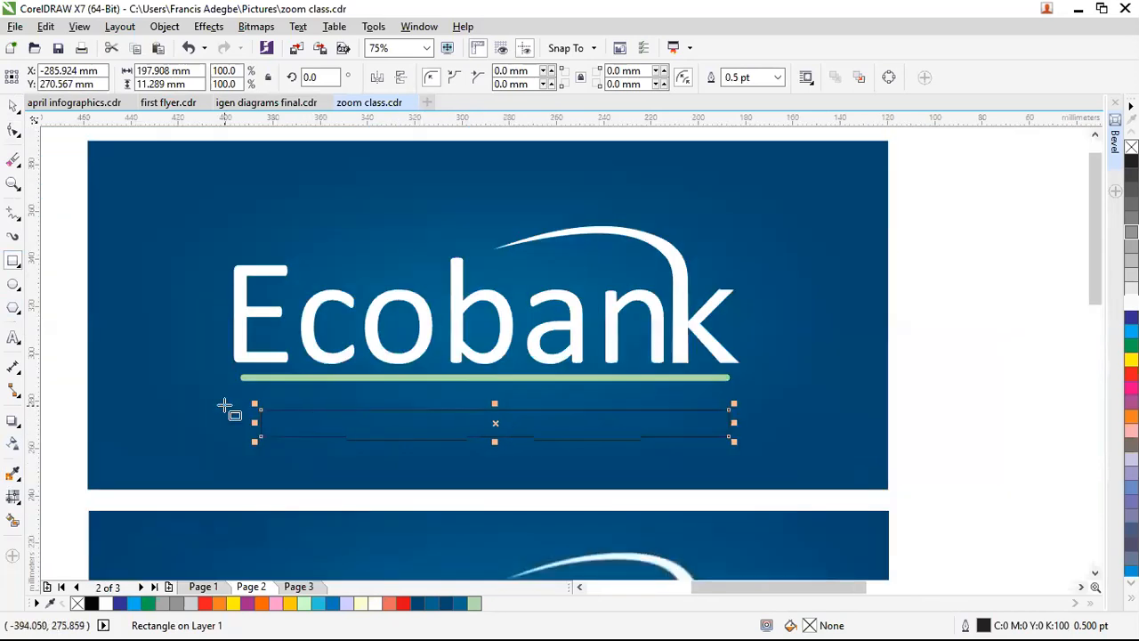
pyautogui.scroll(2, 227, 409)
pyautogui.click(12, 130)
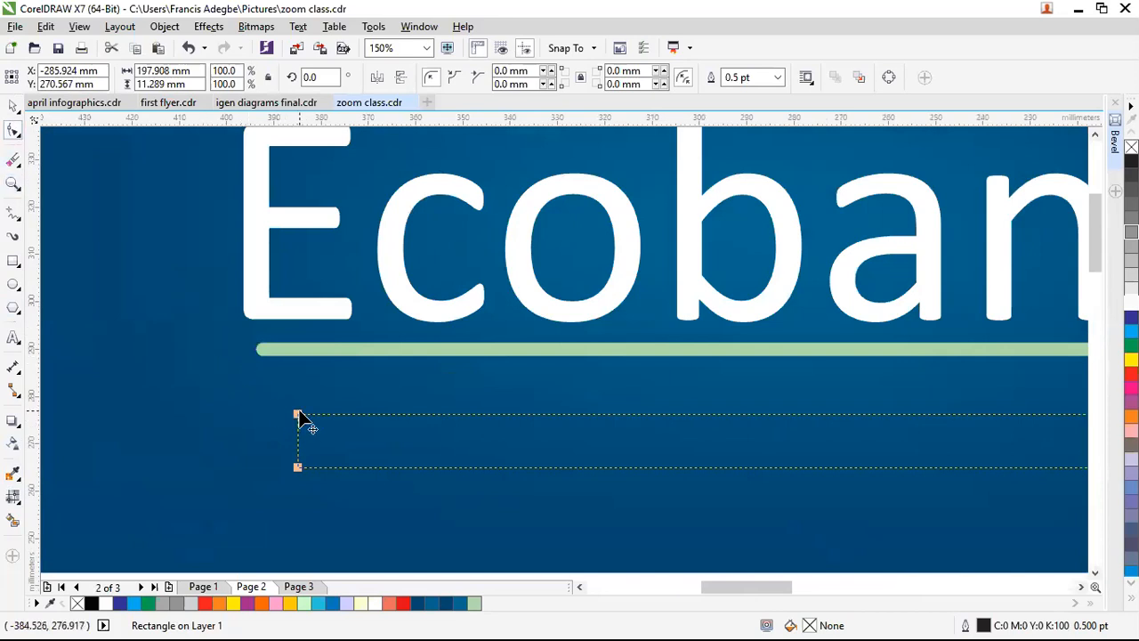
pyautogui.moveTo(305, 415); pyautogui.dragTo(402, 424)
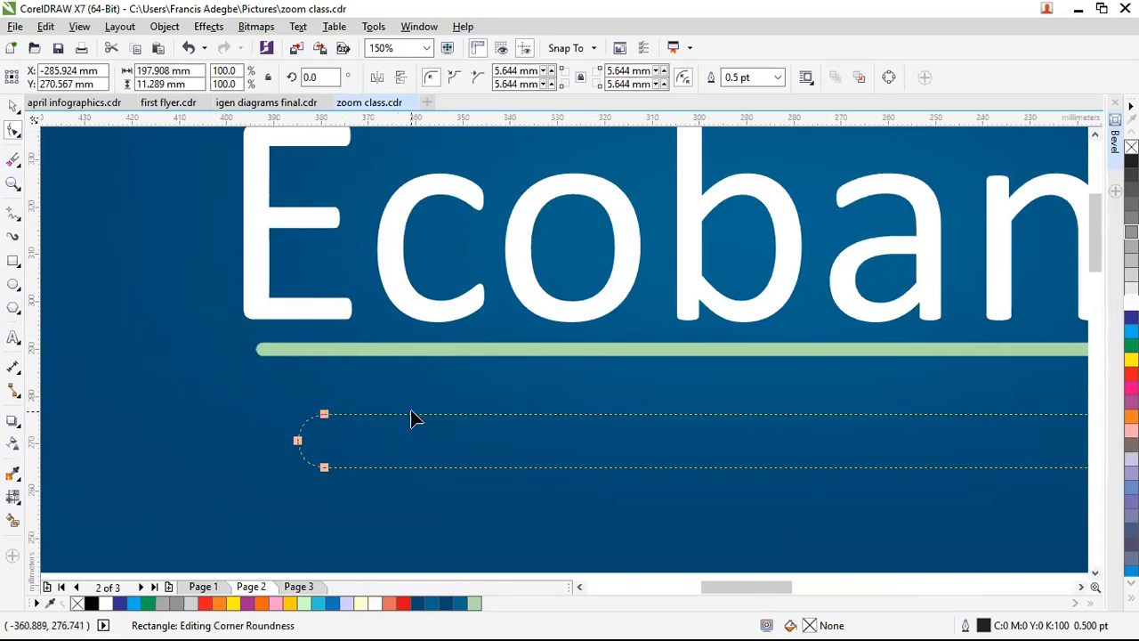
pyautogui.press('space')
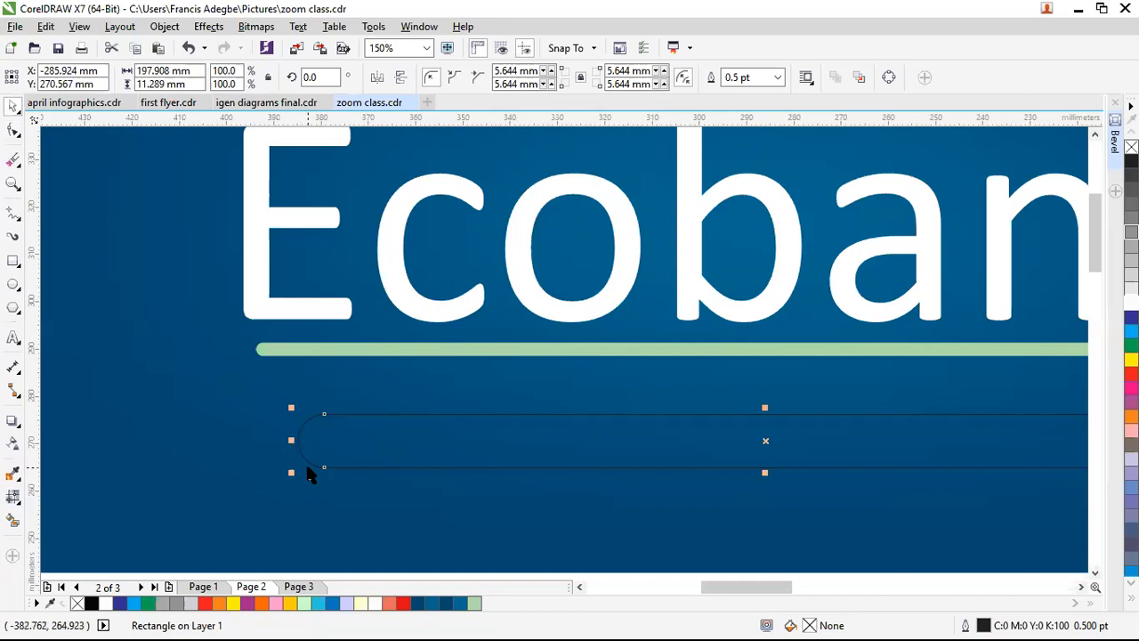
pyautogui.press('Delete')
# Add the artistic text "The Pan African Bank" in 24 pt Arial beneath the green bar in the recreated logo
pyautogui.scroll(-1, 263, 392)
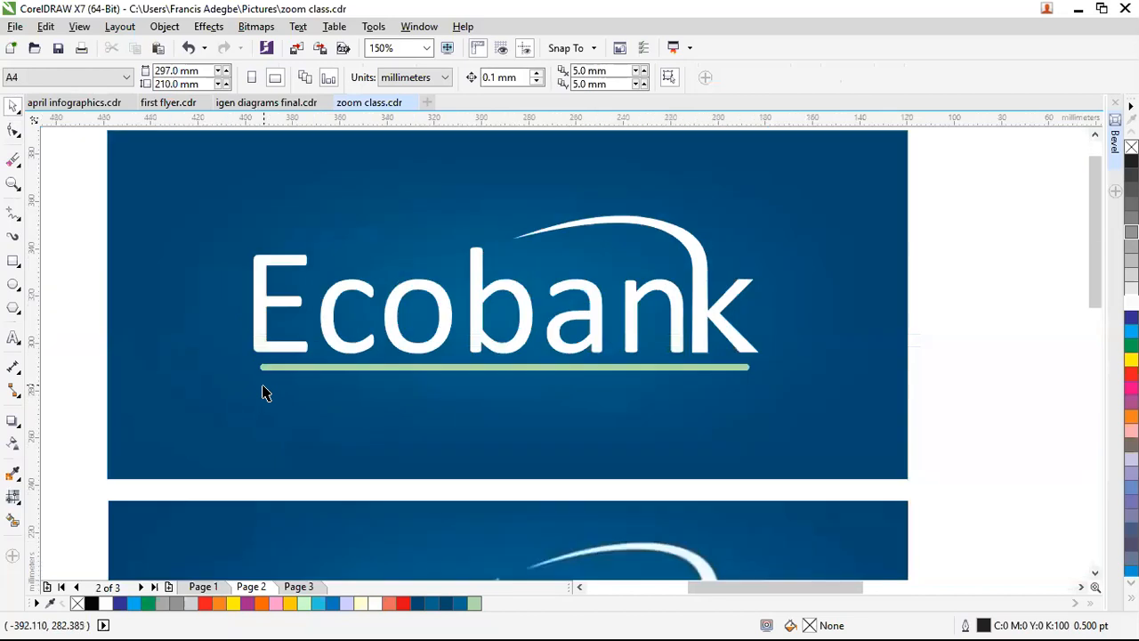
pyautogui.scroll(-2, 264, 392)
pyautogui.scroll(-1, 211, 402)
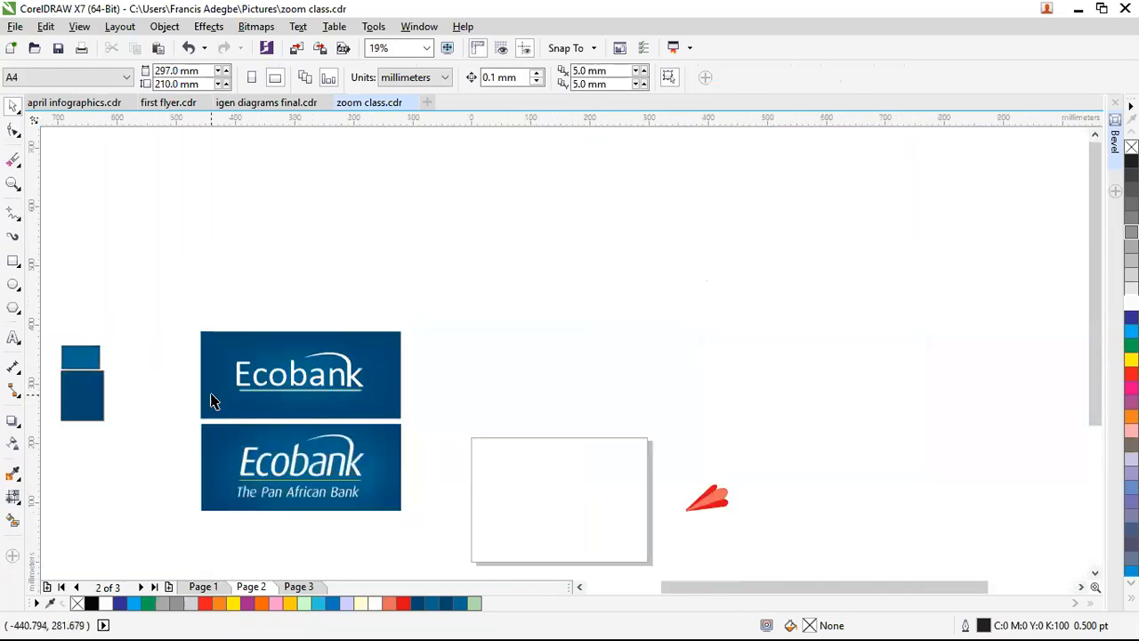
pyautogui.scroll(1, 212, 402)
pyautogui.scroll(-2, 338, 501)
pyautogui.scroll(2, 322, 528)
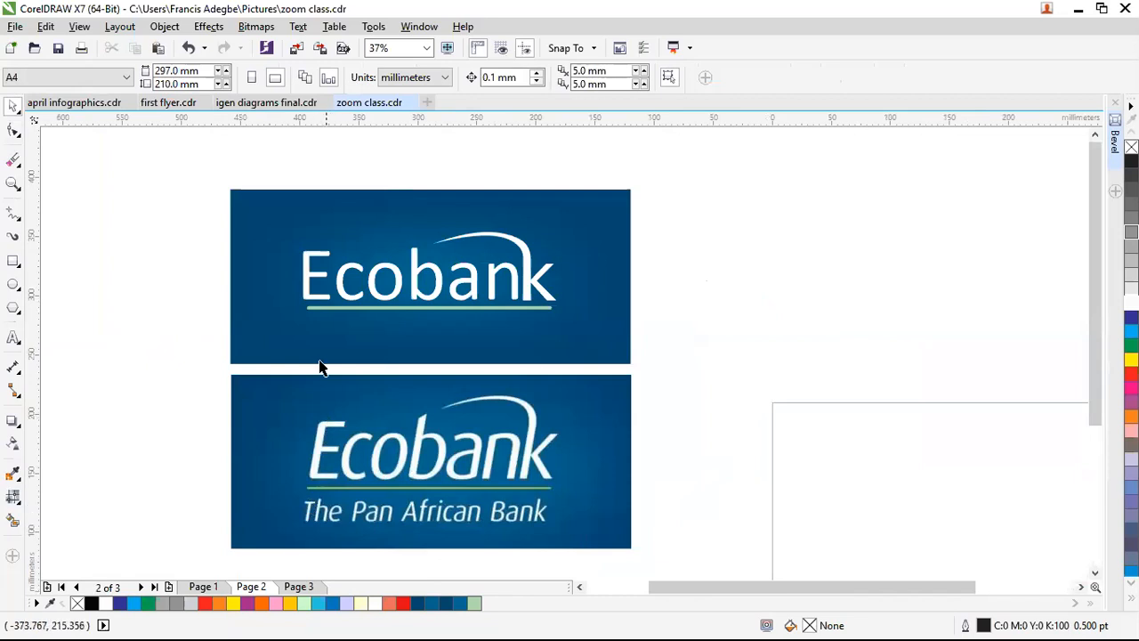
pyautogui.scroll(1, 320, 367)
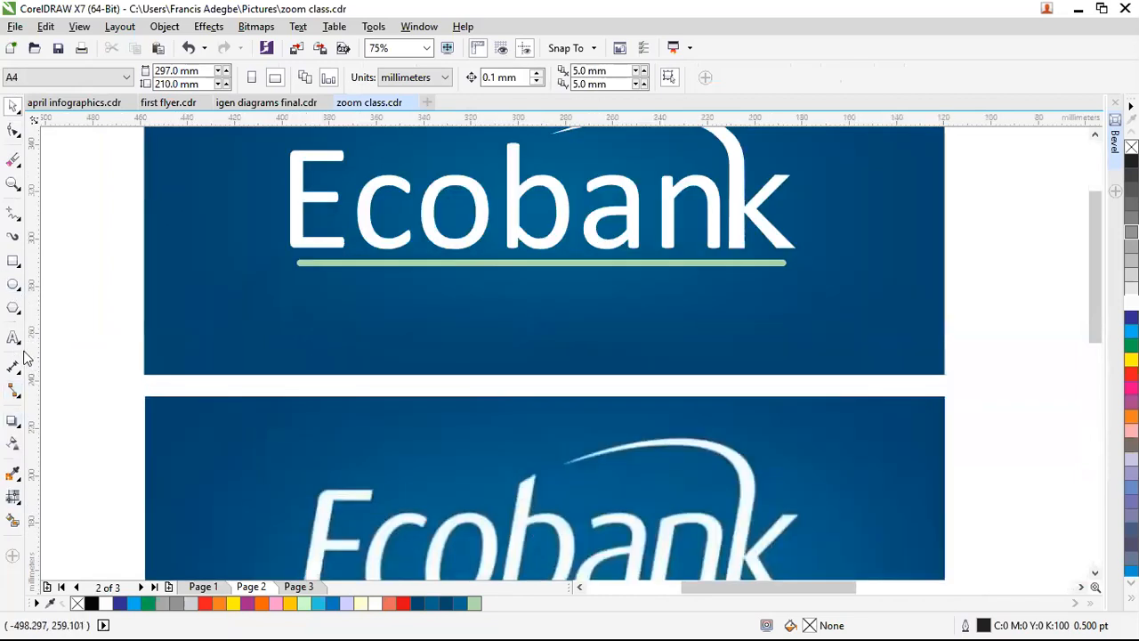
pyautogui.click(13, 339)
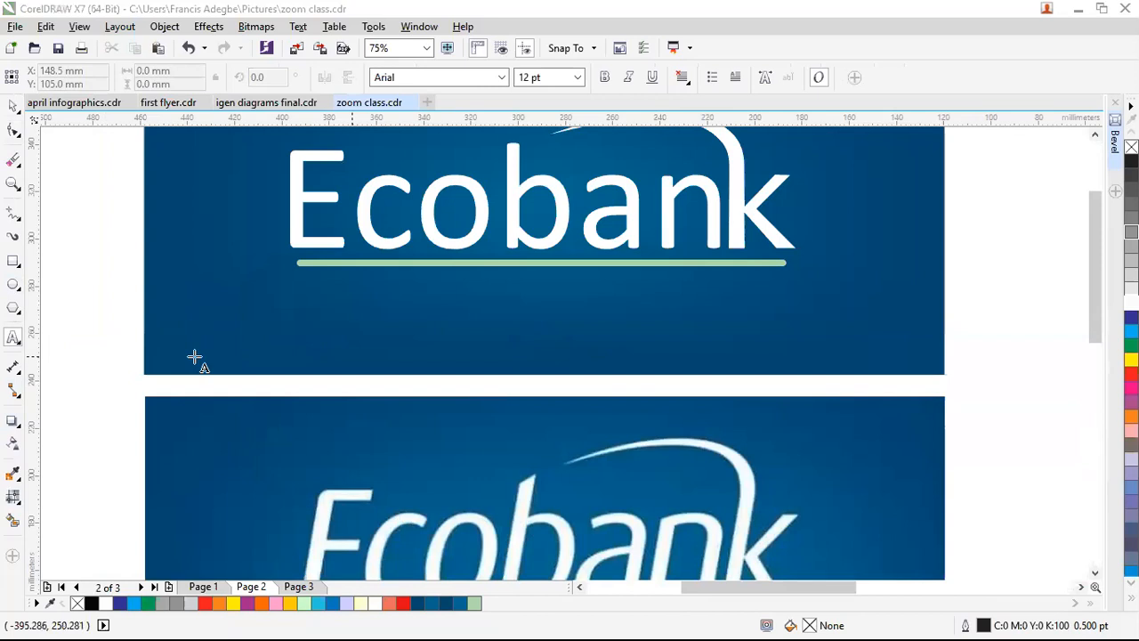
pyautogui.click(401, 298)
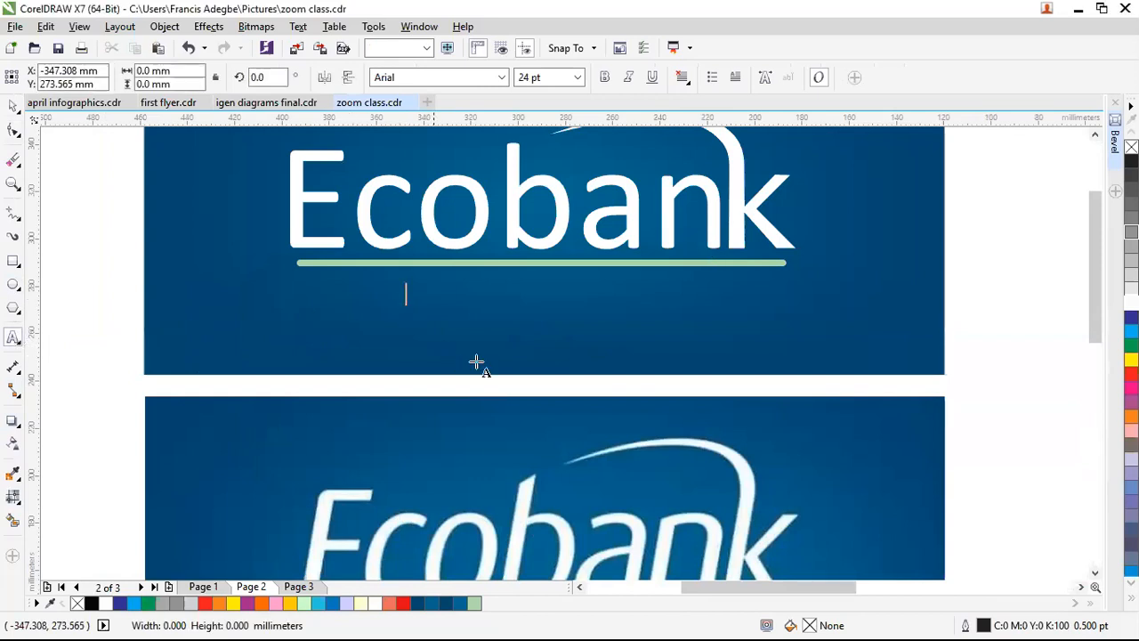
pyautogui.write('The')
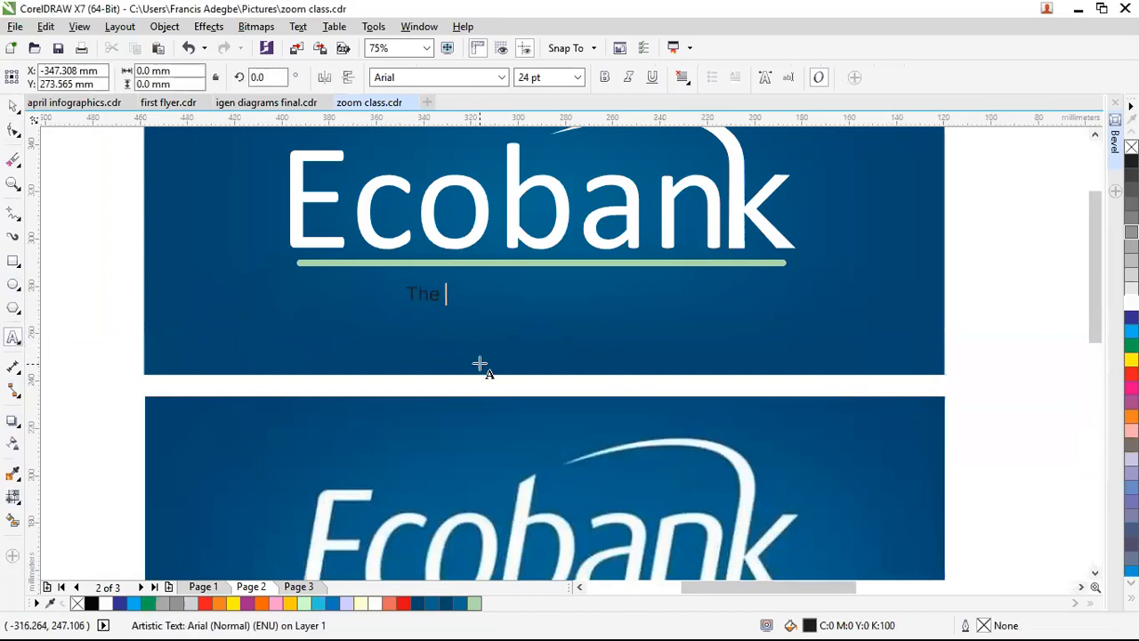
pyautogui.write(' Pan African Bank')
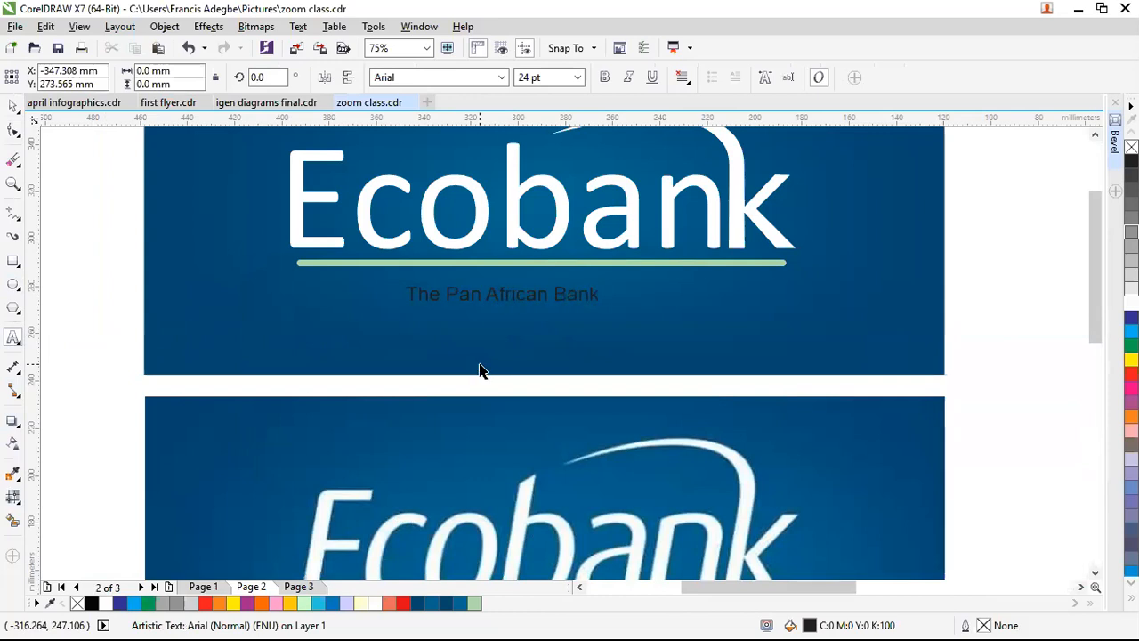
pyautogui.hotkey('ctrl', 'space')
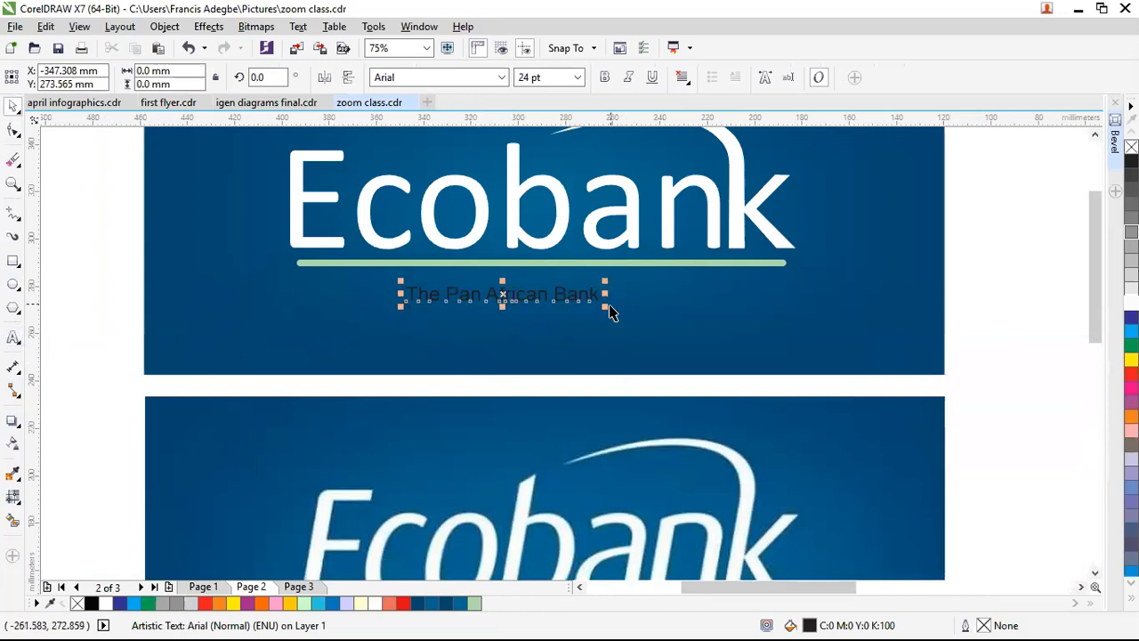
# Enlarge the tagline to about 49.9 pt and move it slightly to the right beneath the green bar
pyautogui.moveTo(604, 305); pyautogui.dragTo(712, 363)
pyautogui.press('m')
pyautogui.click(543, 302)
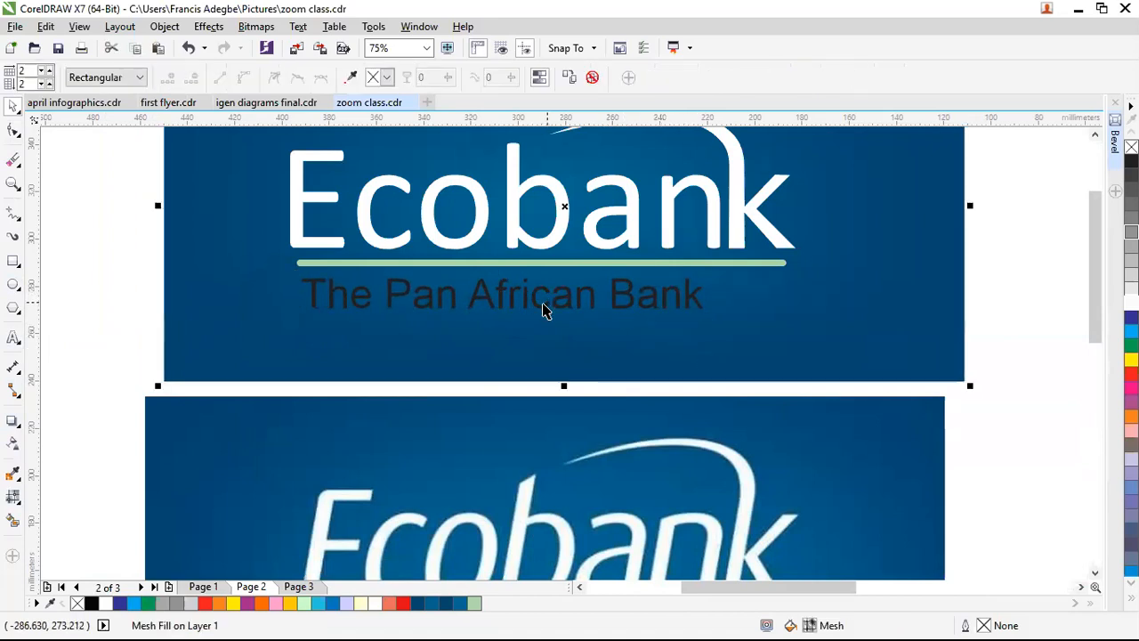
pyautogui.hotkey('ctrl', 'z')
pyautogui.click(514, 302)
pyautogui.moveTo(508, 295); pyautogui.dragTo(522, 291)
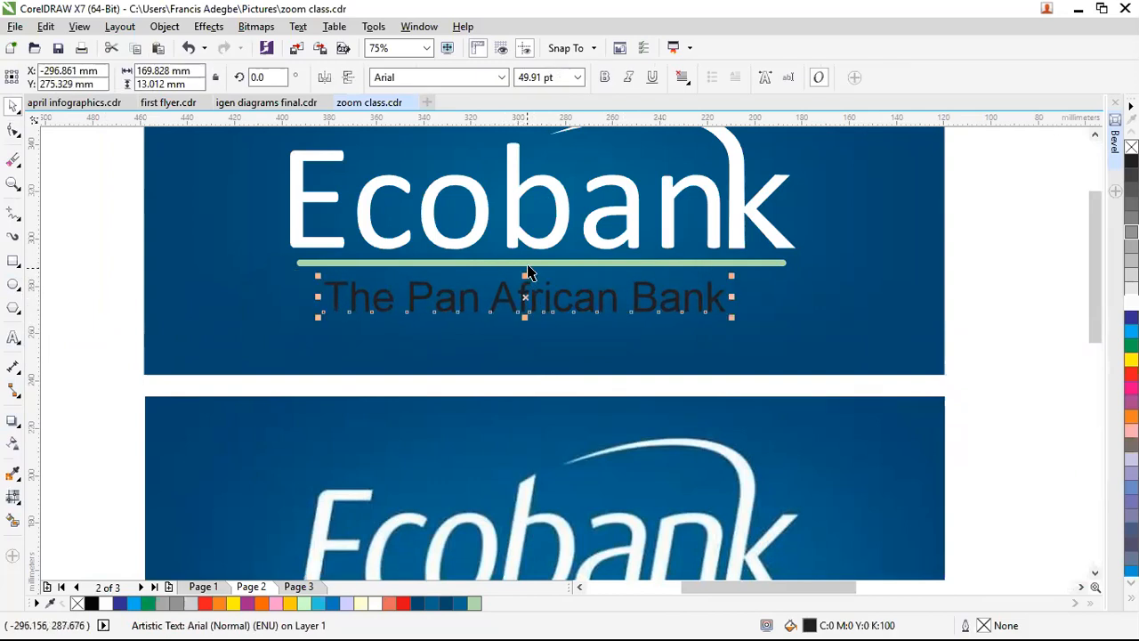
# Center the tagline horizontally on the green bar and fill its text with white
pyautogui.keyDown('shift'); pyautogui.click(527, 265); pyautogui.keyUp('shift')
pyautogui.press('c')
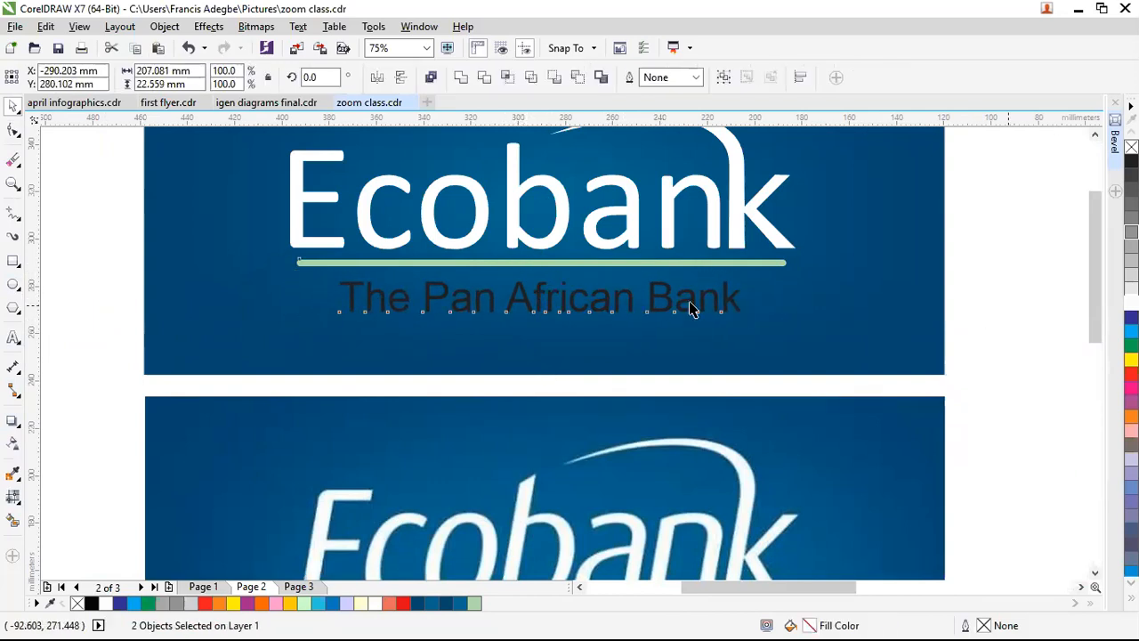
pyautogui.click(673, 309)
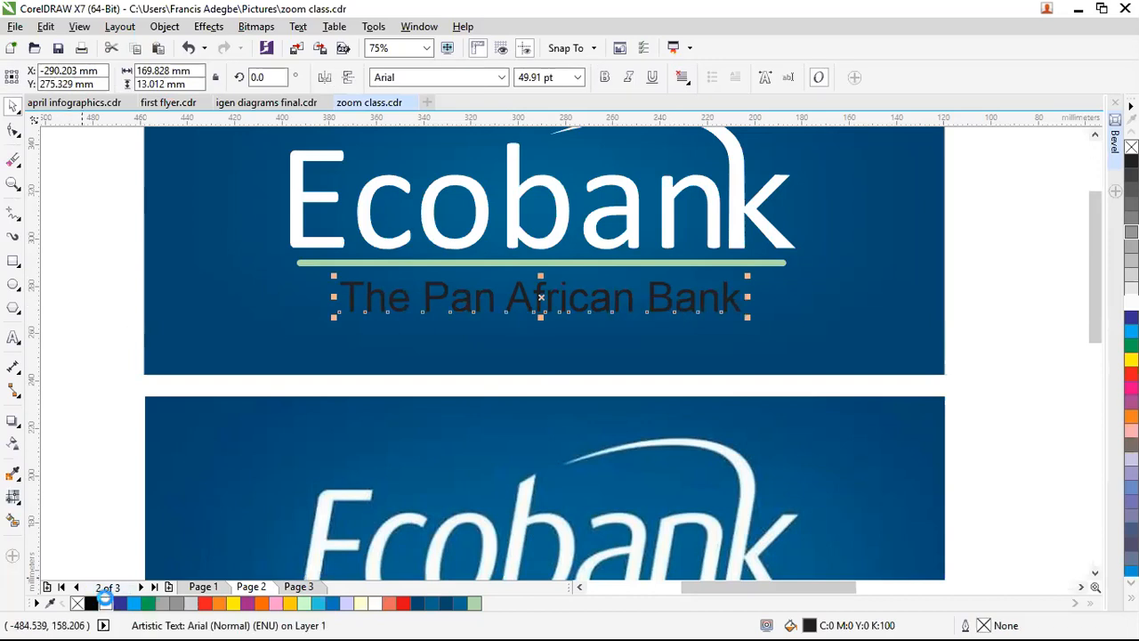
pyautogui.click(105, 604)
# Skew the tagline slightly to the right to imitate the italic lettering of the reference logo
pyautogui.scroll(-2, 358, 452)
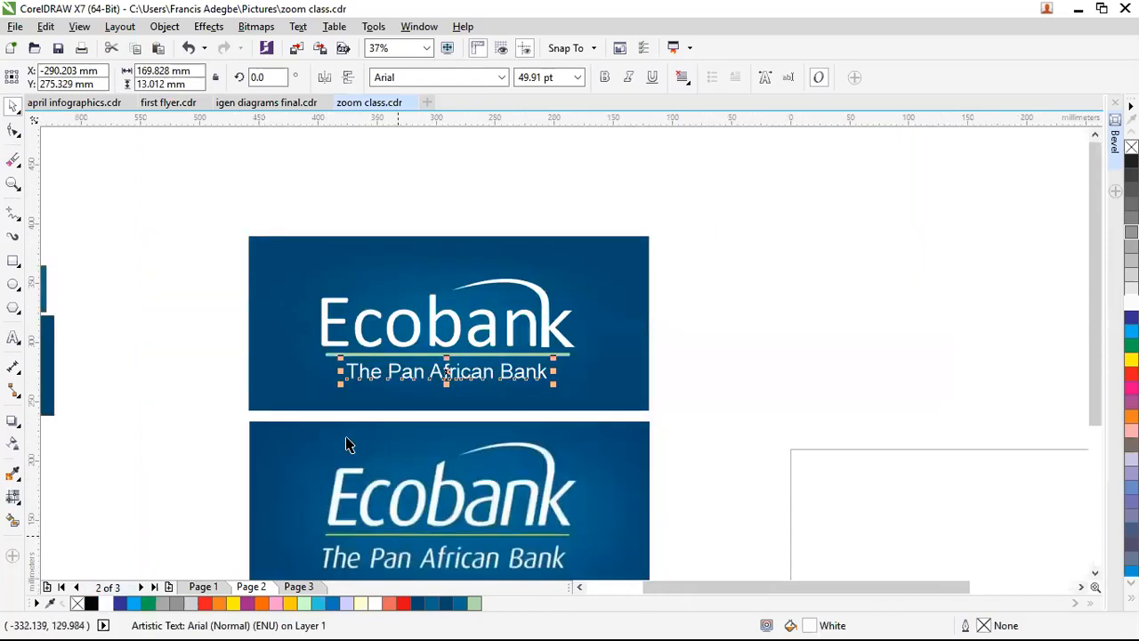
pyautogui.click(448, 372)
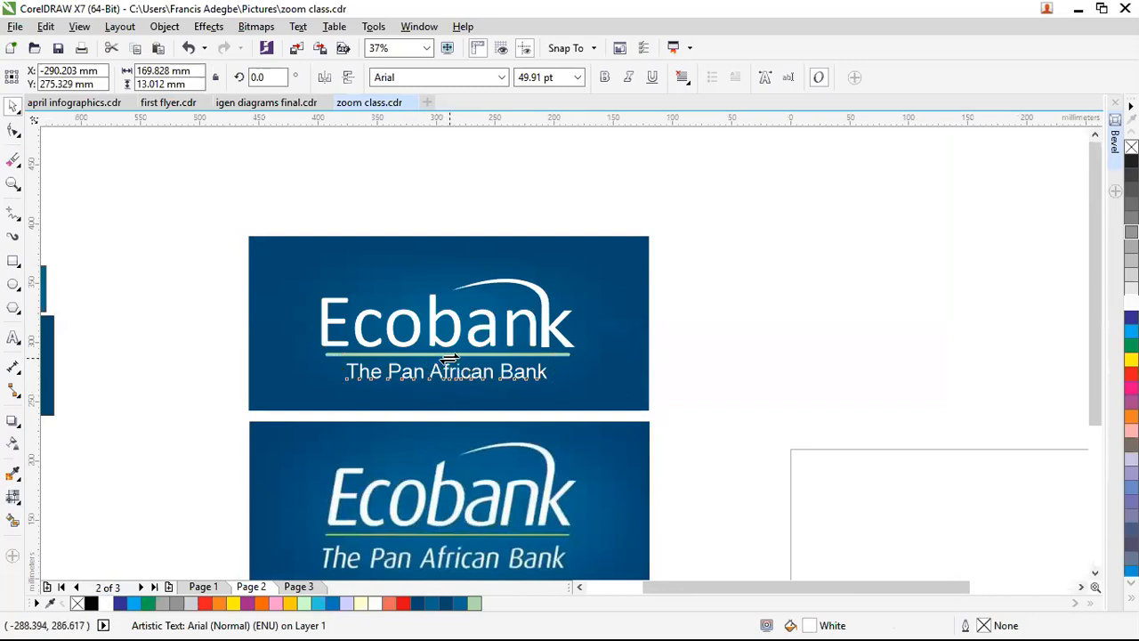
pyautogui.moveTo(451, 357); pyautogui.dragTo(459, 358)
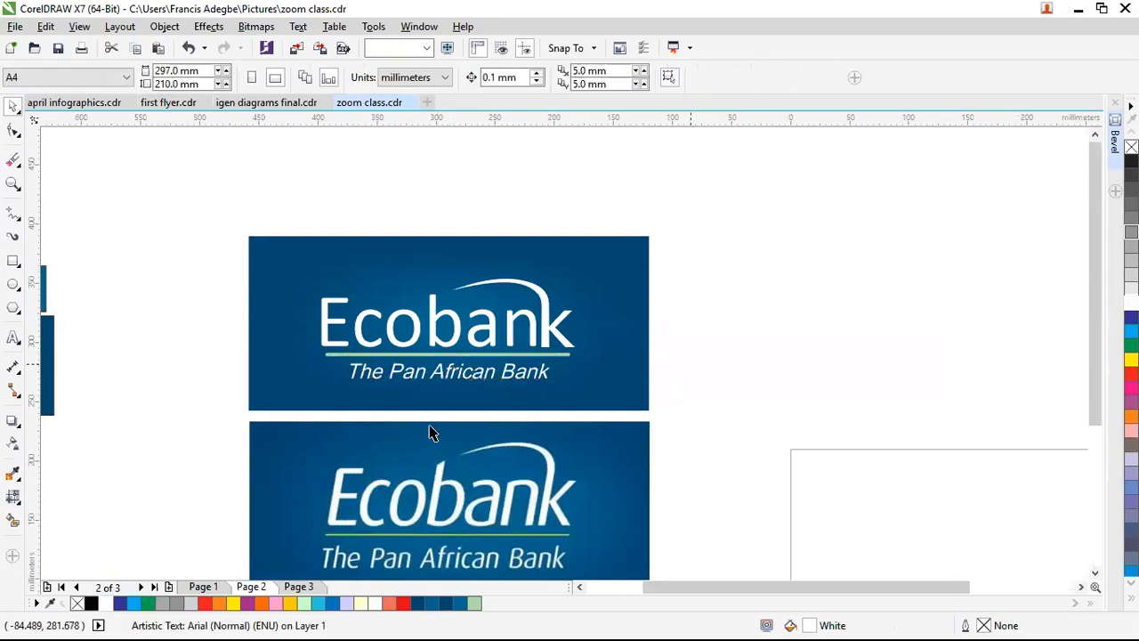
# Delete the two blue sample rectangles beside the logos and the red dart-shaped object next to the page
pyautogui.click(667, 365)
pyautogui.scroll(-3, 427, 443)
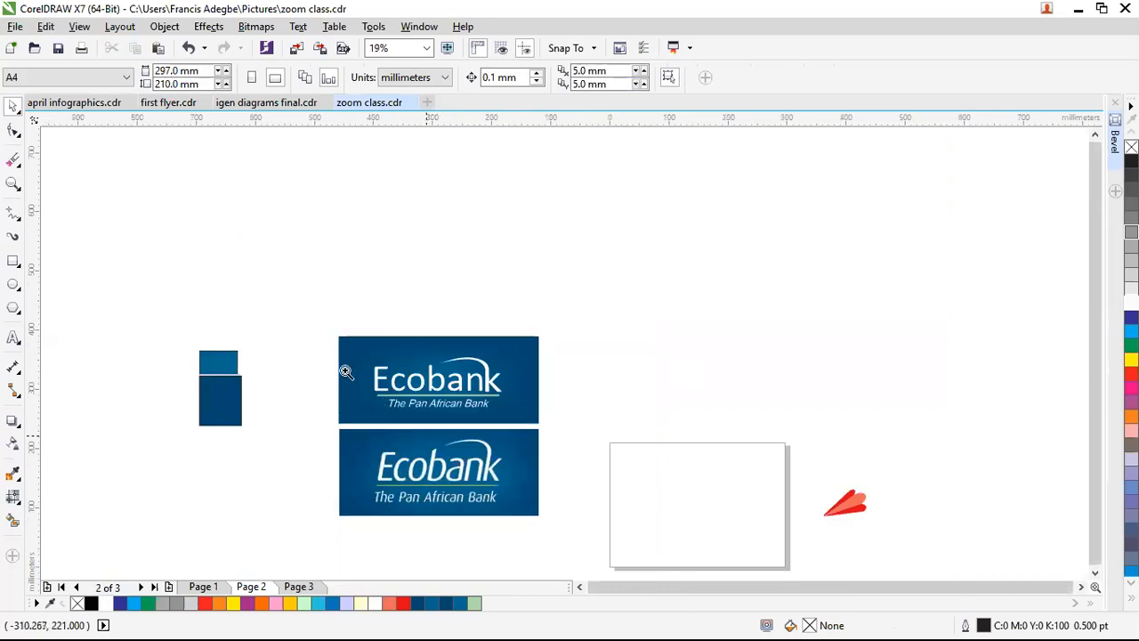
pyautogui.press('z')
pyautogui.moveTo(325, 318); pyautogui.dragTo(553, 516)
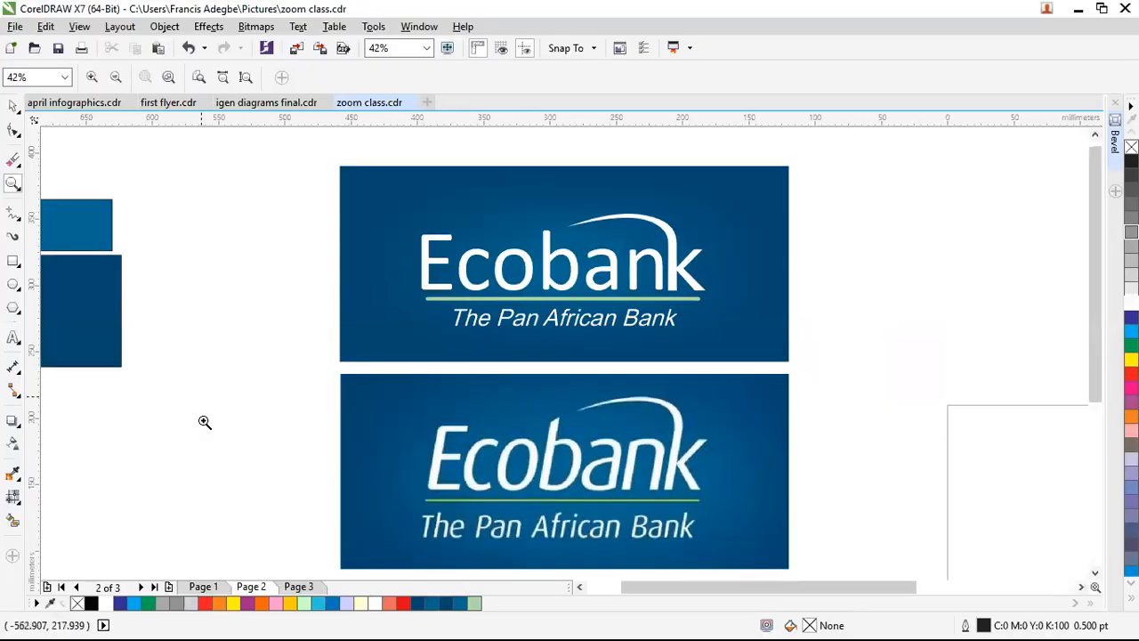
pyautogui.press('space')
pyautogui.click(89, 324)
pyautogui.press('Delete')
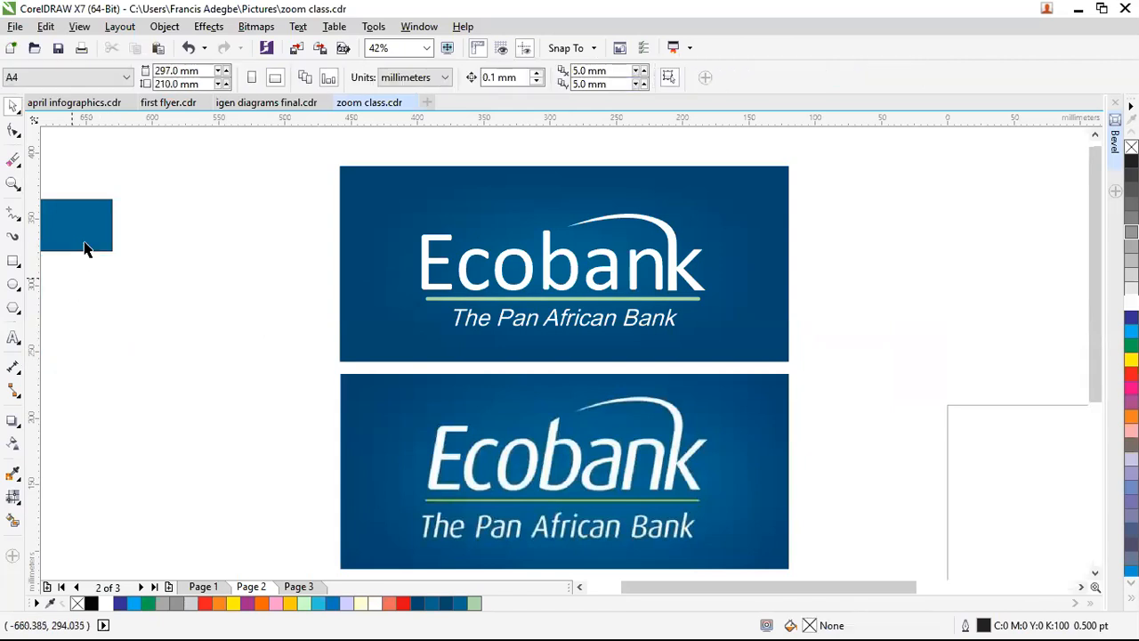
pyautogui.click(84, 242)
pyautogui.press('Delete')
pyautogui.scroll(-2, 501, 328)
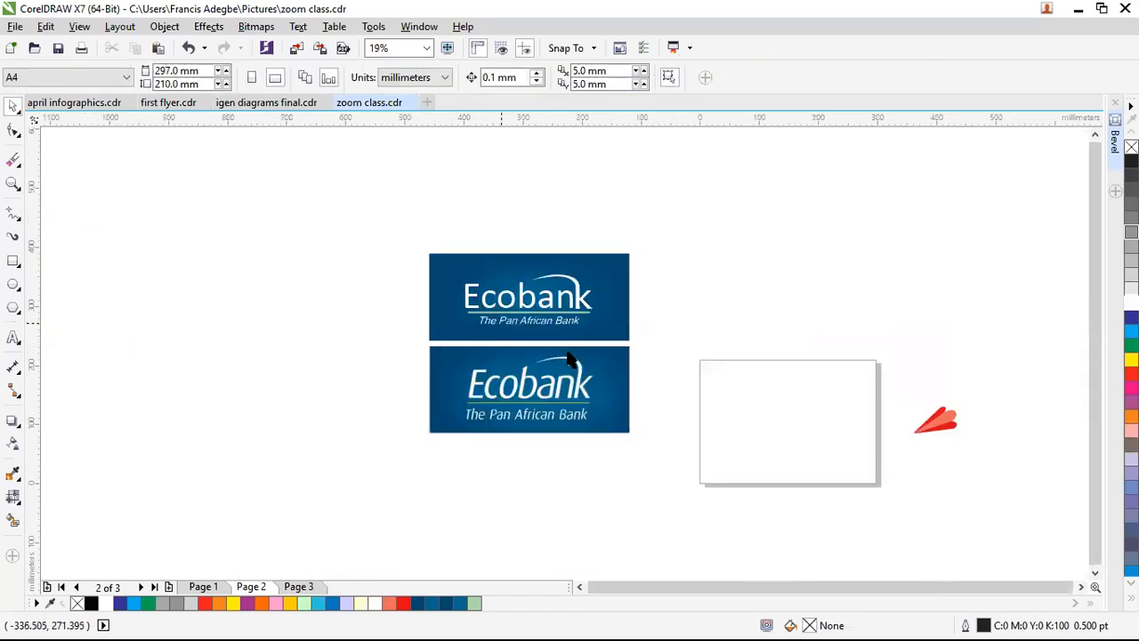
pyautogui.moveTo(890, 347); pyautogui.dragTo(988, 462)
pyautogui.press('Delete')
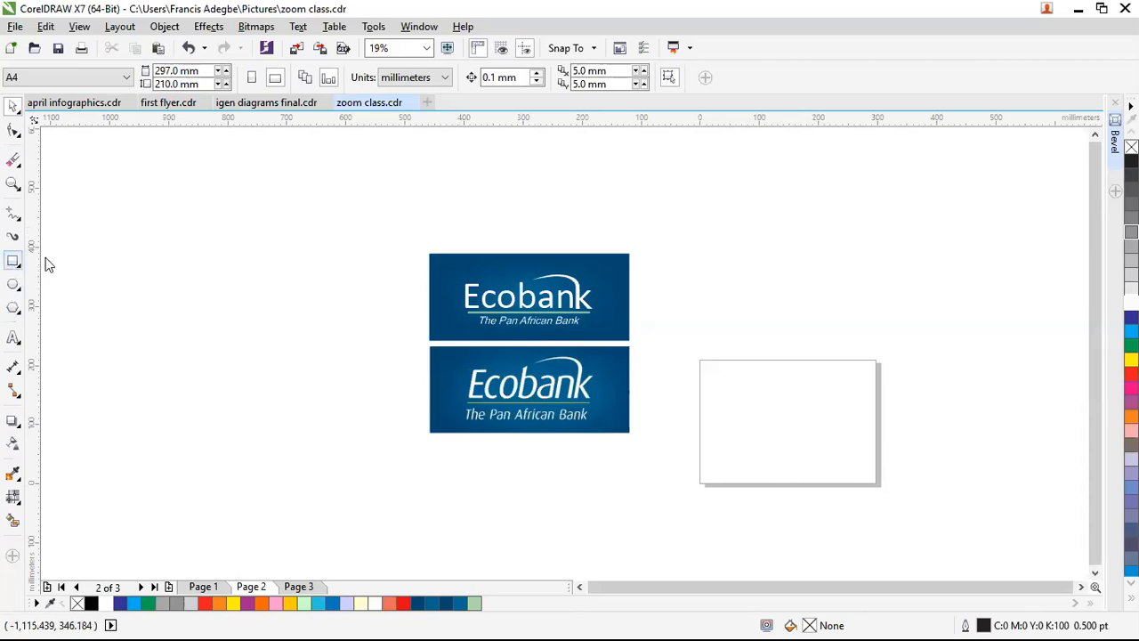
pyautogui.click(14, 261)
pyautogui.moveTo(411, 159); pyautogui.dragTo(630, 253)
pyautogui.moveTo(522, 255); pyautogui.dragTo(525, 242)
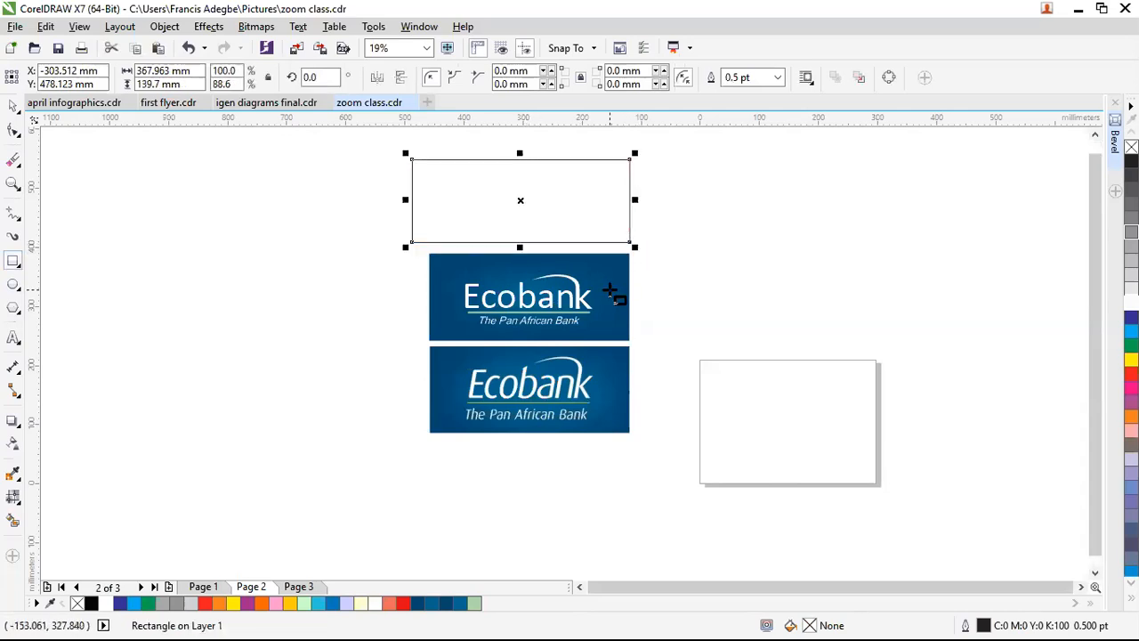
pyautogui.scroll(2, 471, 158)
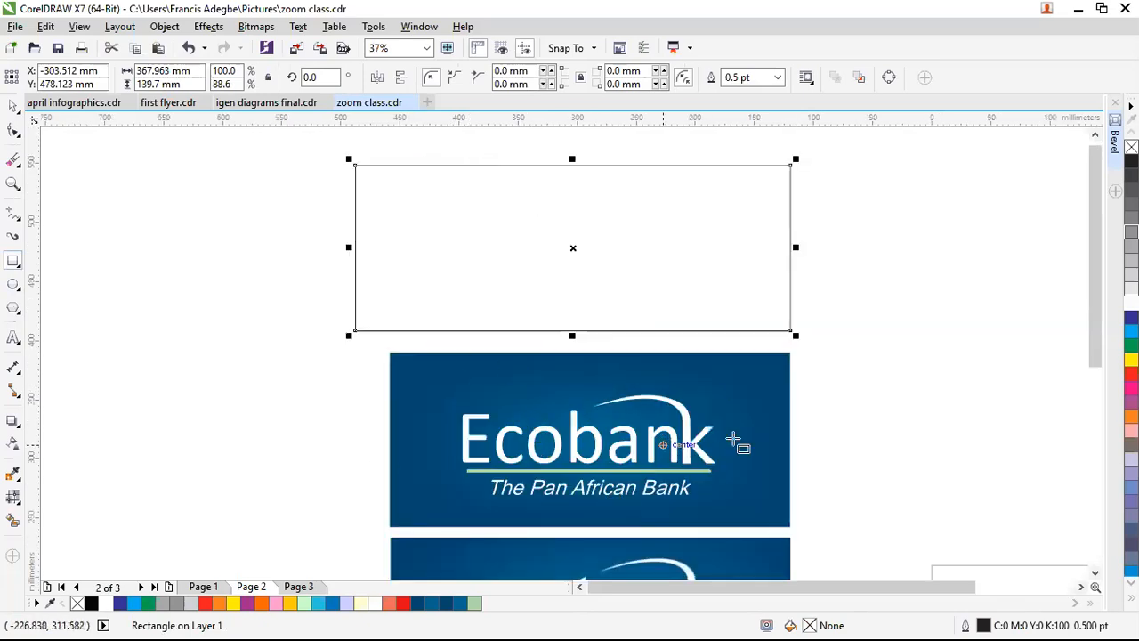
pyautogui.moveTo(348, 247); pyautogui.dragTo(373, 254)
pyautogui.press('Delete')
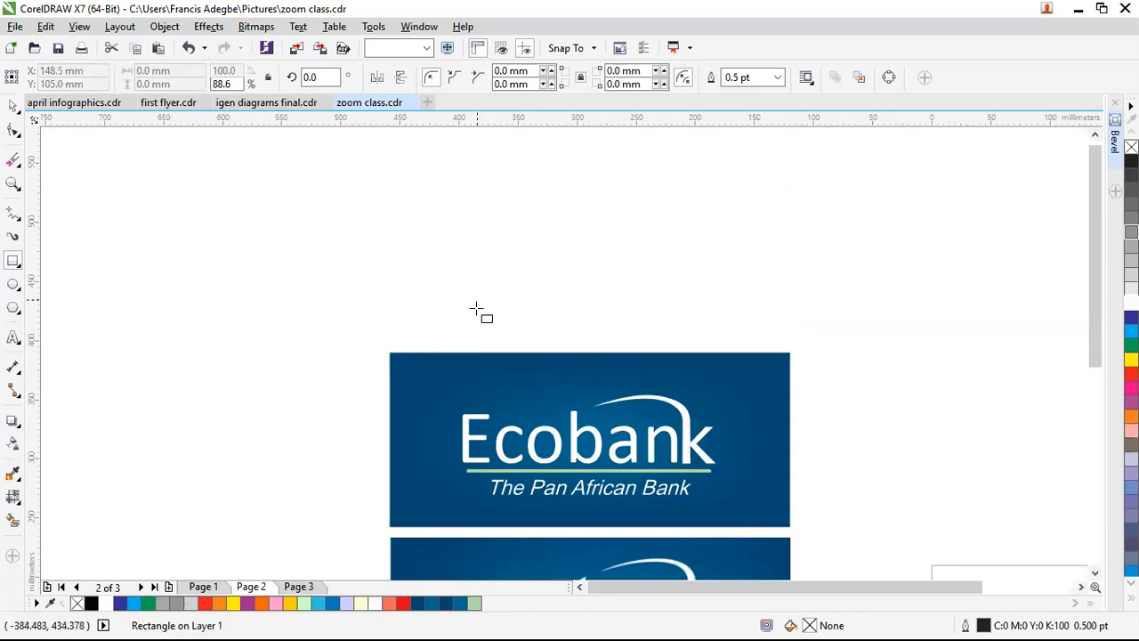
# Draw a rectangle about 292 by 119 mm above the recreated logo and give it an elliptical fountain fill
pyautogui.moveTo(382, 194); pyautogui.dragTo(729, 336)
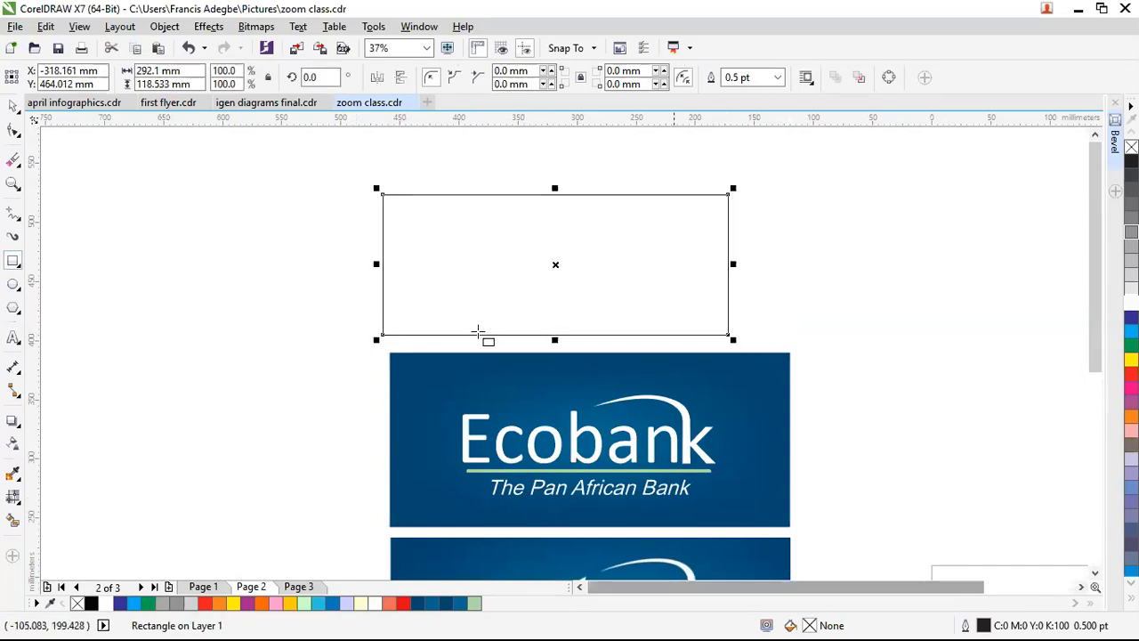
pyautogui.doubleClick(810, 615)
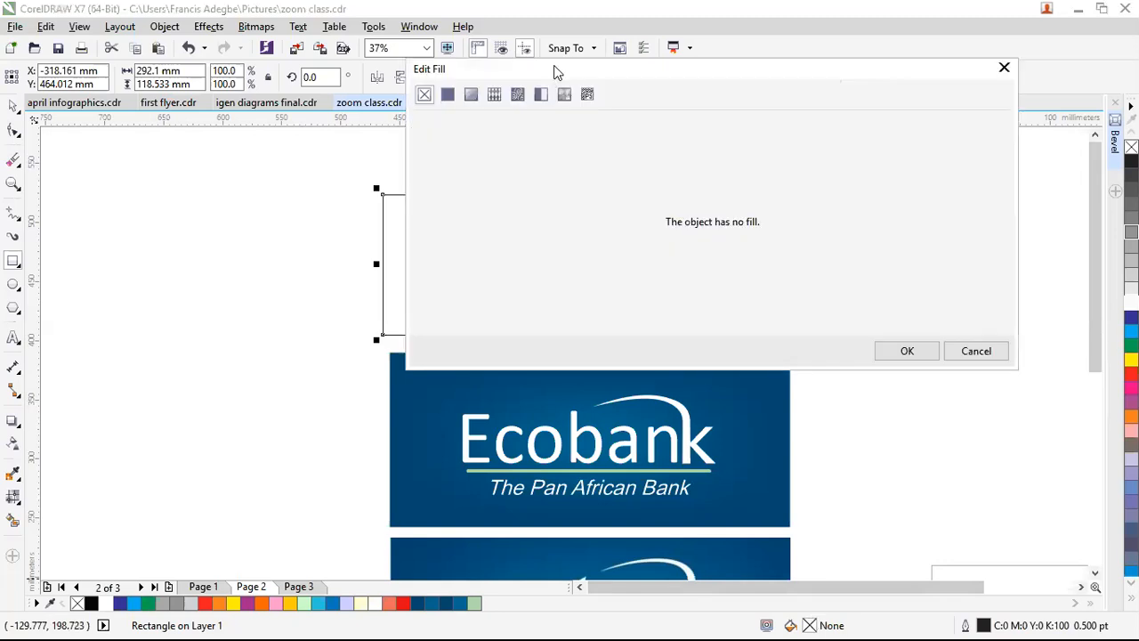
pyautogui.moveTo(556, 71); pyautogui.dragTo(832, 170)
pyautogui.click(735, 197)
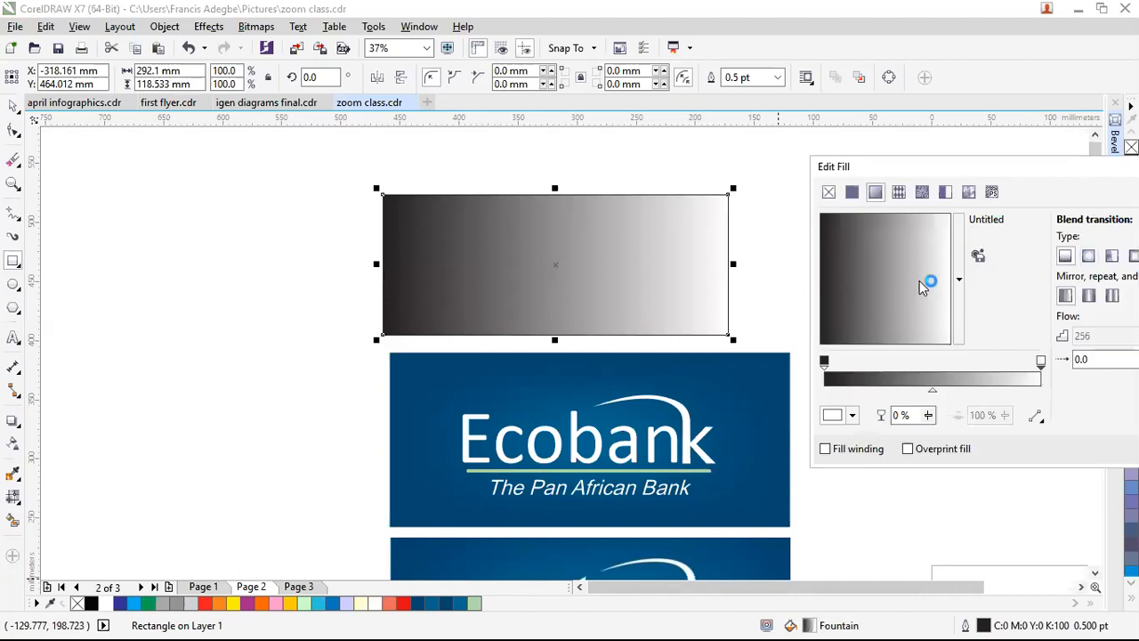
pyautogui.click(1089, 256)
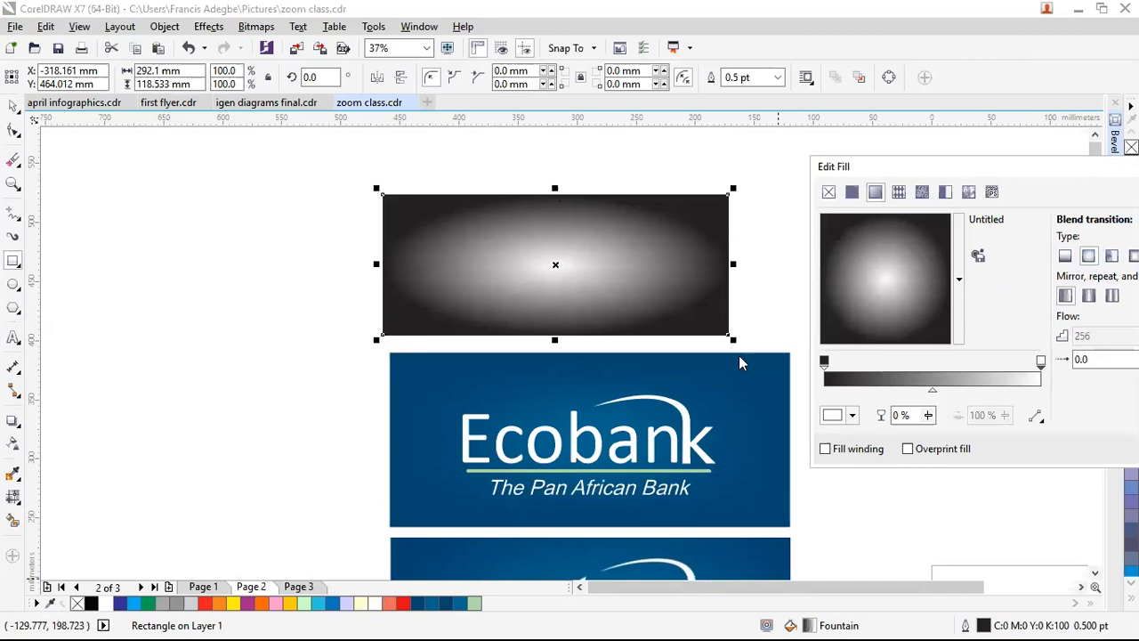
# Set the fountain fill's outer colour to #01466F by sampling the dark edge of the logo background
pyautogui.click(826, 367)
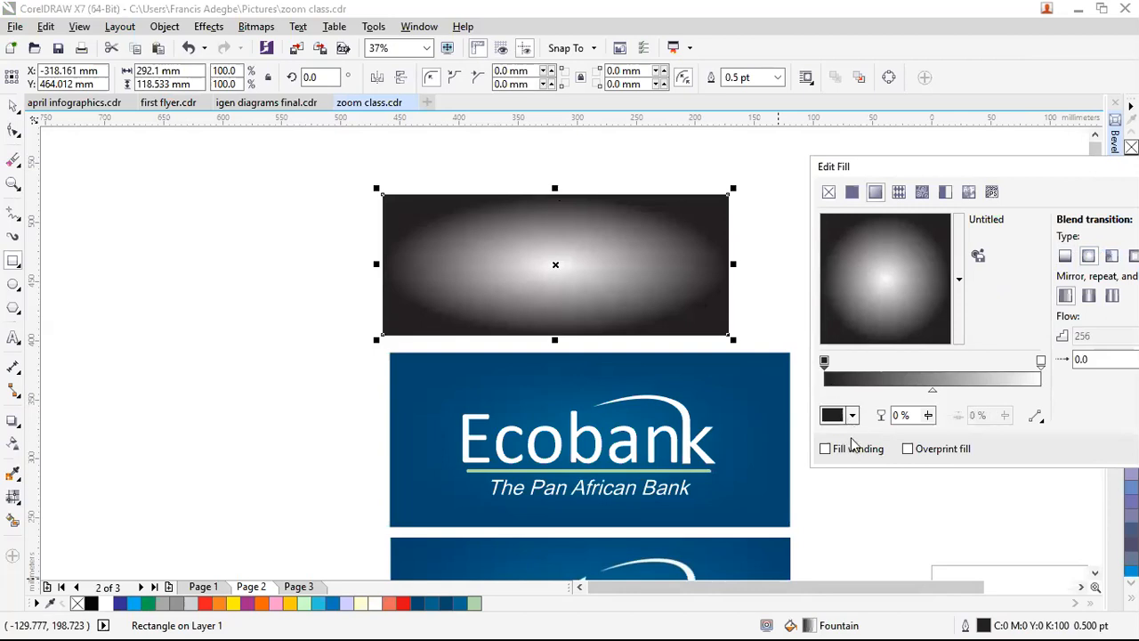
pyautogui.click(852, 415)
pyautogui.click(887, 452)
pyautogui.click(408, 360)
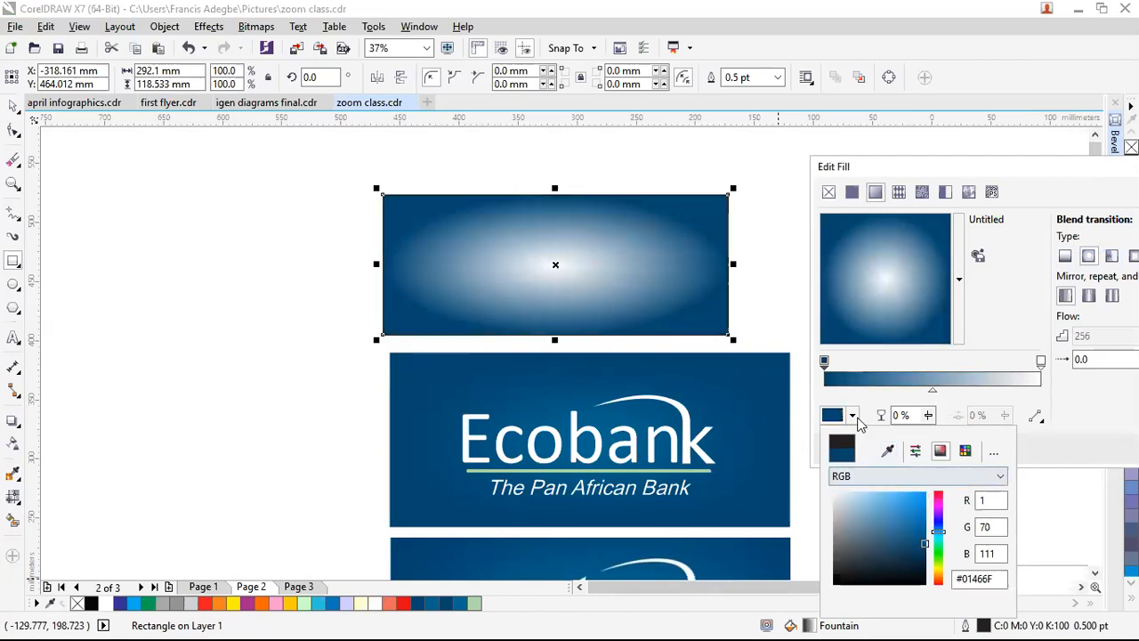
# Set the fountain fill's centre colour to #006890 by sampling the lighter middle of the logo background, and apply the fill
pyautogui.click(1040, 361)
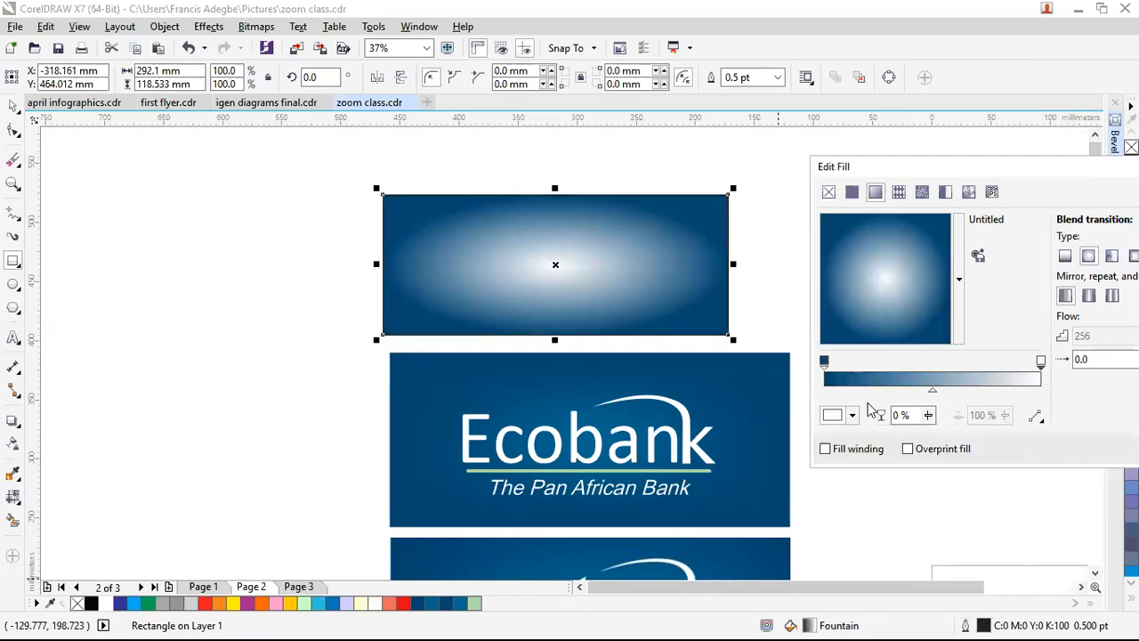
pyautogui.click(851, 415)
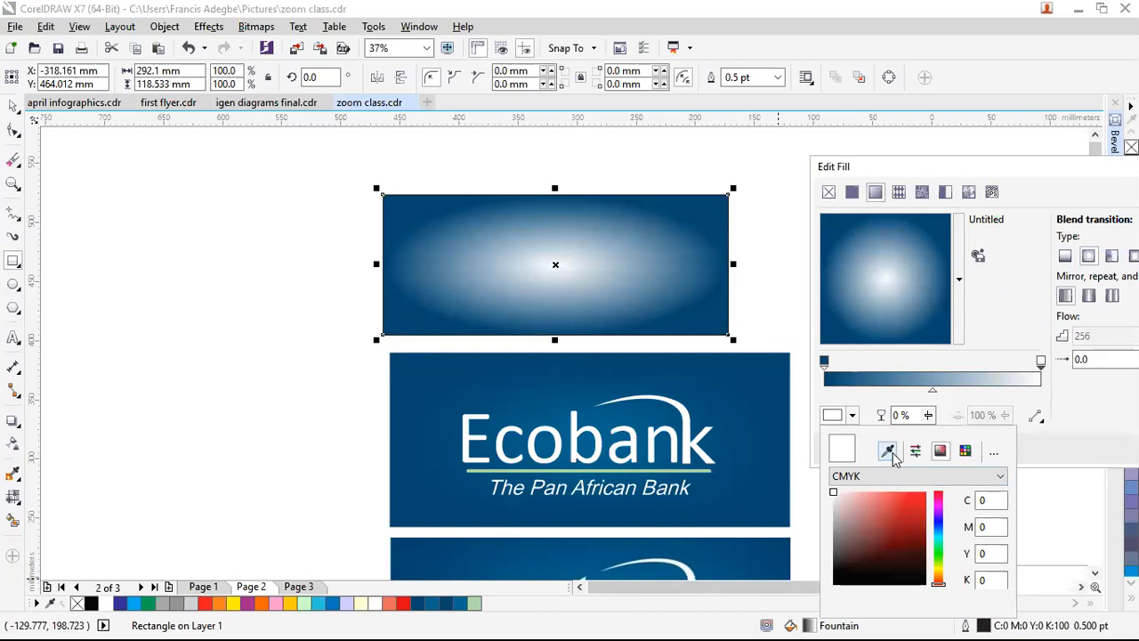
pyautogui.click(596, 435)
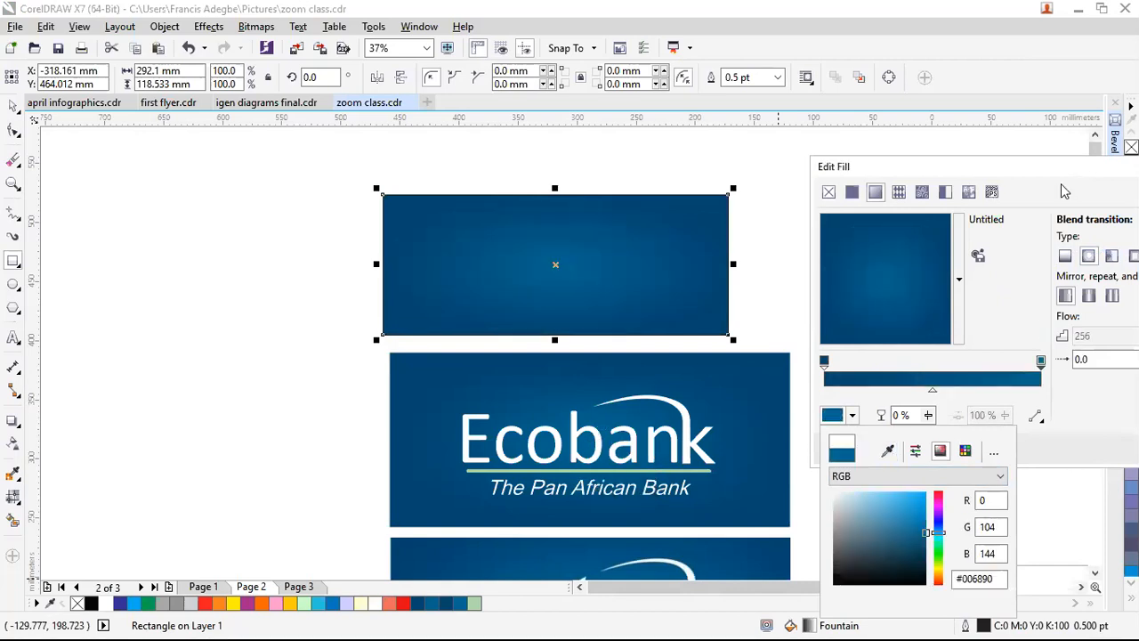
pyautogui.click(913, 160)
pyautogui.moveTo(913, 161); pyautogui.dragTo(815, 134)
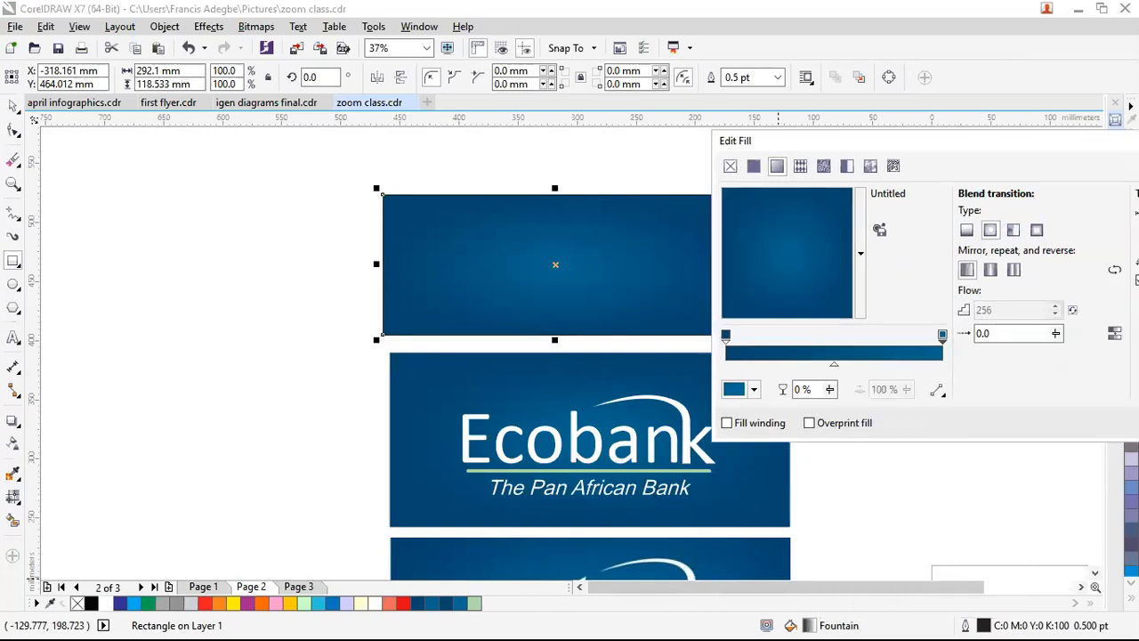
pyautogui.moveTo(976, 145); pyautogui.dragTo(944, 143)
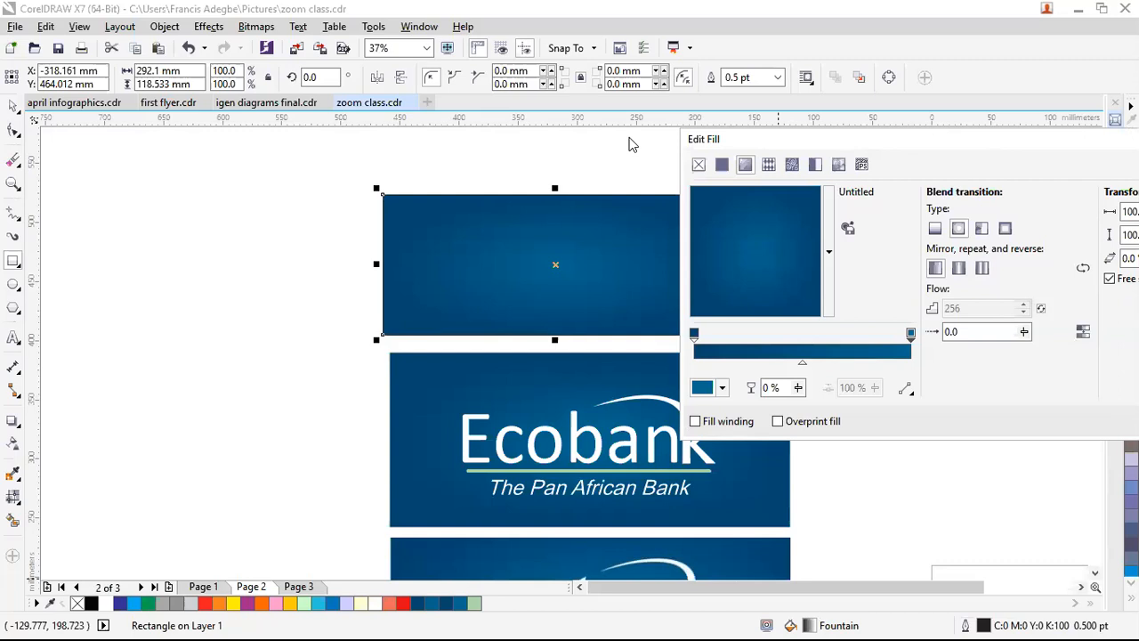
pyautogui.moveTo(714, 135); pyautogui.dragTo(599, 142)
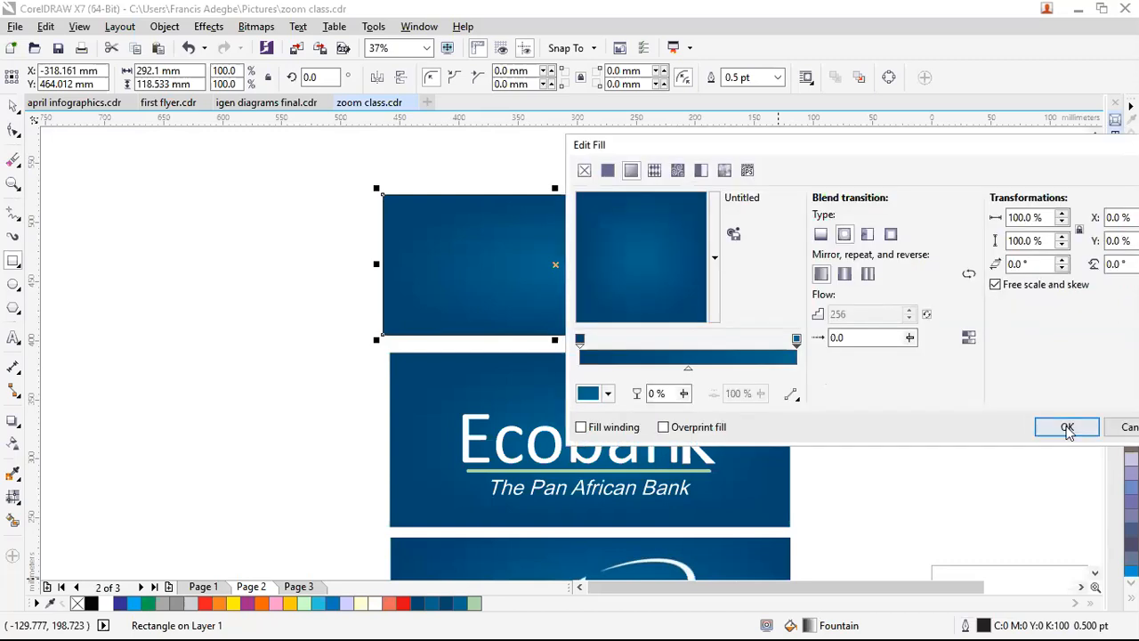
pyautogui.click(1066, 427)
# Move the gradient rectangle directly above the recreated logo and widen it to about 336 mm to match the background's width
pyautogui.press('space')
pyautogui.click(252, 383)
pyautogui.click(554, 275)
pyautogui.moveTo(554, 269)
pyautogui.mouseDown()
pyautogui.moveTo(569, 284)
pyautogui.moveTo(548, 286)
pyautogui.mouseUp()
pyautogui.moveTo(770, 274); pyautogui.dragTo(790, 273)
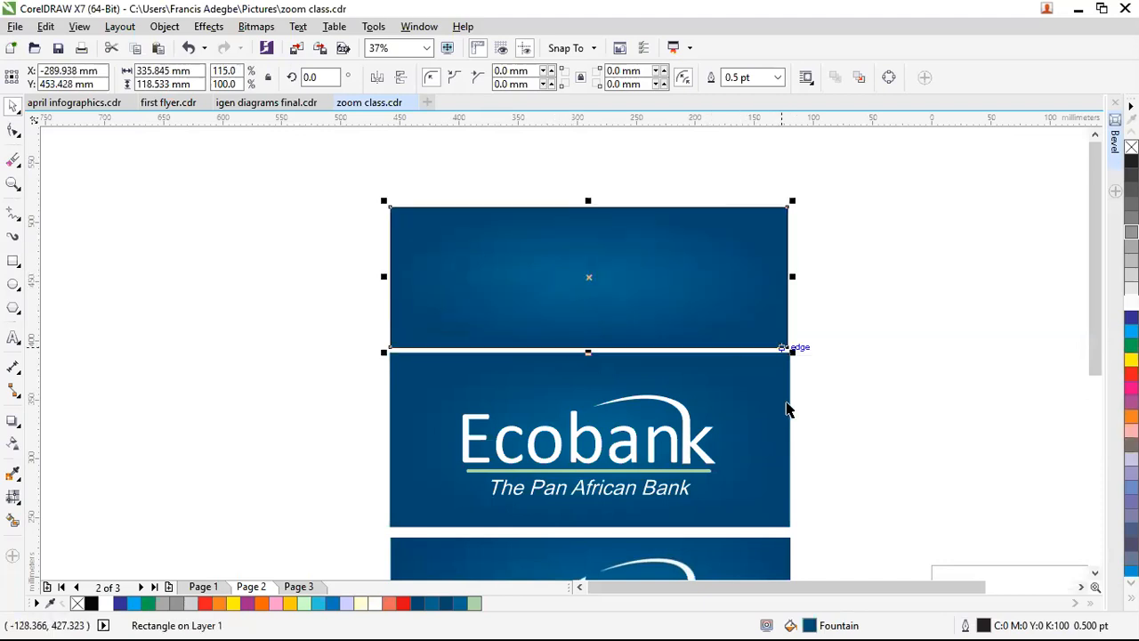
pyautogui.click(826, 372)
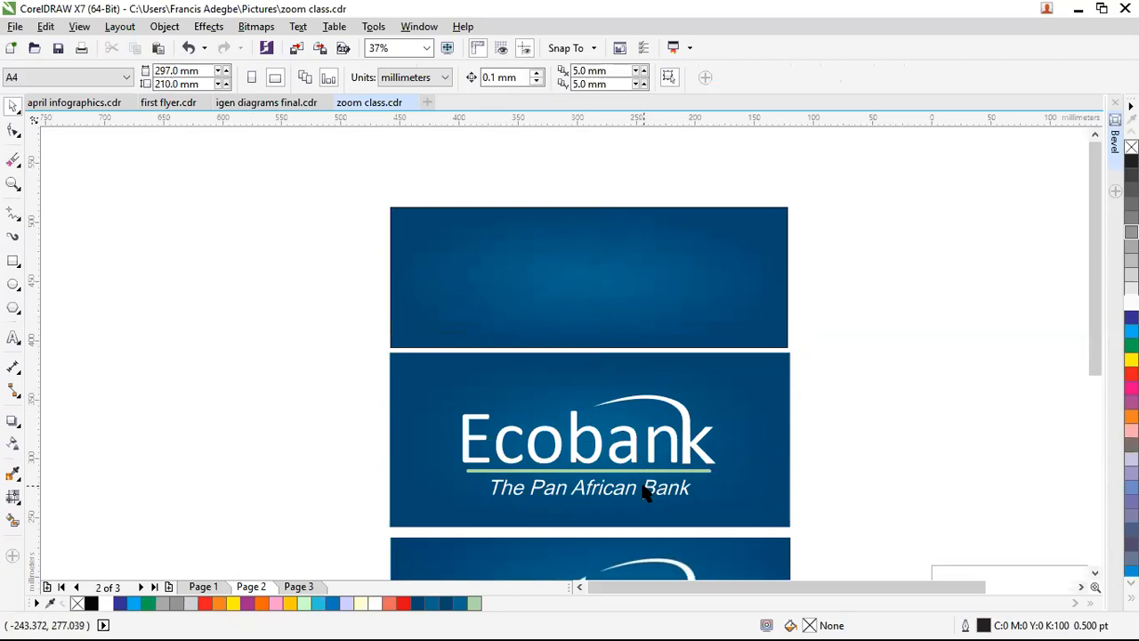
# Compare the recreated logo with the reference image, examining the lettering, underline bar, tagline and background gradient
pyautogui.scroll(-2, 663, 525)
pyautogui.scroll(1, 672, 538)
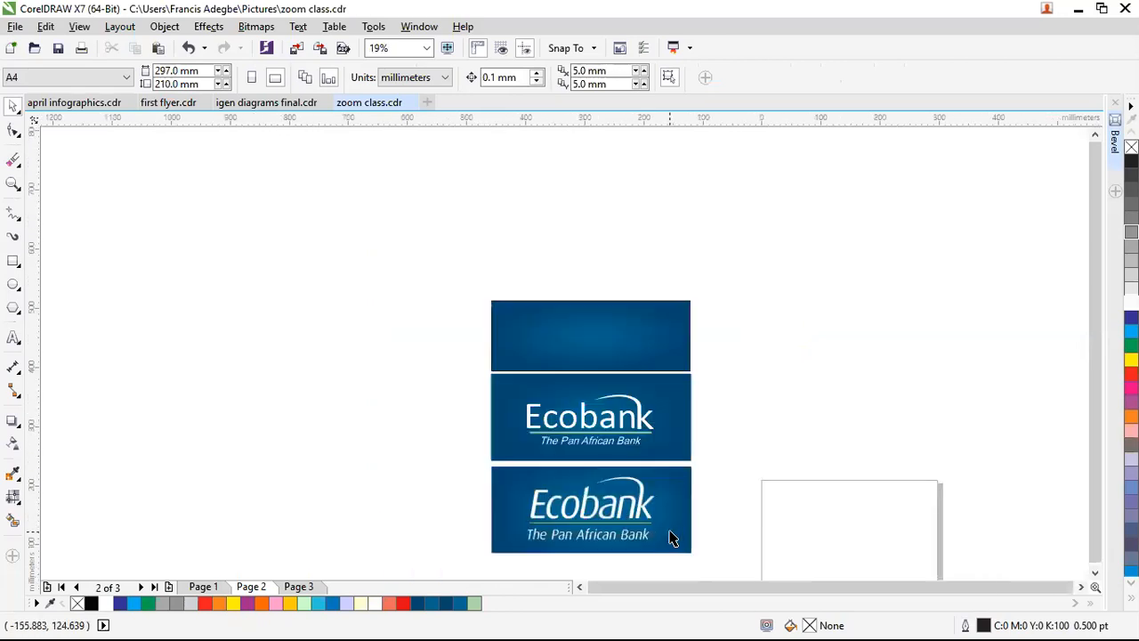
pyautogui.scroll(1, 666, 557)
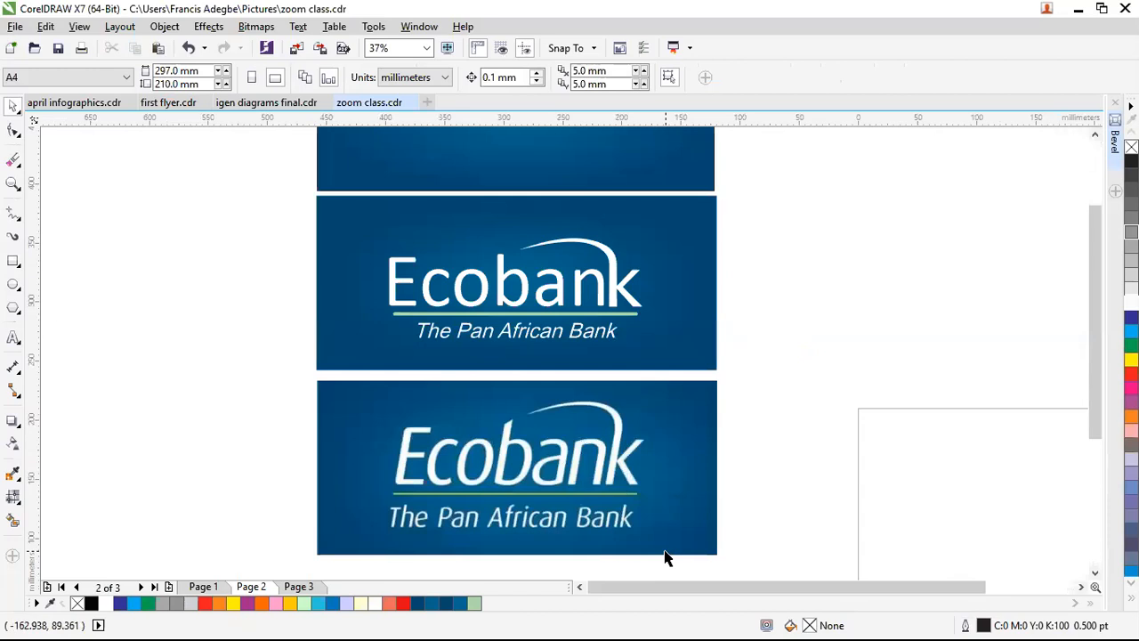
pyautogui.scroll(-1, 666, 557)
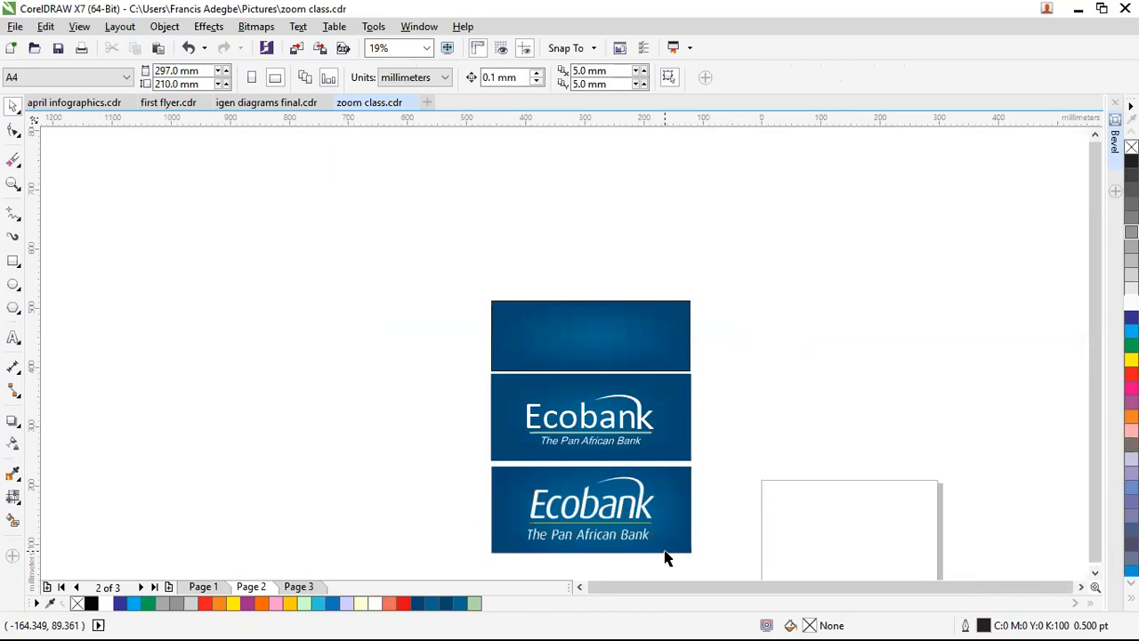
pyautogui.scroll(2, 580, 509)
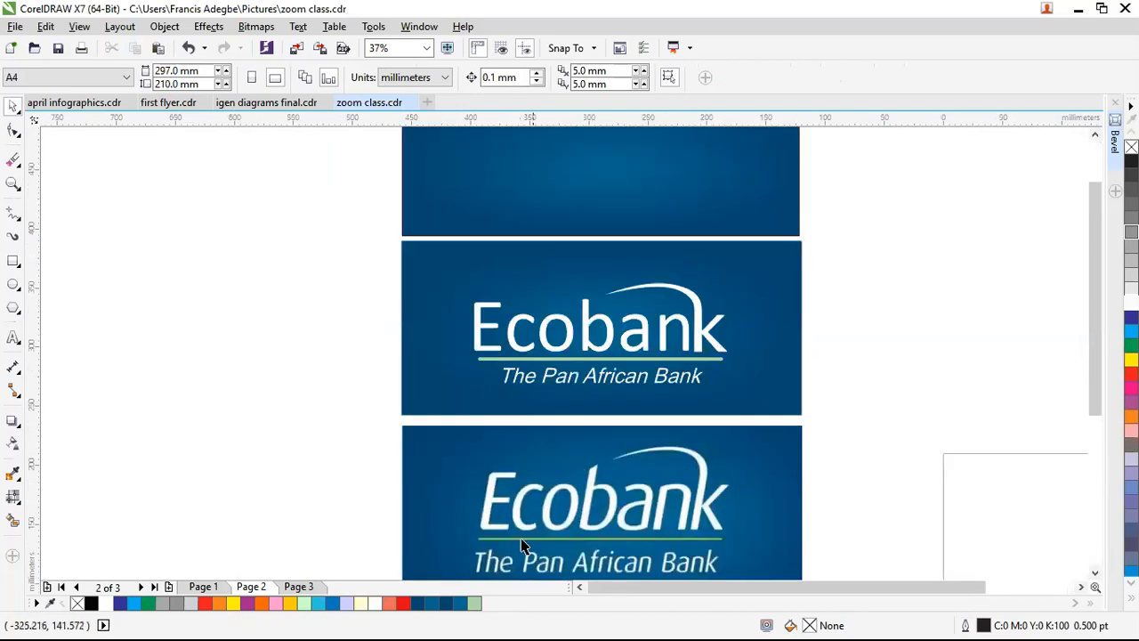
pyautogui.scroll(1, 554, 556)
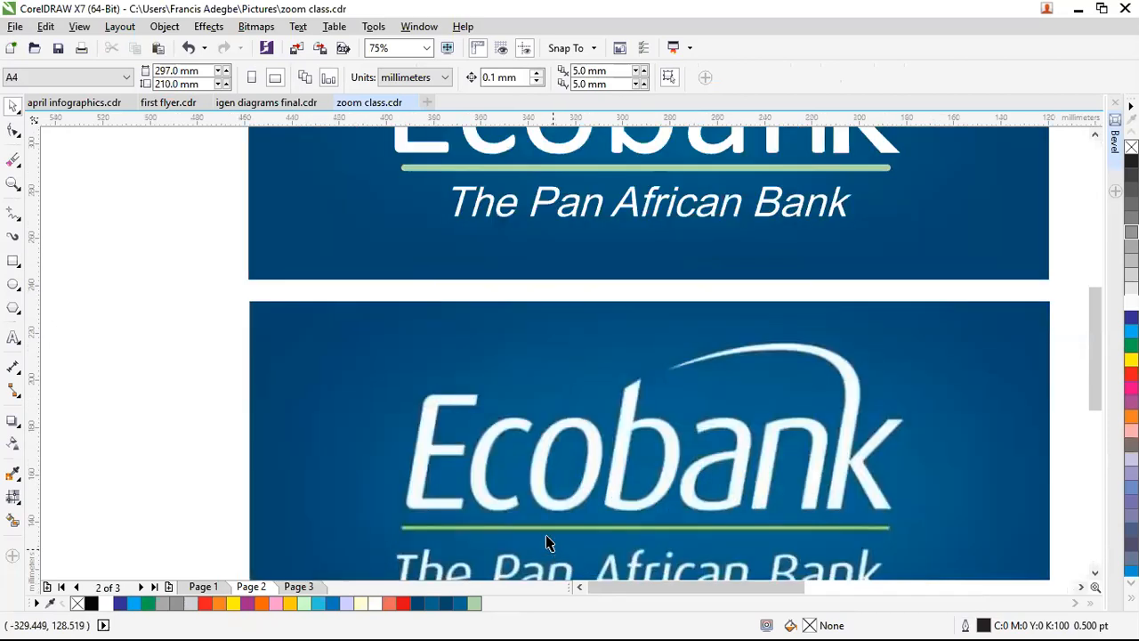
pyautogui.scroll(1, 547, 543)
pyautogui.scroll(-1, 512, 534)
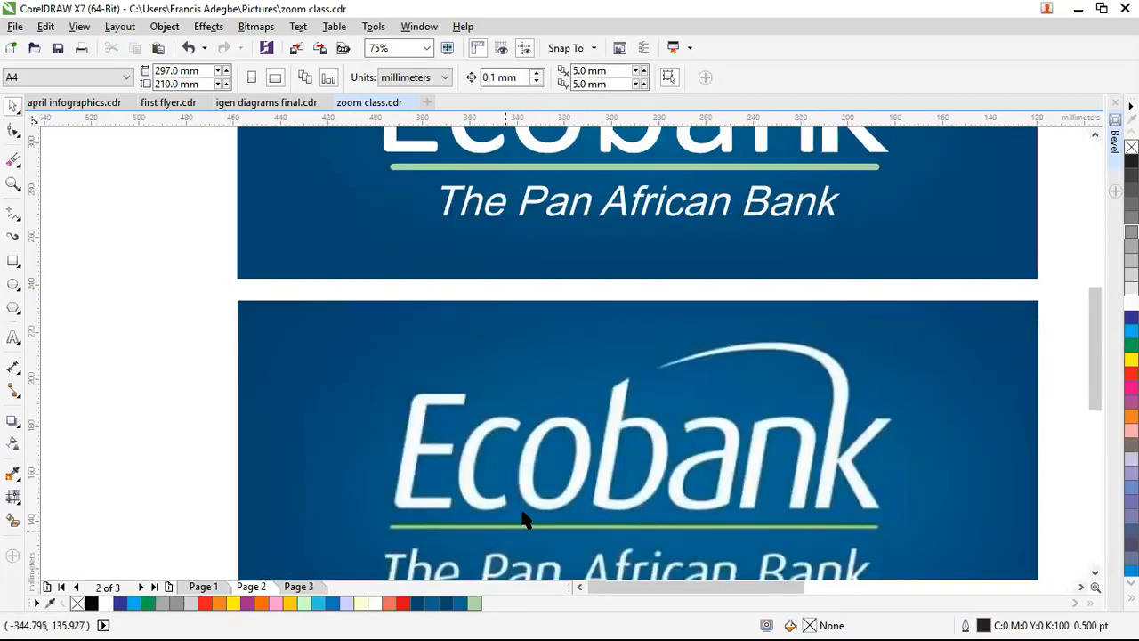
pyautogui.scroll(-1, 552, 507)
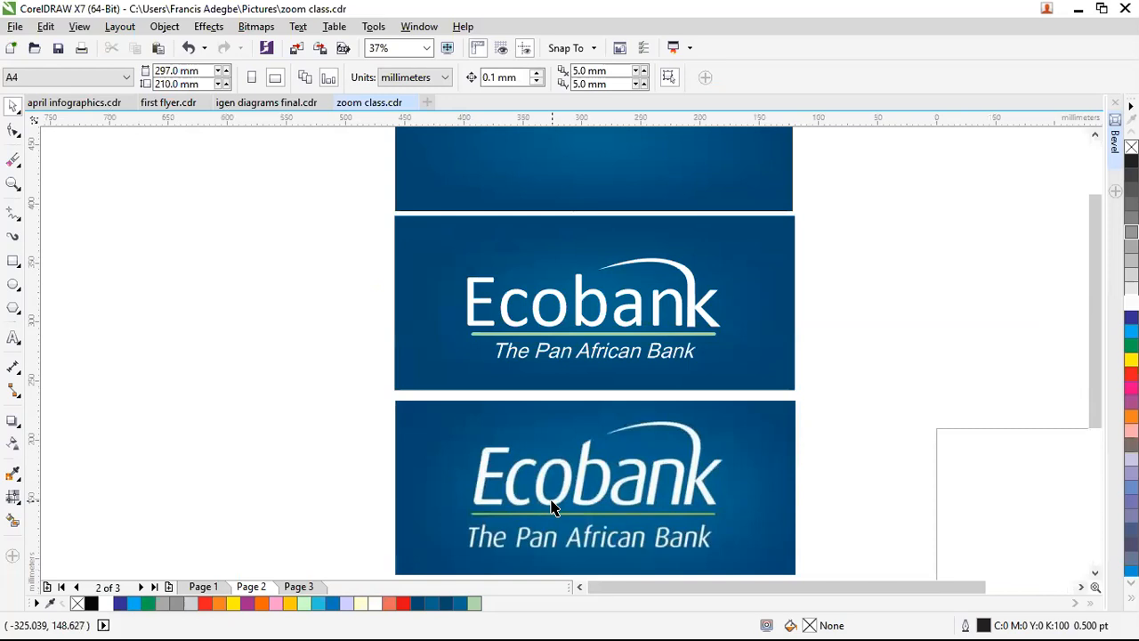
# Move the reference logo bitmap to the empty area beside the recreated artwork and convert it to vectors with Quick Trace
pyautogui.scroll(-1, 552, 507)
pyautogui.moveTo(362, 386); pyautogui.dragTo(344, 361)
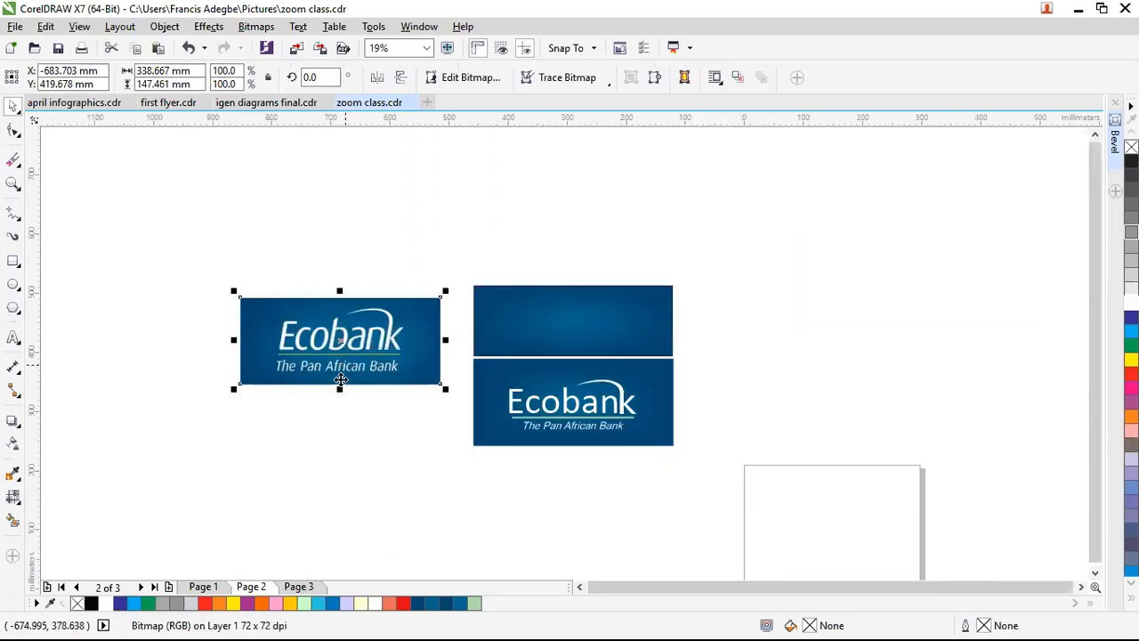
pyautogui.rightClick(354, 361)
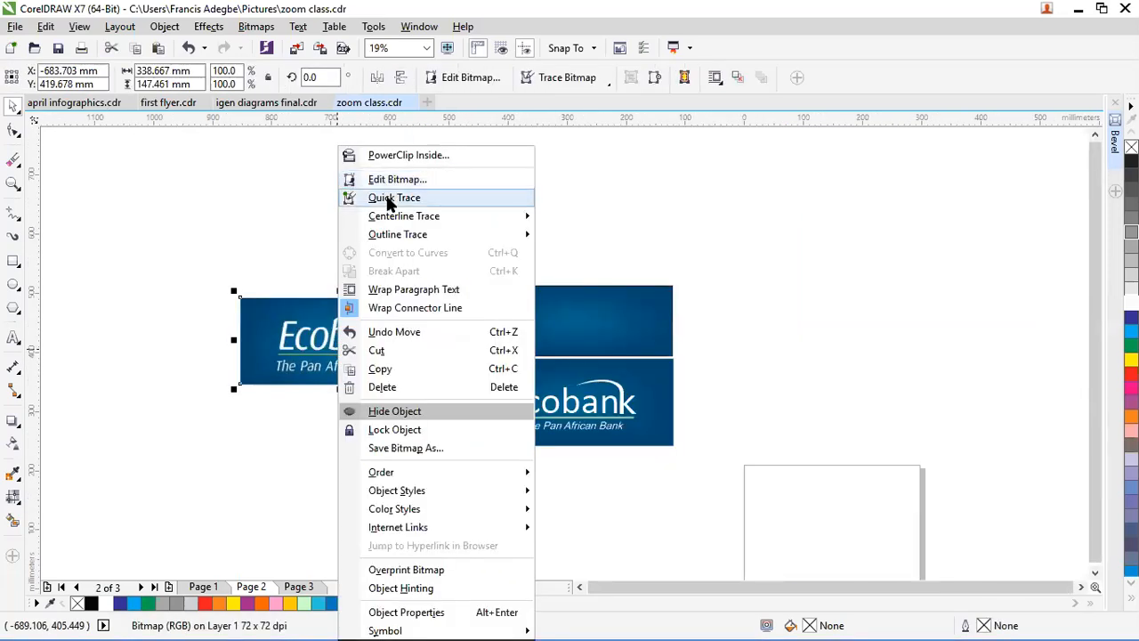
pyautogui.click(391, 198)
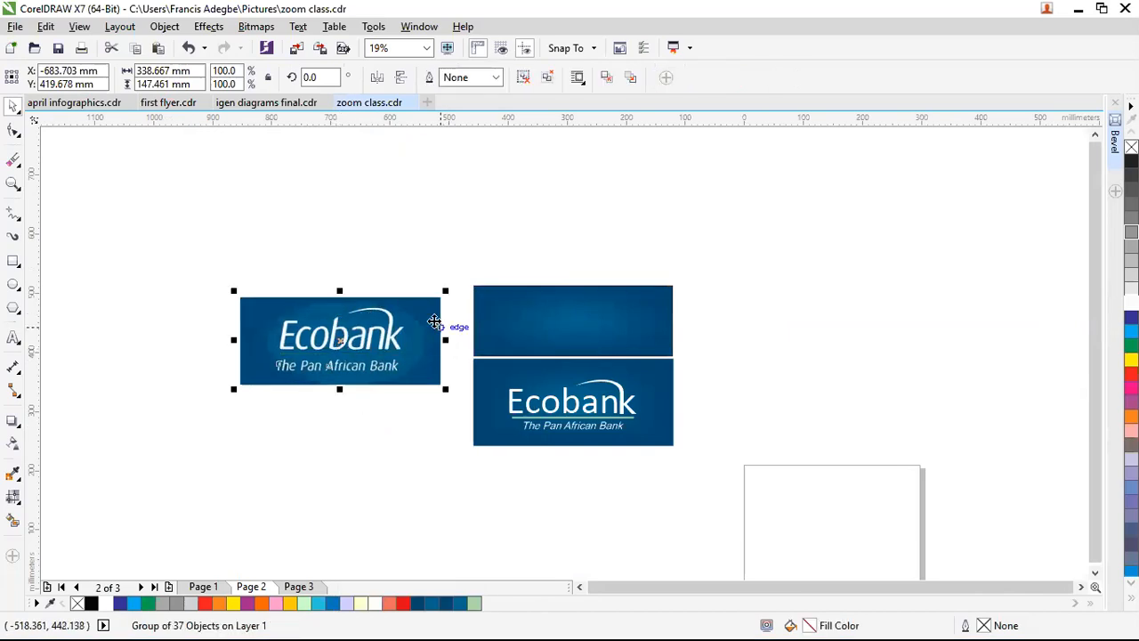
# Move the traced logo well above the original bitmap, shift the bitmap slightly down, and ungroup the trace into individual objects
pyautogui.moveTo(376, 299); pyautogui.dragTo(368, 183)
pyautogui.moveTo(371, 325); pyautogui.dragTo(362, 365)
pyautogui.click(414, 205)
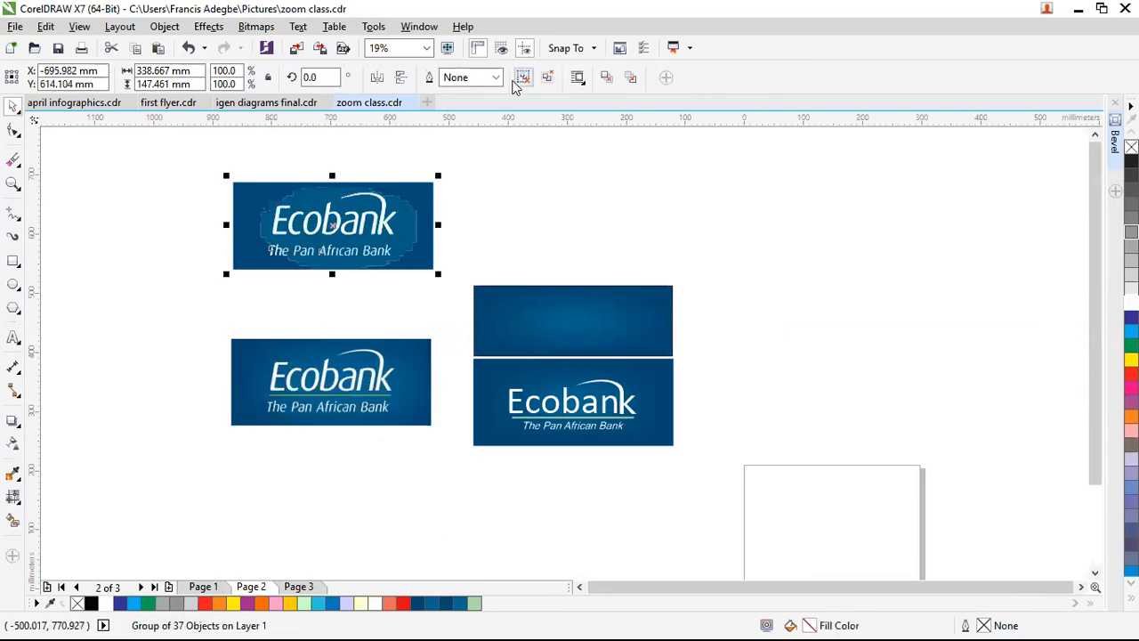
pyautogui.click(525, 80)
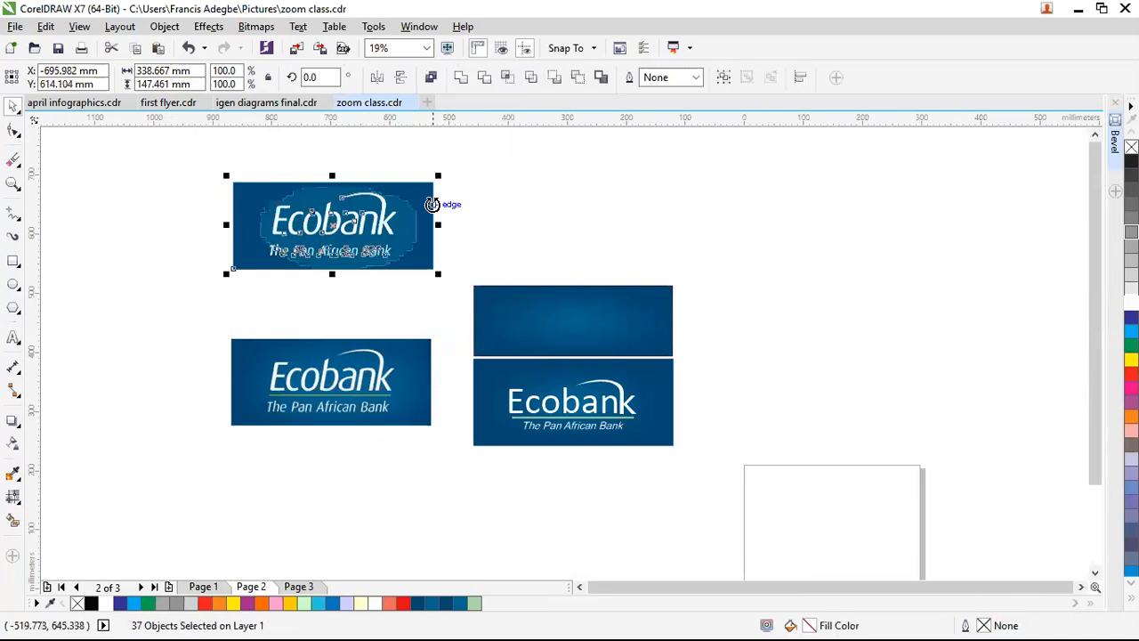
pyautogui.click(526, 201)
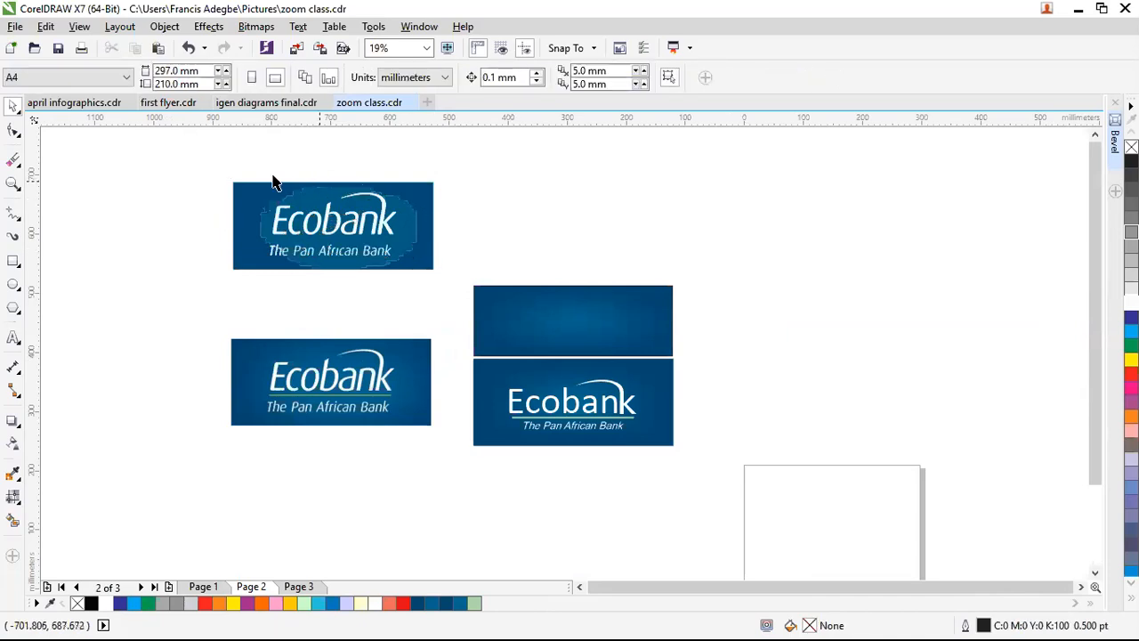
# Copy the traced Ecobank lettering with its swoosh onto the gradient rectangle above the recreated logo
pyautogui.click(296, 229)
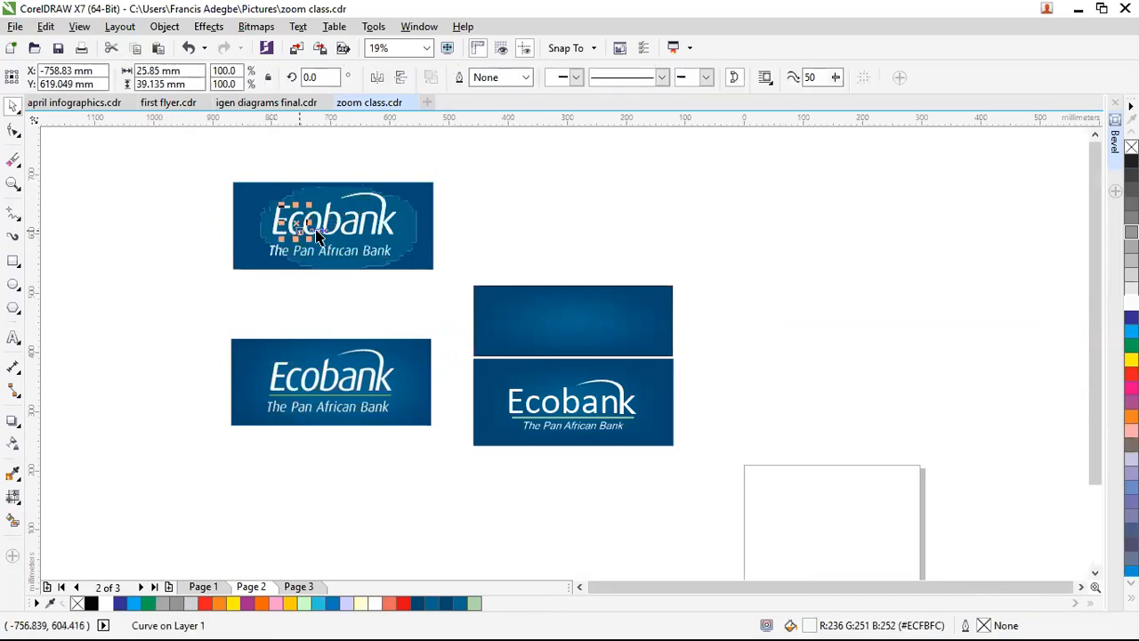
pyautogui.moveTo(273, 214); pyautogui.dragTo(379, 236)
pyautogui.moveTo(224, 188); pyautogui.dragTo(412, 244)
pyautogui.moveTo(344, 212); pyautogui.dragTo(578, 315)
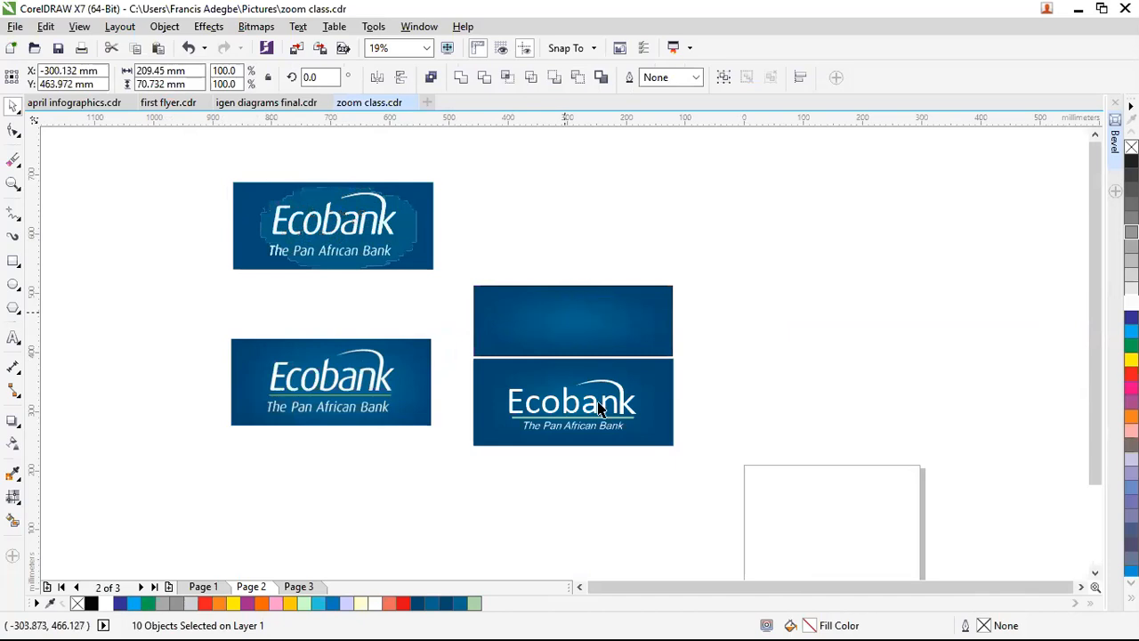
pyautogui.click(787, 333)
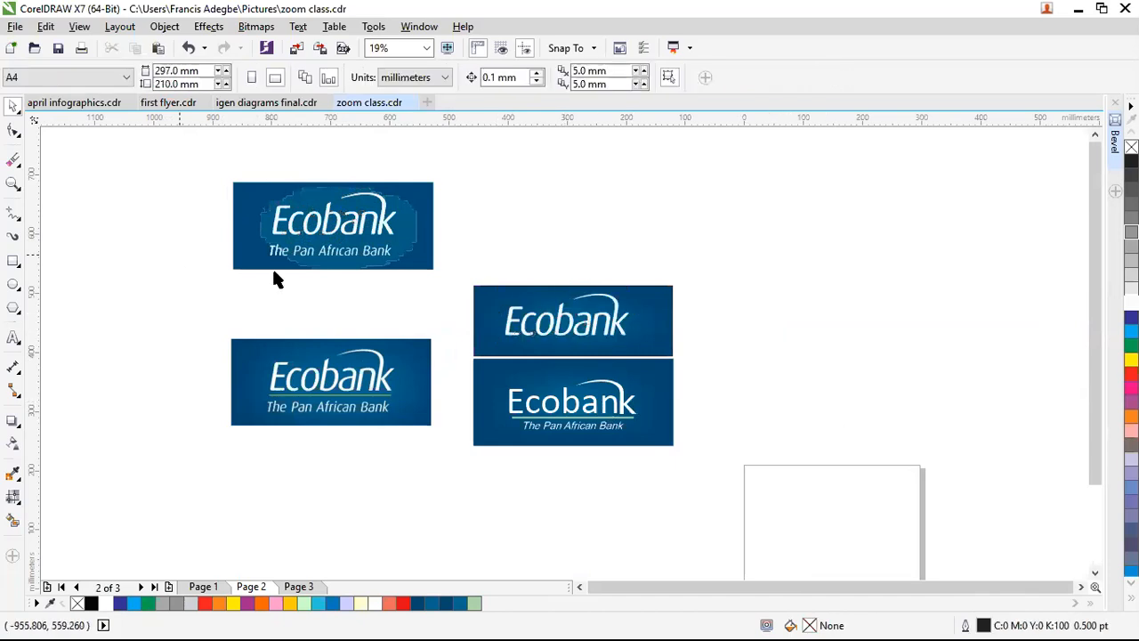
# Copy the traced tagline "The Pan African Bank" onto the gradient rectangle, just below the traced lettering
pyautogui.moveTo(188, 240); pyautogui.dragTo(647, 354)
pyautogui.scroll(2, 569, 364)
pyautogui.click(877, 361)
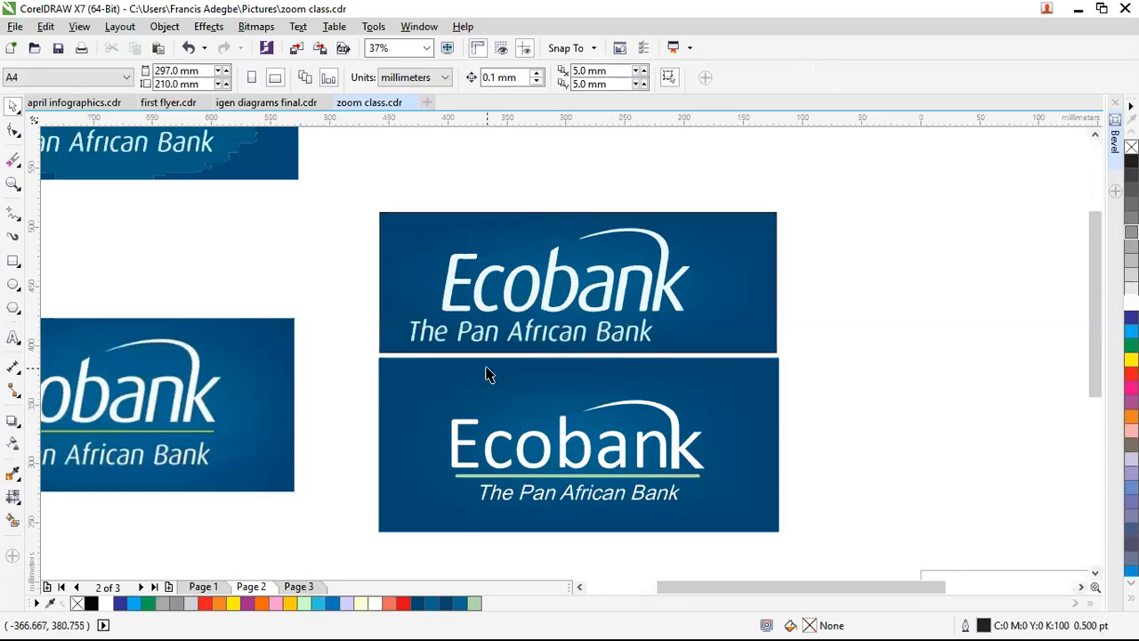
# Group the copied Ecobank lettering and centre it horizontally on the gradient rectangle
pyautogui.moveTo(344, 223); pyautogui.dragTo(724, 319)
pyautogui.hotkey('ctrl', 'g')
pyautogui.keyDown('shift'); pyautogui.click(731, 267); pyautogui.keyUp('shift')
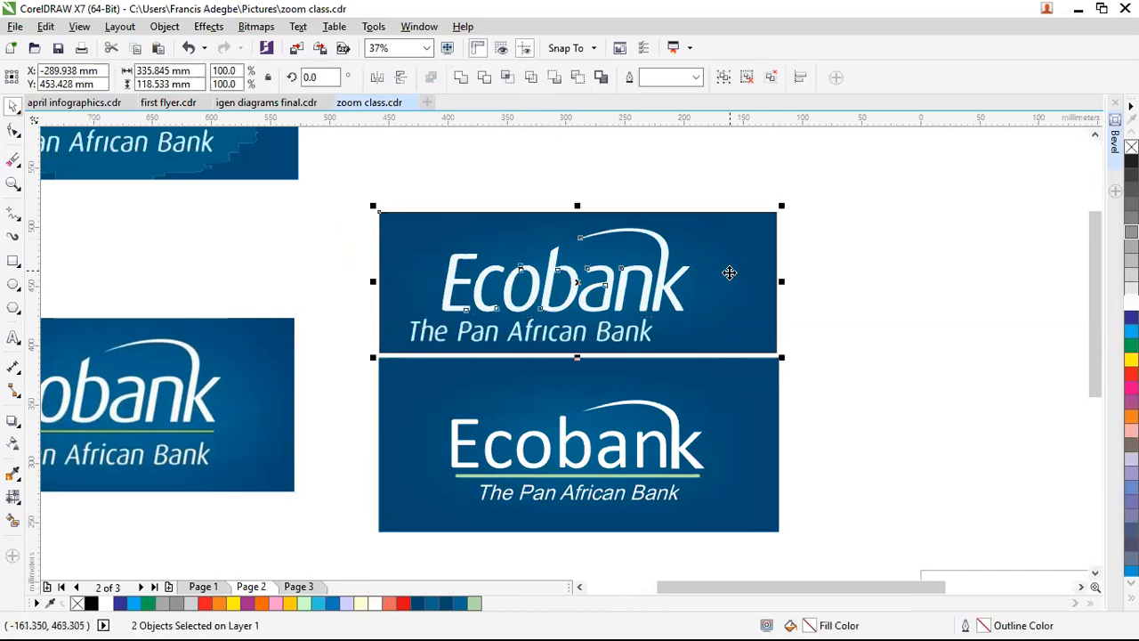
pyautogui.press('e')
pyautogui.press('Escape')
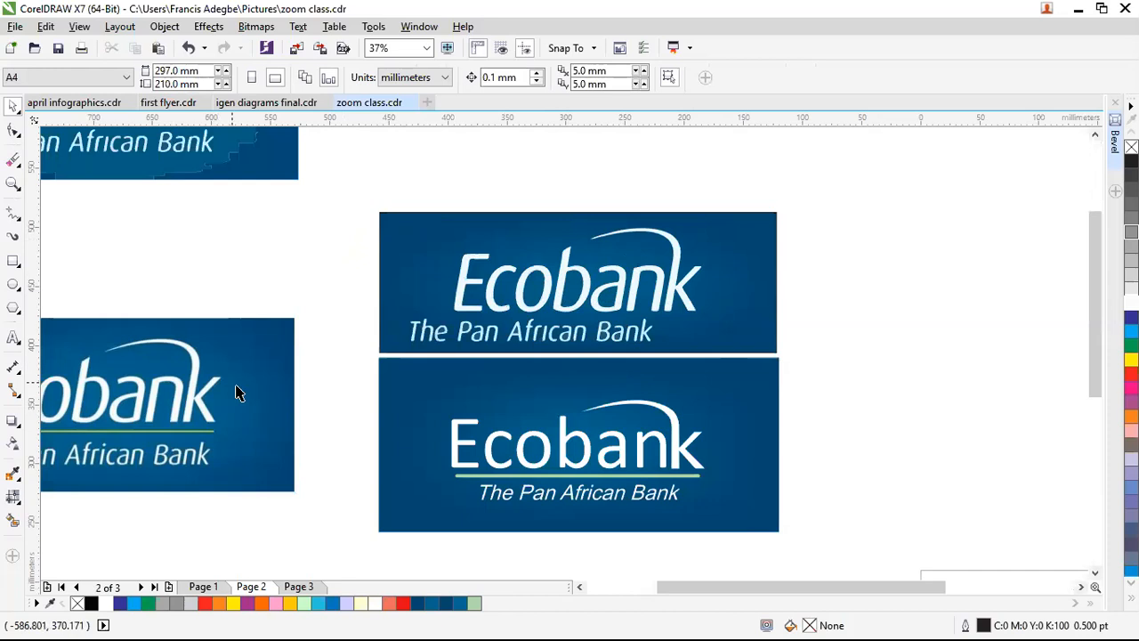
# Move the grouped Ecobank lettering up about 9 mm within the gradient rectangle
pyautogui.scroll(-2, 236, 392)
pyautogui.scroll(2, 224, 400)
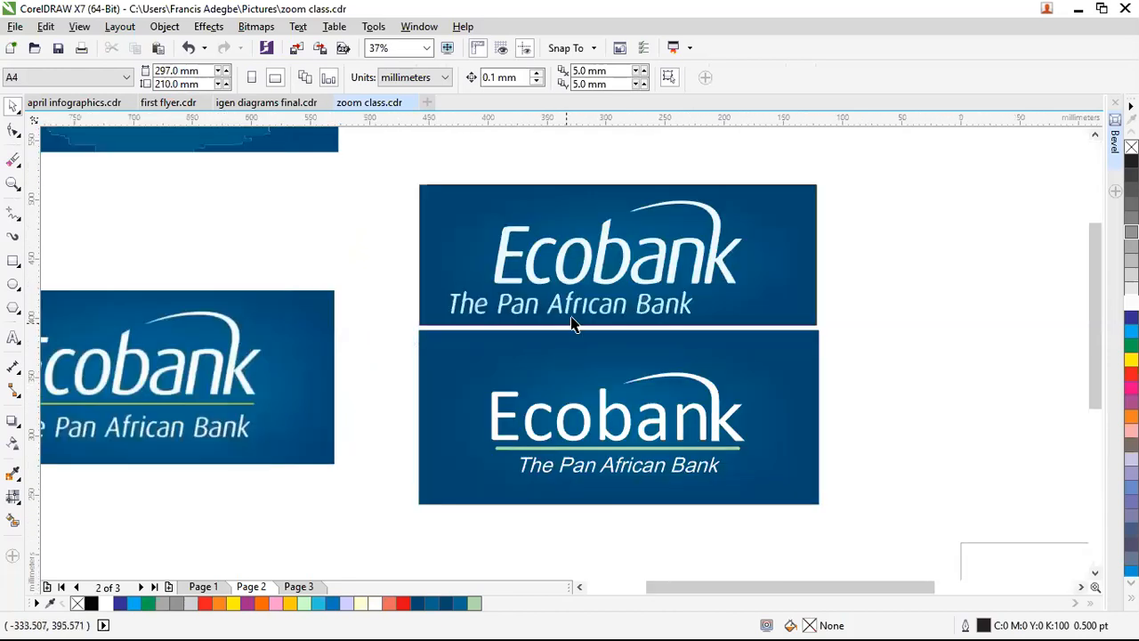
pyautogui.click(594, 269)
pyautogui.click(622, 253)
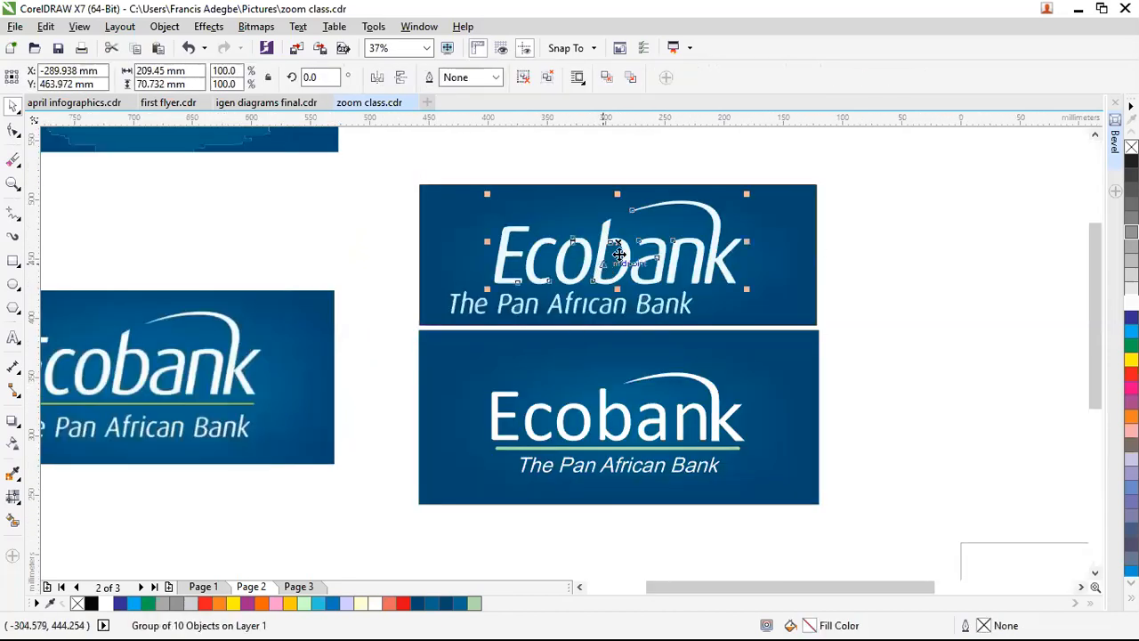
pyautogui.moveTo(620, 240); pyautogui.dragTo(618, 228)
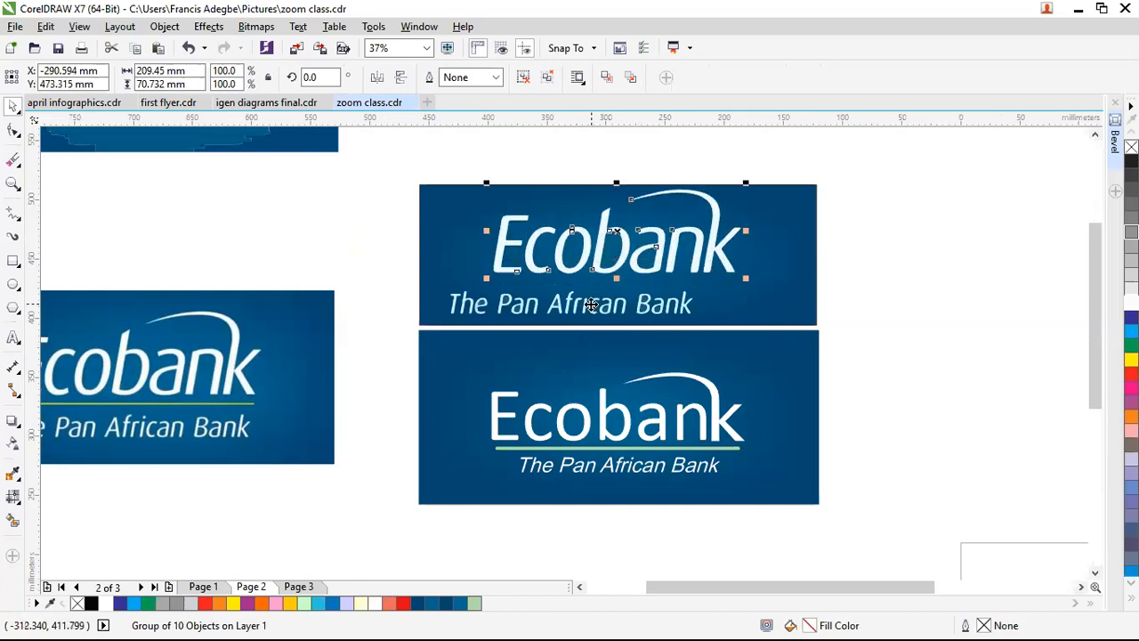
# Group the traced tagline letters and centre the group horizontally on the gradient rectangle
pyautogui.click(592, 305)
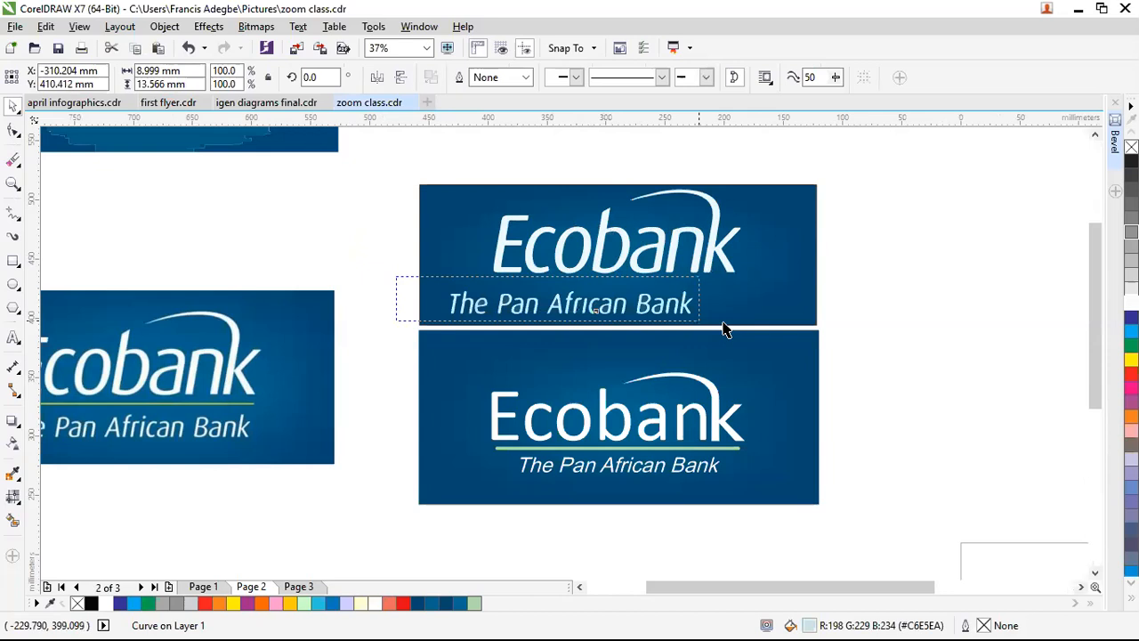
pyautogui.hotkey('ctrl', 'k')
pyautogui.hotkey('ctrl', 'g')
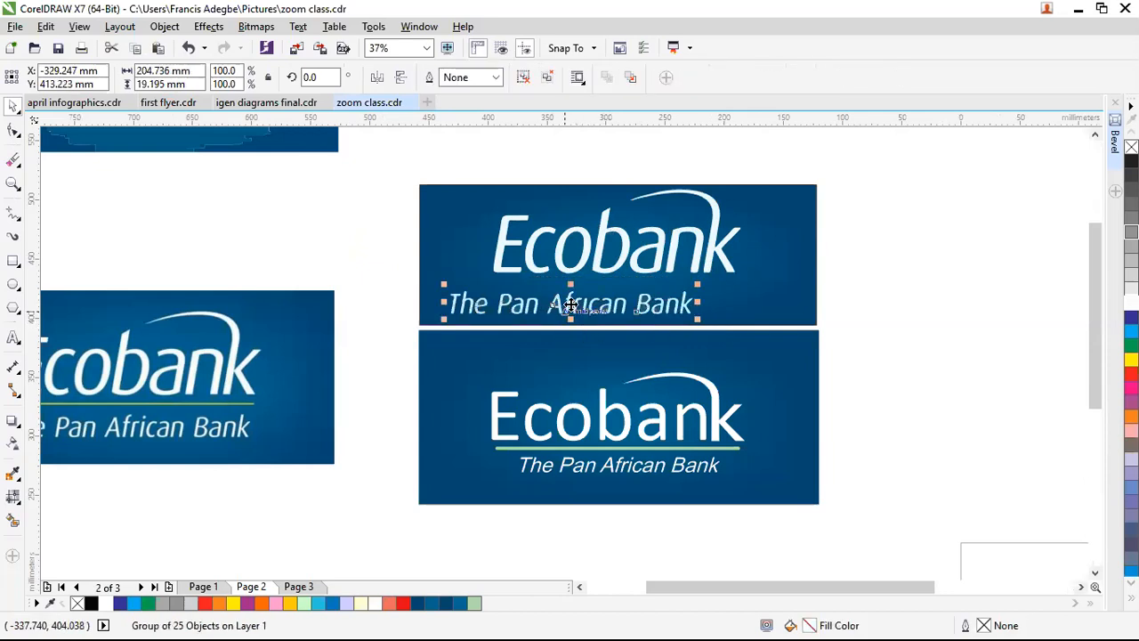
pyautogui.keyDown('shift'); pyautogui.click(721, 308); pyautogui.keyUp('shift')
pyautogui.press('c')
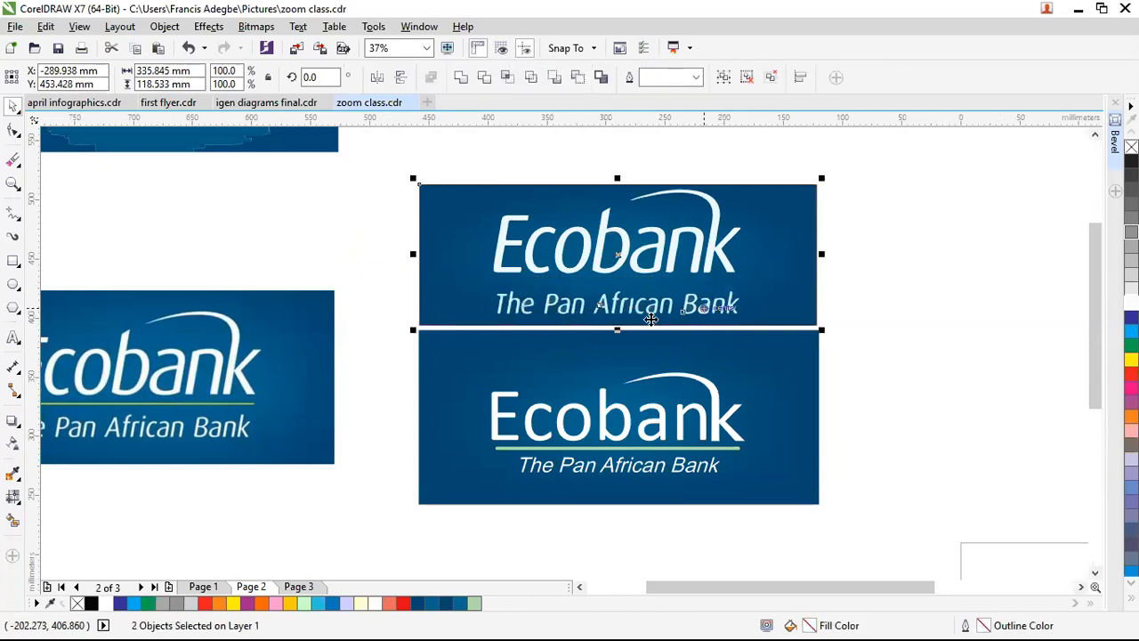
pyautogui.click(893, 332)
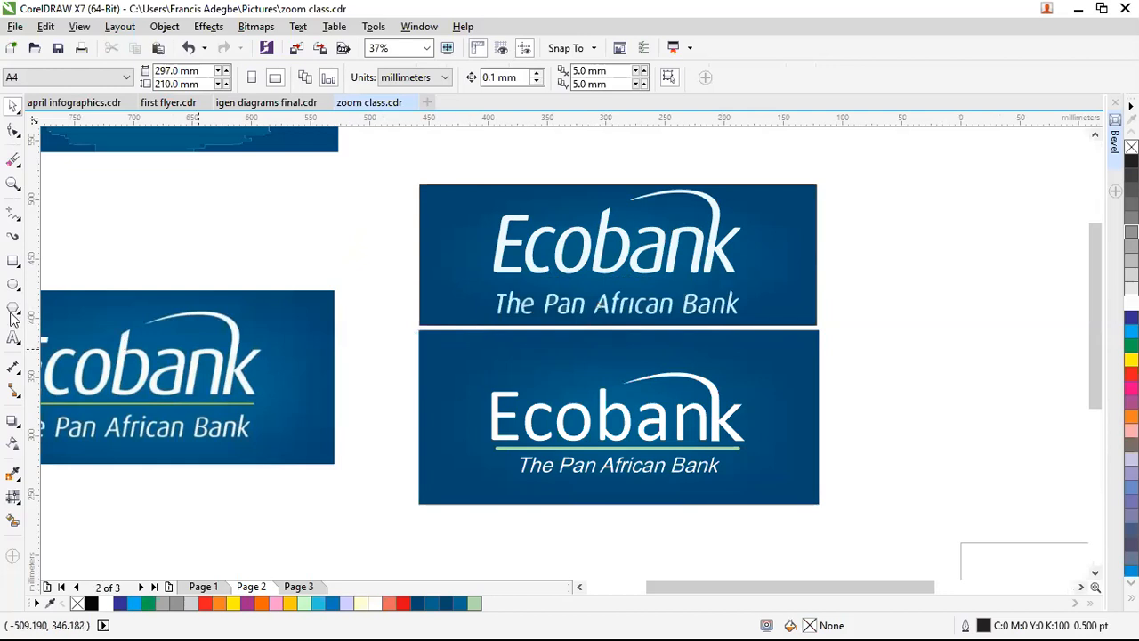
# Draw an underline bar about 204 by 2.5 mm below the traced lettering and fully round its corners with a 1.235 mm radius
pyautogui.click(14, 260)
pyautogui.press('space')
pyautogui.click(14, 264)
pyautogui.scroll(2, 496, 276)
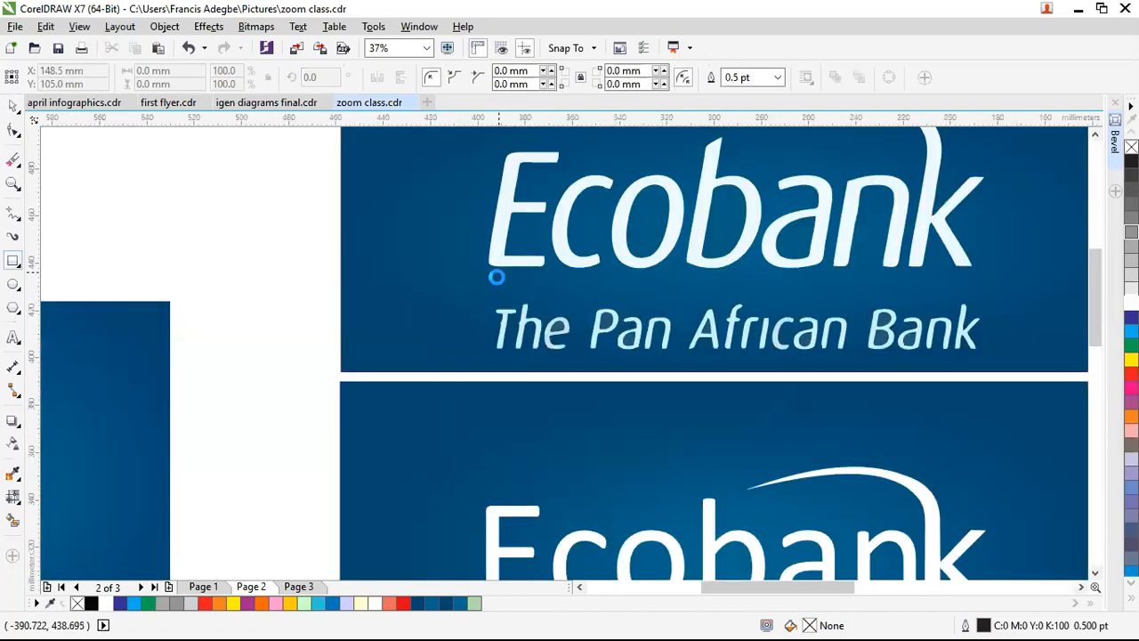
pyautogui.scroll(2, 481, 267)
pyautogui.moveTo(482, 267); pyautogui.dragTo(815, 347)
pyautogui.click(13, 130)
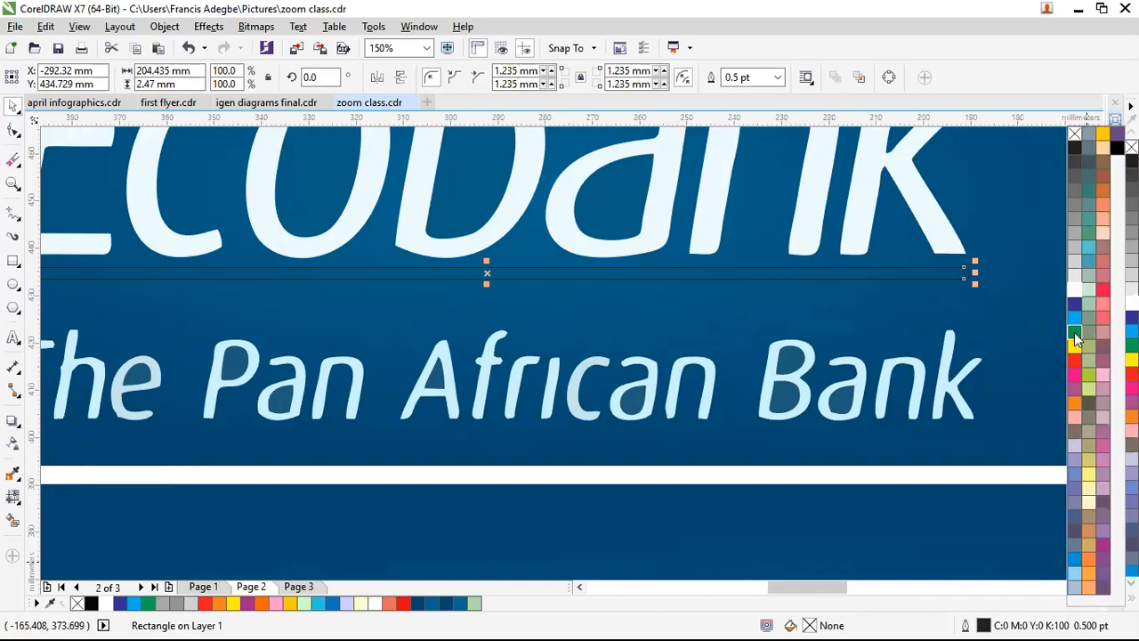
# Fill the underline bar with green (C:66 M:0 Y:100 K:0) and remove its outline
pyautogui.click(991, 403)
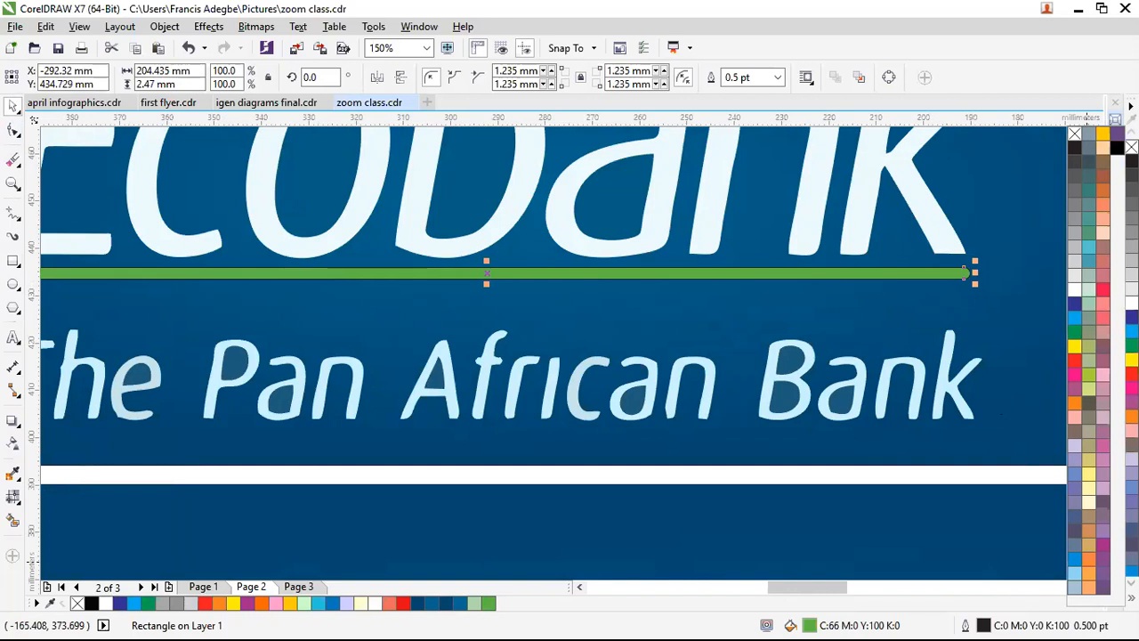
pyautogui.click(742, 332)
pyautogui.scroll(-1, 809, 394)
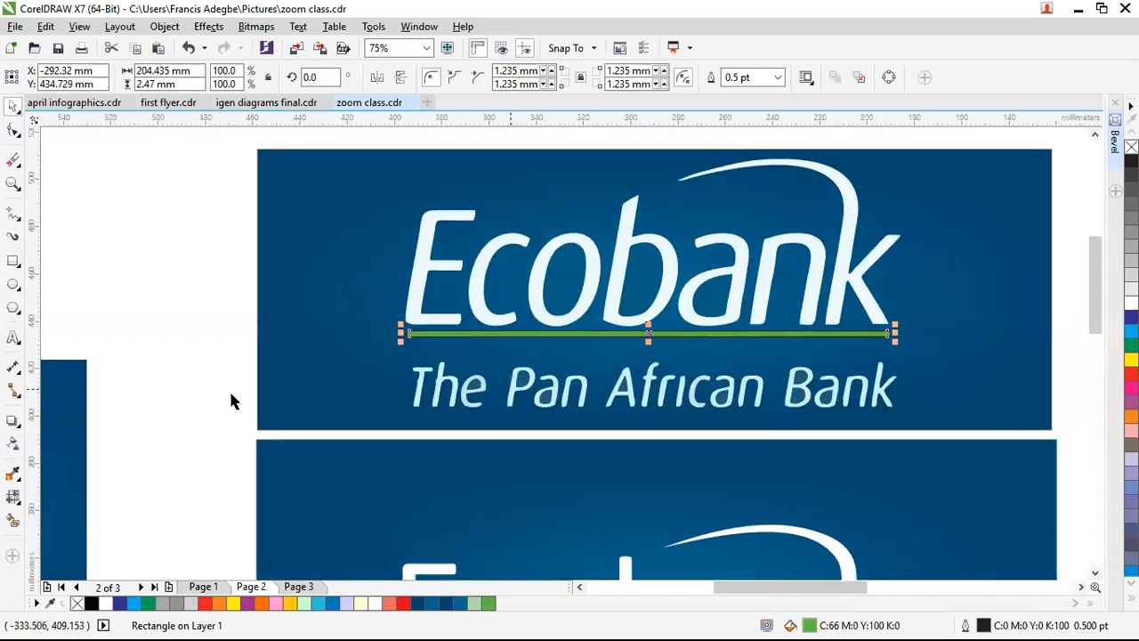
pyautogui.rightClick(78, 603)
# Examine the underline bar in the reference bitmap up close, checking its colour and the shape of its end
pyautogui.scroll(-2, 558, 324)
pyautogui.scroll(2, 572, 414)
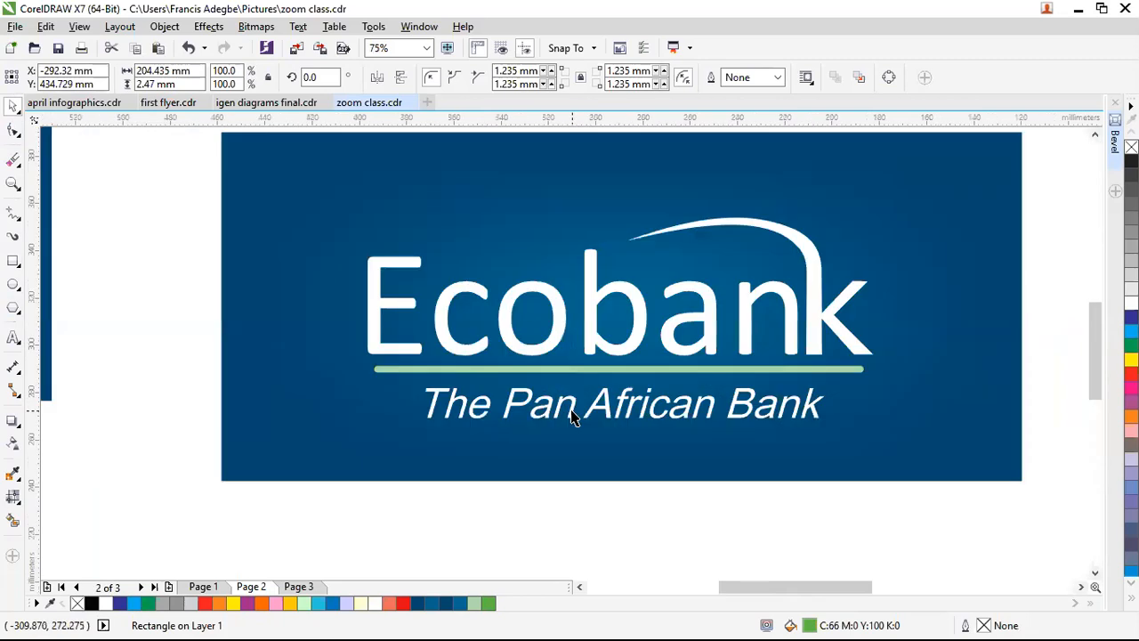
pyautogui.scroll(-2, 572, 414)
pyautogui.scroll(2, 320, 378)
pyautogui.scroll(1, 630, 410)
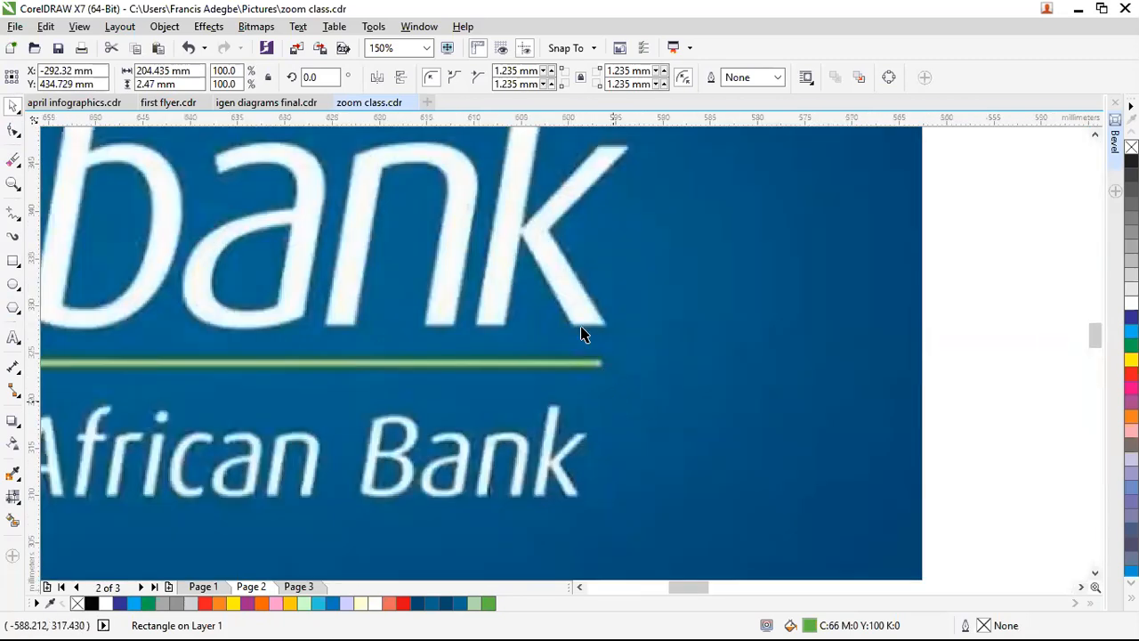
pyautogui.scroll(3, 583, 334)
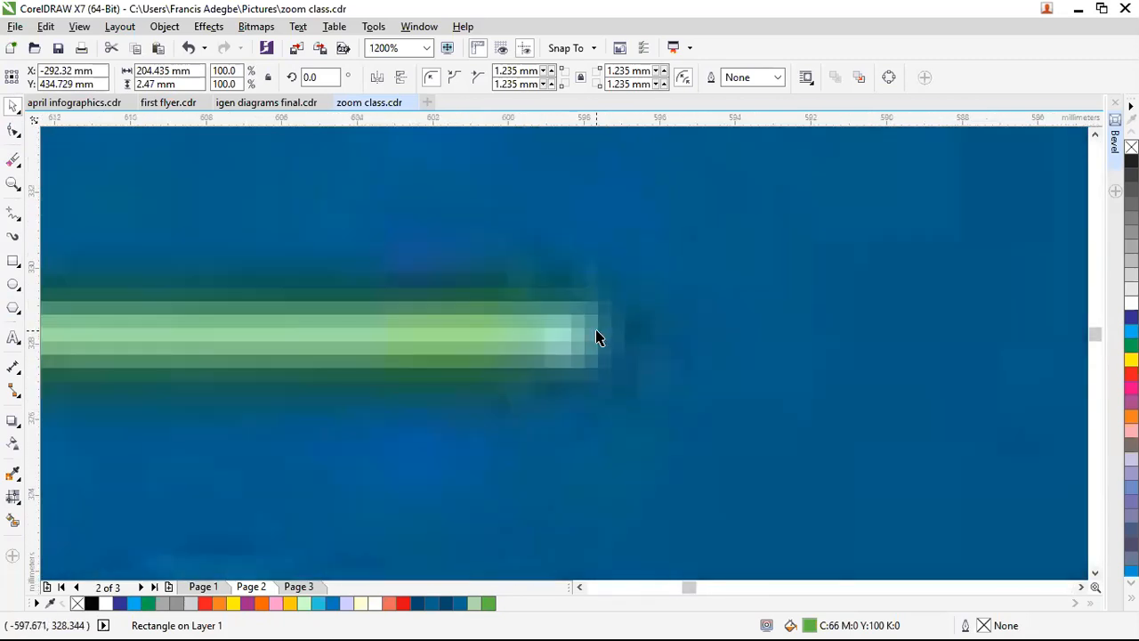
pyautogui.scroll(-1, 597, 337)
pyautogui.scroll(2, 597, 337)
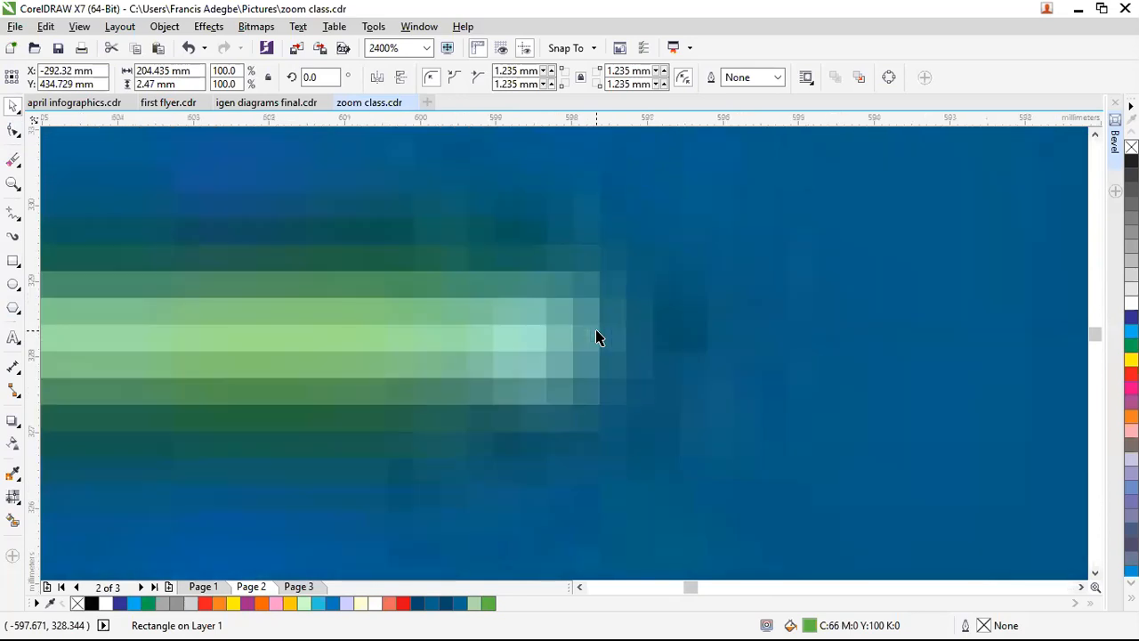
pyautogui.scroll(-7, 597, 337)
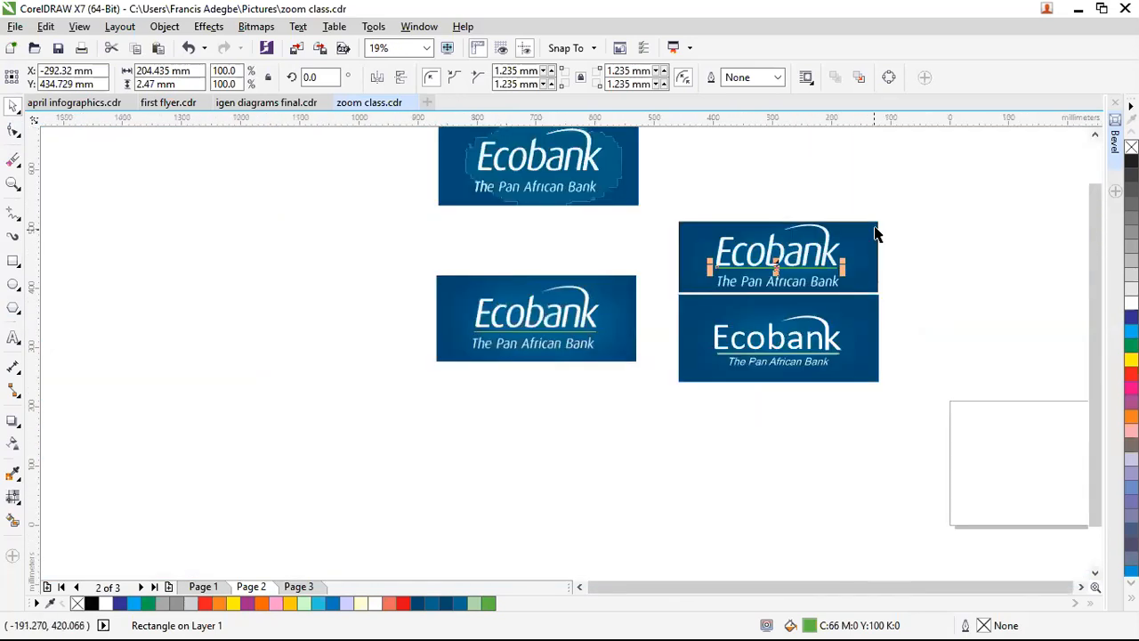
# Move the tagline up beneath the green bar, scale it to 91.2% and centre it horizontally on the bar
pyautogui.scroll(2, 875, 278)
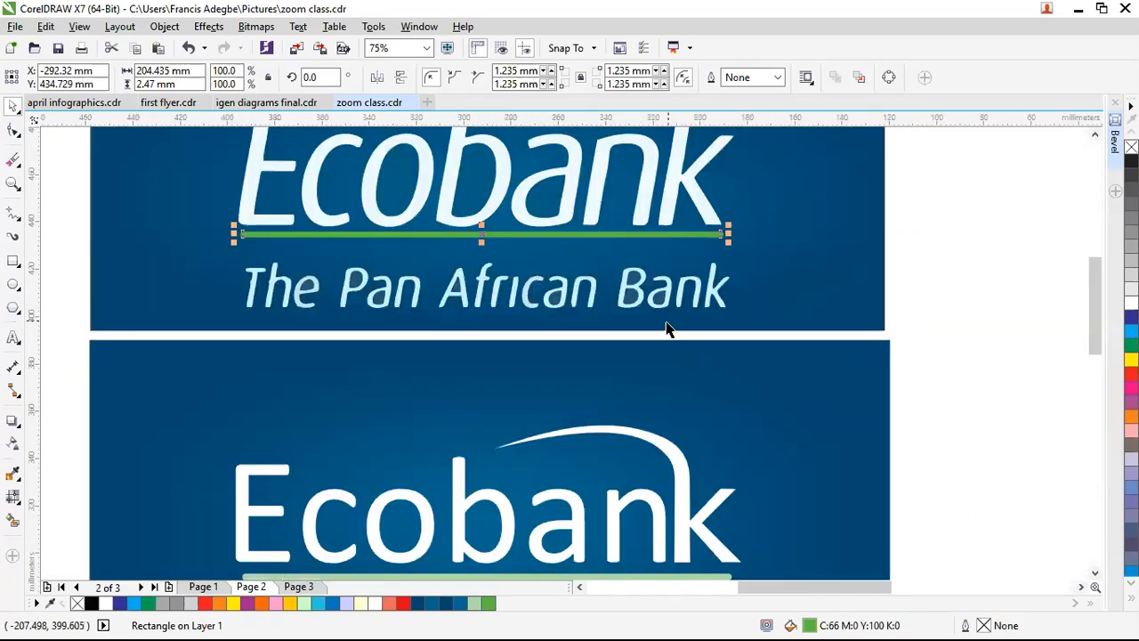
pyautogui.click(556, 290)
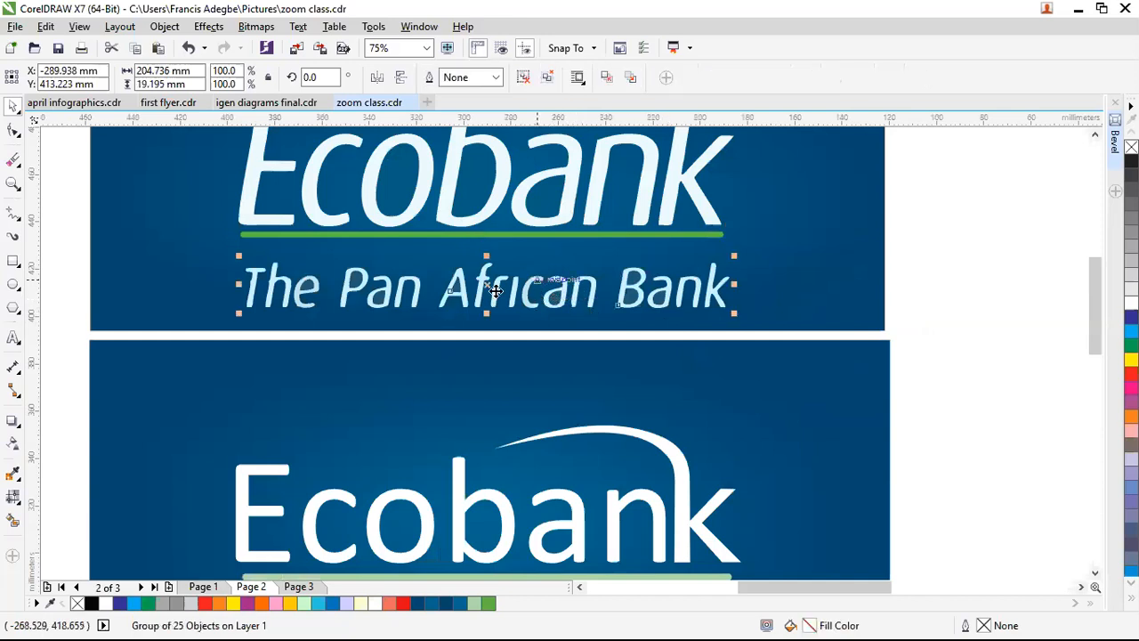
pyautogui.moveTo(483, 287); pyautogui.dragTo(492, 266)
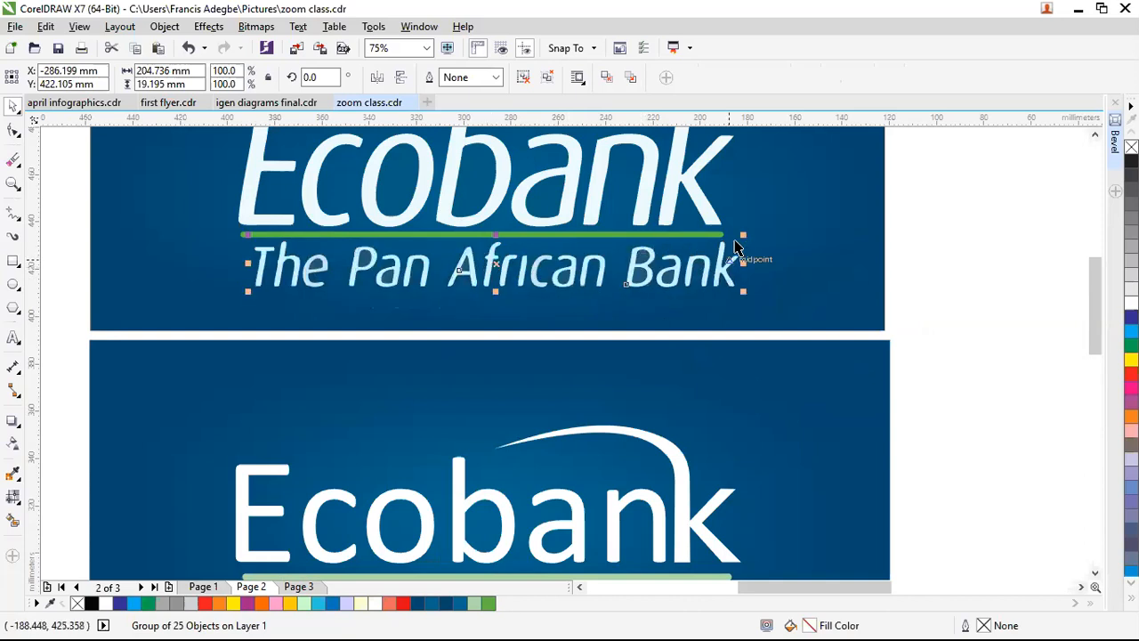
pyautogui.moveTo(737, 236); pyautogui.dragTo(702, 240)
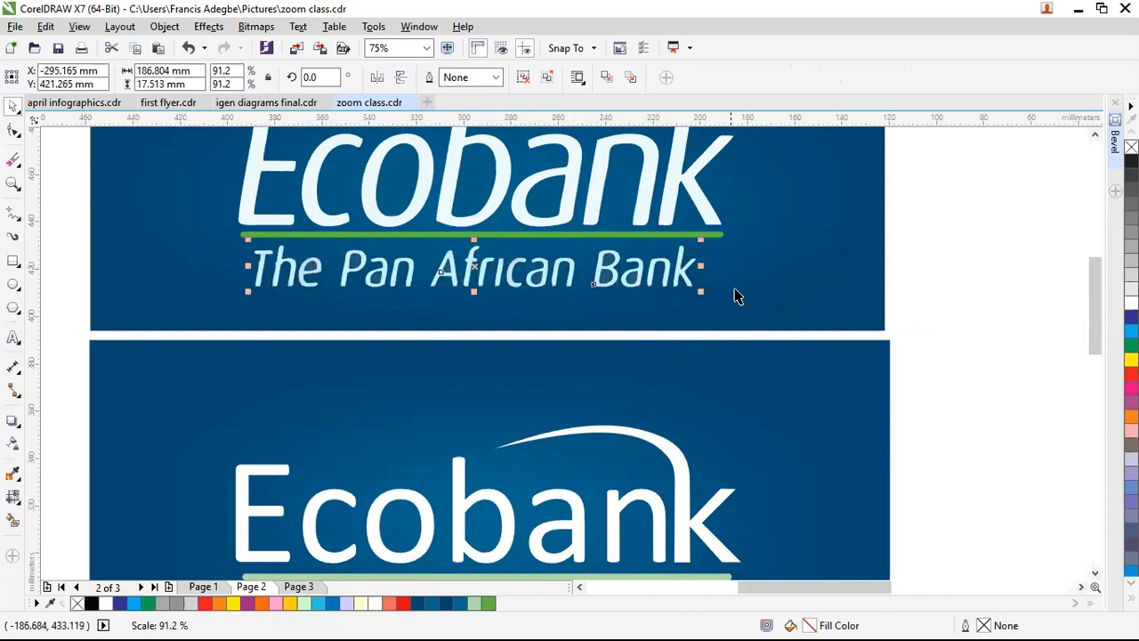
pyautogui.keyDown('shift'); pyautogui.click(552, 235); pyautogui.keyUp('shift')
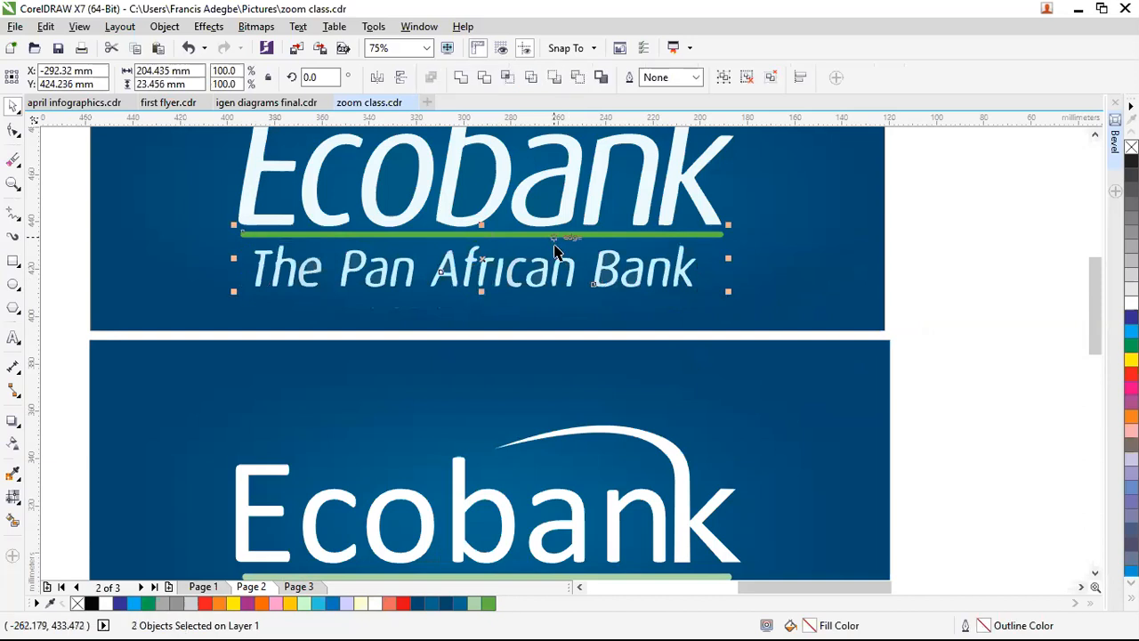
pyautogui.press('c')
pyautogui.press('Escape')
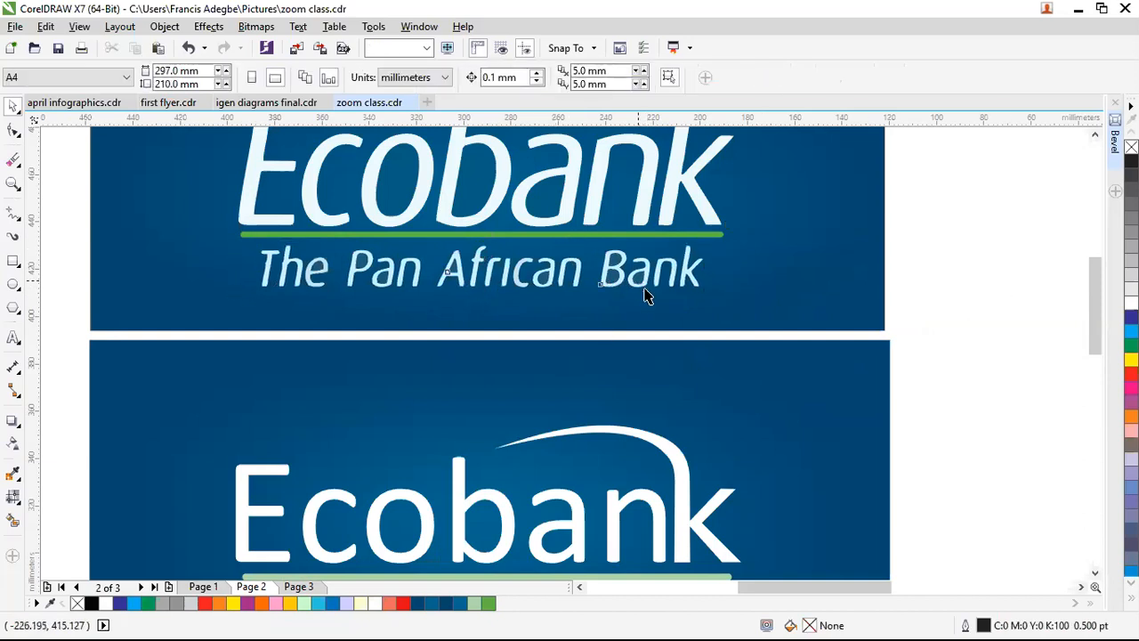
# Try a white fill on the grouped tagline and undo it
pyautogui.click(645, 295)
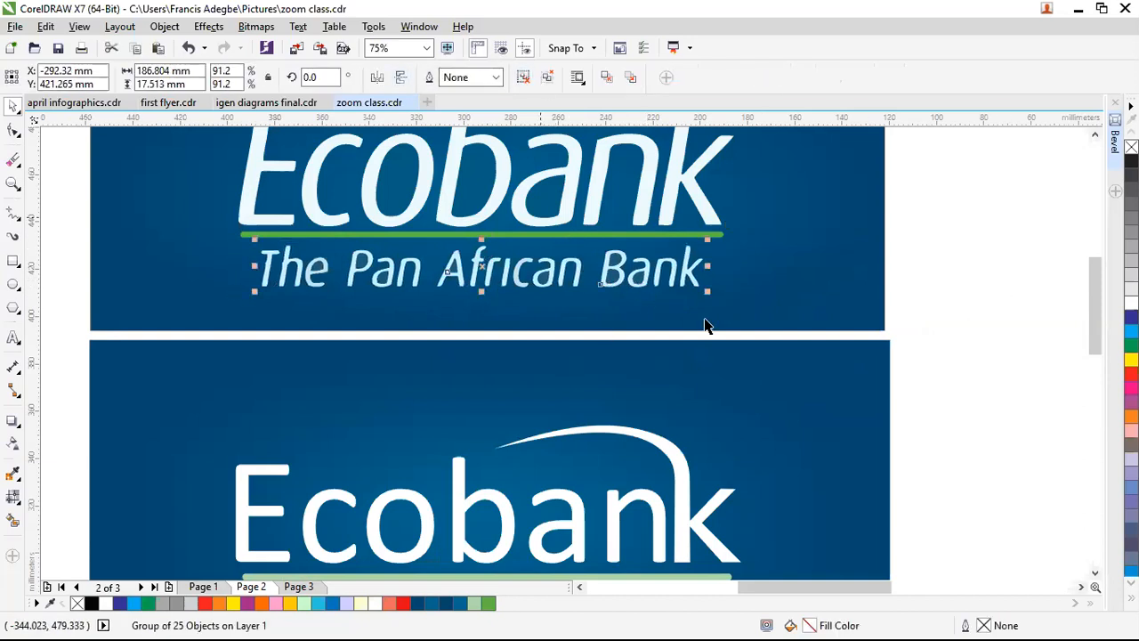
pyautogui.click(1131, 303)
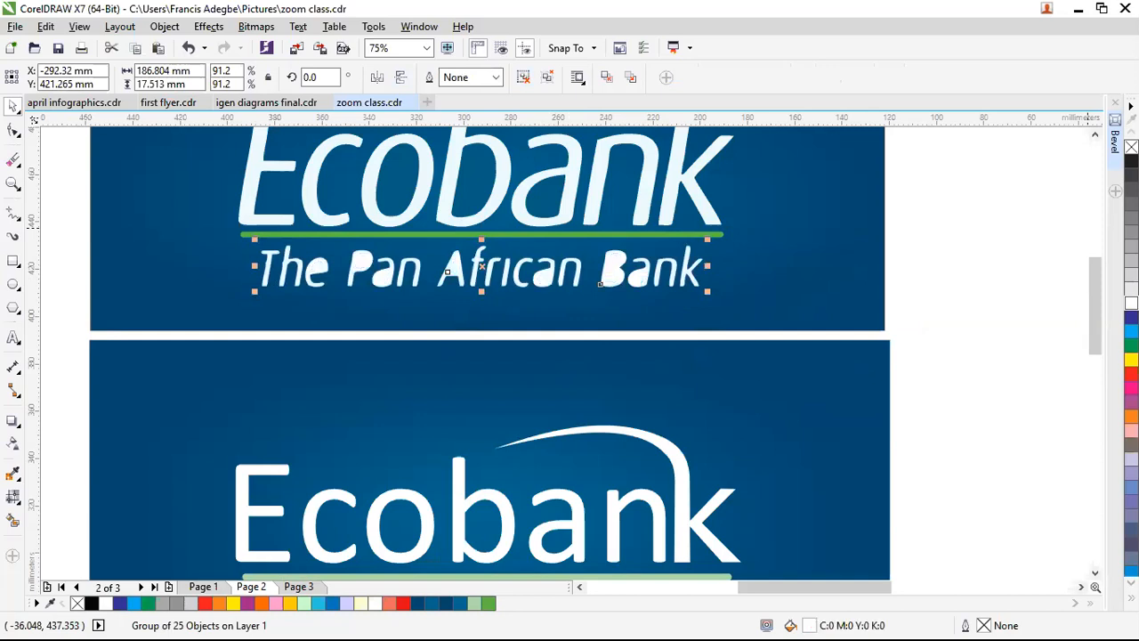
pyautogui.press('Escape')
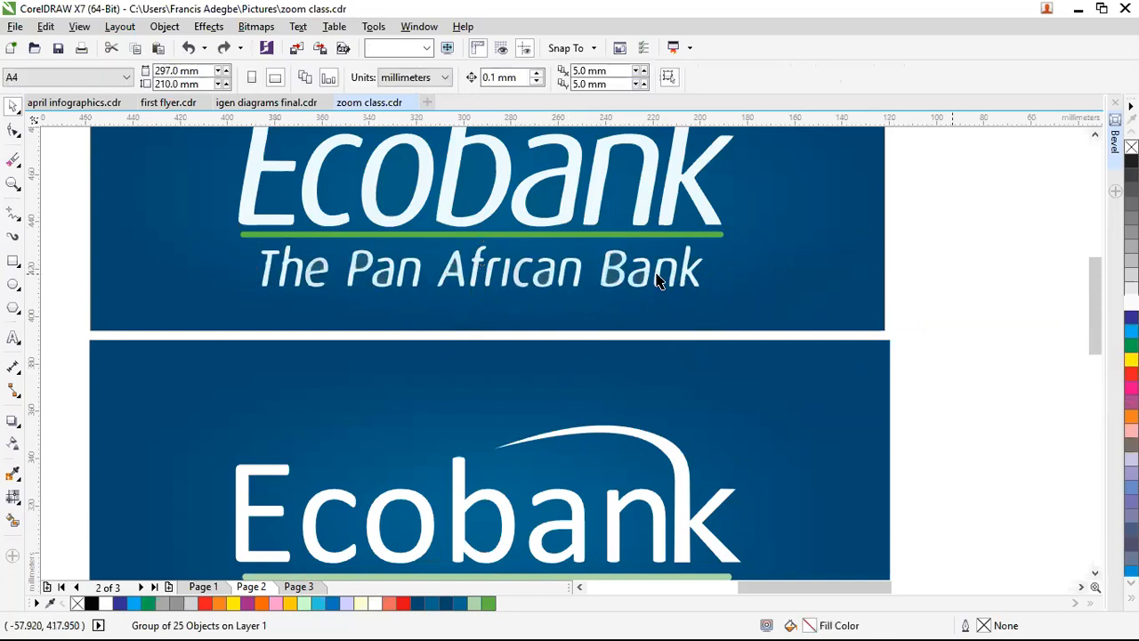
# Place the reference bitmap directly above the two logo versions and delete the leftover original trace objects
pyautogui.scroll(-2, 656, 280)
pyautogui.moveTo(385, 302); pyautogui.dragTo(626, 158)
pyautogui.click(418, 155)
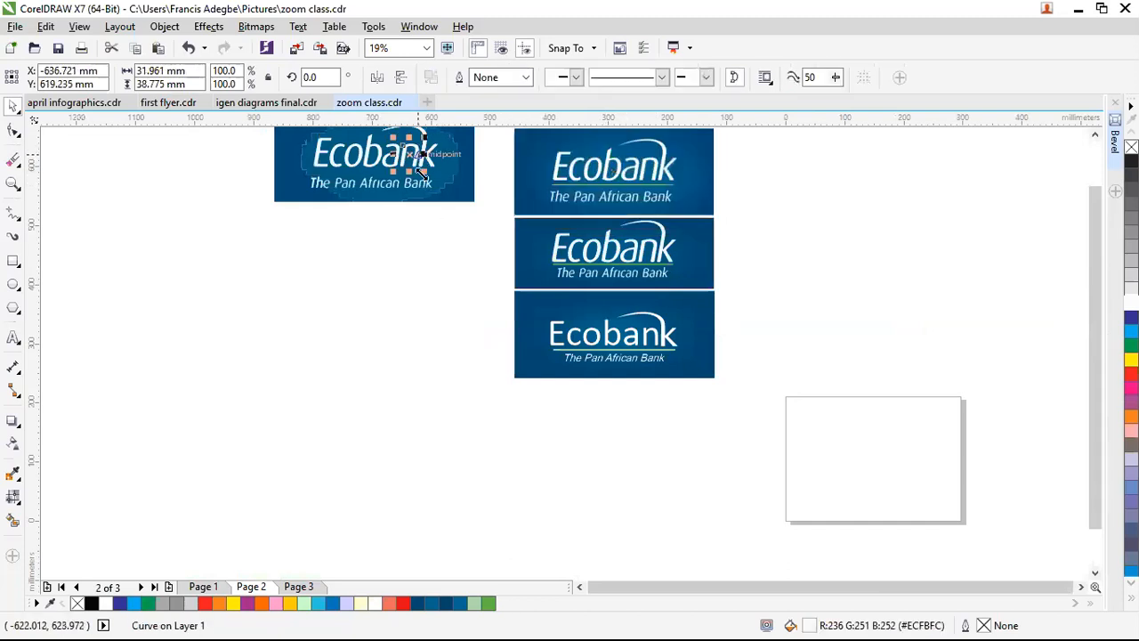
pyautogui.scroll(-1, 373, 246)
pyautogui.scroll(-1, 370, 245)
pyautogui.moveTo(338, 186); pyautogui.dragTo(406, 260)
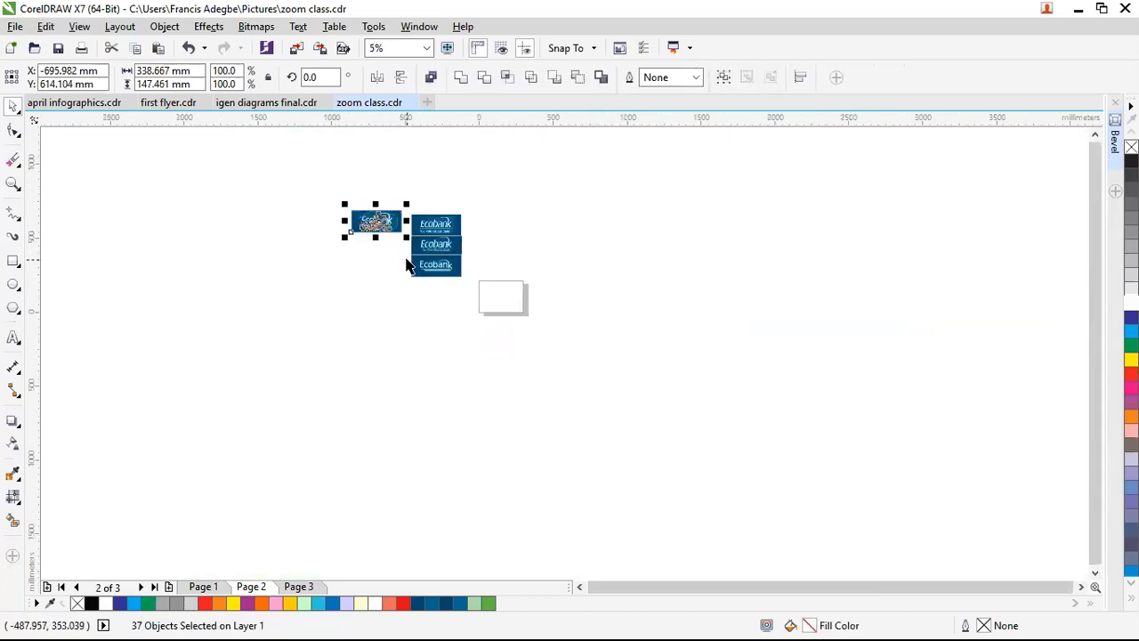
pyautogui.press('Delete')
pyautogui.press('z')
pyautogui.moveTo(407, 205); pyautogui.dragTo(462, 283)
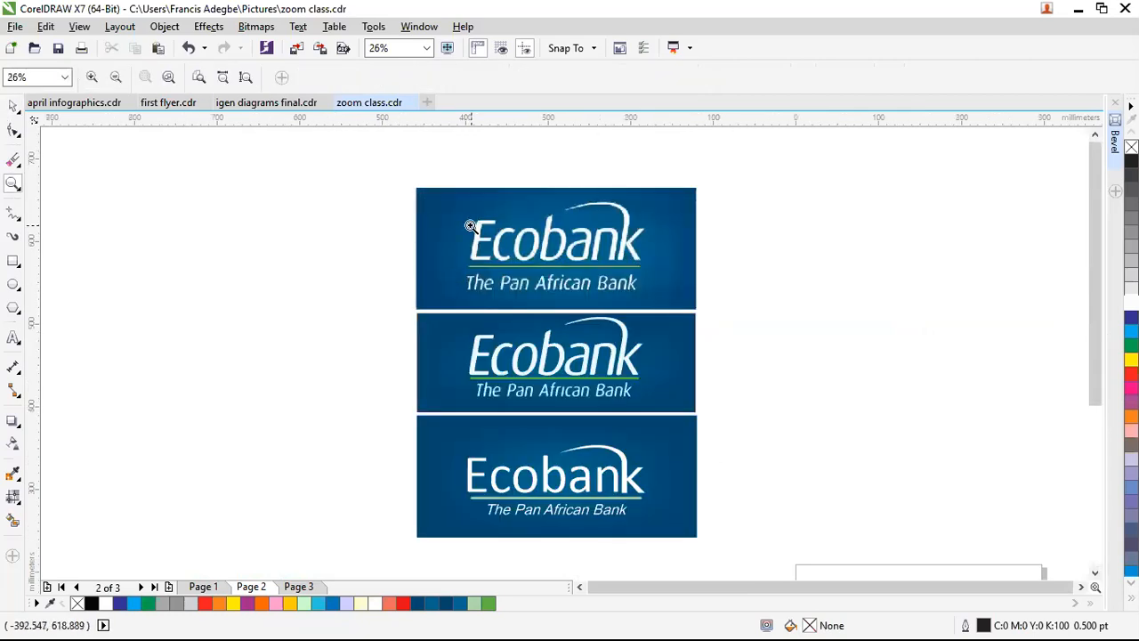
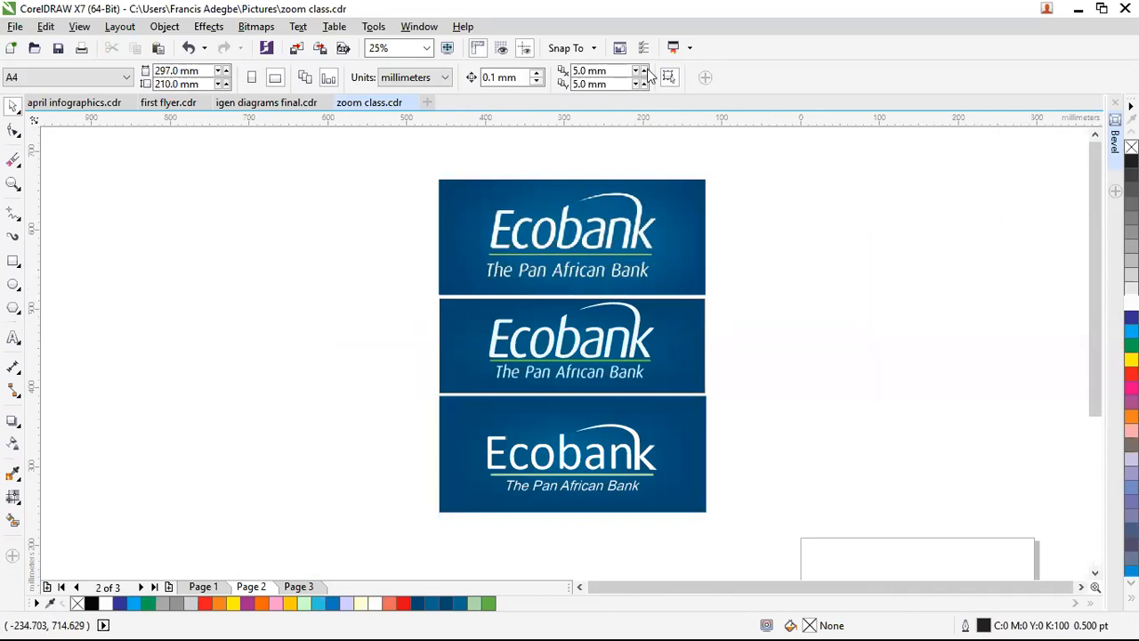
# Switch to the Chrome browser and replace the cheese balls query in Google Images with a search for "bank logos"
pyautogui.hotkey('alt', 'Tab')
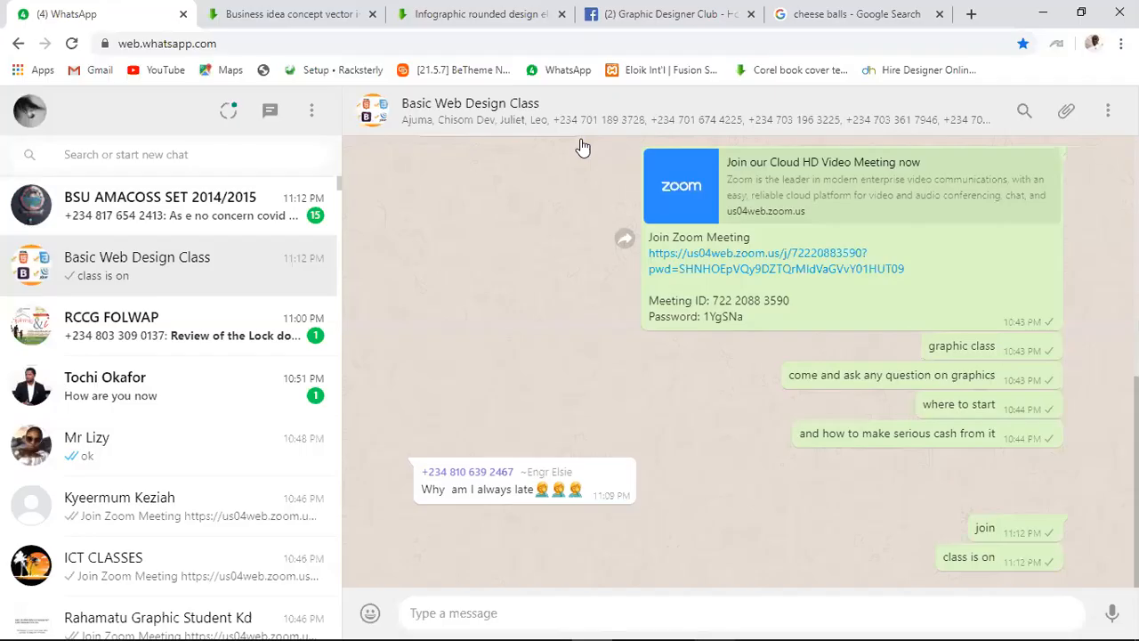
pyautogui.click(823, 14)
pyautogui.scroll(3, 402, 129)
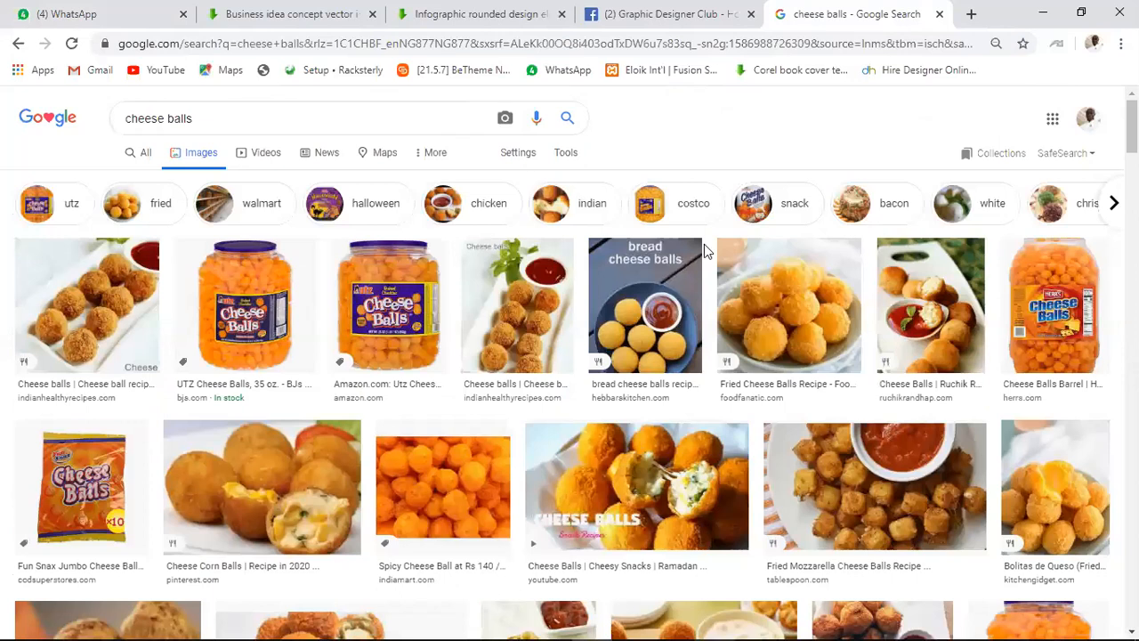
pyautogui.click(693, 27)
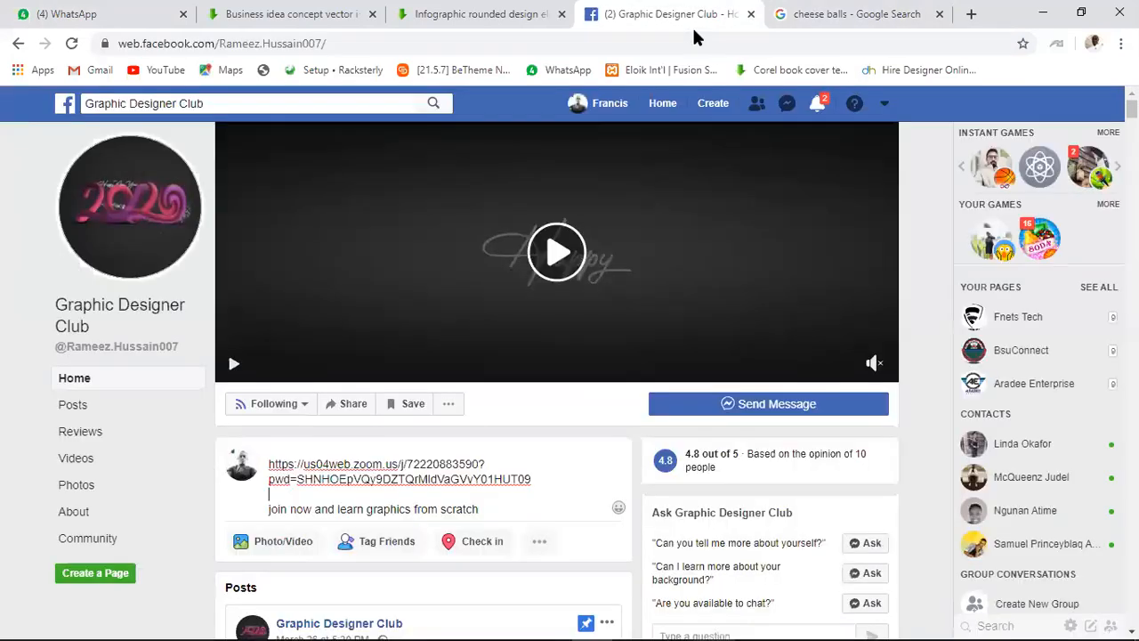
pyautogui.click(818, 14)
pyautogui.scroll(-4, 682, 302)
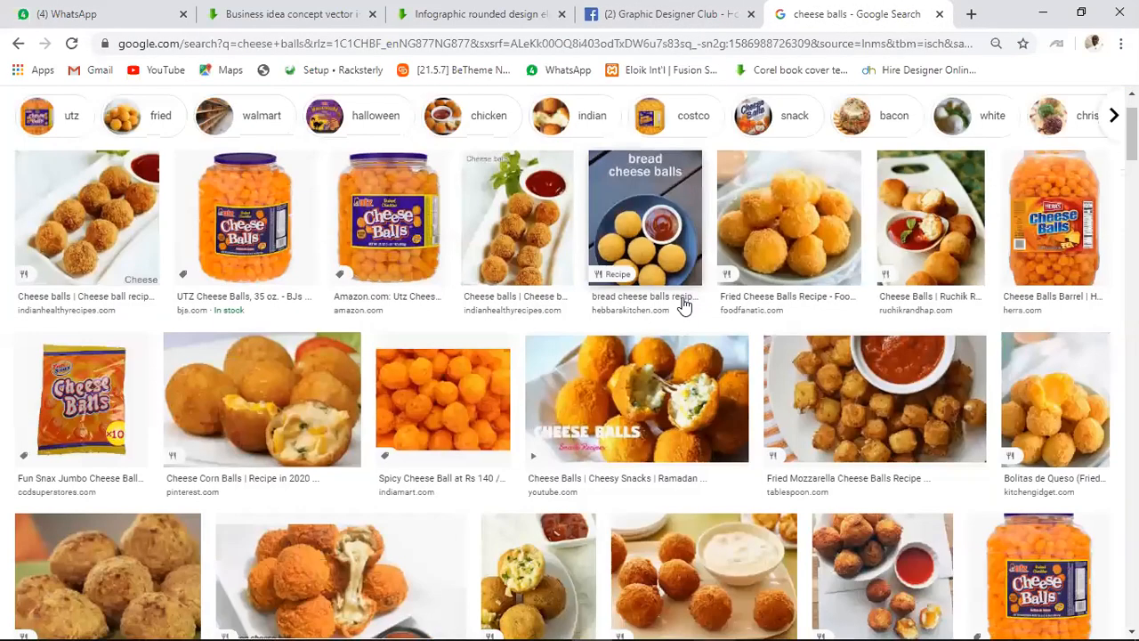
pyautogui.scroll(4, 241, 116)
pyautogui.moveTo(242, 116); pyautogui.dragTo(12, 133)
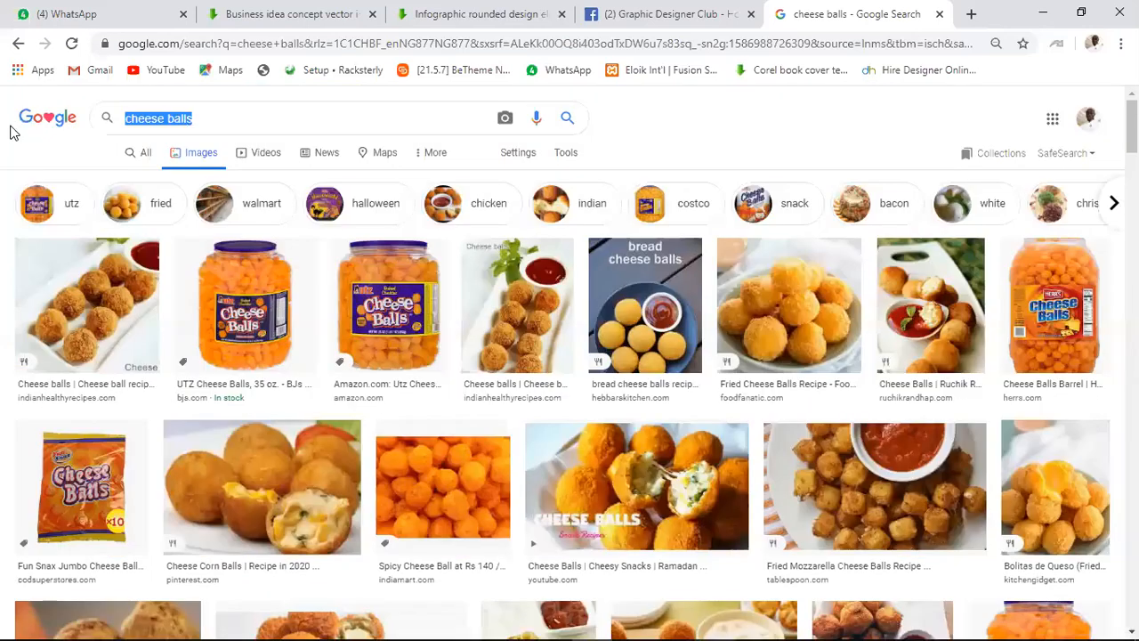
pyautogui.write('b')
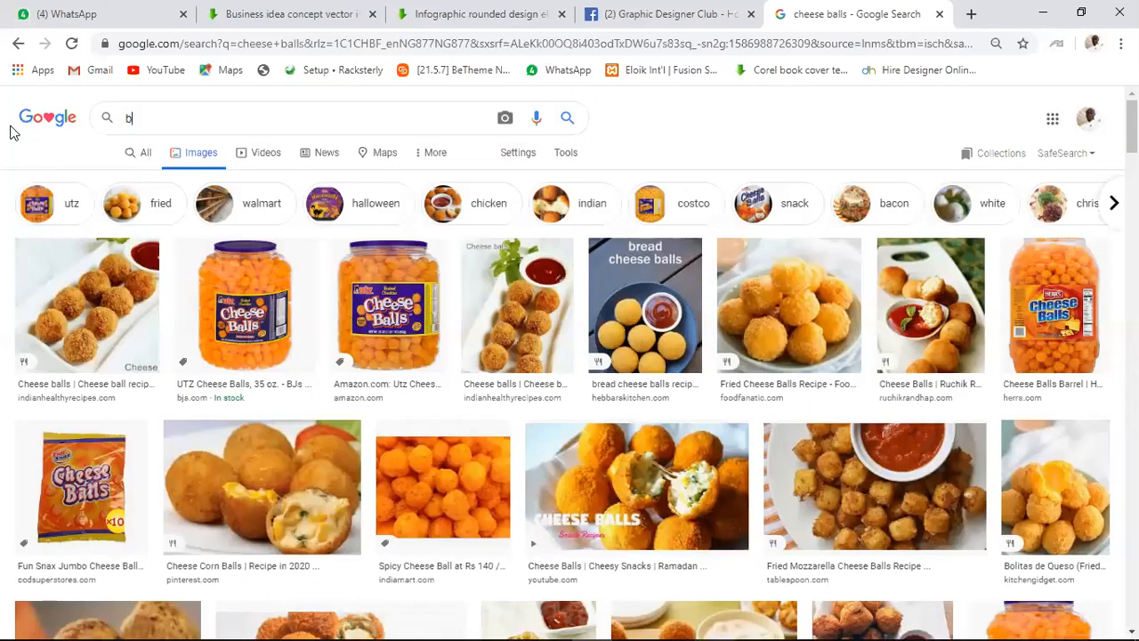
pyautogui.write('ank logos')
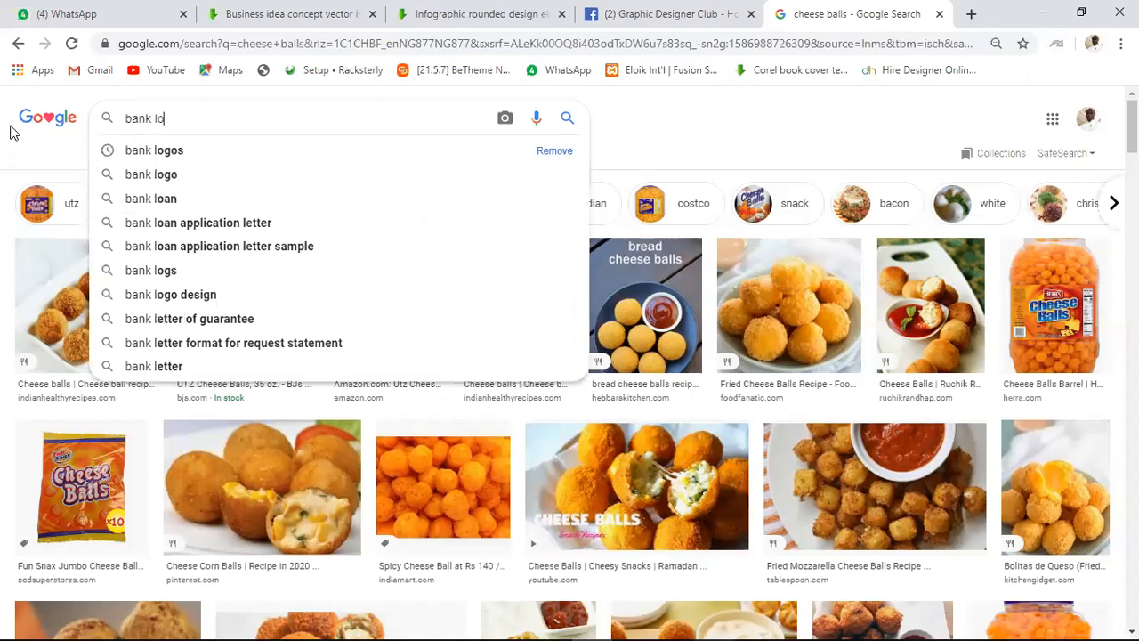
pyautogui.press('Return')
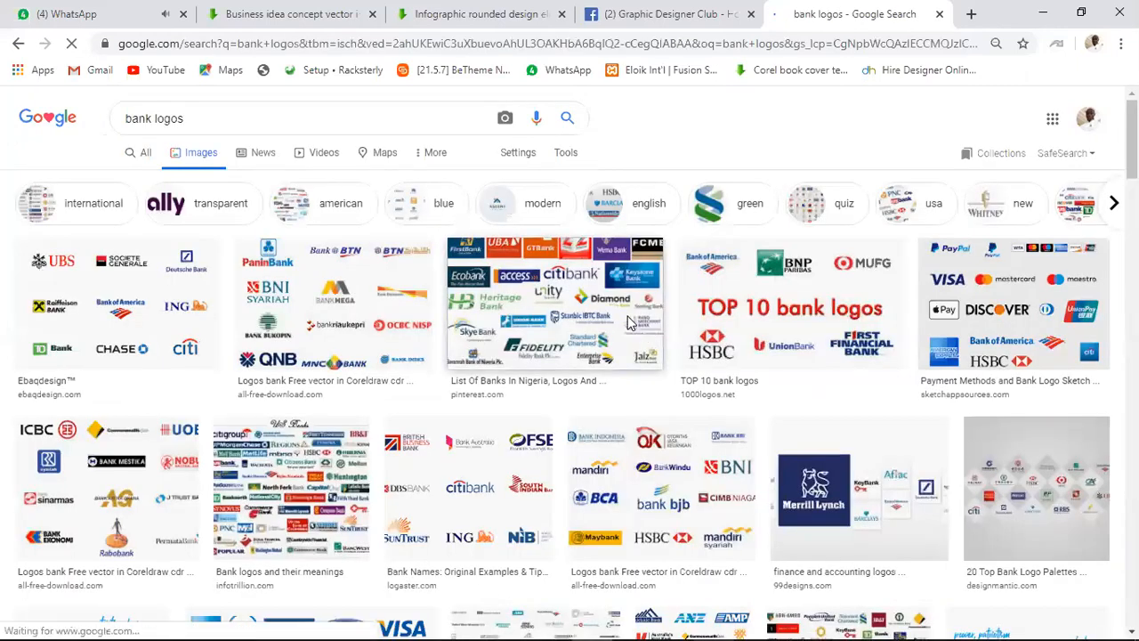
# Preview the bank logo results and copy the "Payment Methods and Bank Logo Sketch freebie" image
pyautogui.click(629, 322)
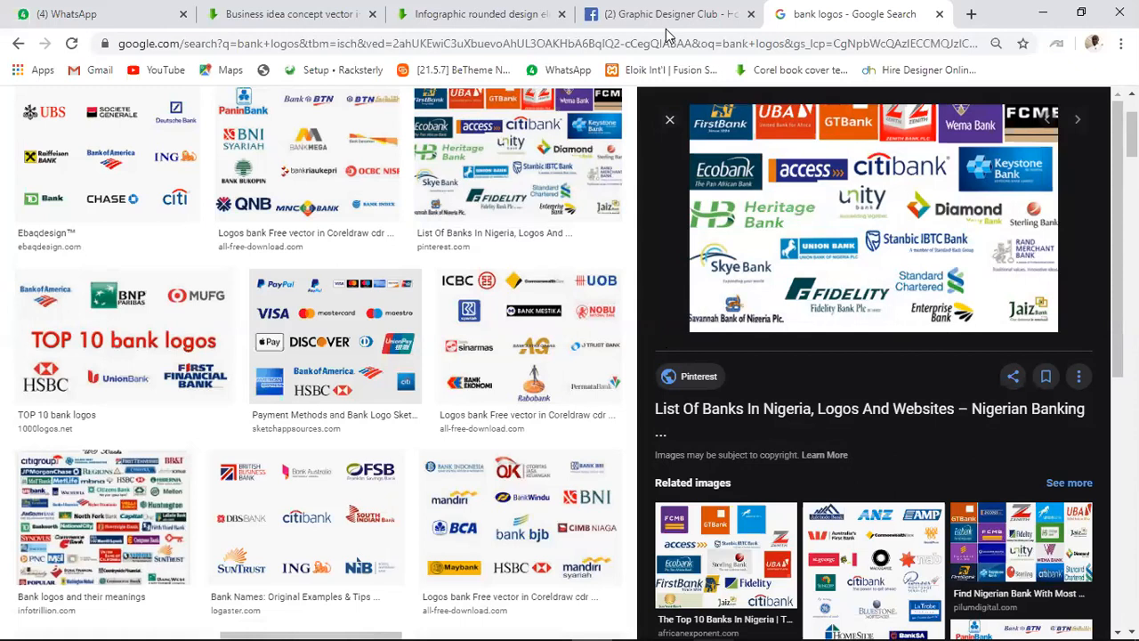
pyautogui.click(912, 158)
pyautogui.click(939, 13)
pyautogui.scroll(-1, 822, 249)
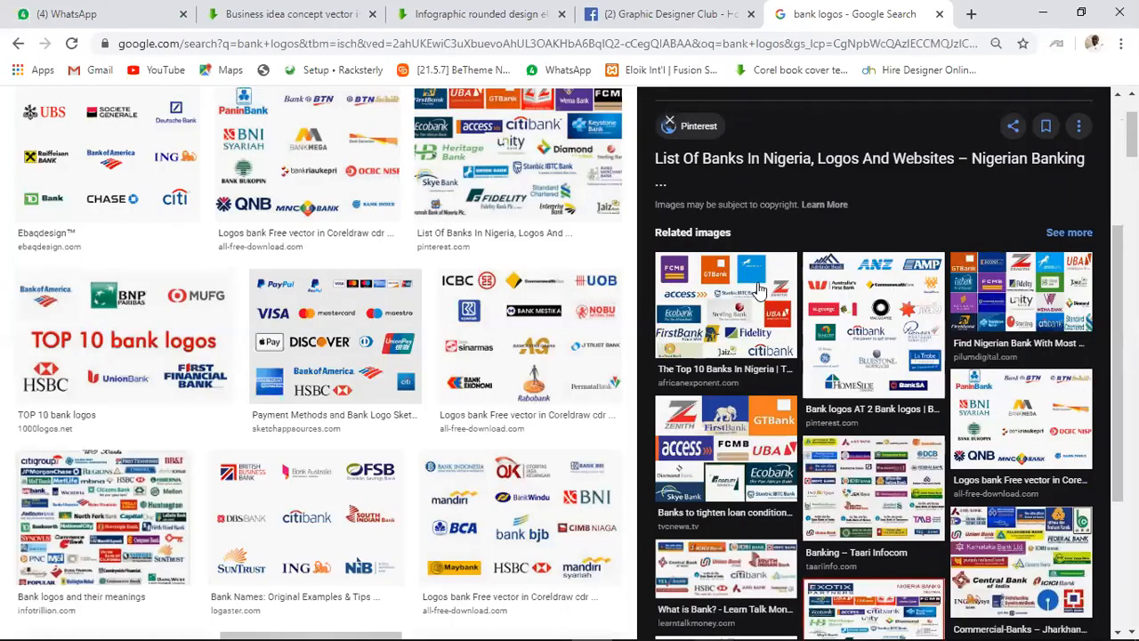
pyautogui.click(293, 327)
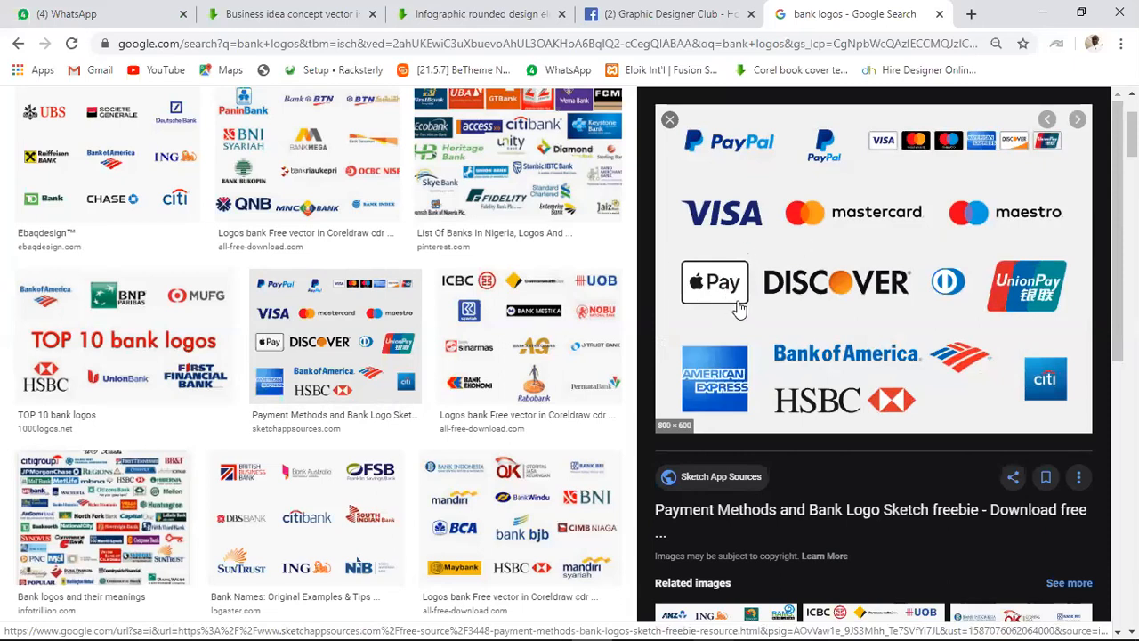
pyautogui.rightClick(827, 222)
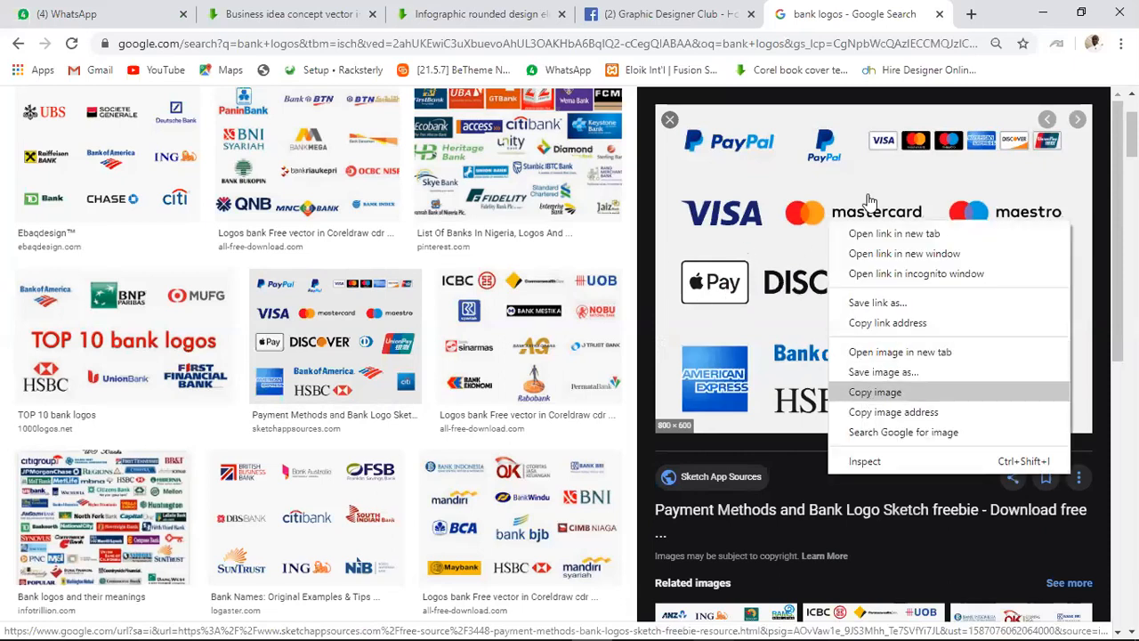
pyautogui.click(875, 392)
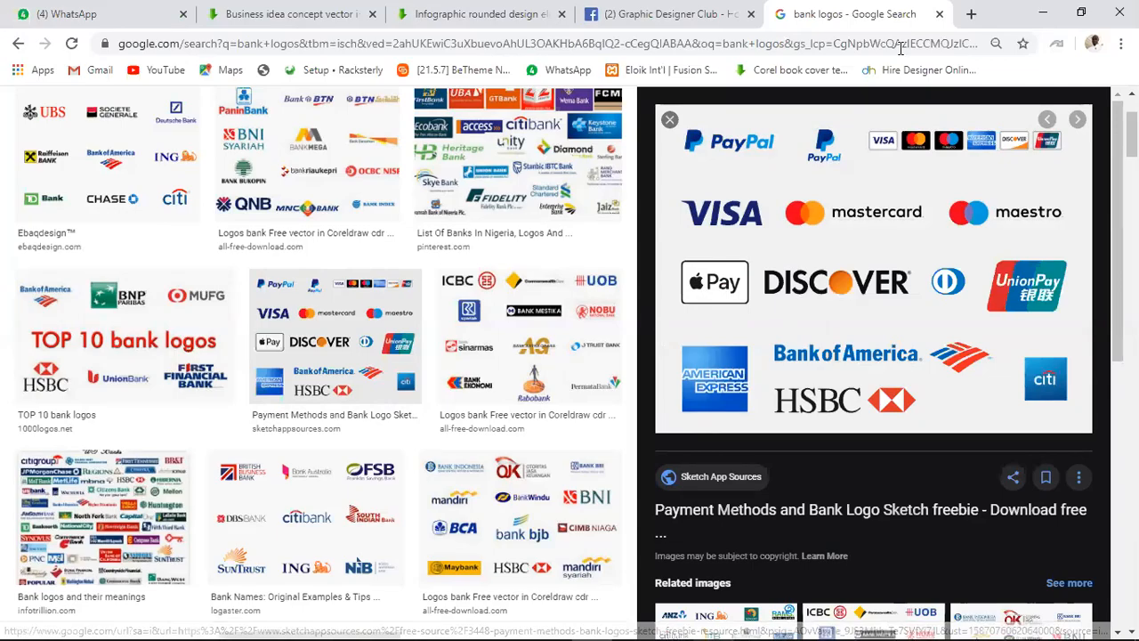
# Return to CorelDRAW and paste the copied logo sheet onto Page 2 beside the Ecobank logos
pyautogui.hotkey('alt', 'Tab')
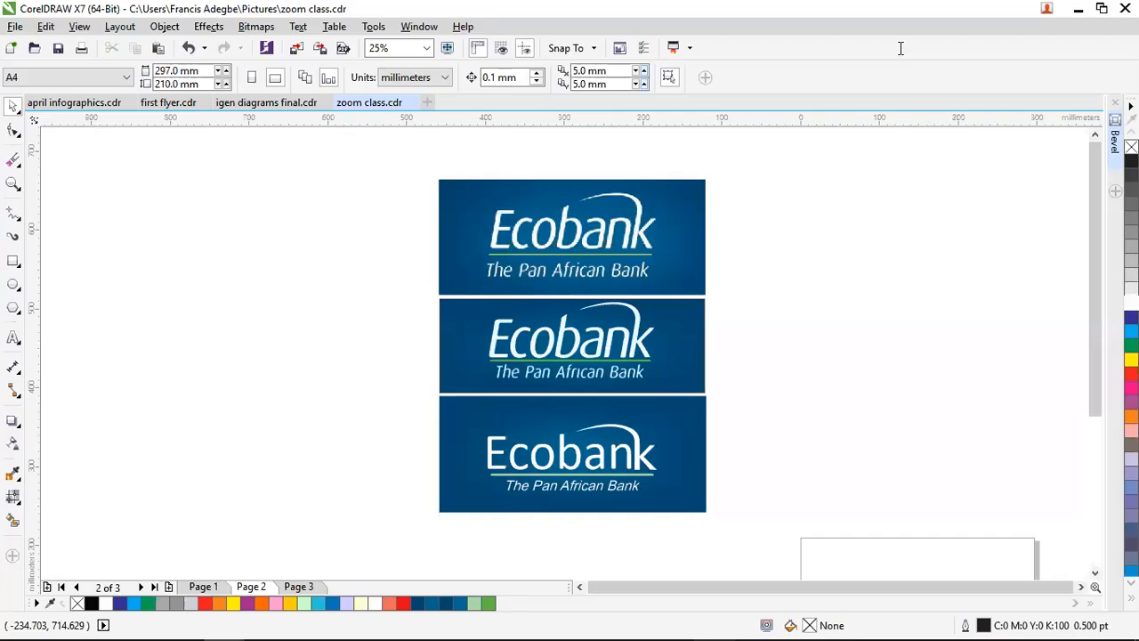
pyautogui.scroll(-2, 717, 371)
pyautogui.moveTo(698, 442); pyautogui.dragTo(682, 358)
pyautogui.scroll(3, 712, 353)
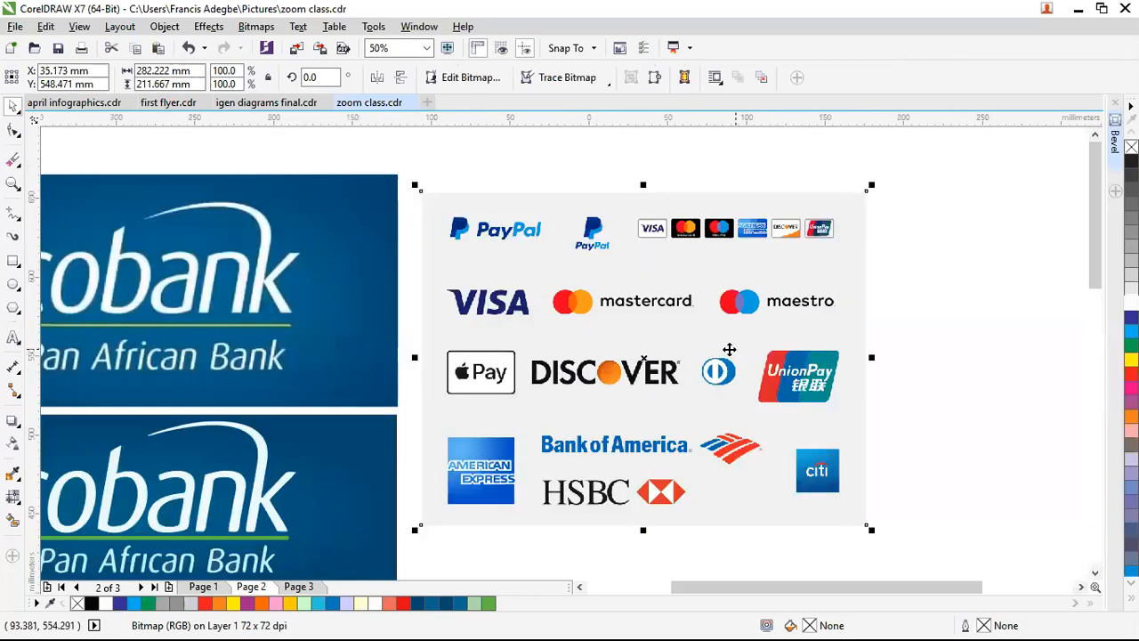
# Examine the Visa, PayPal and small card logos in the pasted sheet up close, checking the shapes they are built from
pyautogui.scroll(1, 460, 299)
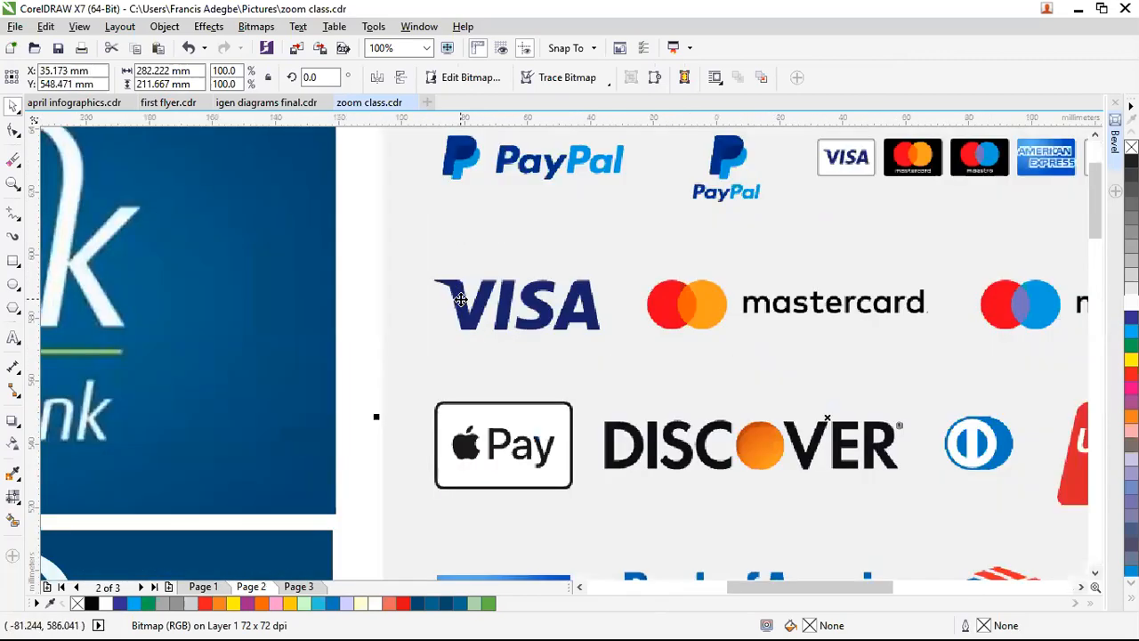
pyautogui.scroll(1, 460, 300)
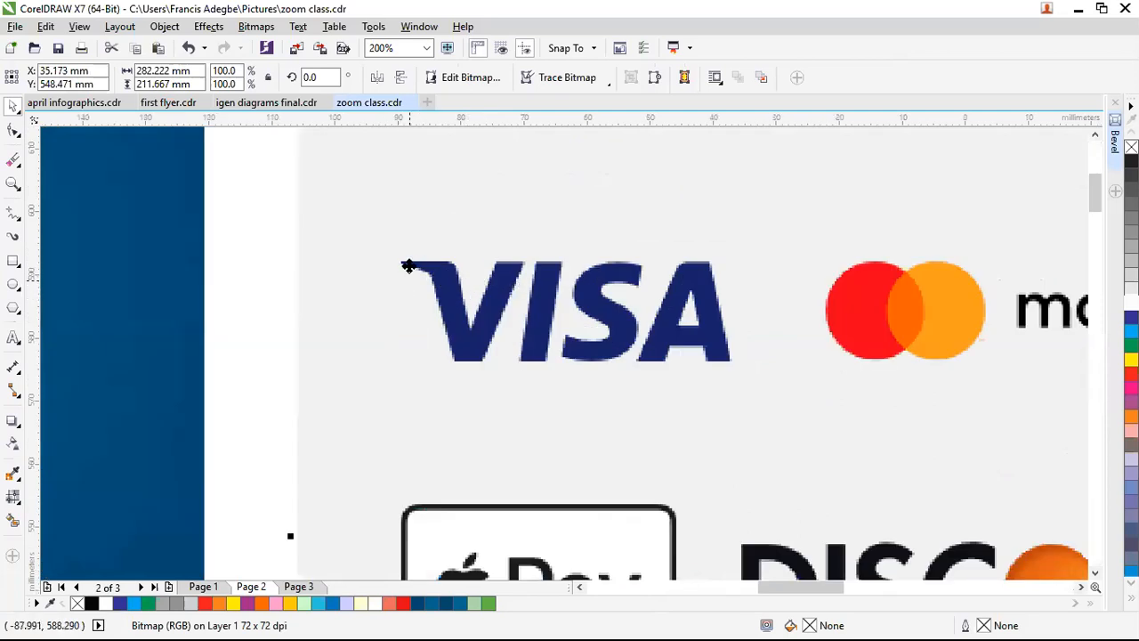
pyautogui.scroll(-1, 623, 295)
pyautogui.scroll(-2, 623, 294)
pyautogui.scroll(2, 623, 294)
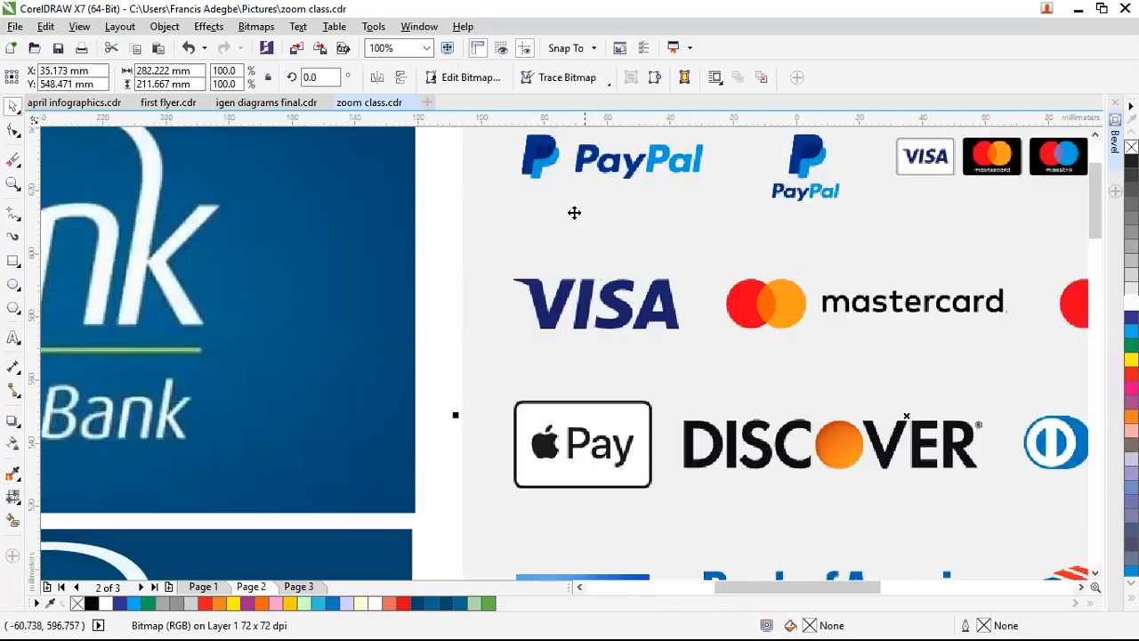
pyautogui.scroll(1, 535, 129)
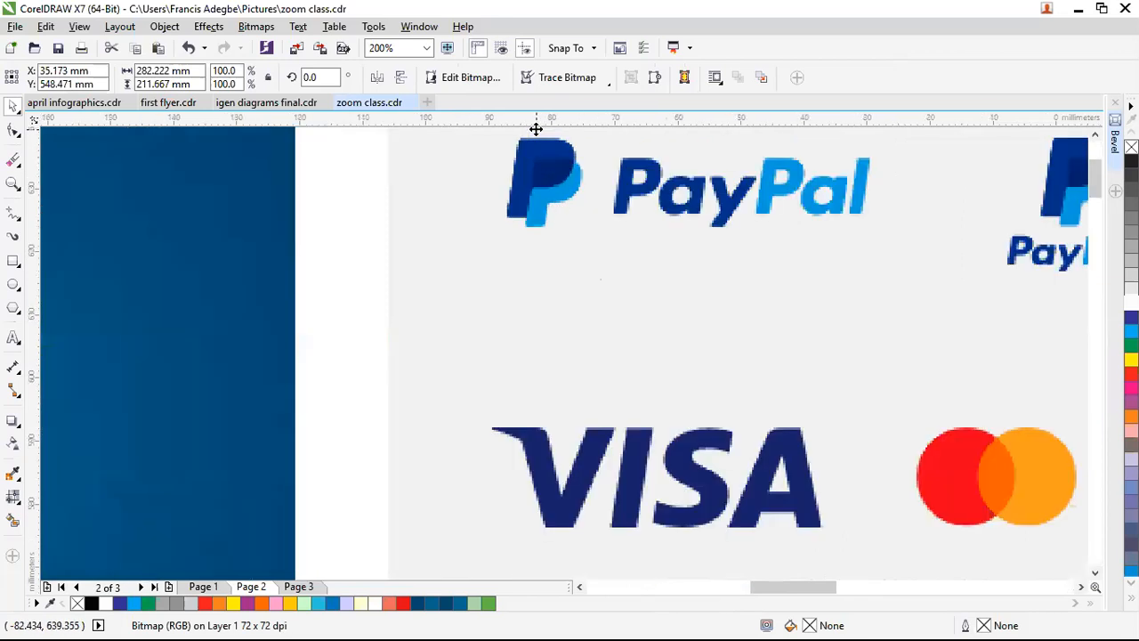
pyautogui.scroll(1, 605, 180)
pyautogui.scroll(1, 686, 216)
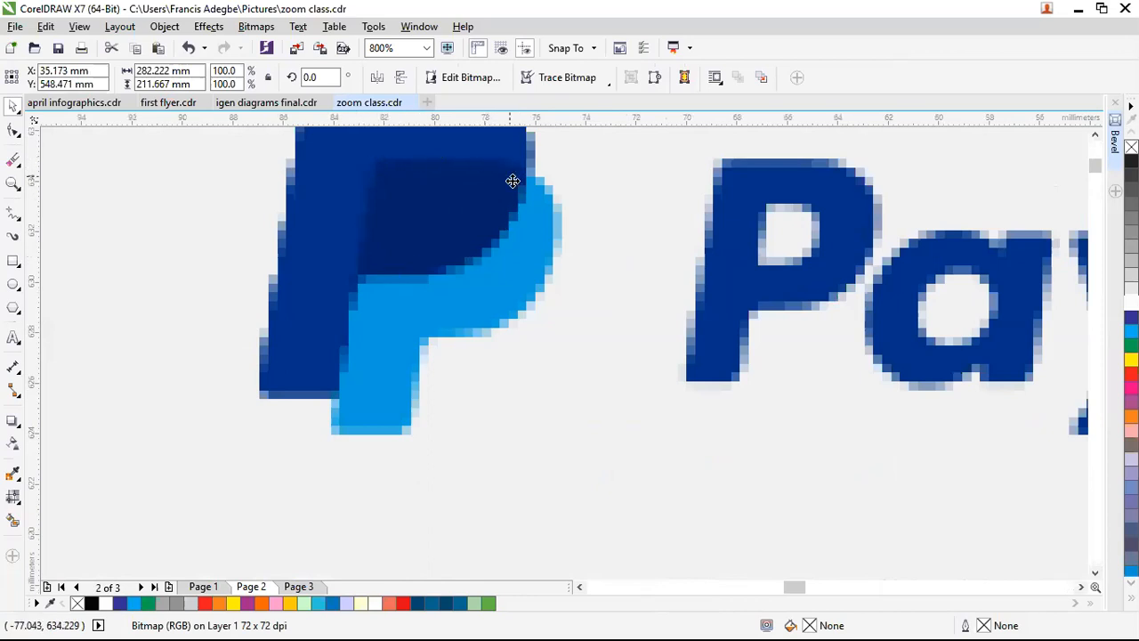
pyautogui.scroll(-2, 445, 272)
pyautogui.scroll(-2, 487, 290)
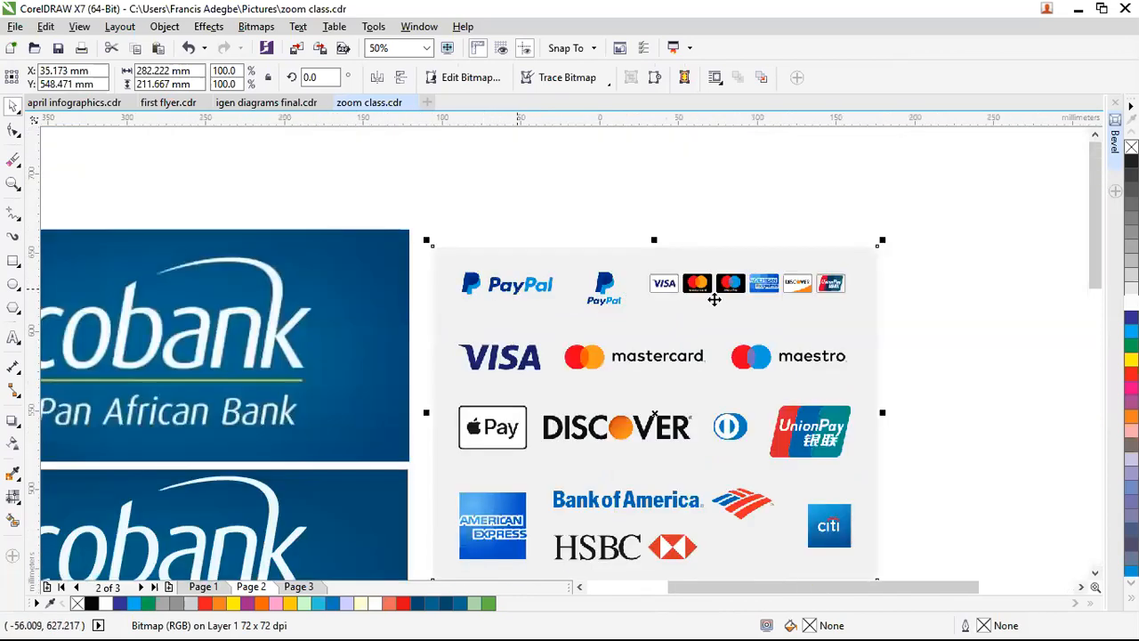
pyautogui.scroll(3, 704, 287)
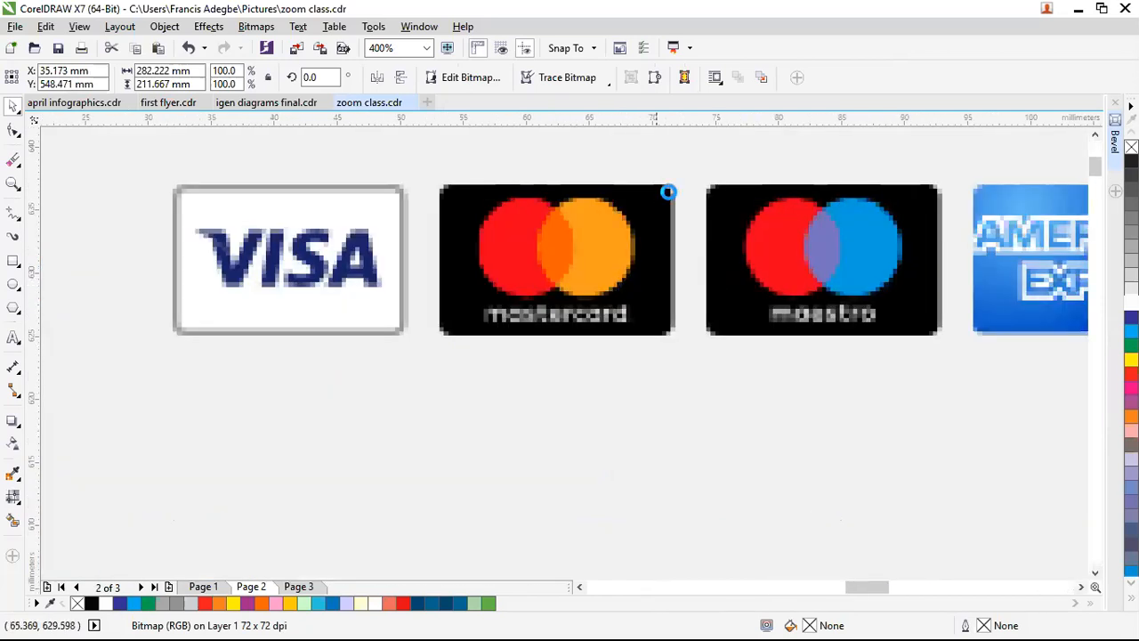
pyautogui.scroll(-1, 667, 191)
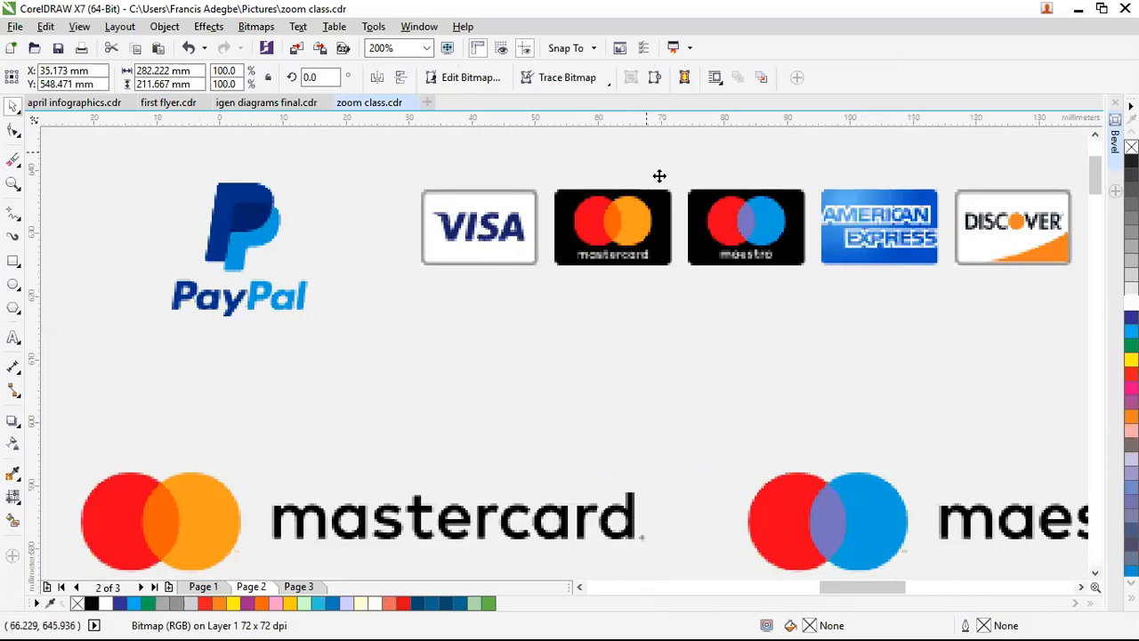
pyautogui.scroll(-1, 659, 176)
pyautogui.scroll(-1, 659, 177)
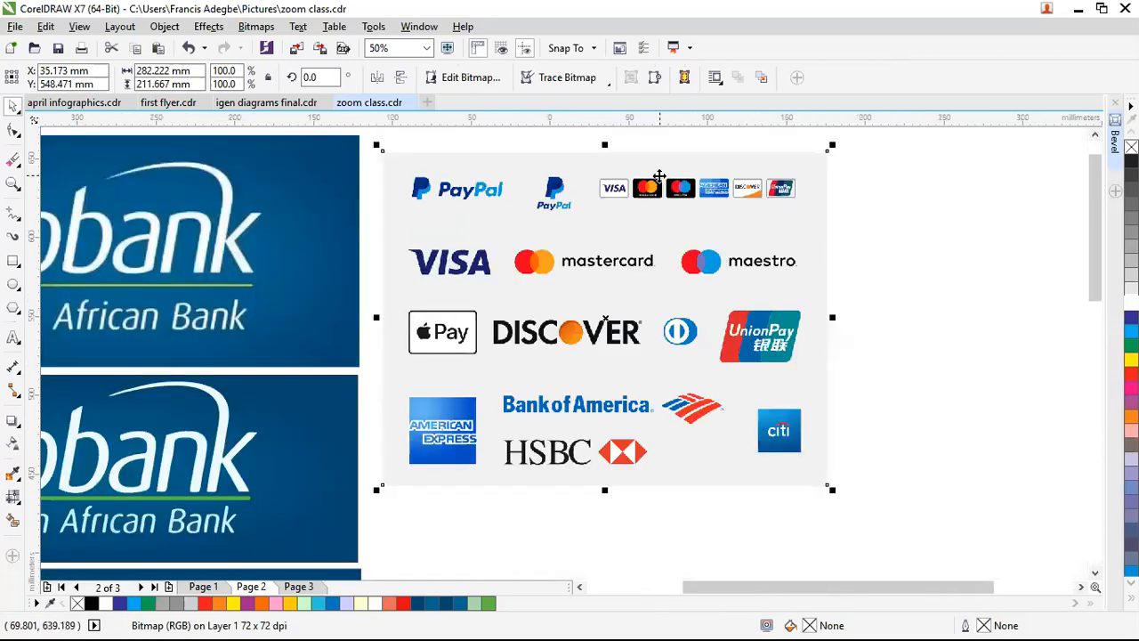
pyautogui.scroll(-1, 657, 180)
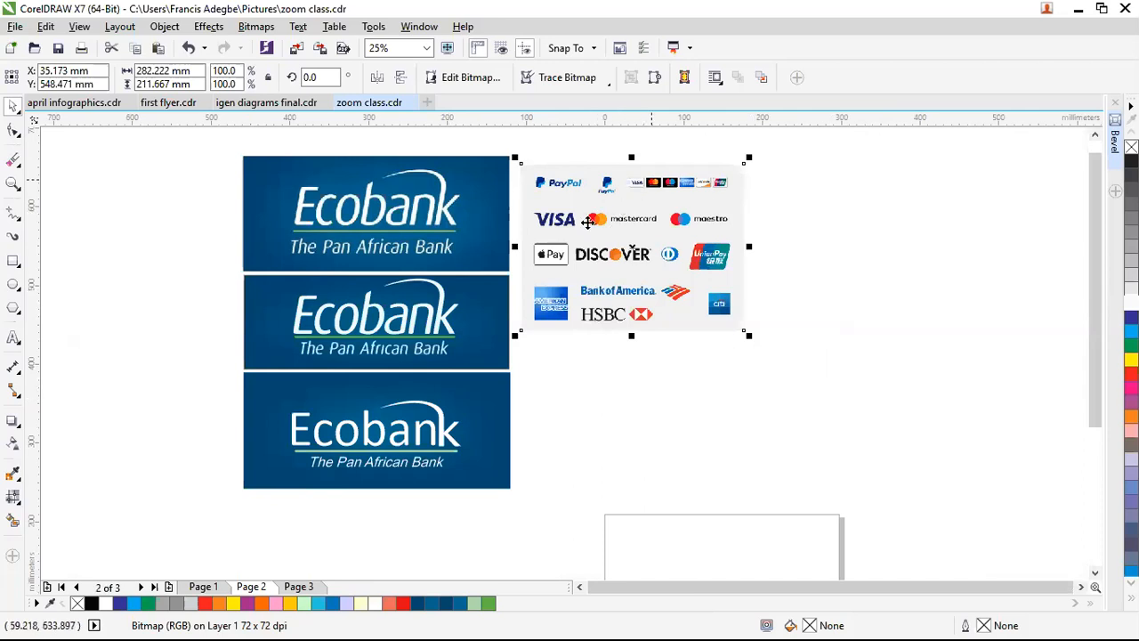
# Trace the small black Mastercard icon with a rectangle about 18.2 × 12 mm and round its corners to about 0.96 mm
pyautogui.scroll(1, 643, 182)
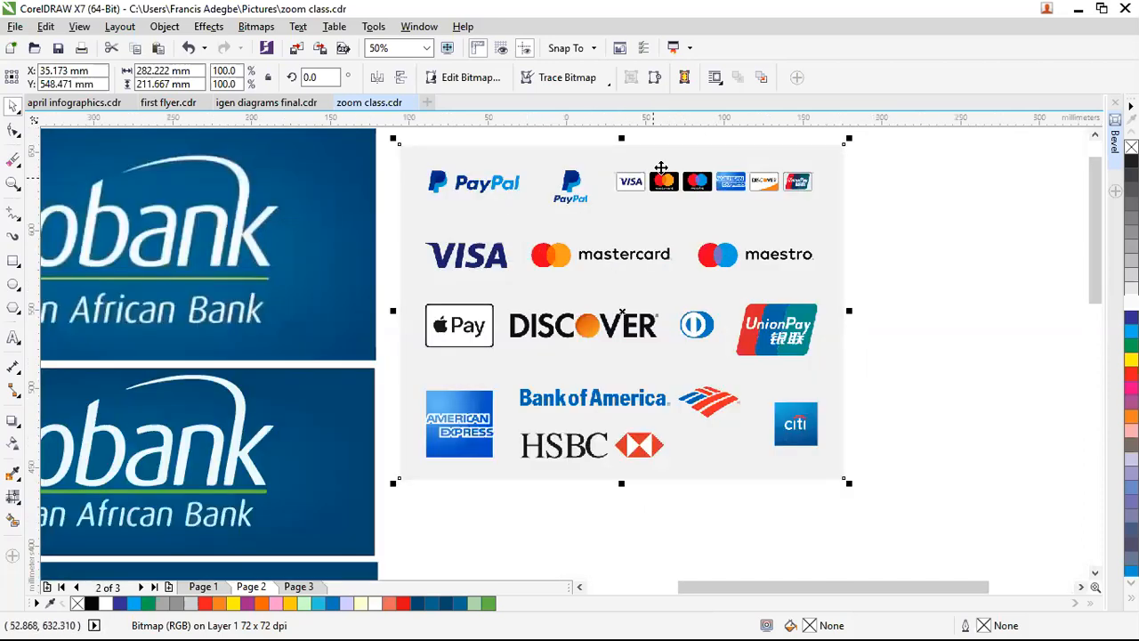
pyautogui.scroll(3, 661, 168)
pyautogui.scroll(-1, 699, 198)
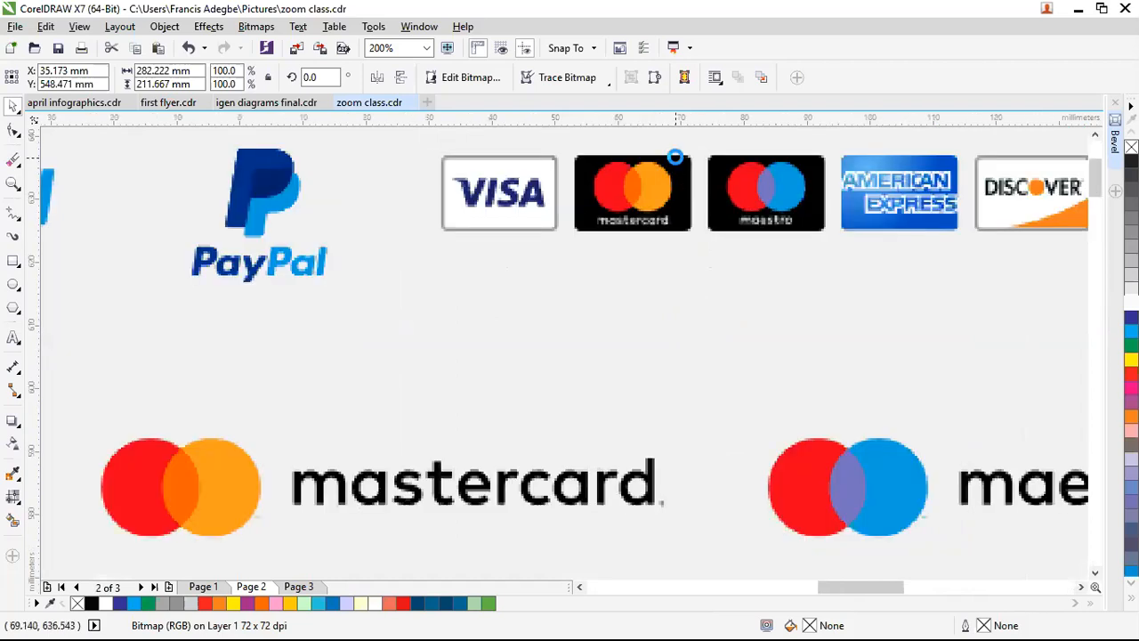
pyautogui.scroll(2, 675, 156)
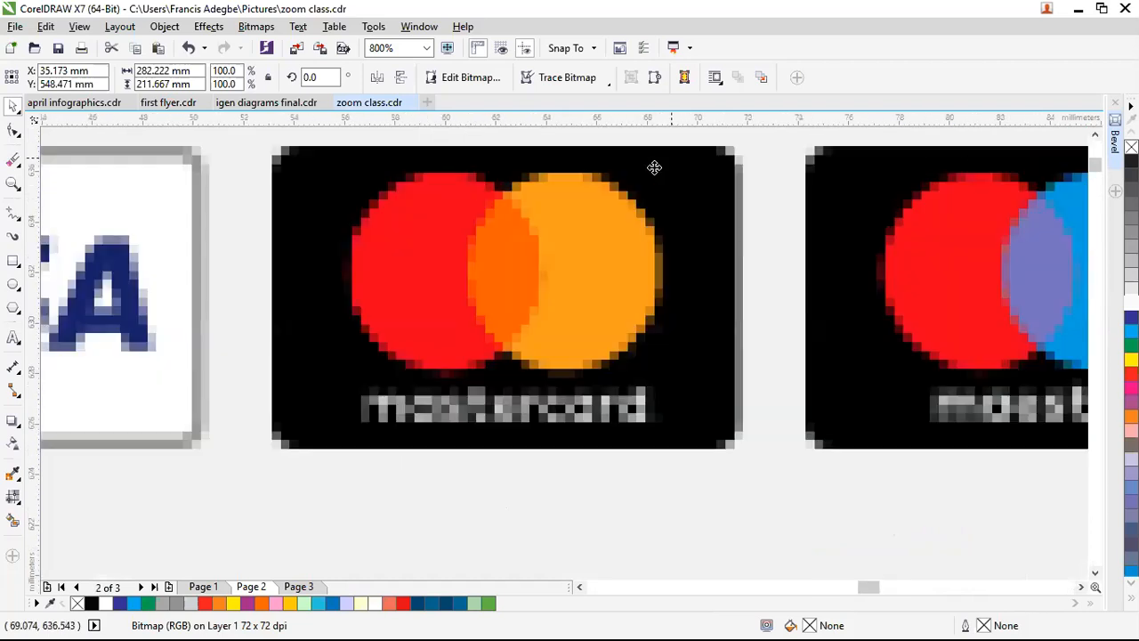
pyautogui.click(13, 265)
pyautogui.moveTo(276, 147); pyautogui.dragTo(449, 272)
pyautogui.moveTo(628, 384); pyautogui.dragTo(739, 452)
pyautogui.click(14, 130)
pyautogui.moveTo(281, 149); pyautogui.dragTo(323, 190)
pyautogui.press('space')
# Draw an ellipse about 7.8 × 7.9 mm over the icon's red circle and duplicate it horizontally over the orange circle
pyautogui.click(12, 283)
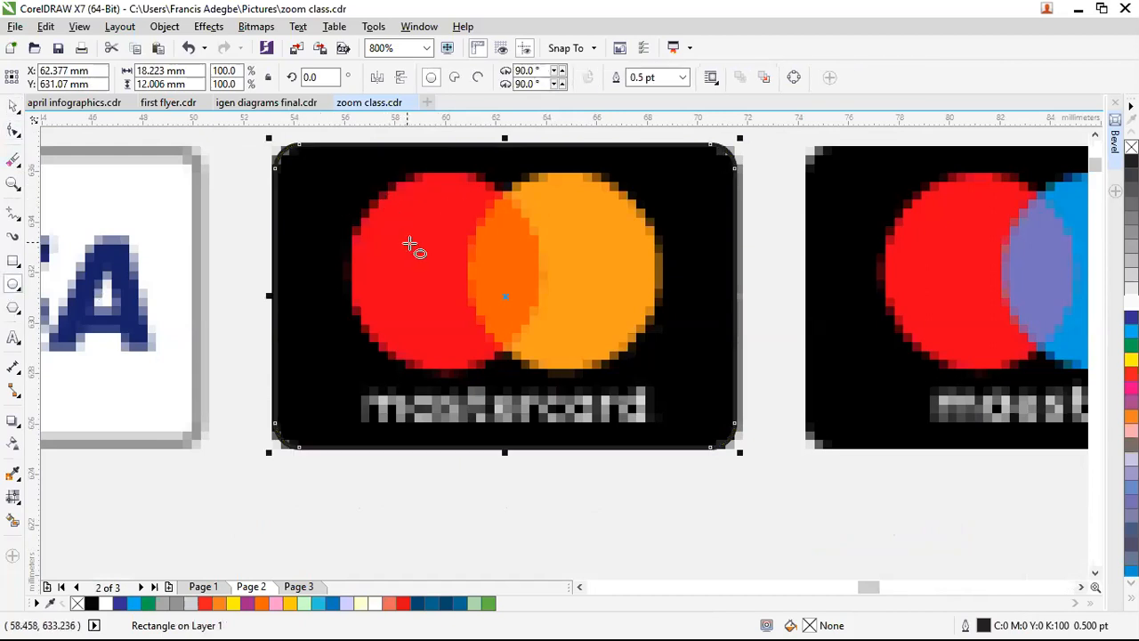
pyautogui.moveTo(409, 244); pyautogui.dragTo(526, 355)
pyautogui.press('space')
pyautogui.moveTo(411, 242); pyautogui.dragTo(439, 273)
pyautogui.moveTo(551, 387); pyautogui.dragTo(540, 380)
pyautogui.moveTo(324, 157); pyautogui.dragTo(339, 172)
pyautogui.moveTo(508, 282); pyautogui.dragTo(570, 284)
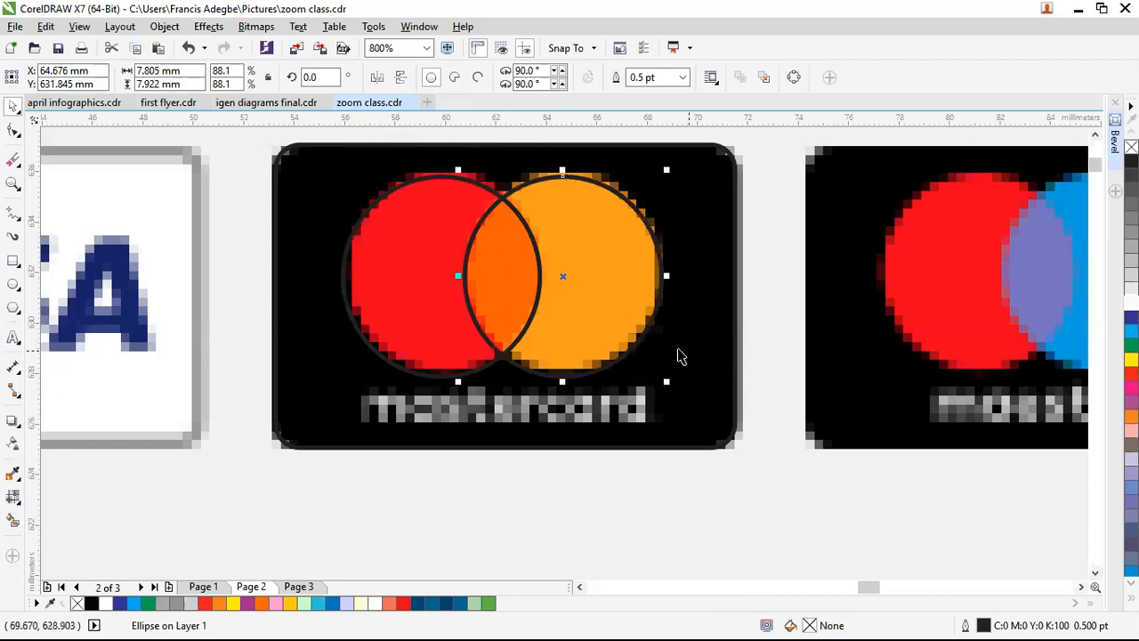
# Fill the two ellipses with the orange #F79E1B and red #EB001B sampled from the icon and remove their outlines
pyautogui.click(12, 474)
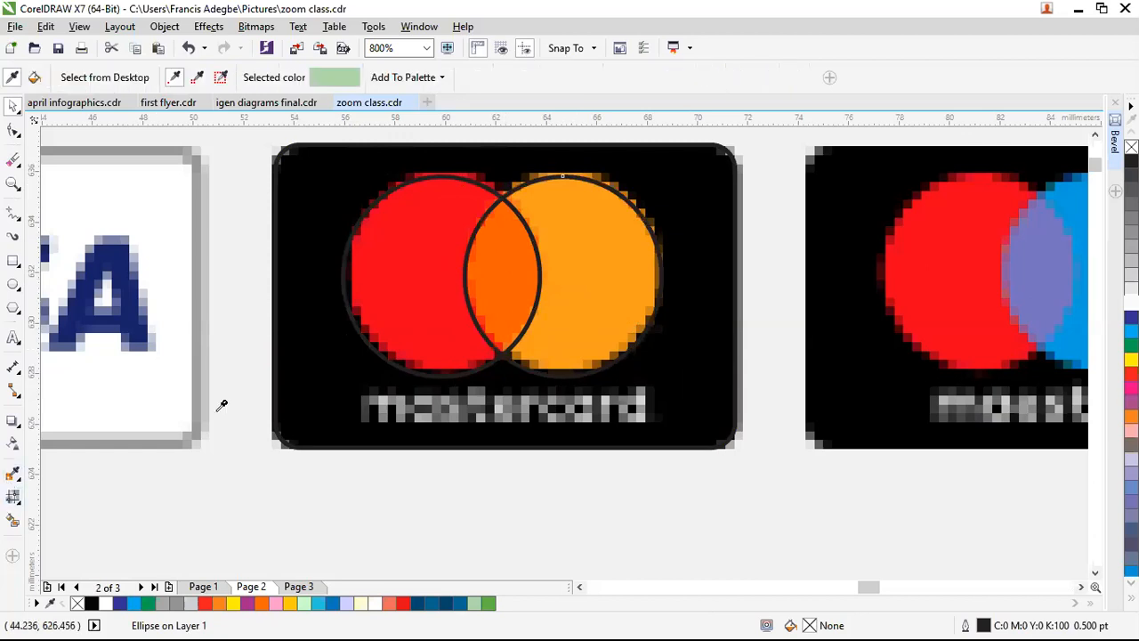
pyautogui.click(578, 275)
pyautogui.click(578, 275)
pyautogui.press('space')
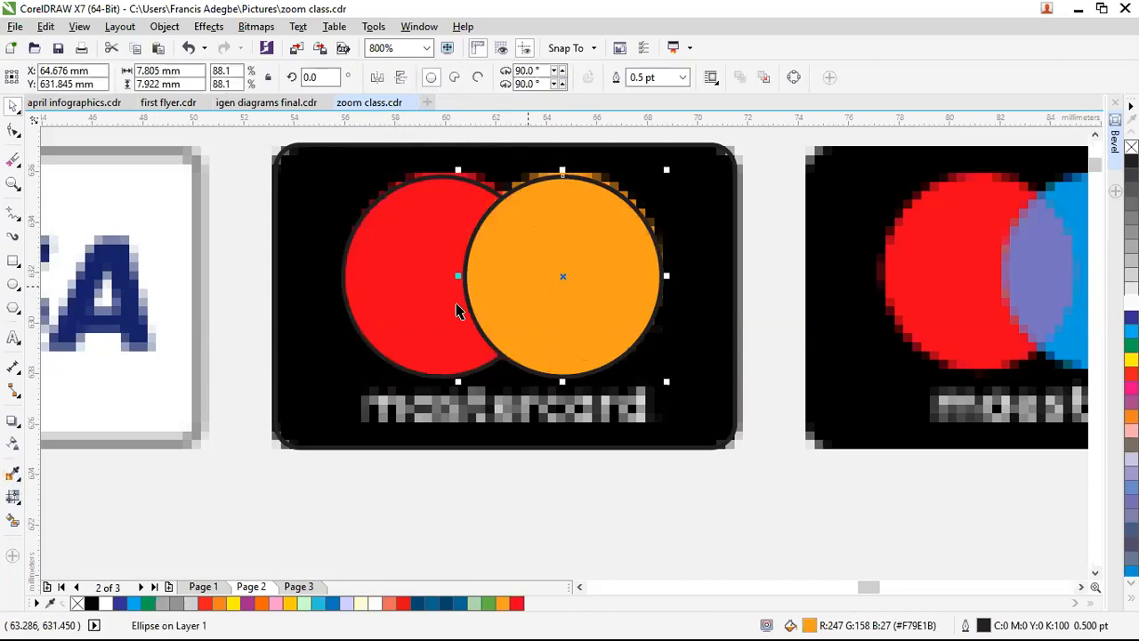
pyautogui.keyDown('shift'); pyautogui.click(414, 311); pyautogui.keyUp('shift')
pyautogui.rightClick(78, 603)
# Give the rounded card rectangle a black fill and a black outline
pyautogui.click(297, 397)
pyautogui.click(91, 603)
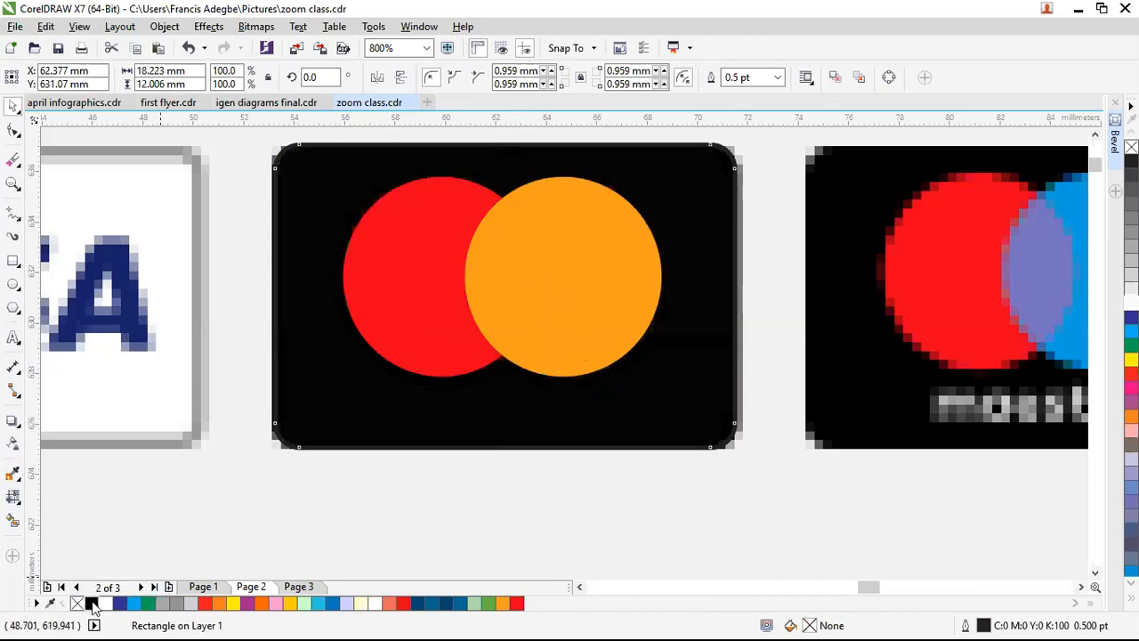
pyautogui.rightClick(92, 603)
# Move the red circle, orange circle and black card together about 14 mm up, just above the original Mastercard icon
pyautogui.scroll(-3, 574, 337)
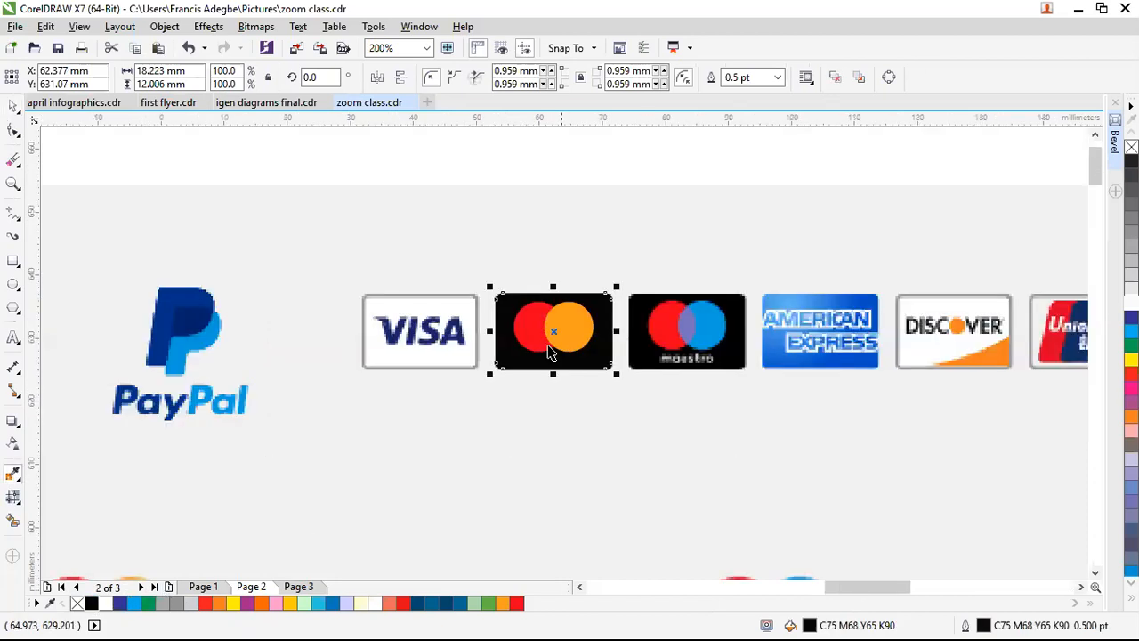
pyautogui.click(564, 327)
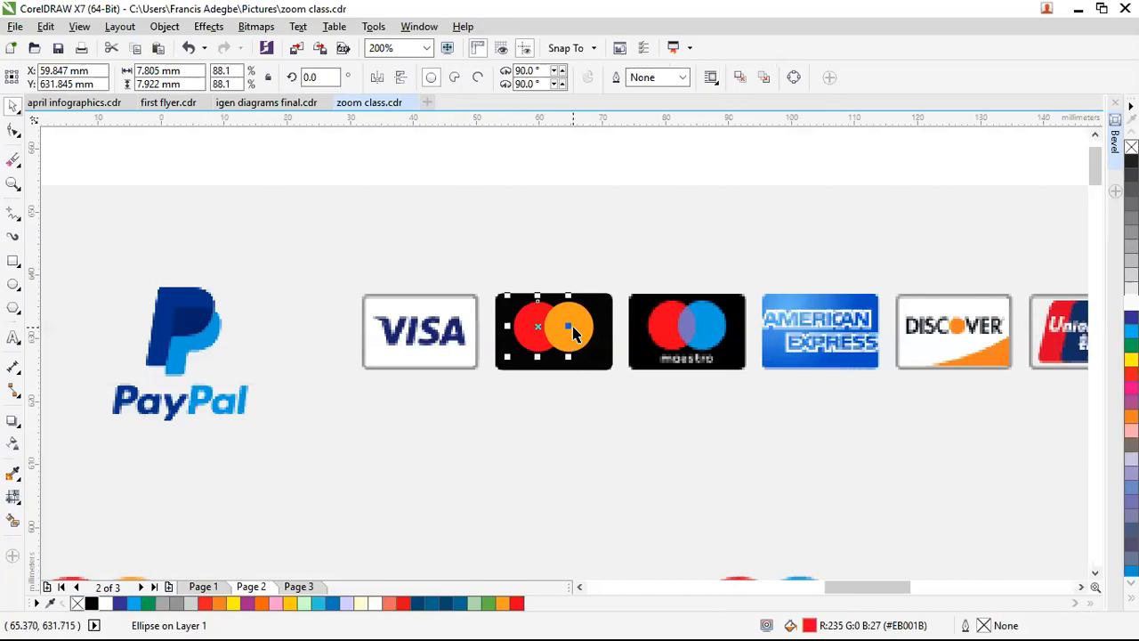
pyautogui.keyDown('shift'); pyautogui.click(575, 329); pyautogui.keyUp('shift')
pyautogui.keyDown('shift'); pyautogui.click(605, 313); pyautogui.keyUp('shift')
pyautogui.moveTo(560, 330); pyautogui.dragTo(557, 240)
pyautogui.click(558, 430)
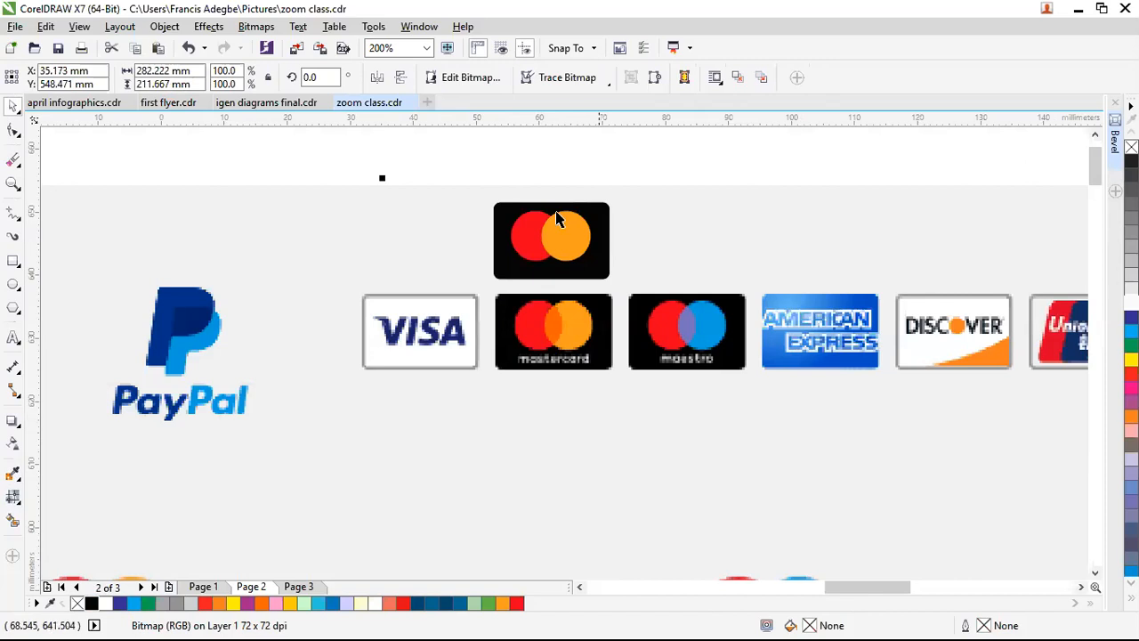
# Apply a uniform transparency of 17 to the orange circle so it blends where it overlaps the red one
pyautogui.click(560, 230)
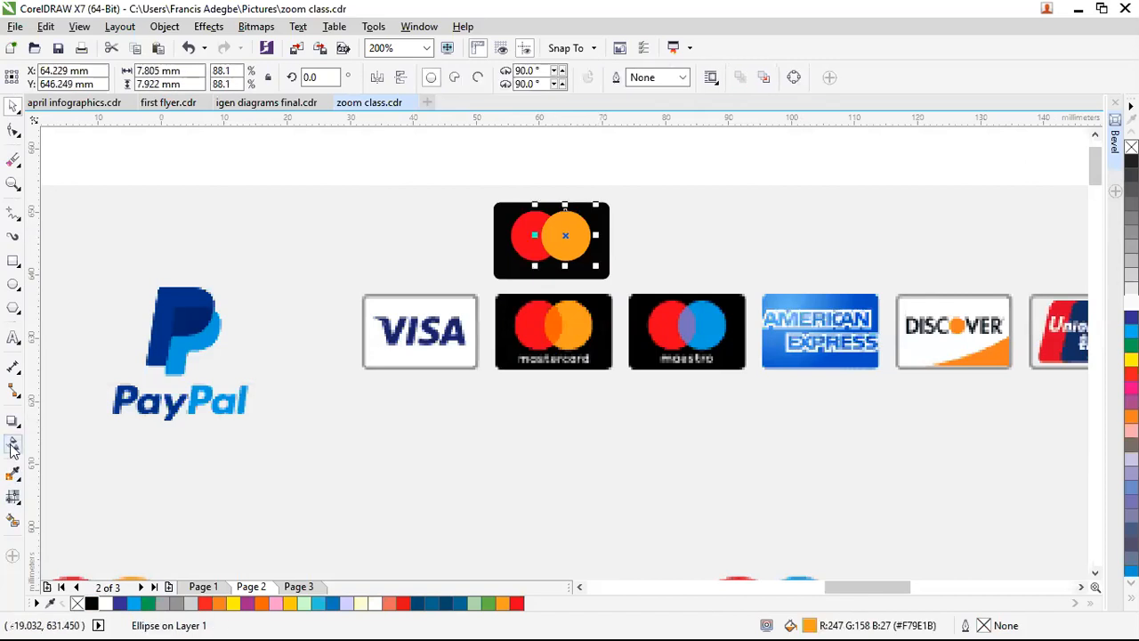
pyautogui.click(13, 445)
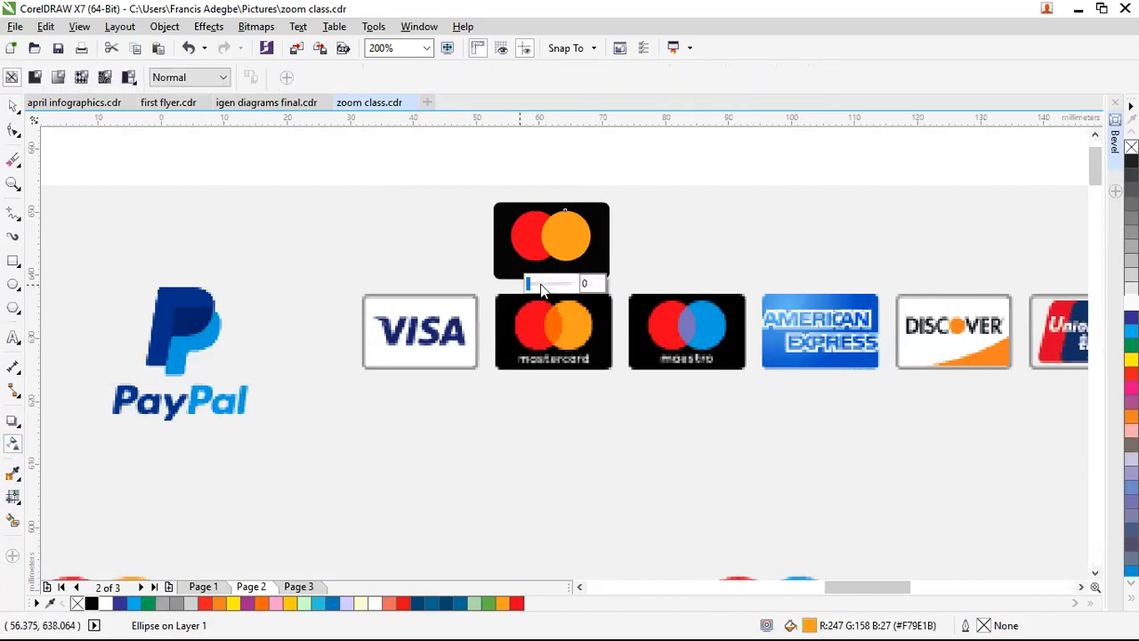
pyautogui.click(541, 284)
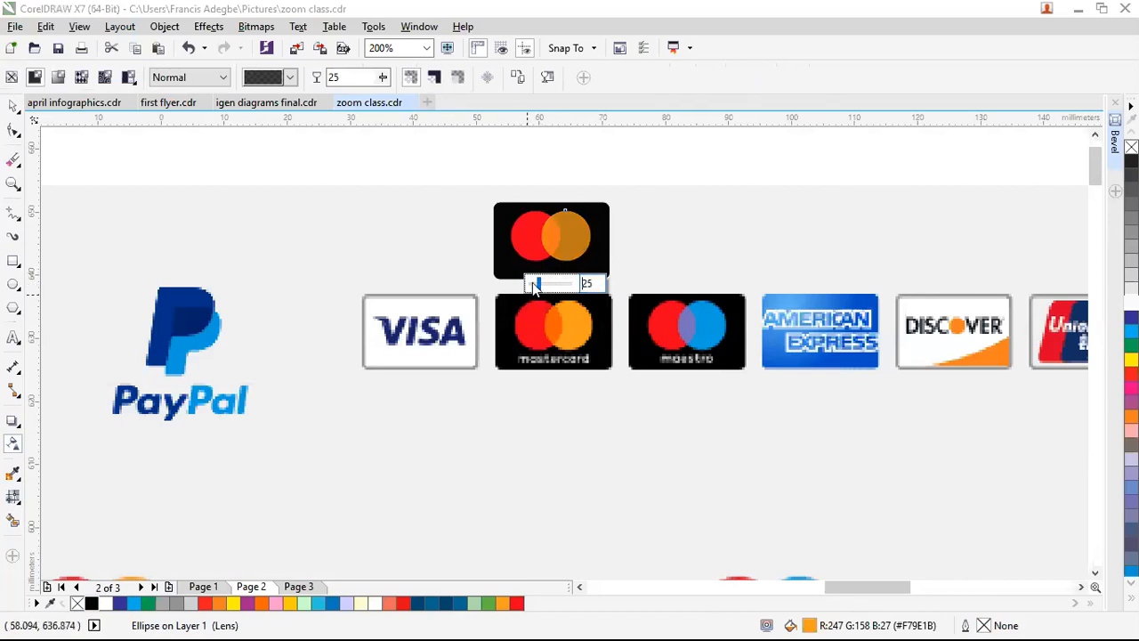
pyautogui.click(532, 282)
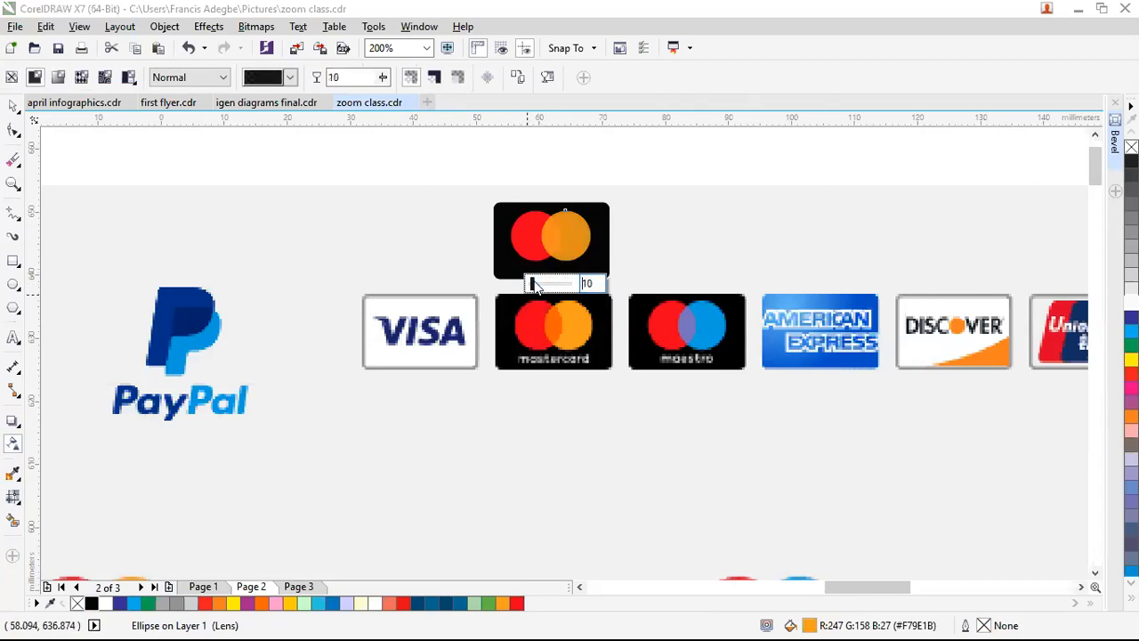
pyautogui.click(536, 284)
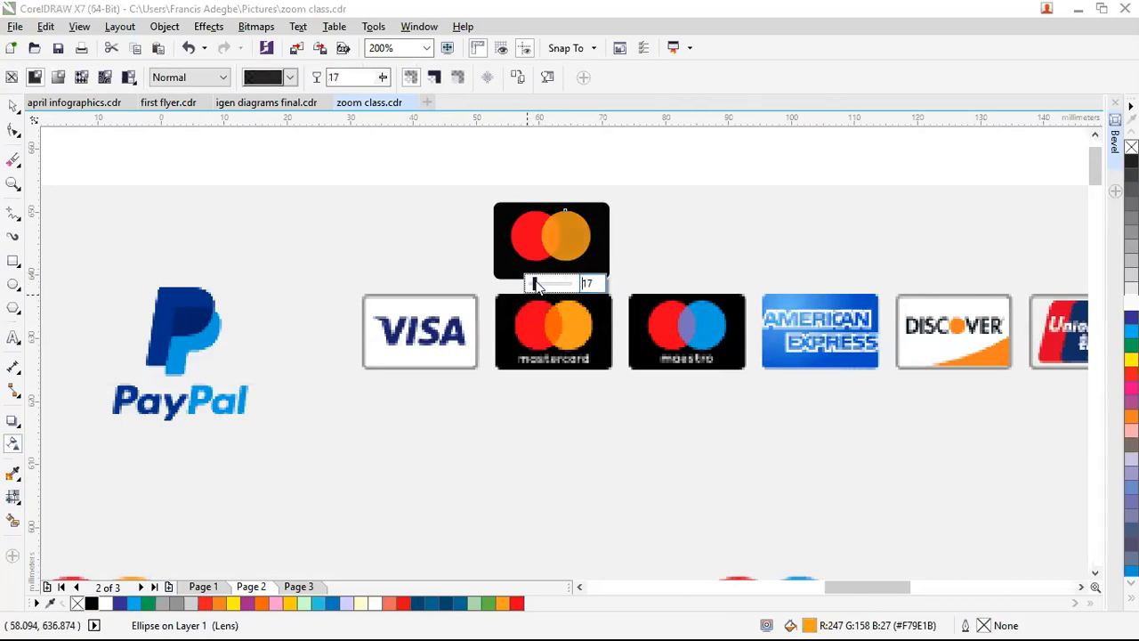
pyautogui.click(656, 279)
pyautogui.press('space')
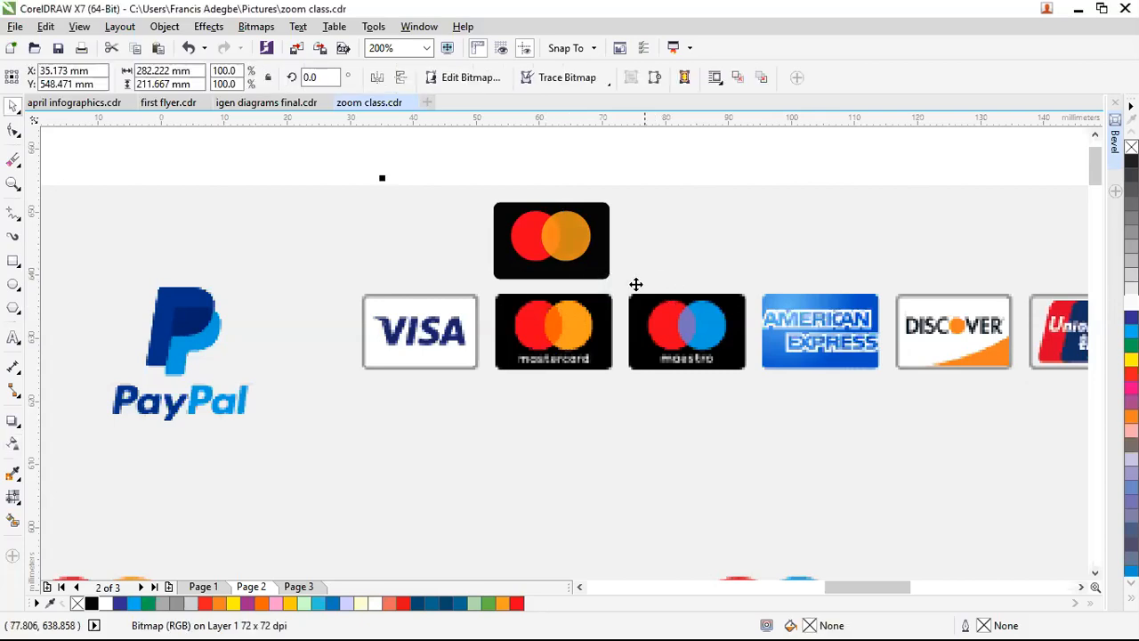
pyautogui.click(542, 250)
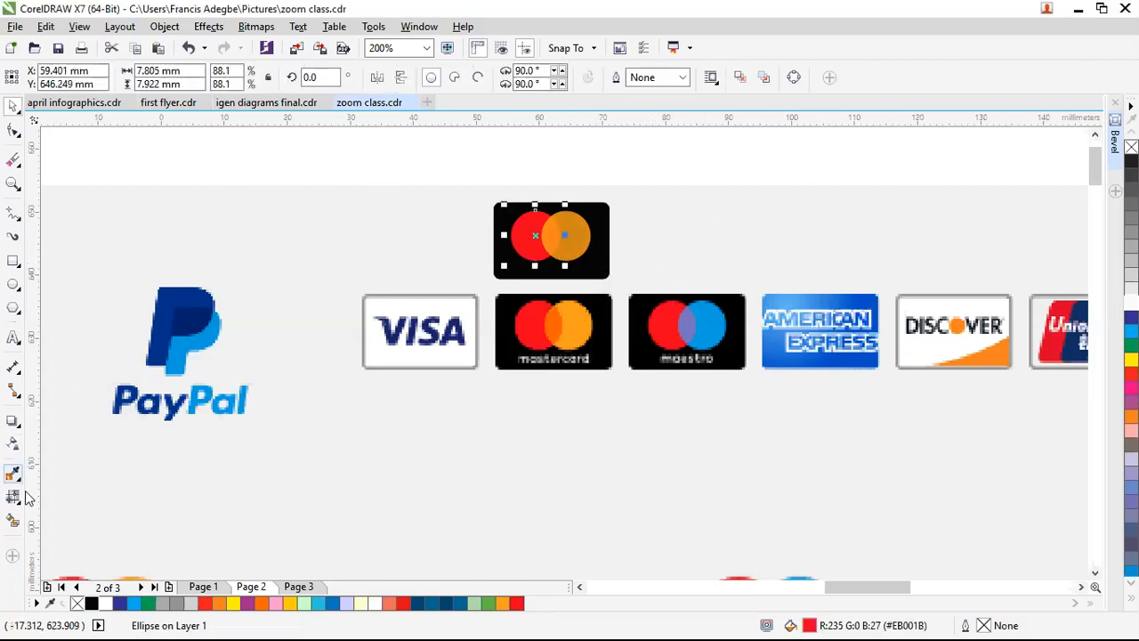
pyautogui.click(12, 444)
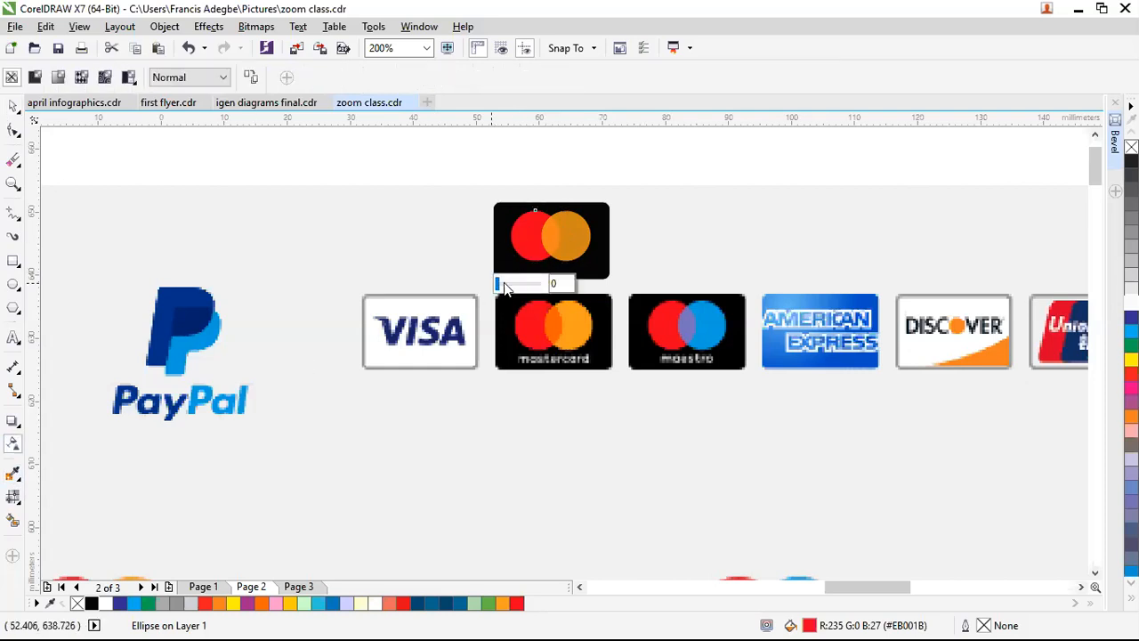
pyautogui.press('space')
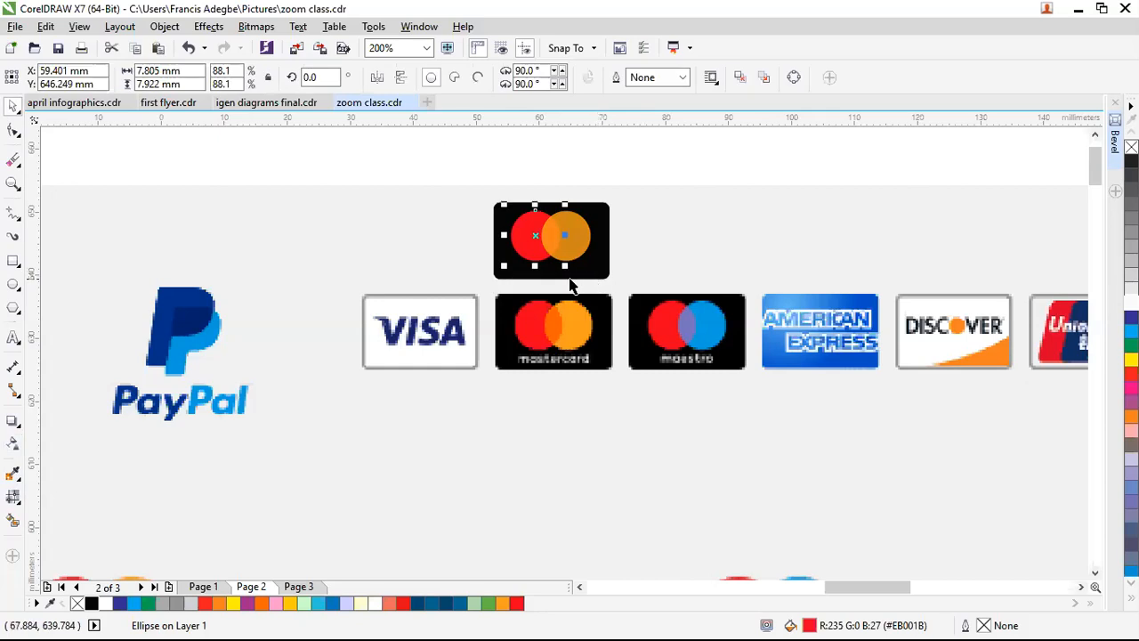
pyautogui.click(646, 226)
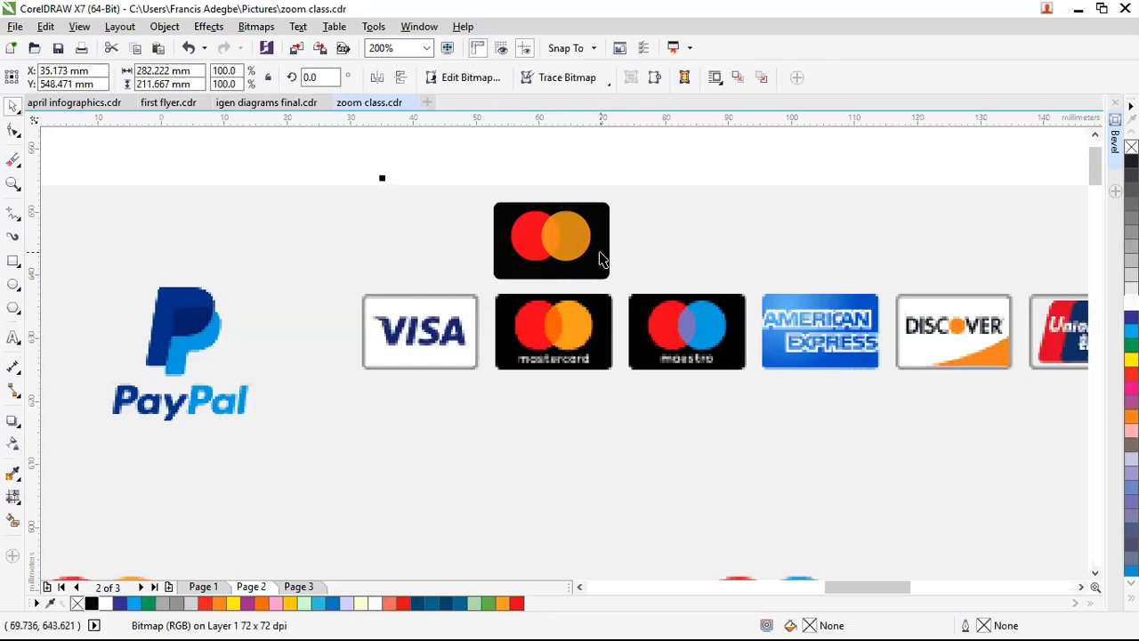